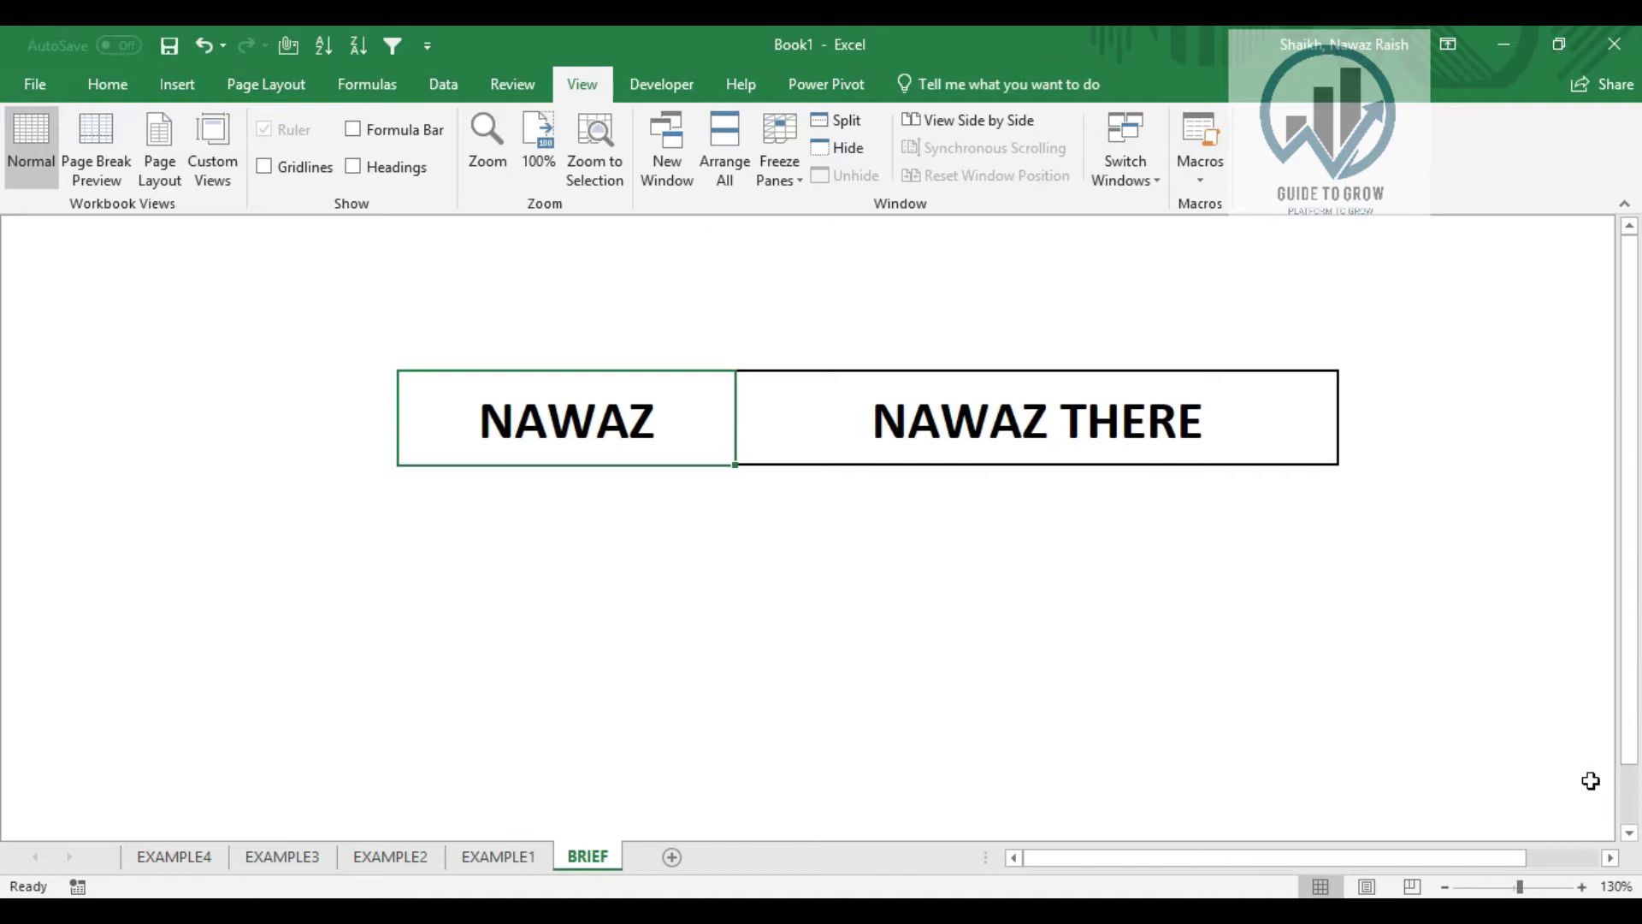
Inspect the IF formula cell and the name cell beside it
click(677, 380)
click(890, 392)
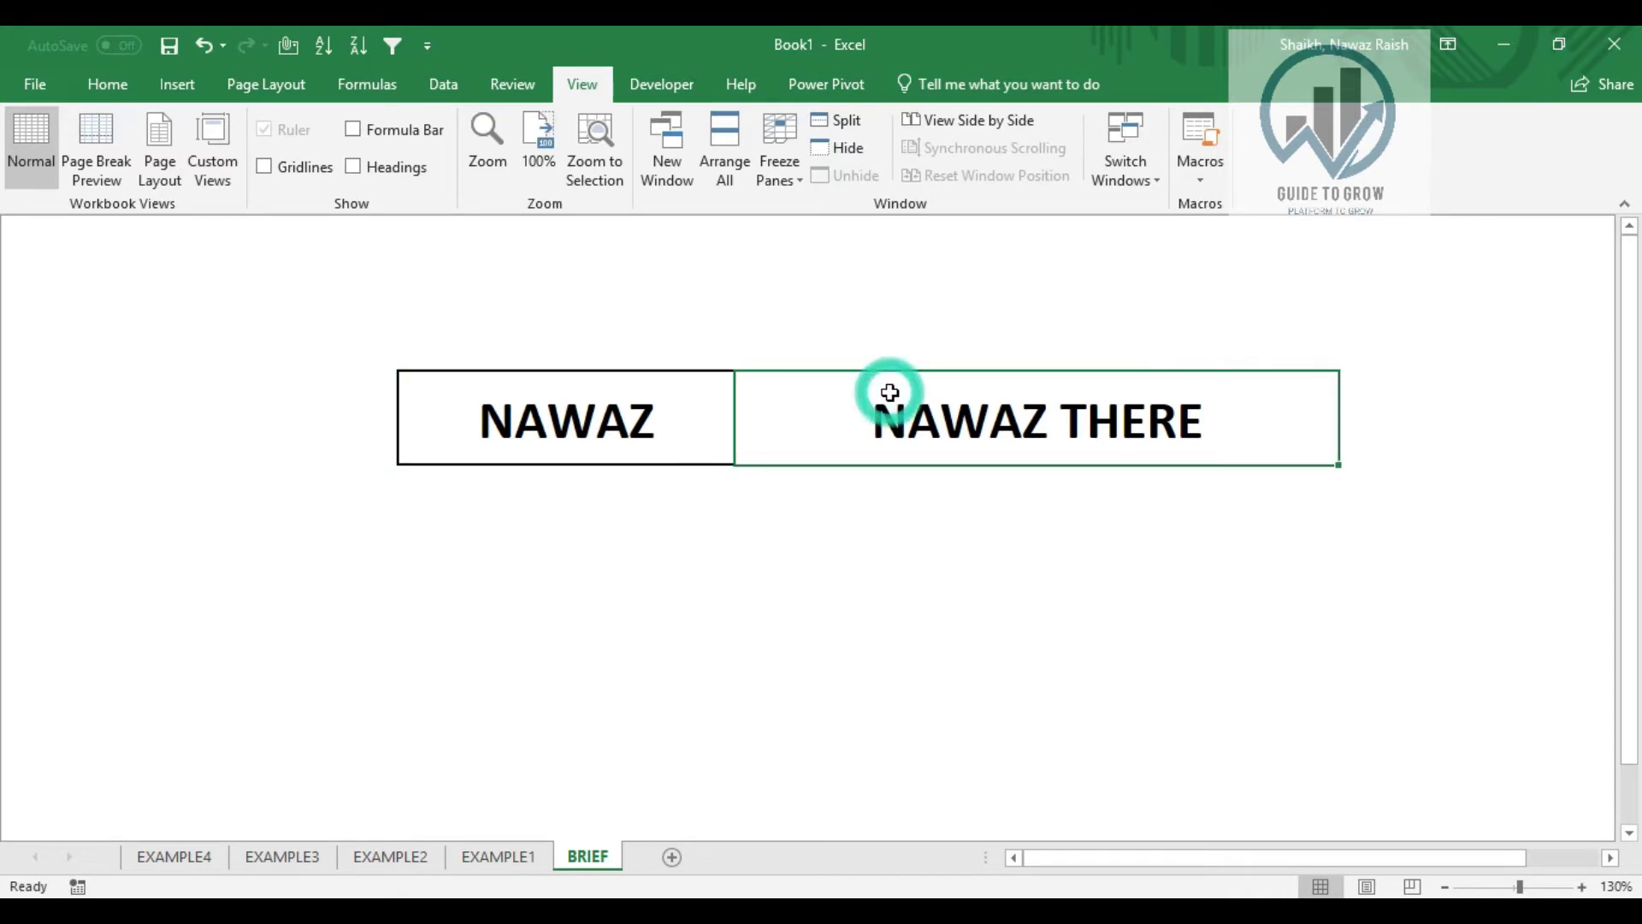
click(605, 412)
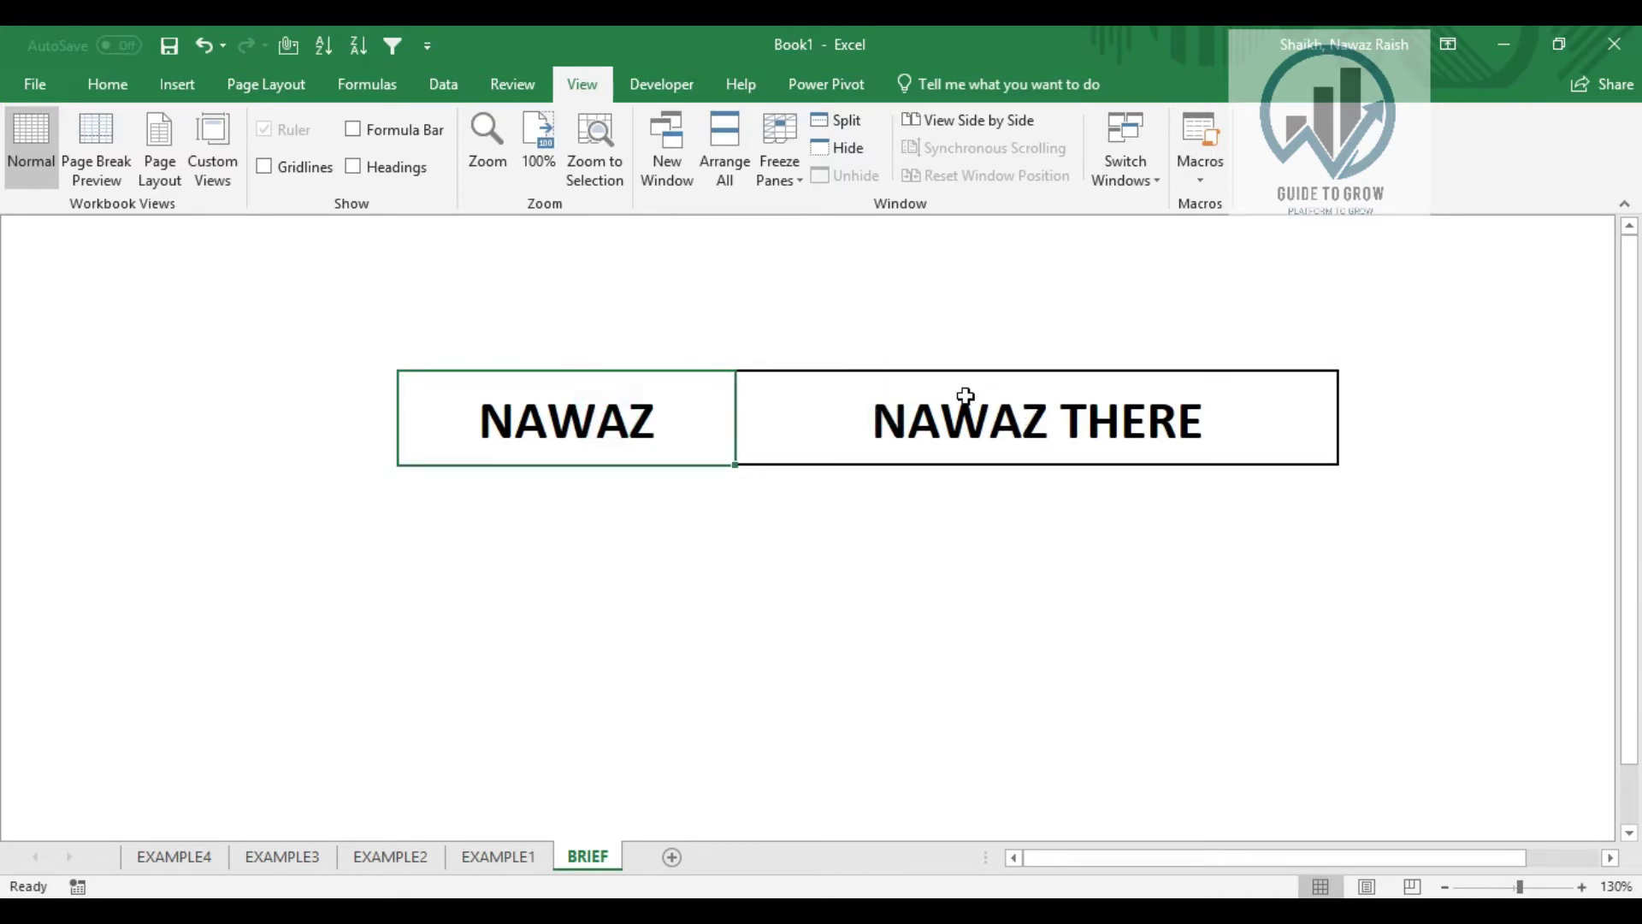
click(914, 393)
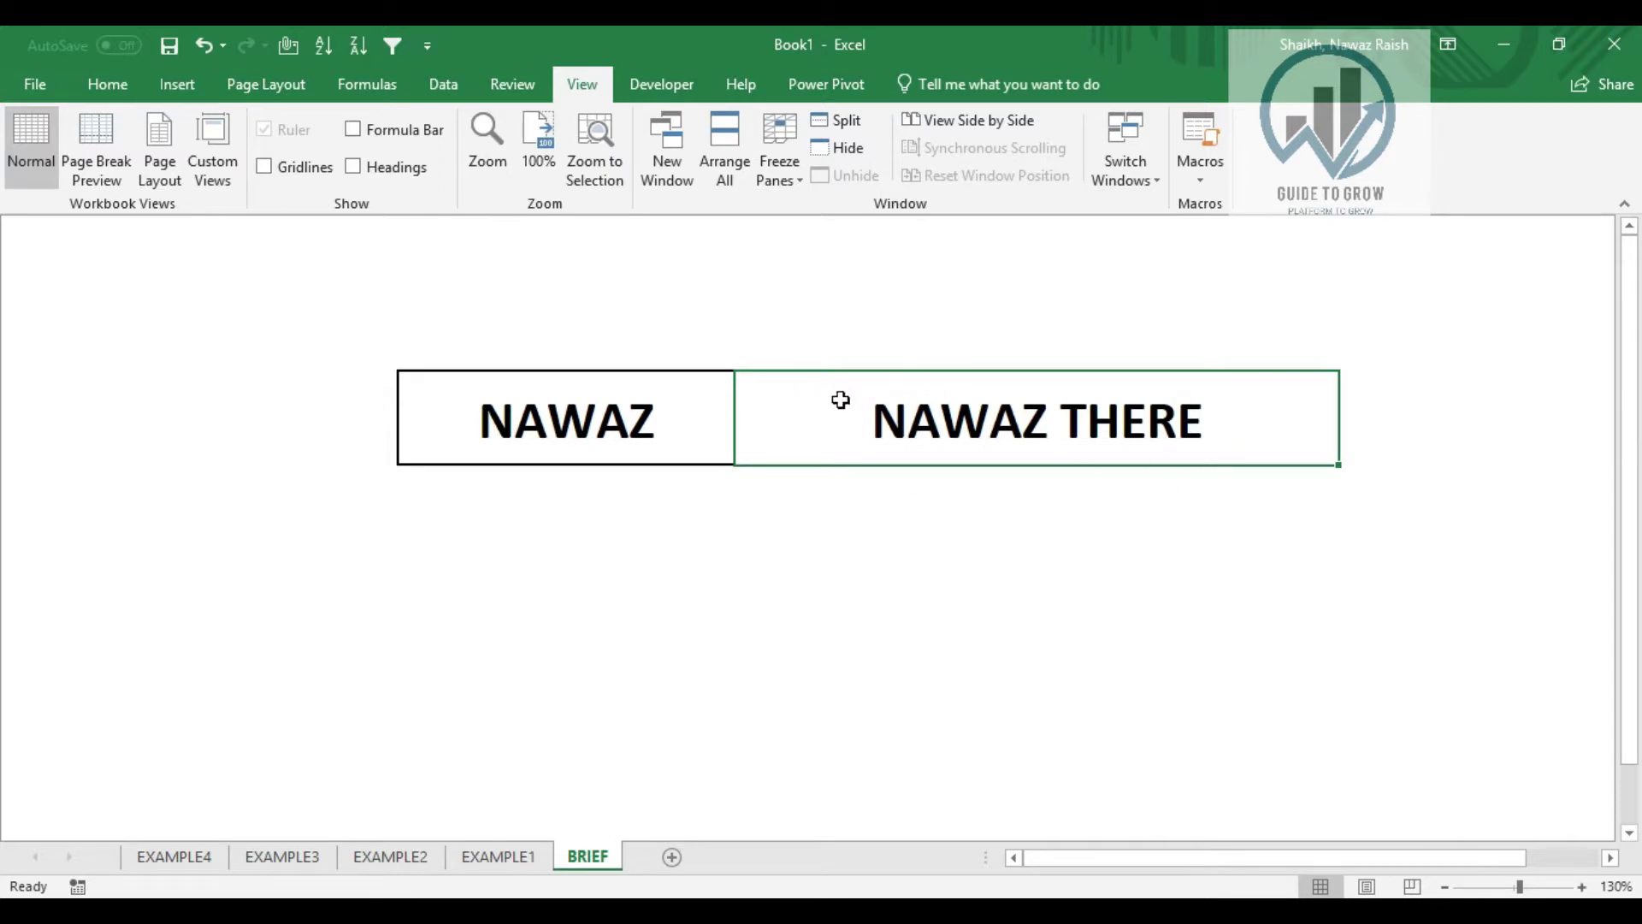
Clear the name cell, retype the name, then clear it again to watch the IF result change
click(686, 396)
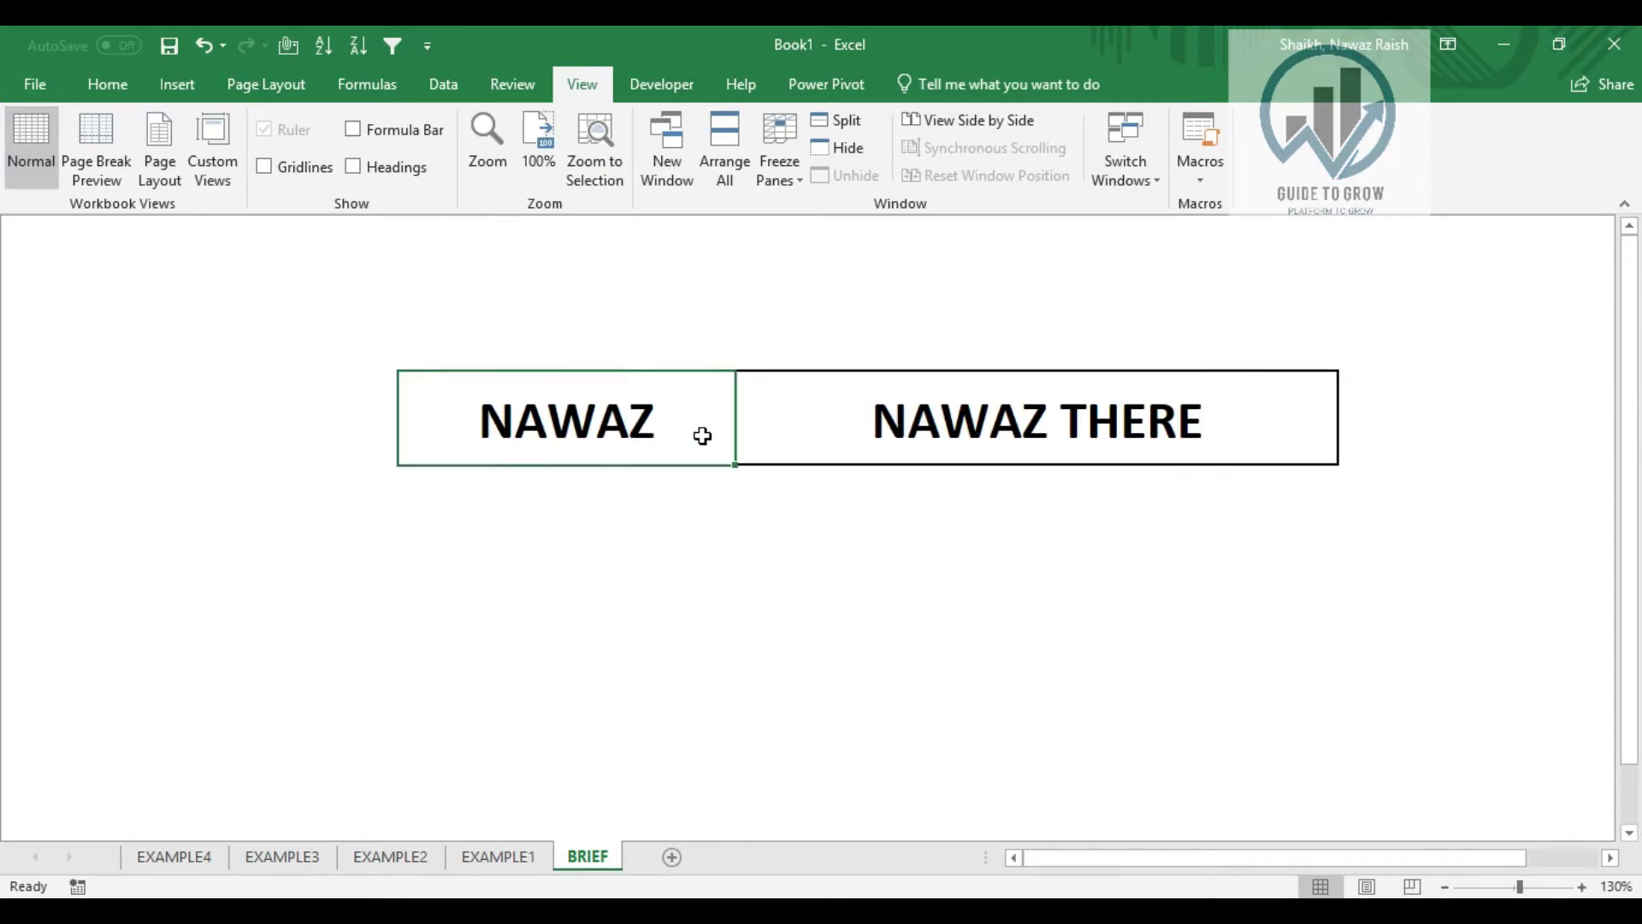
key(Delete)
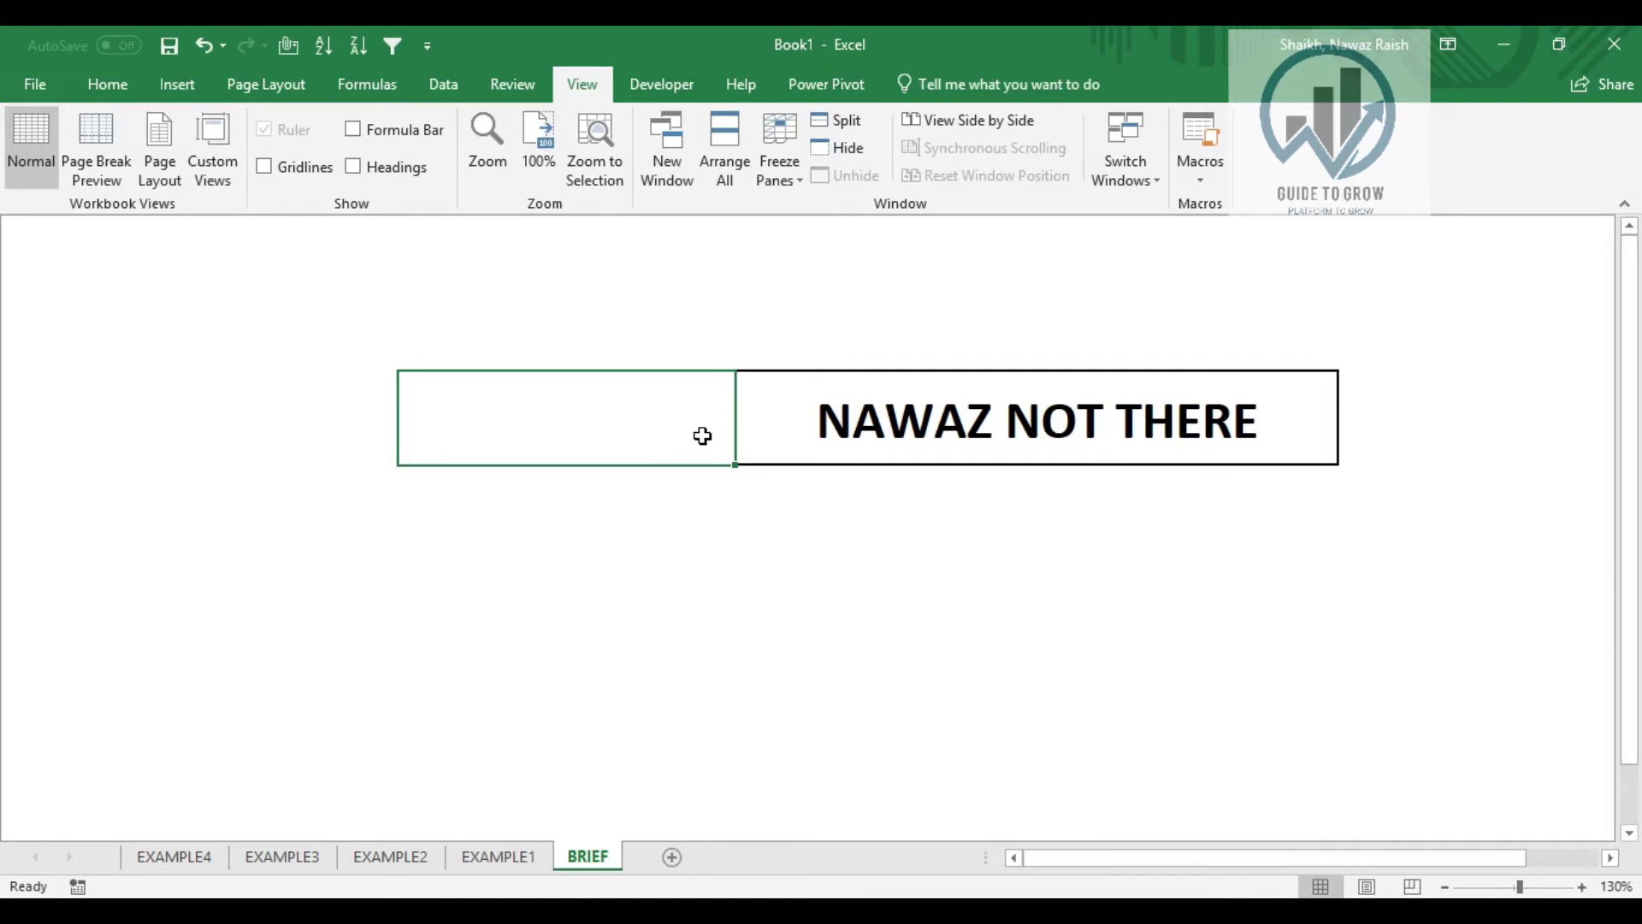
text(NAWAZ)
key(Return)
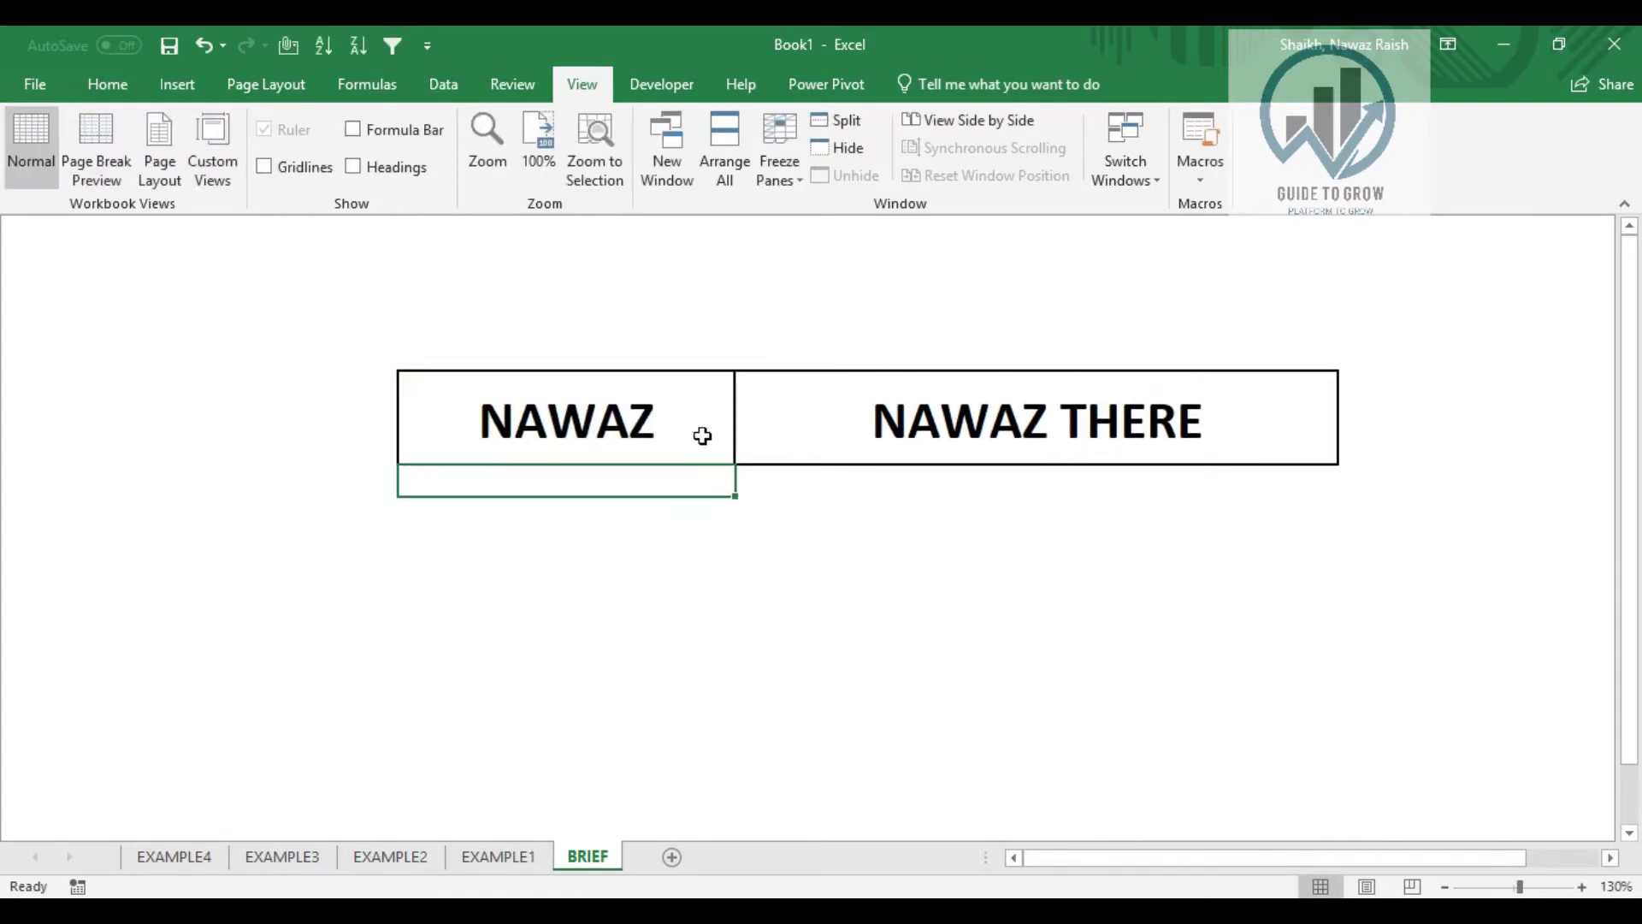
click(702, 437)
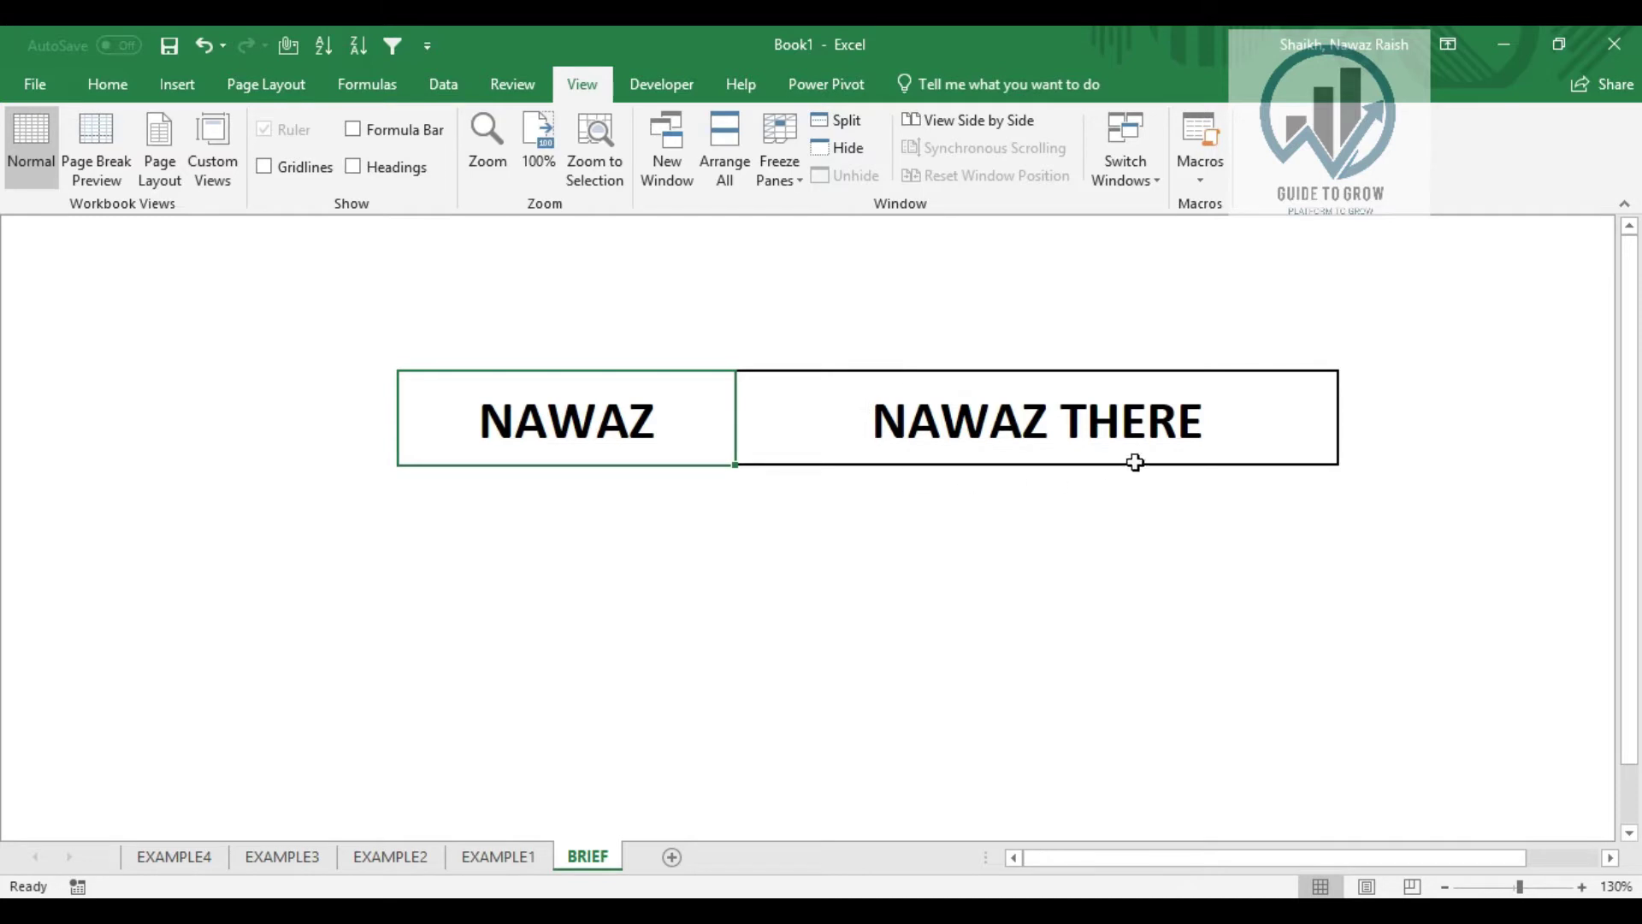
click(638, 414)
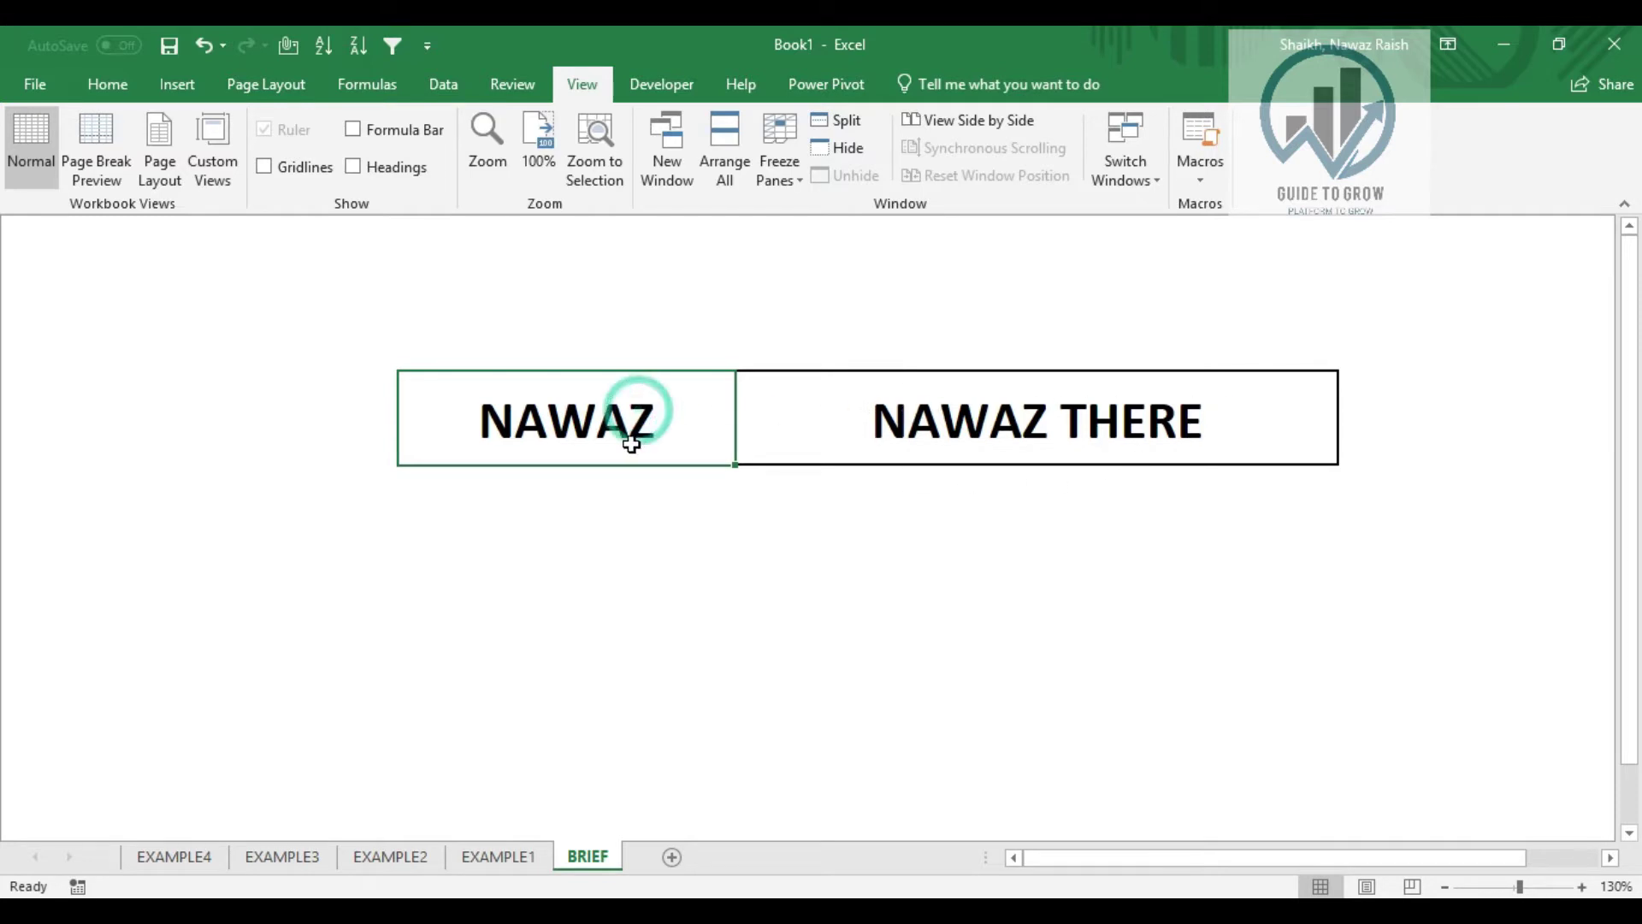
key(Delete)
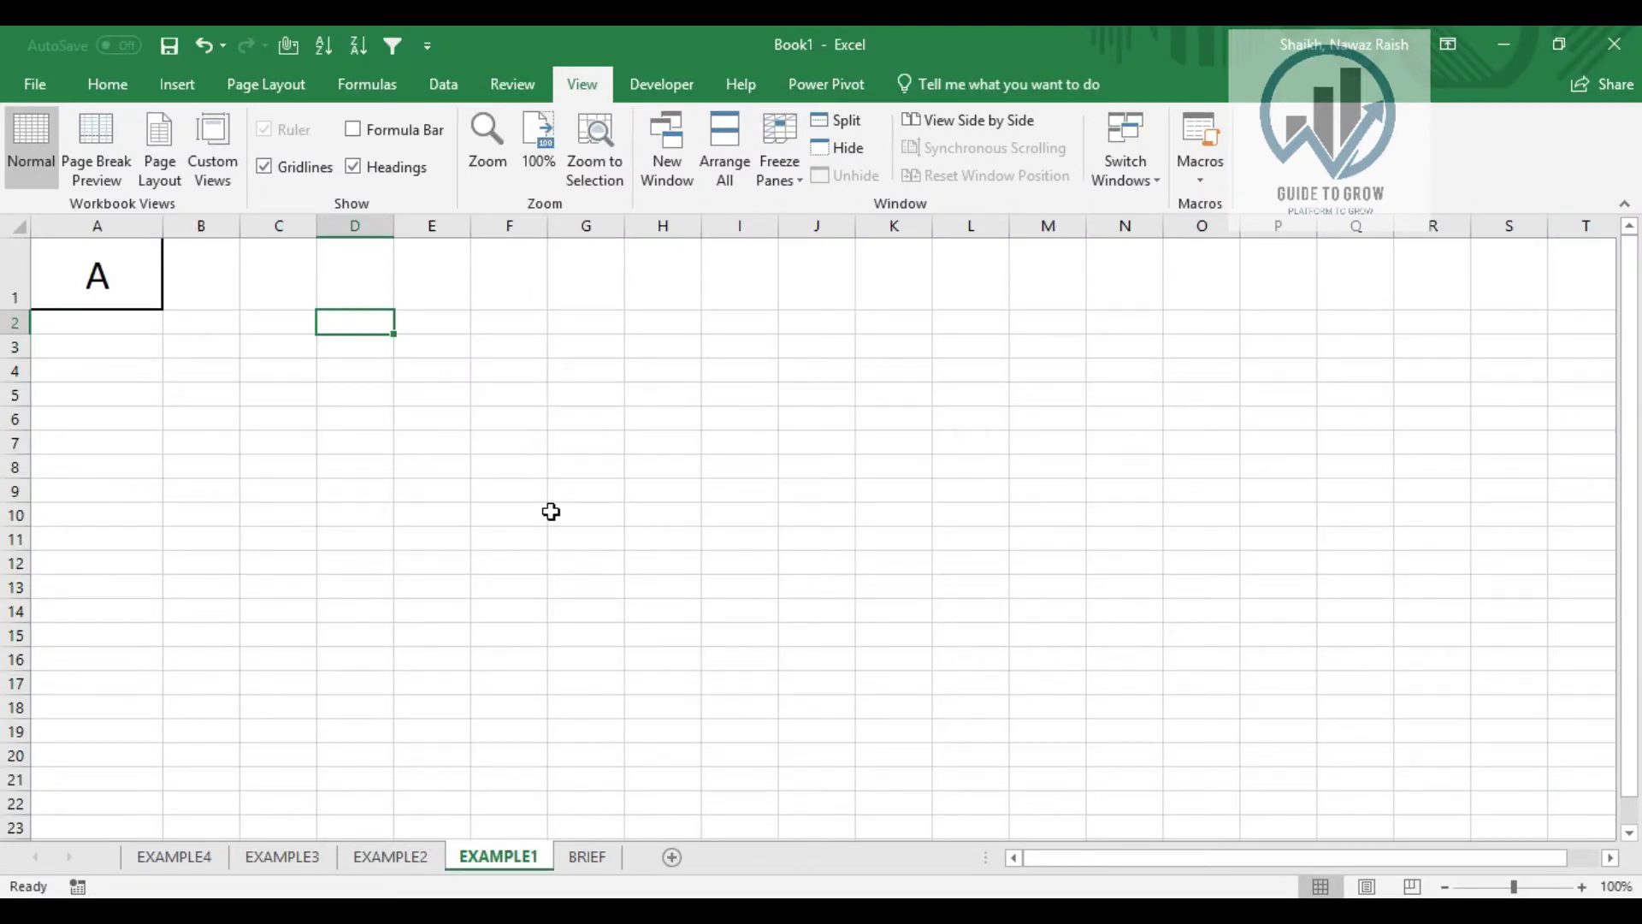
Show the formula bar, put an outside border on C1 and widen column C
click(352, 129)
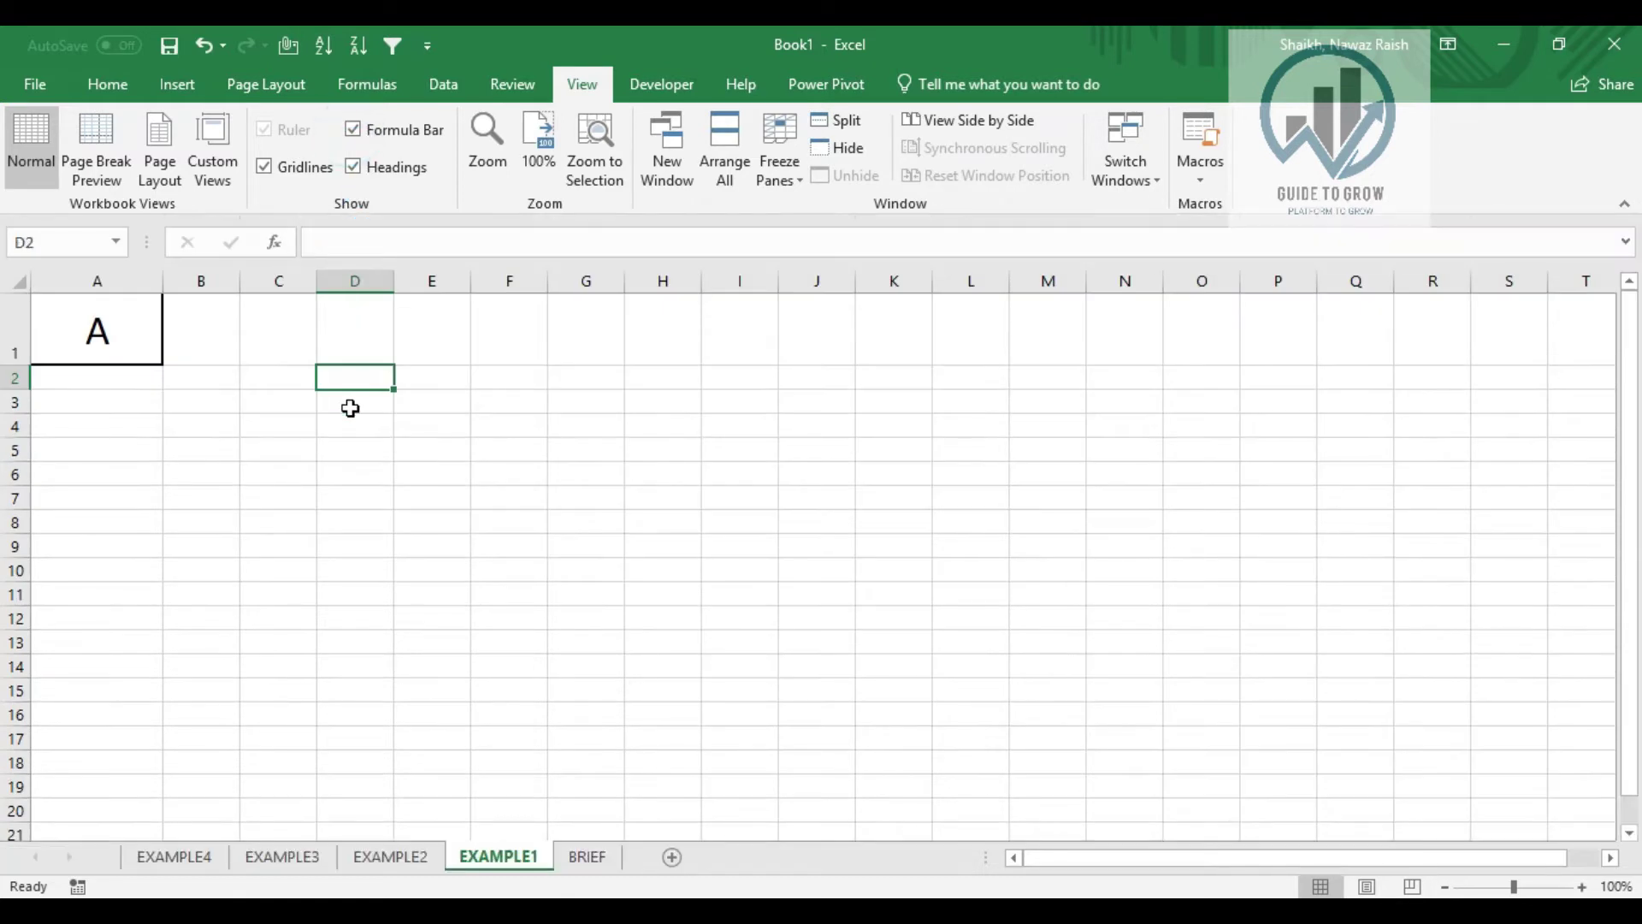
key(Down)
key(Left)
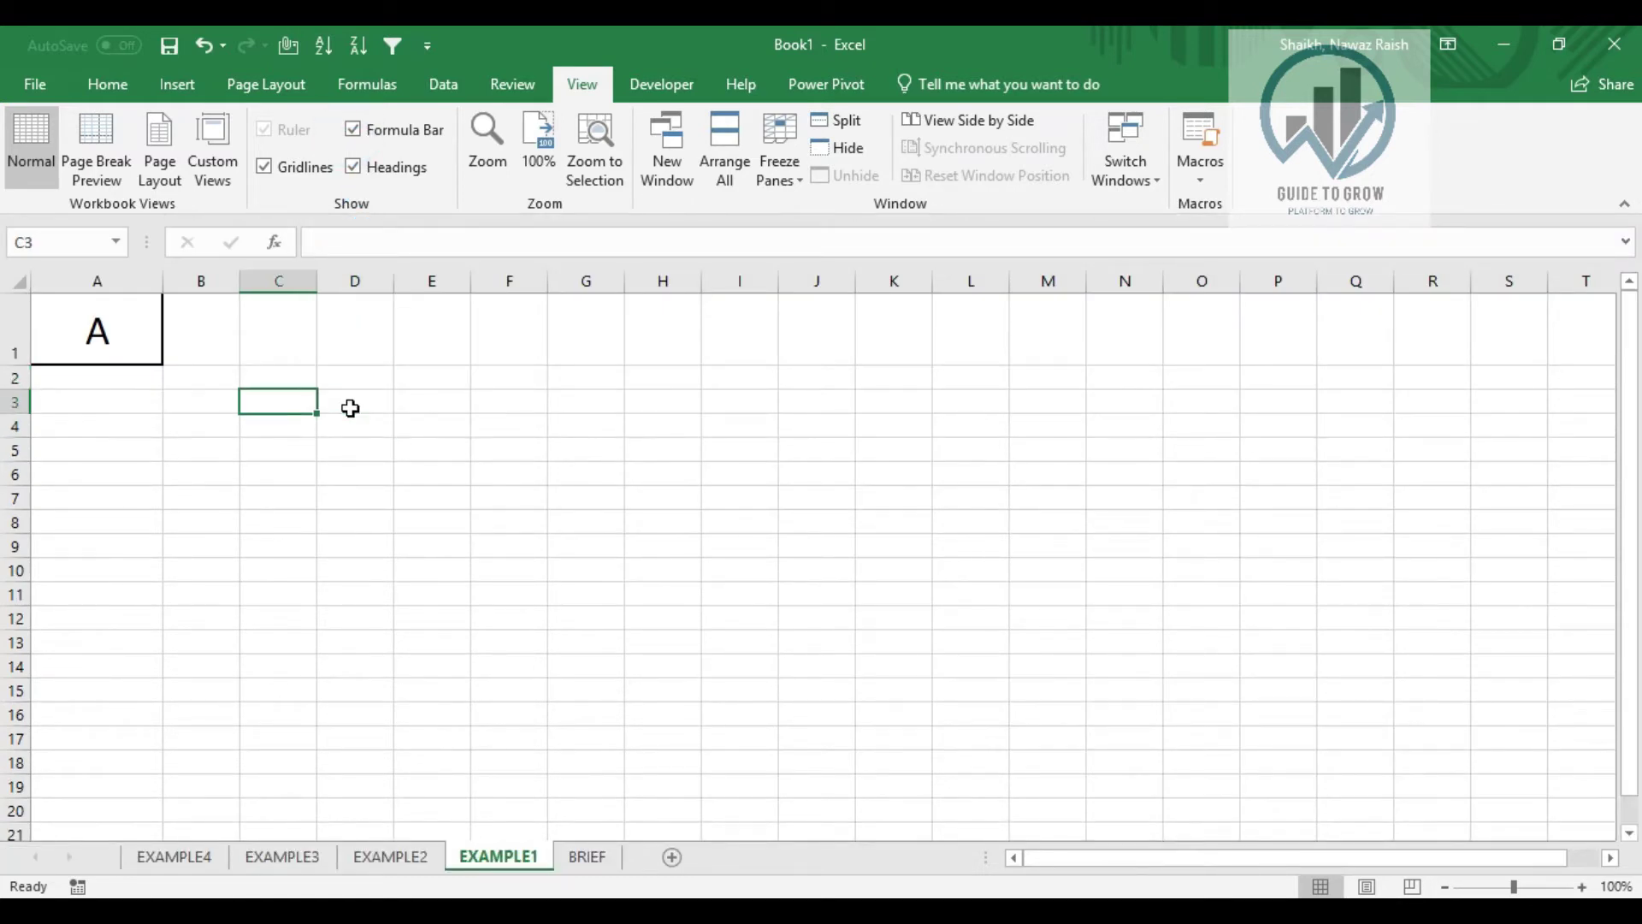
key(alt+h)
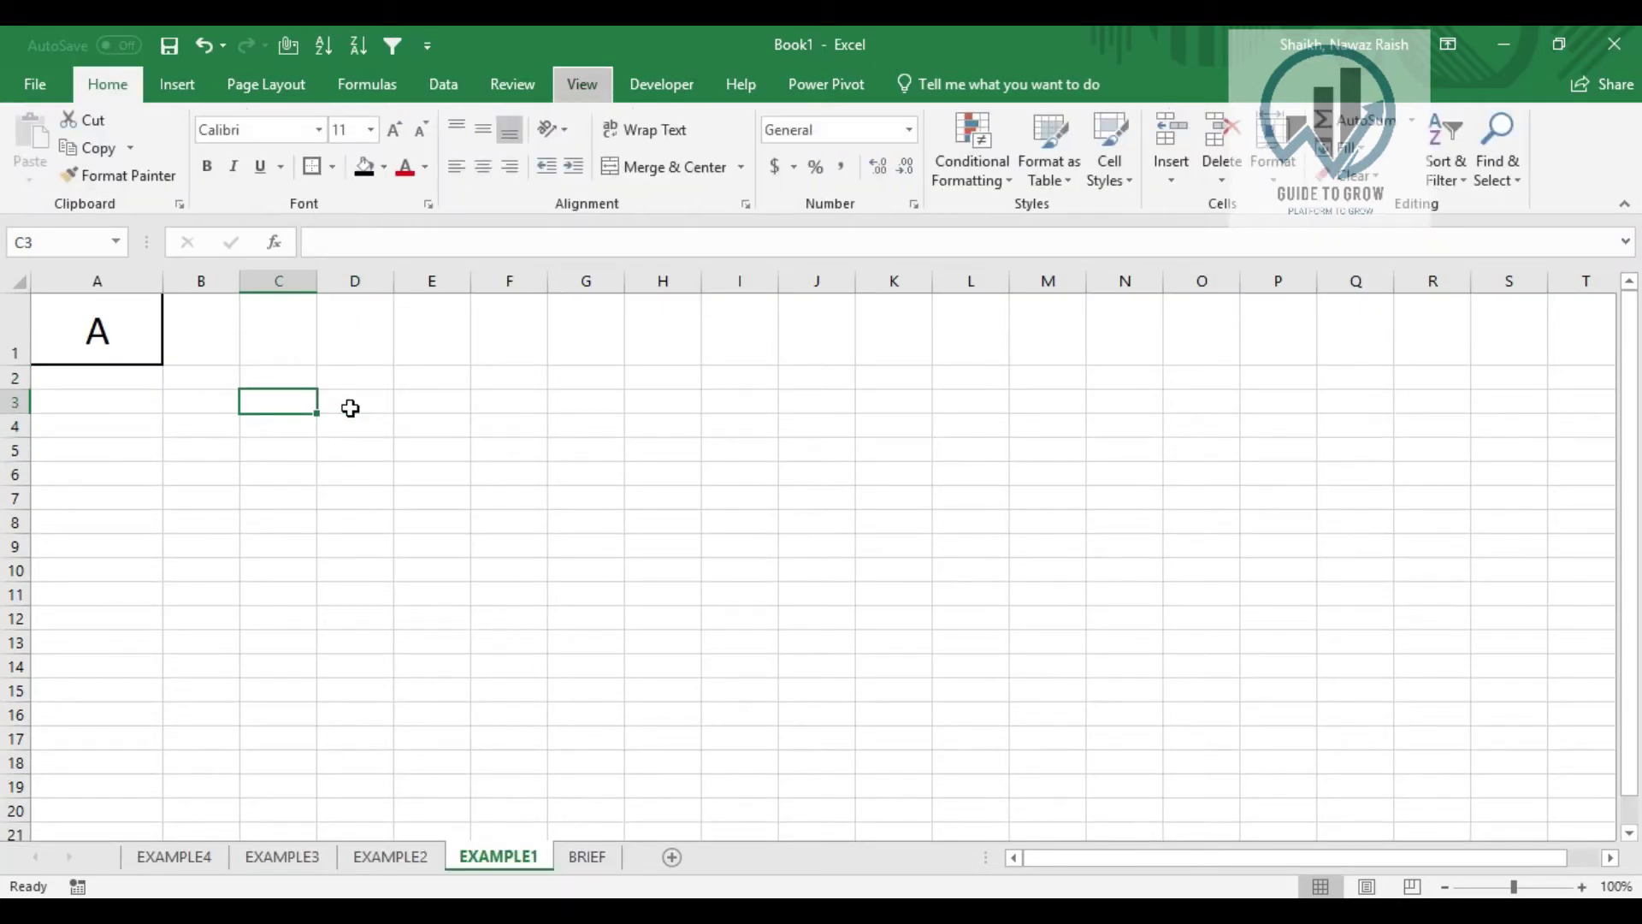
key(Up)
key(Up)
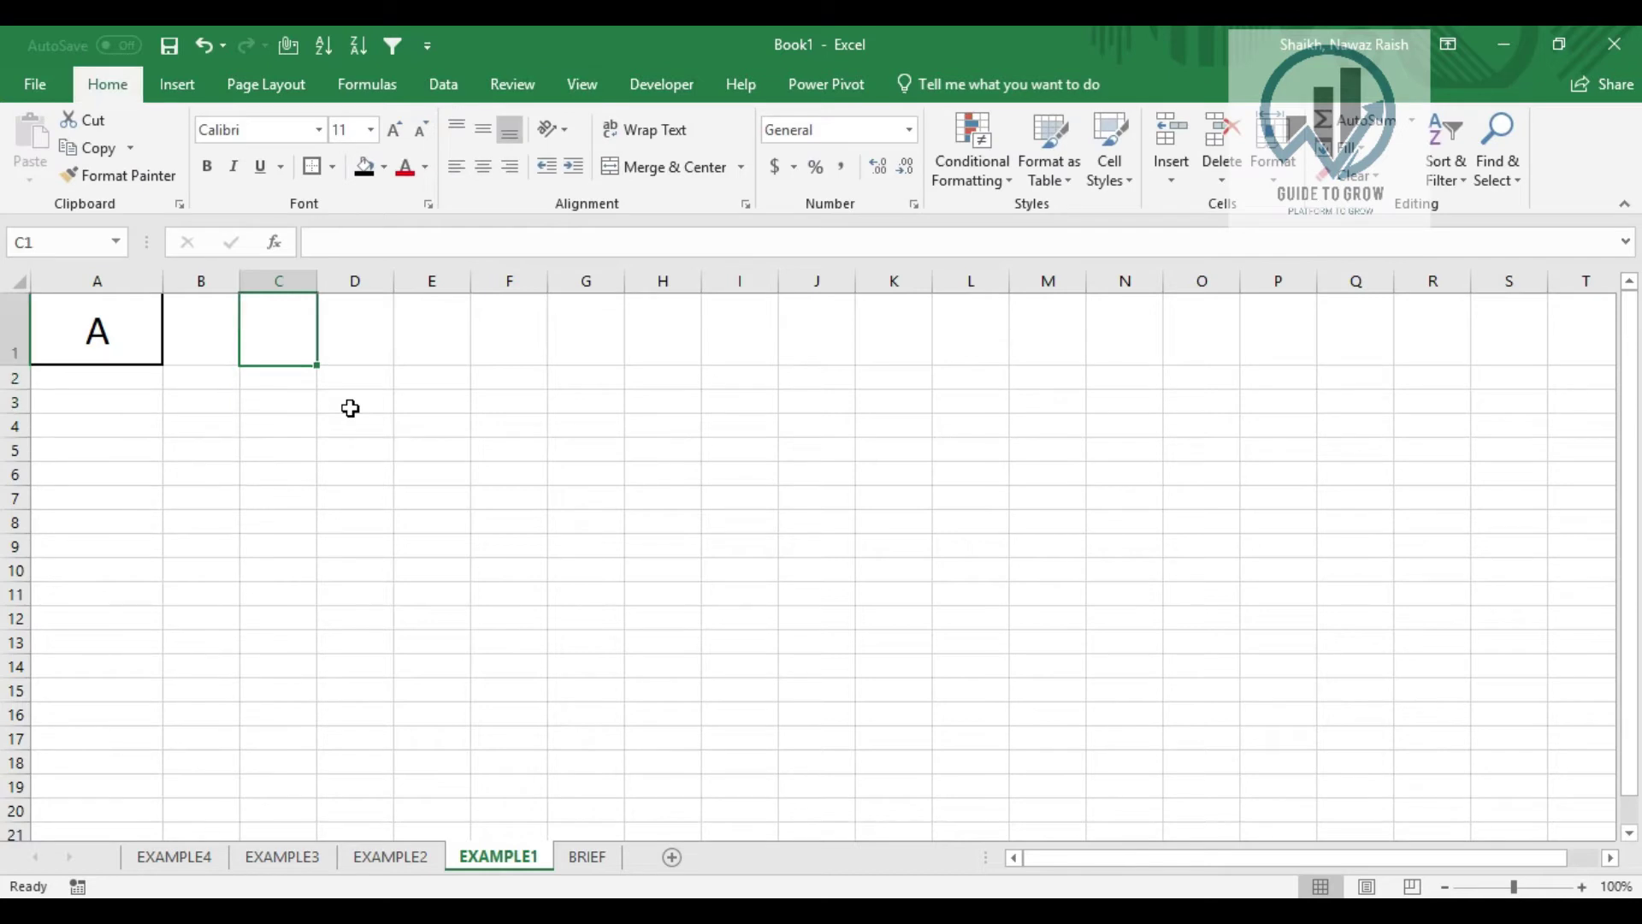
key(alt)
key(h)
key(b)
key(t)
key(Left)
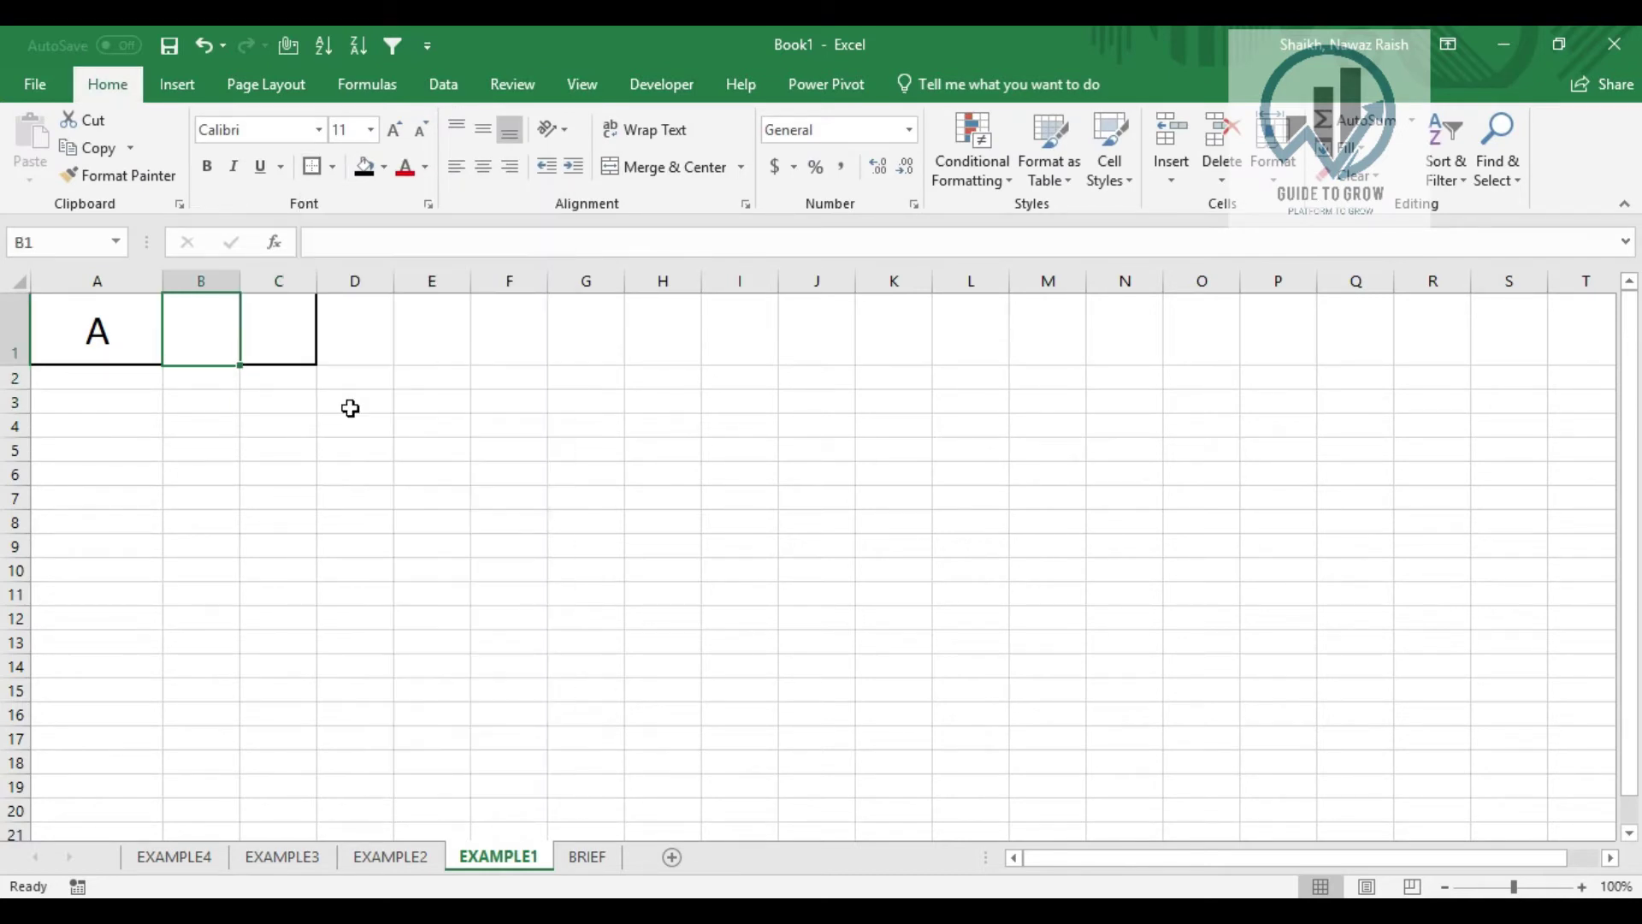
key(Right)
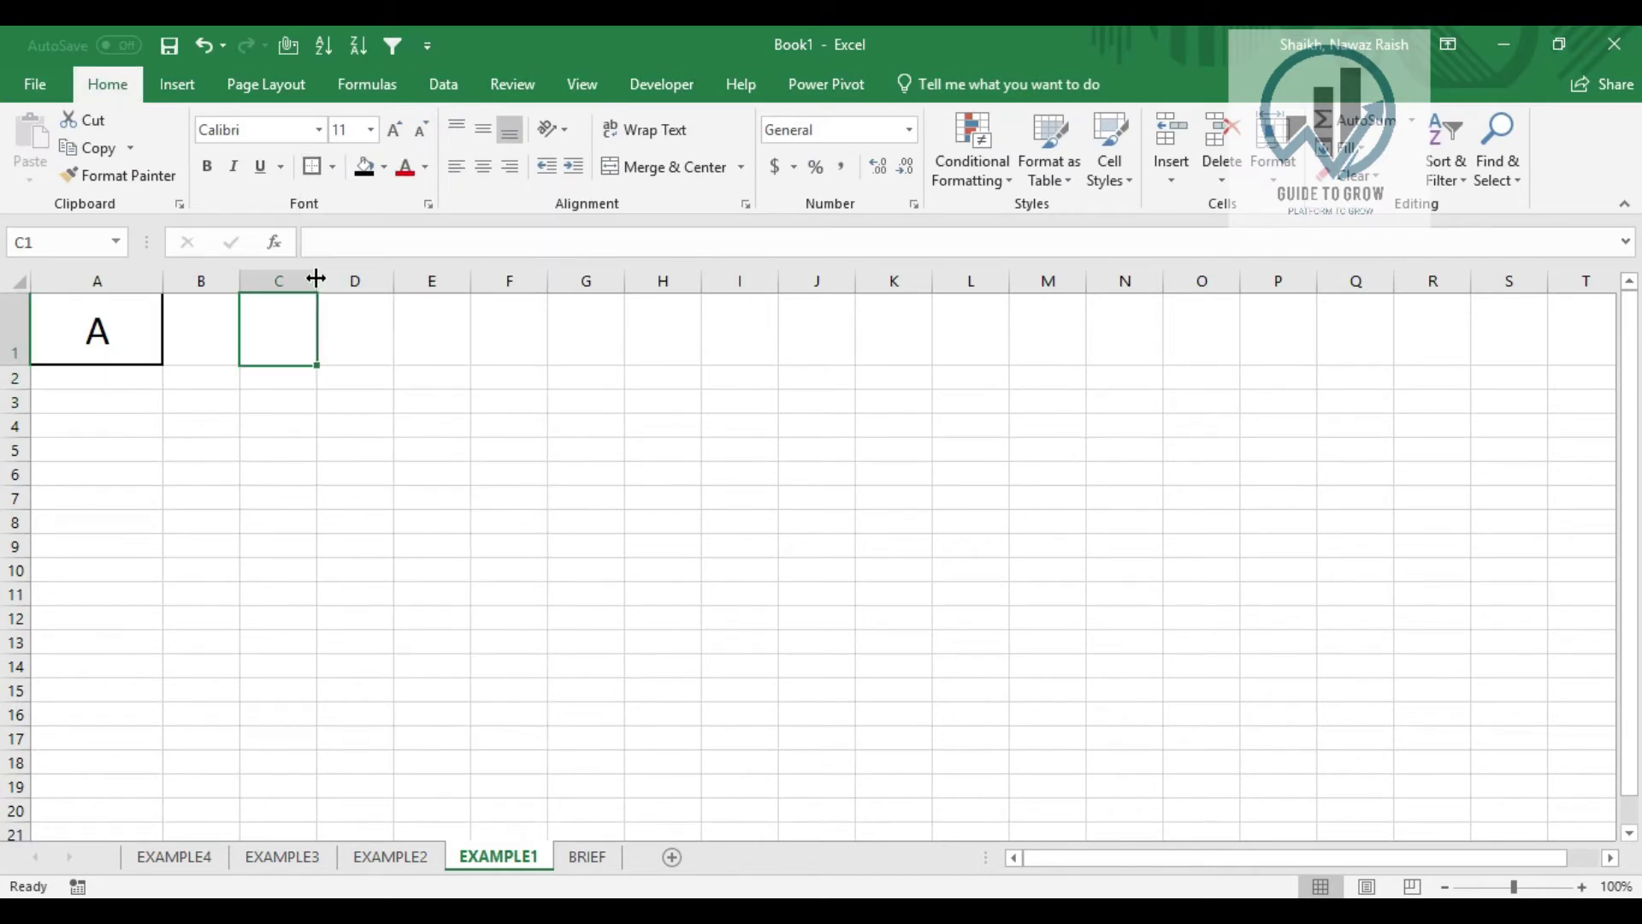
drag(317, 281, 388, 281)
Enter =IF(A1="A","A PRESENT","A ABSENT") in C1
click(340, 333)
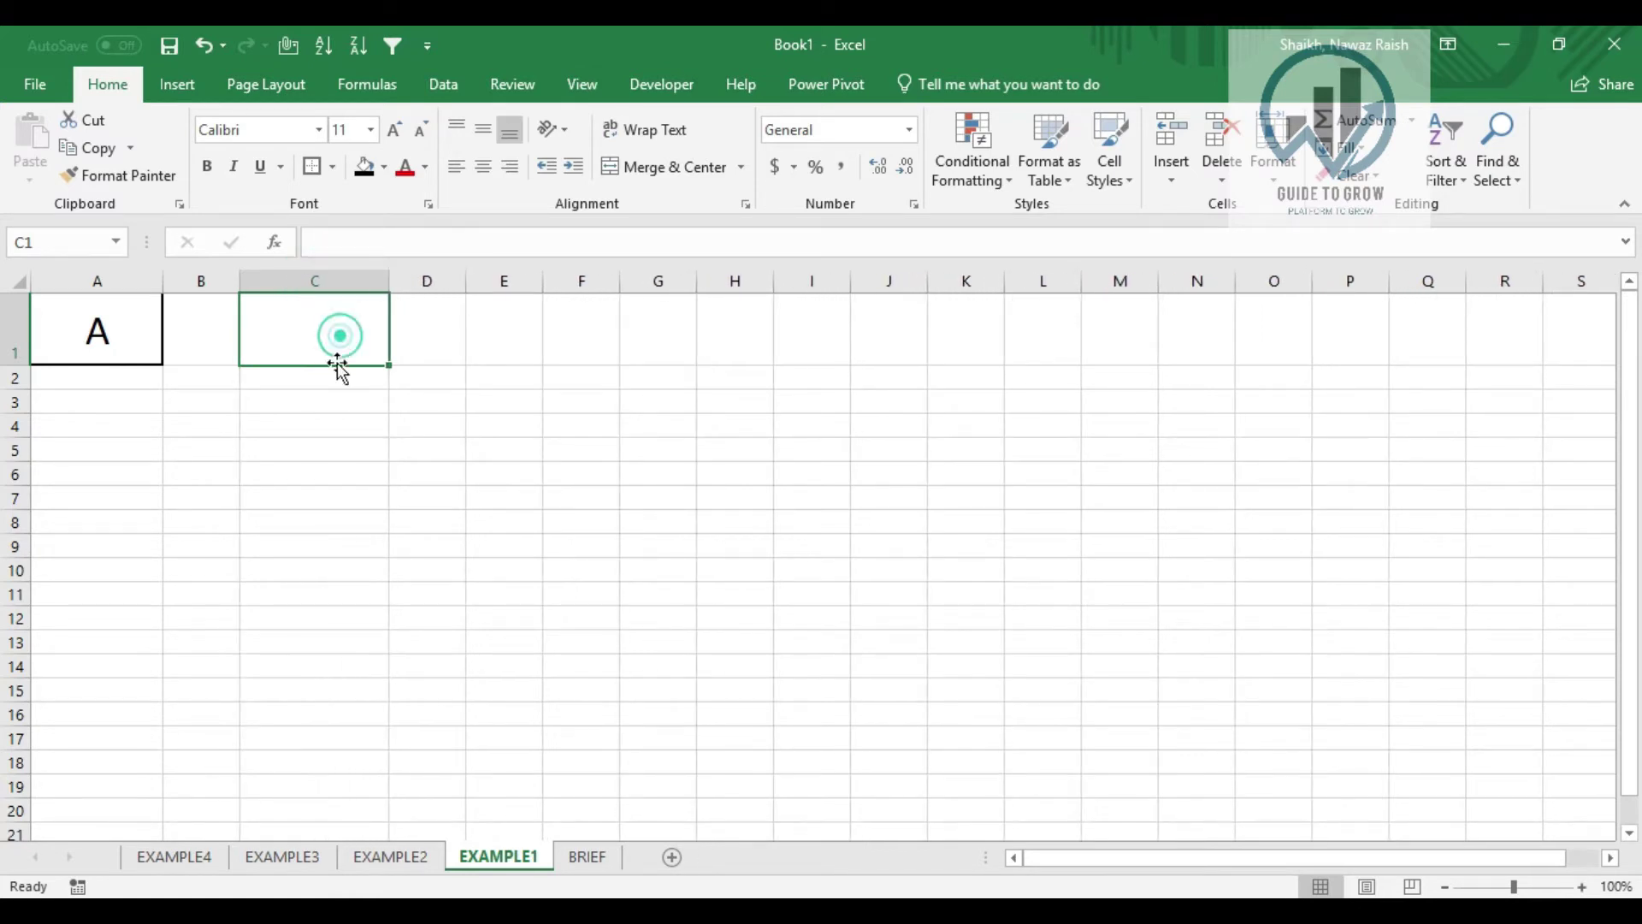
text(=)
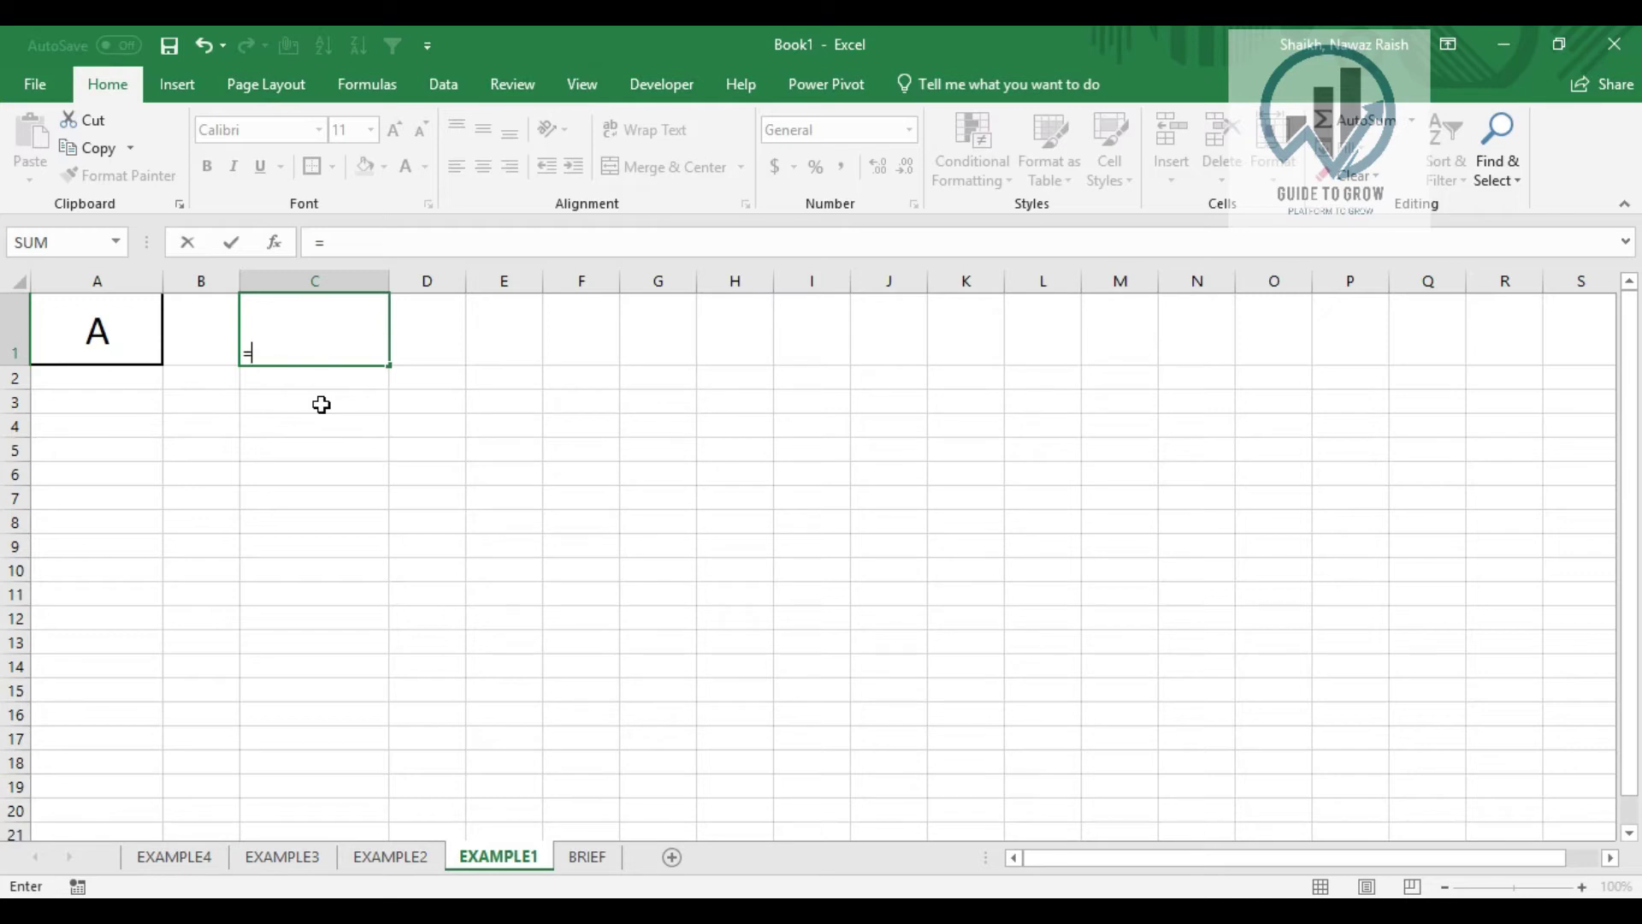
text(IF()
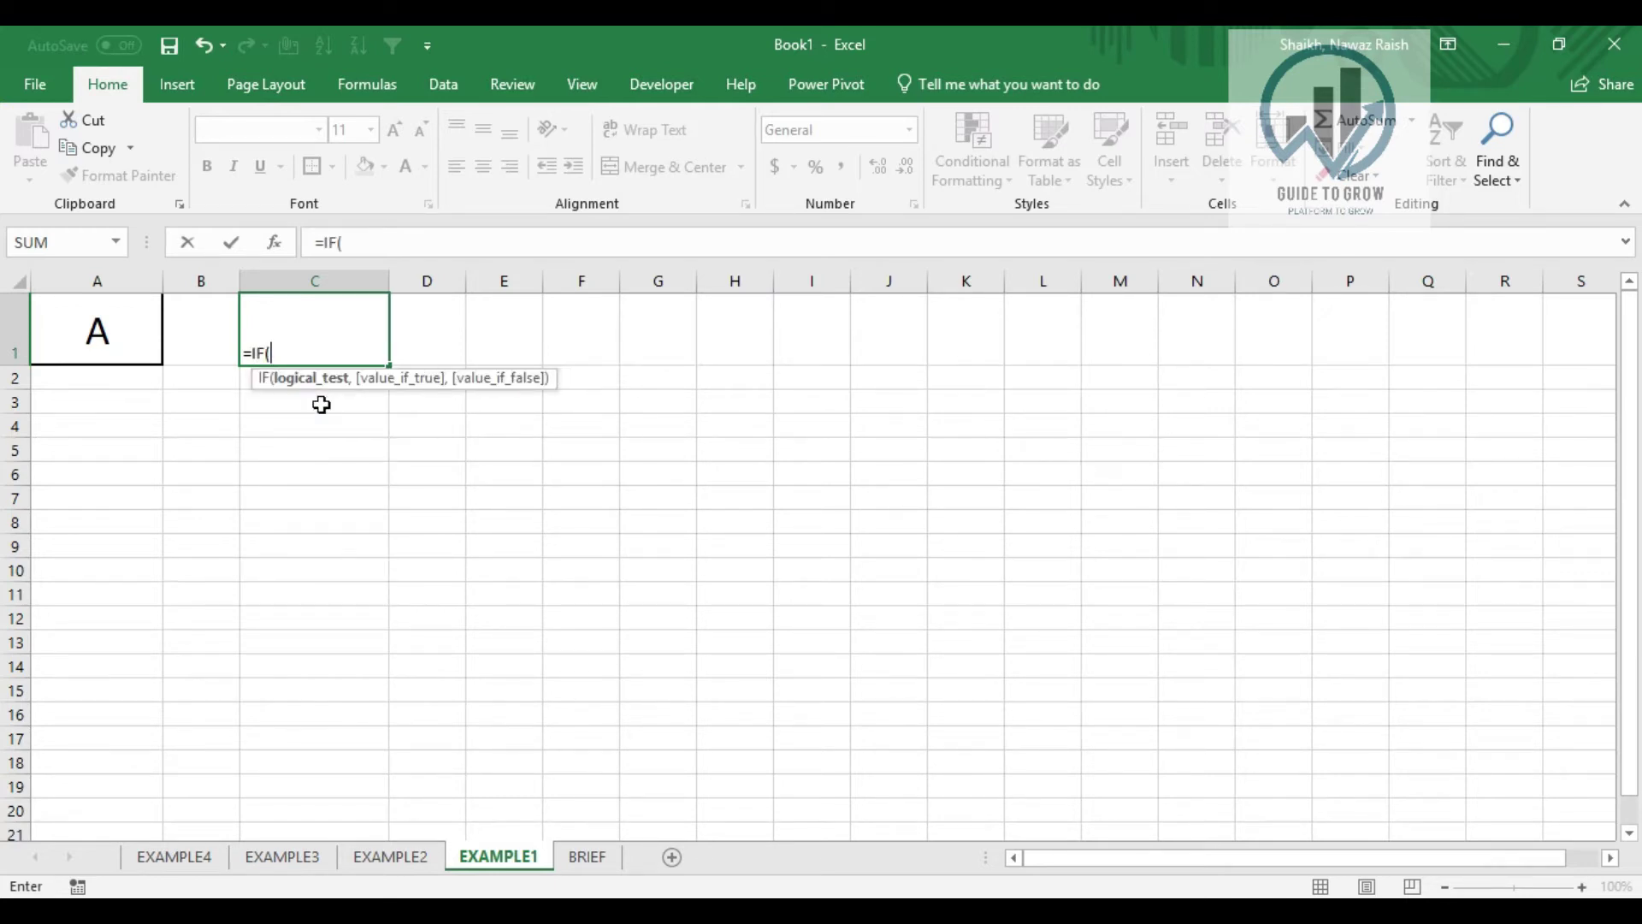
key(Left)
key(Left)
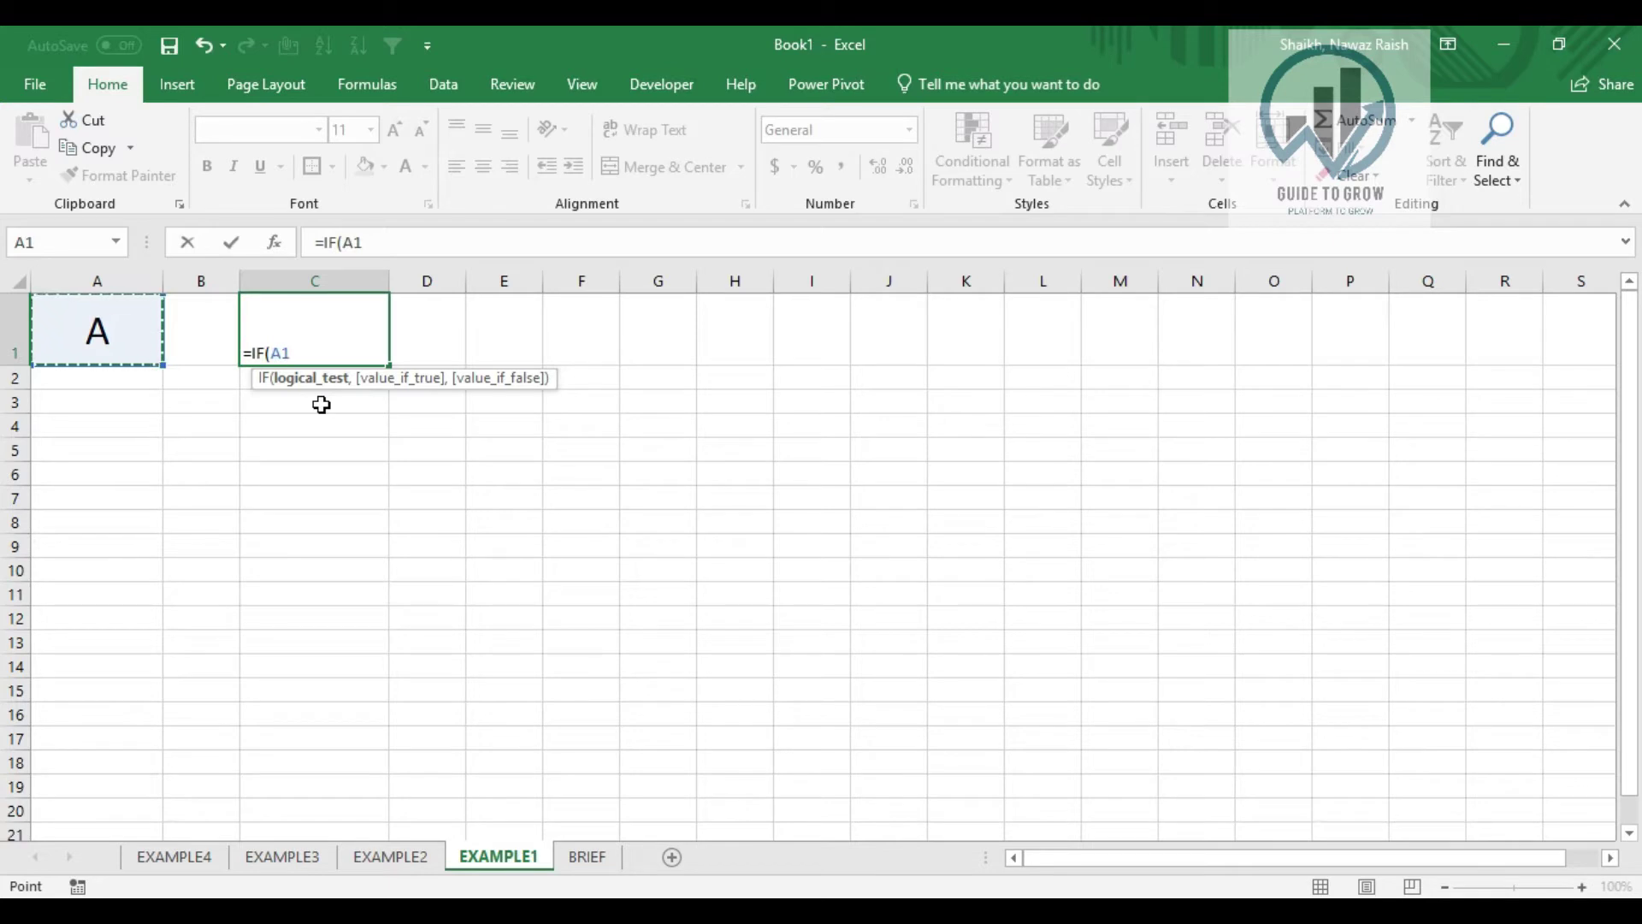
text(="A)
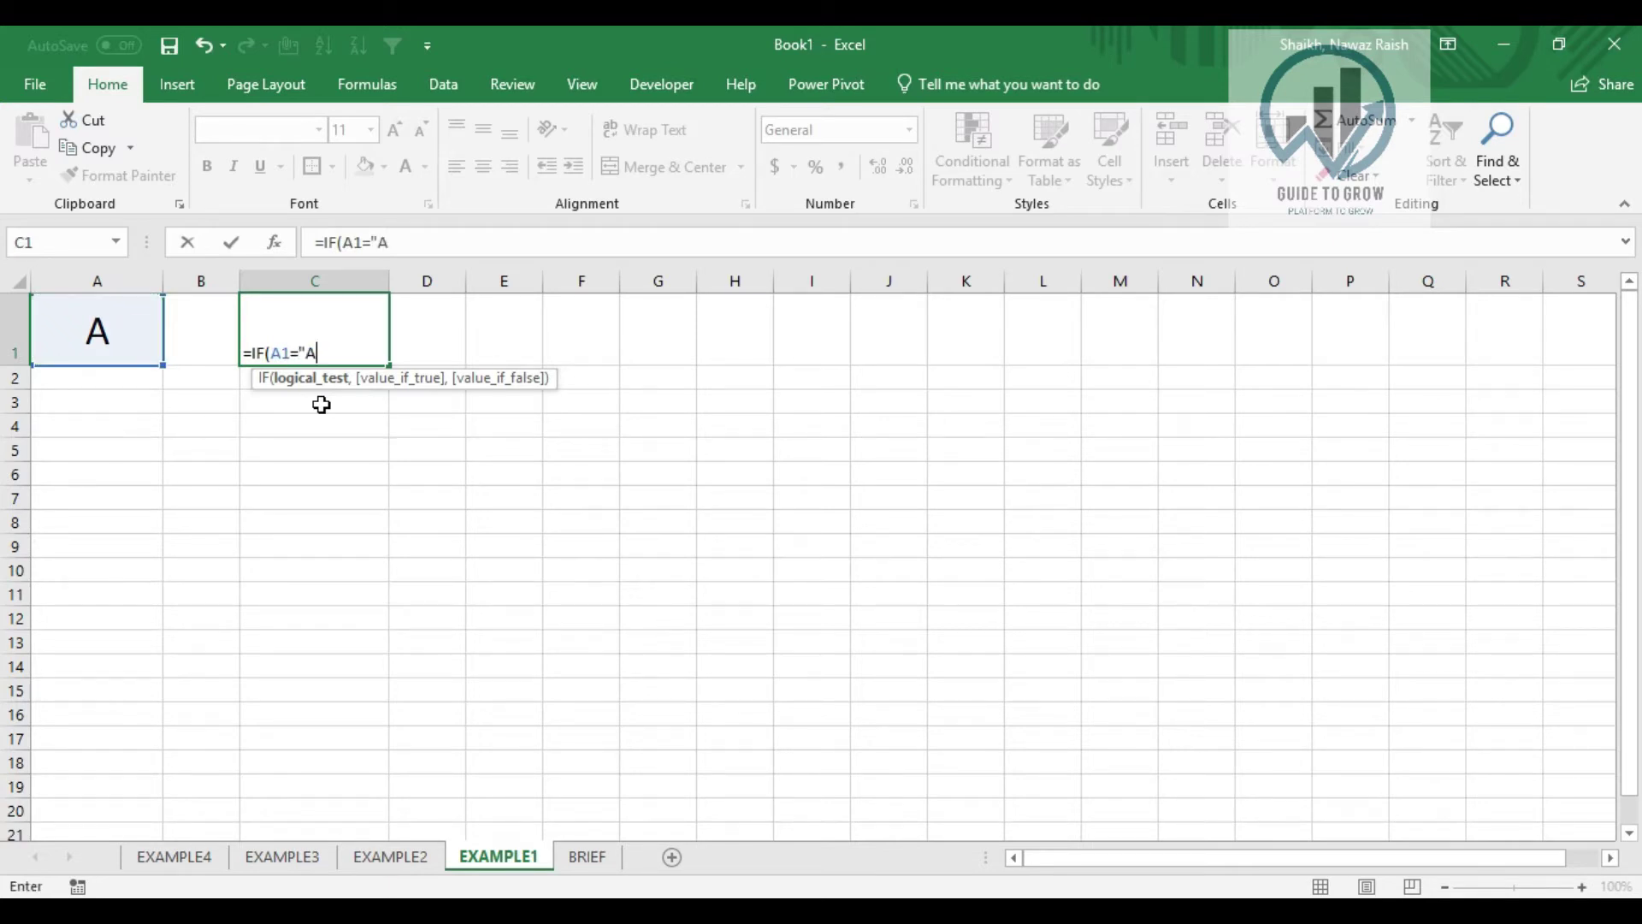
text(")
text(,)
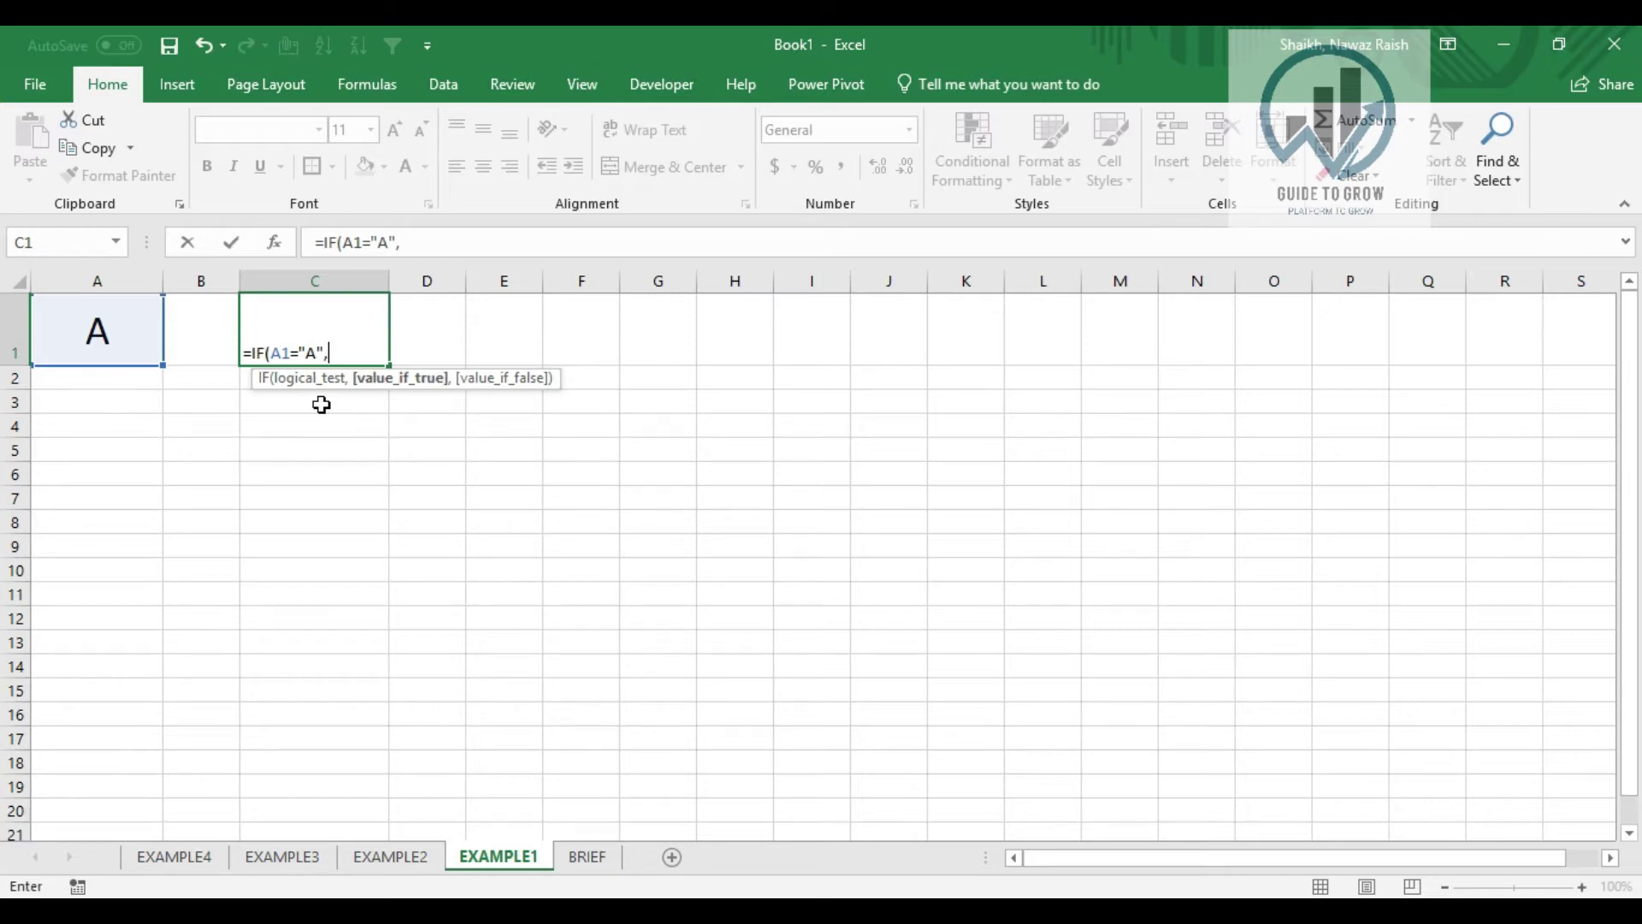
text("A P)
text(RESENT")
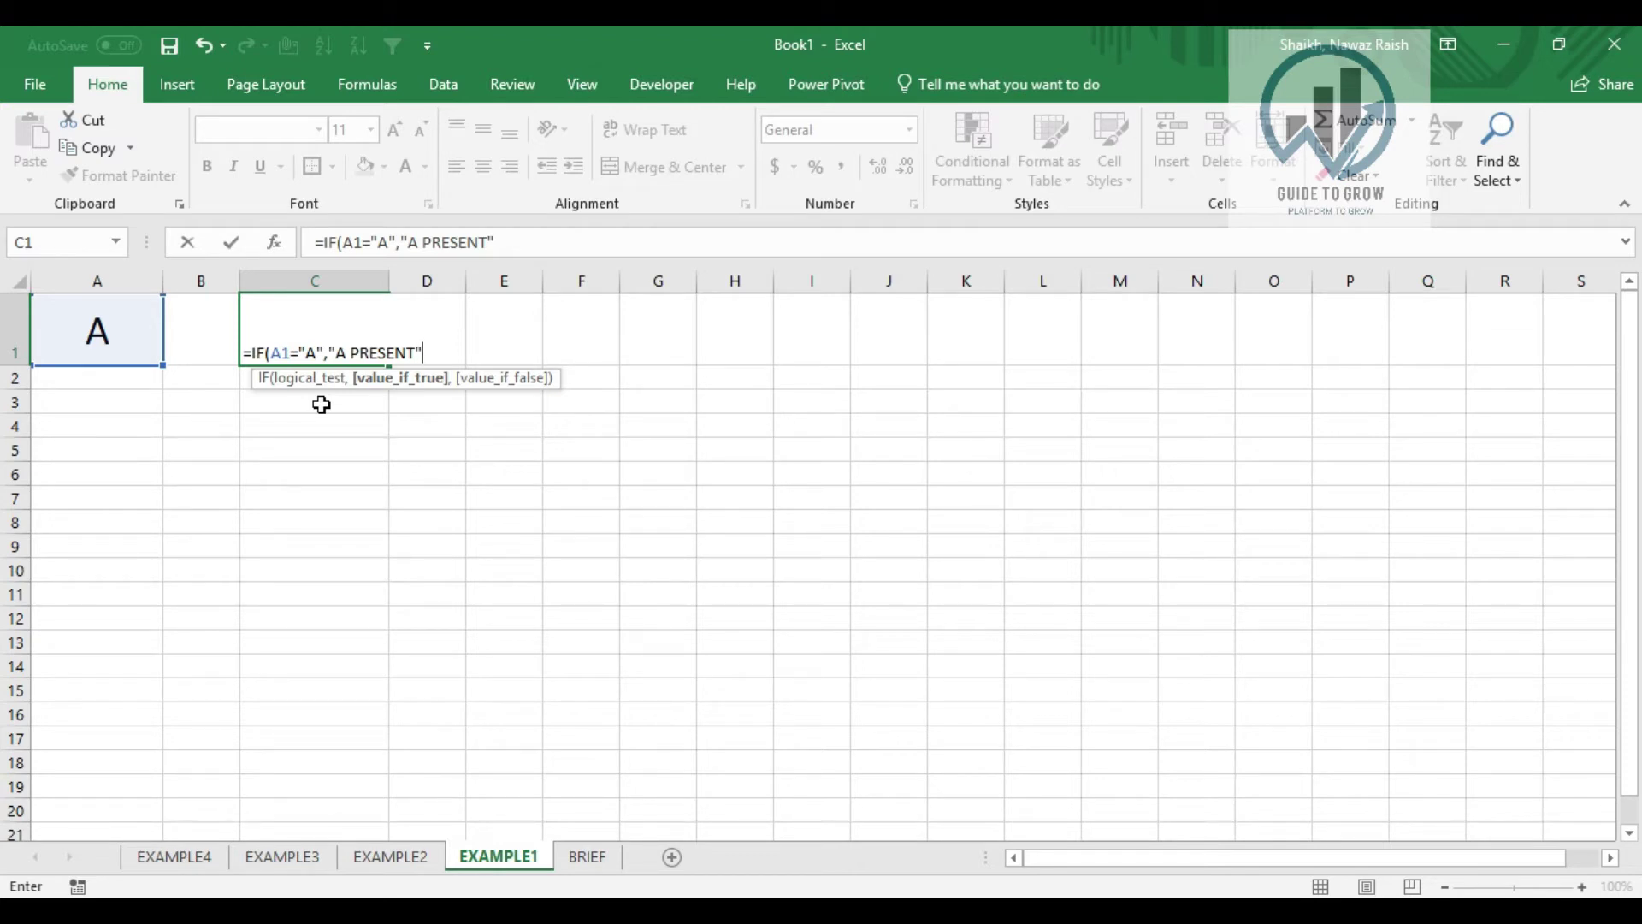
text(,)
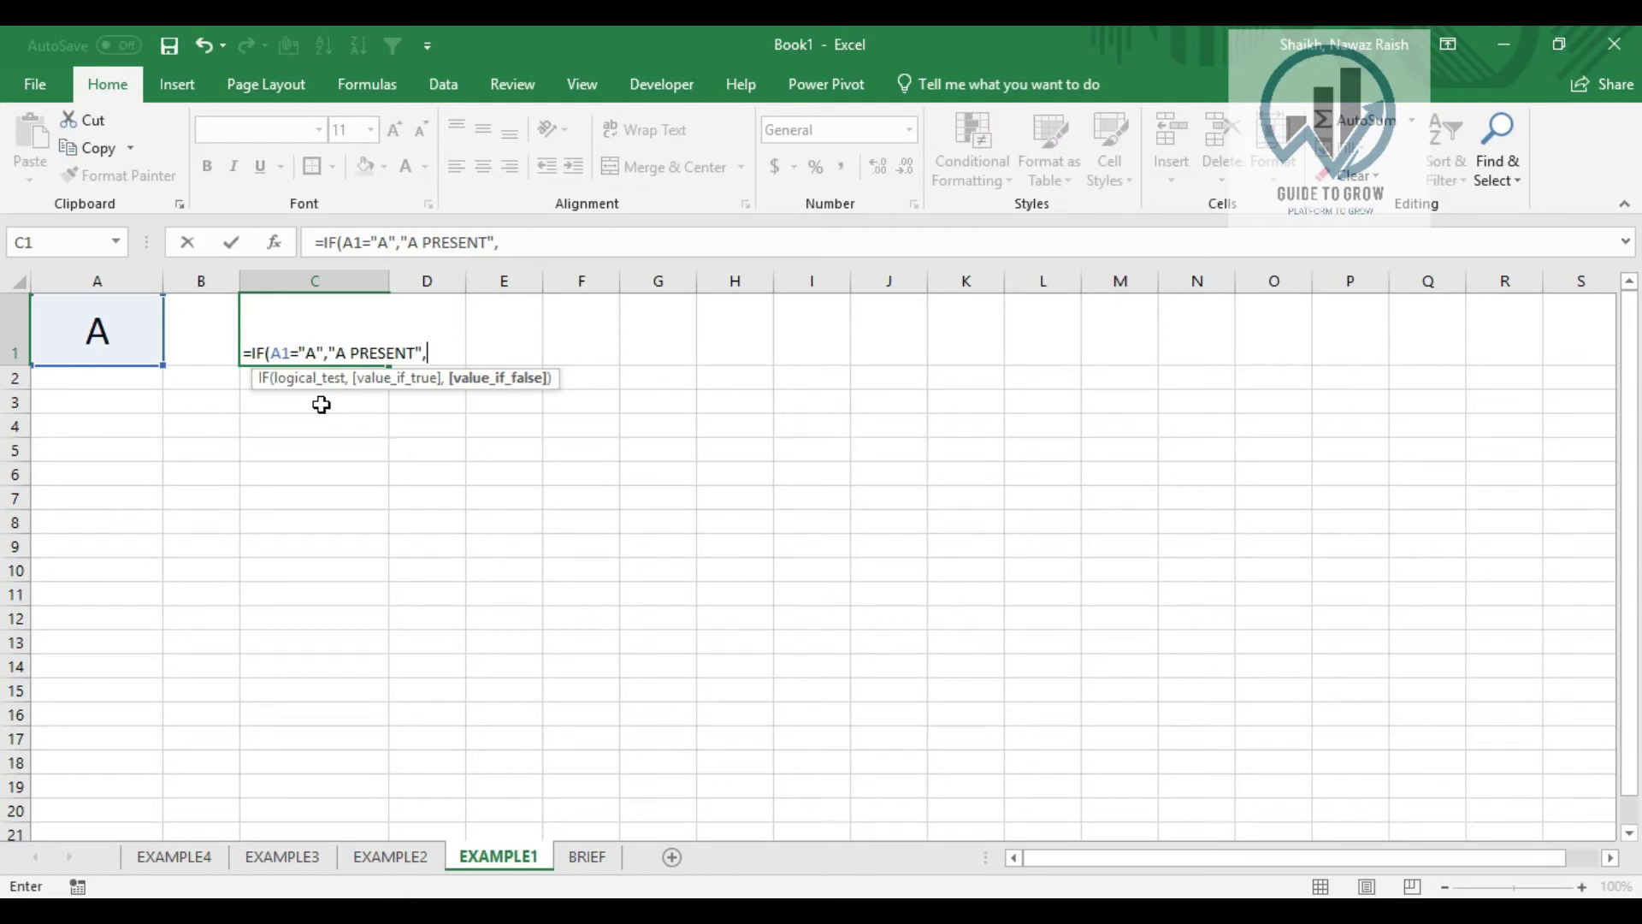
text("A )
text(AB)
text(SENT")
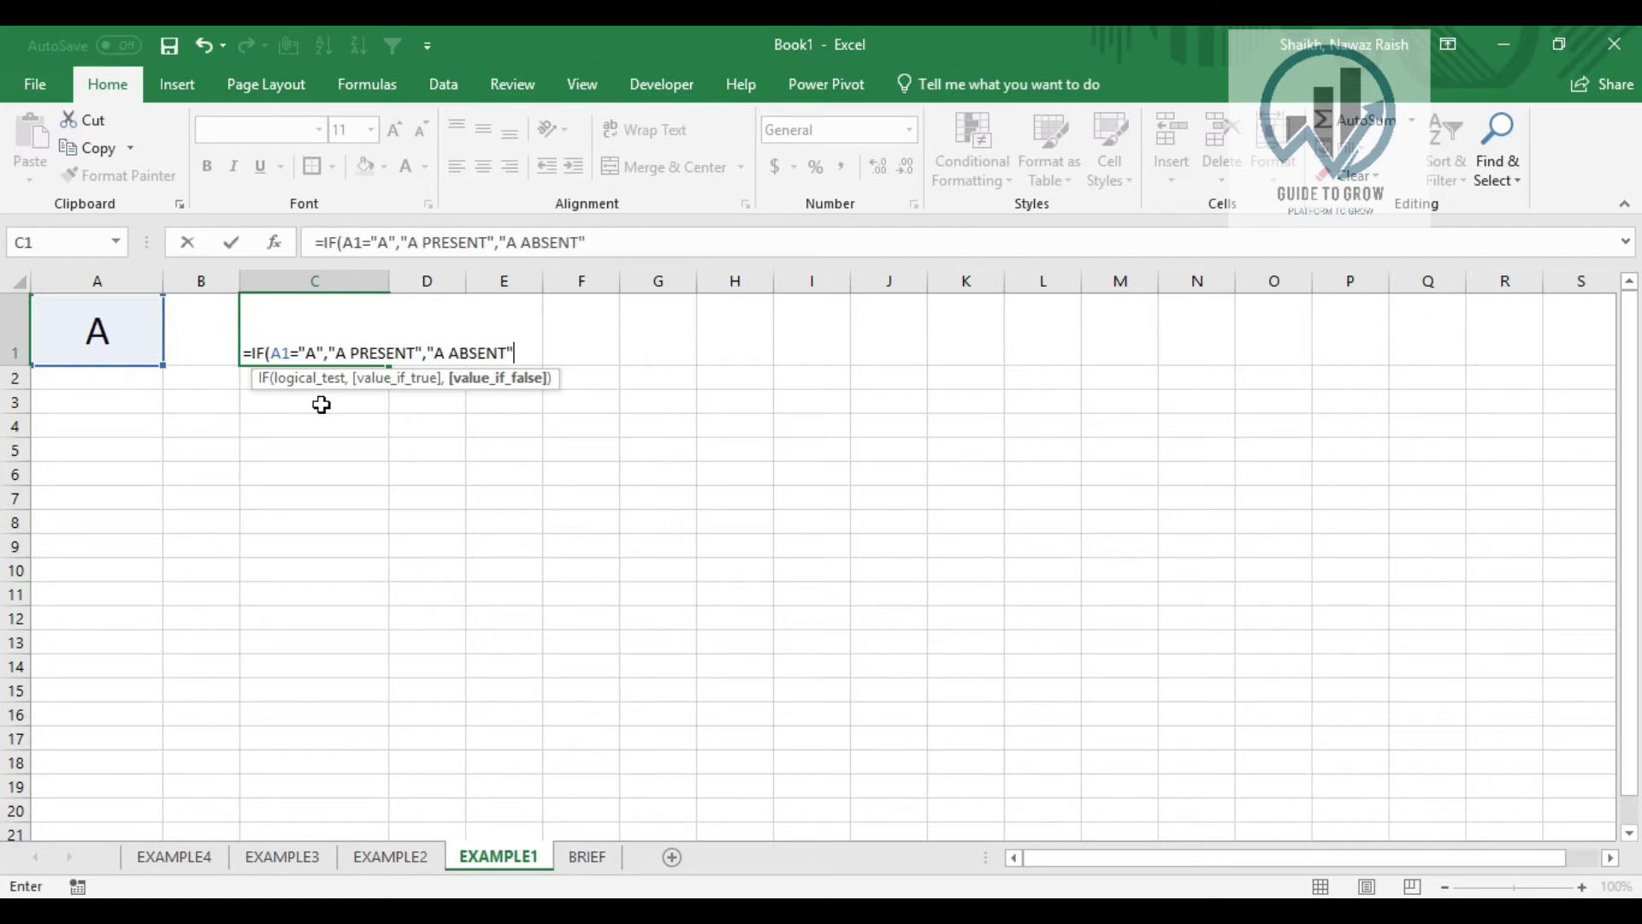
text())
key(ctrl+Return)
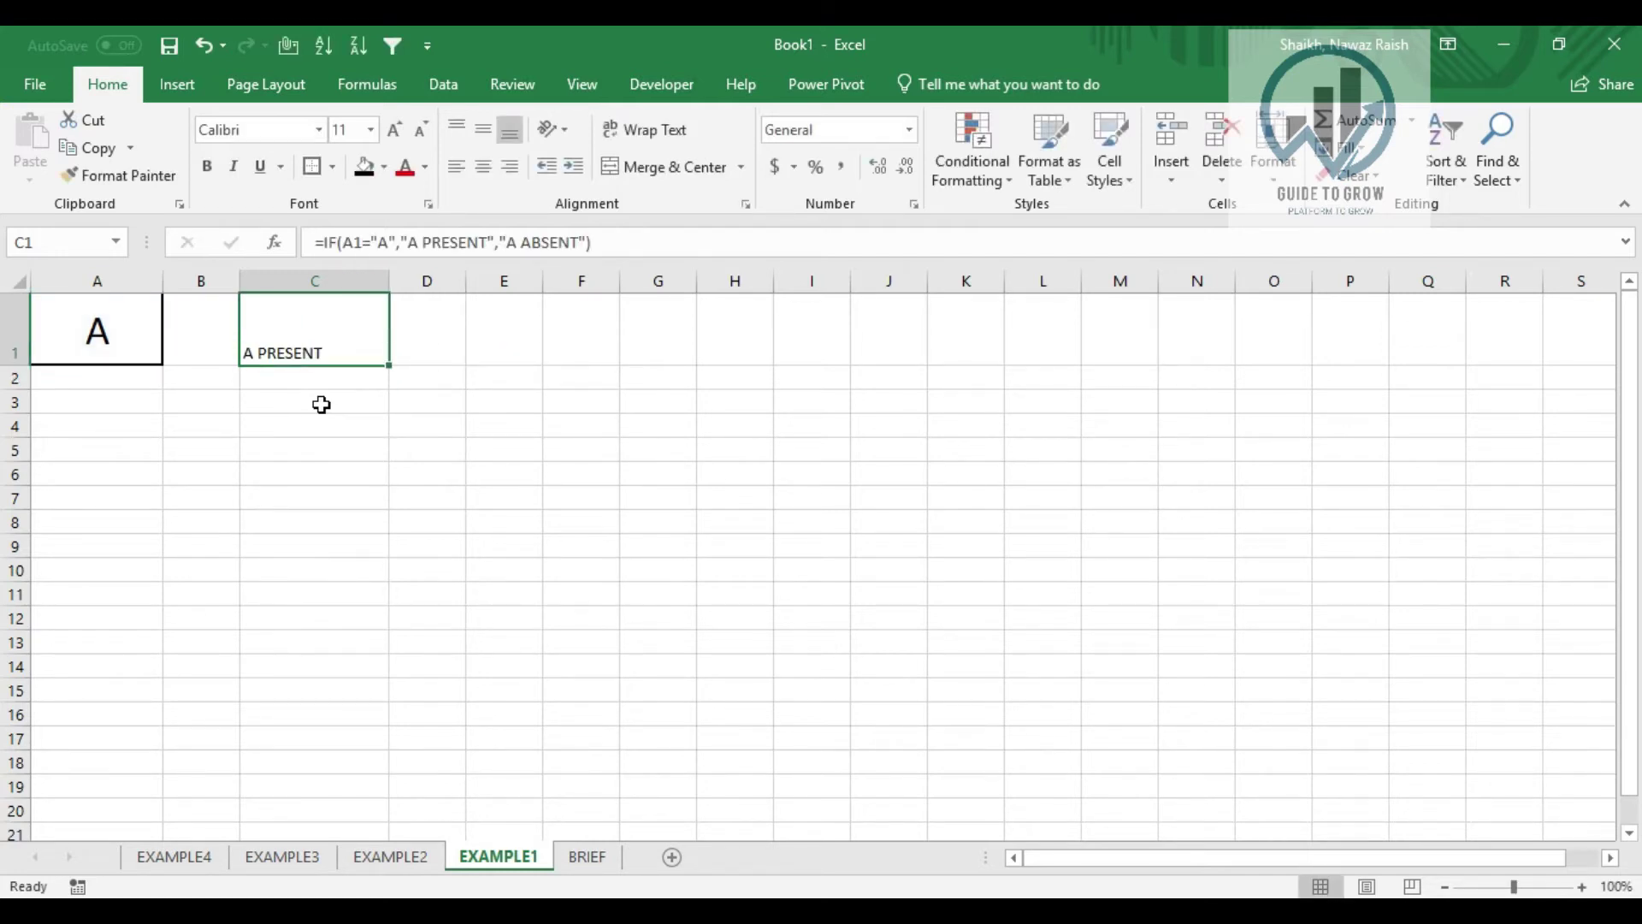
Paste A1's formatting onto C1 and AutoFit column C to fit 'A PRESENT'
key(Left)
key(Left)
key(ctrl+c)
key(Right)
key(Right)
key(ctrl+alt+v)
key(t)
key(Return)
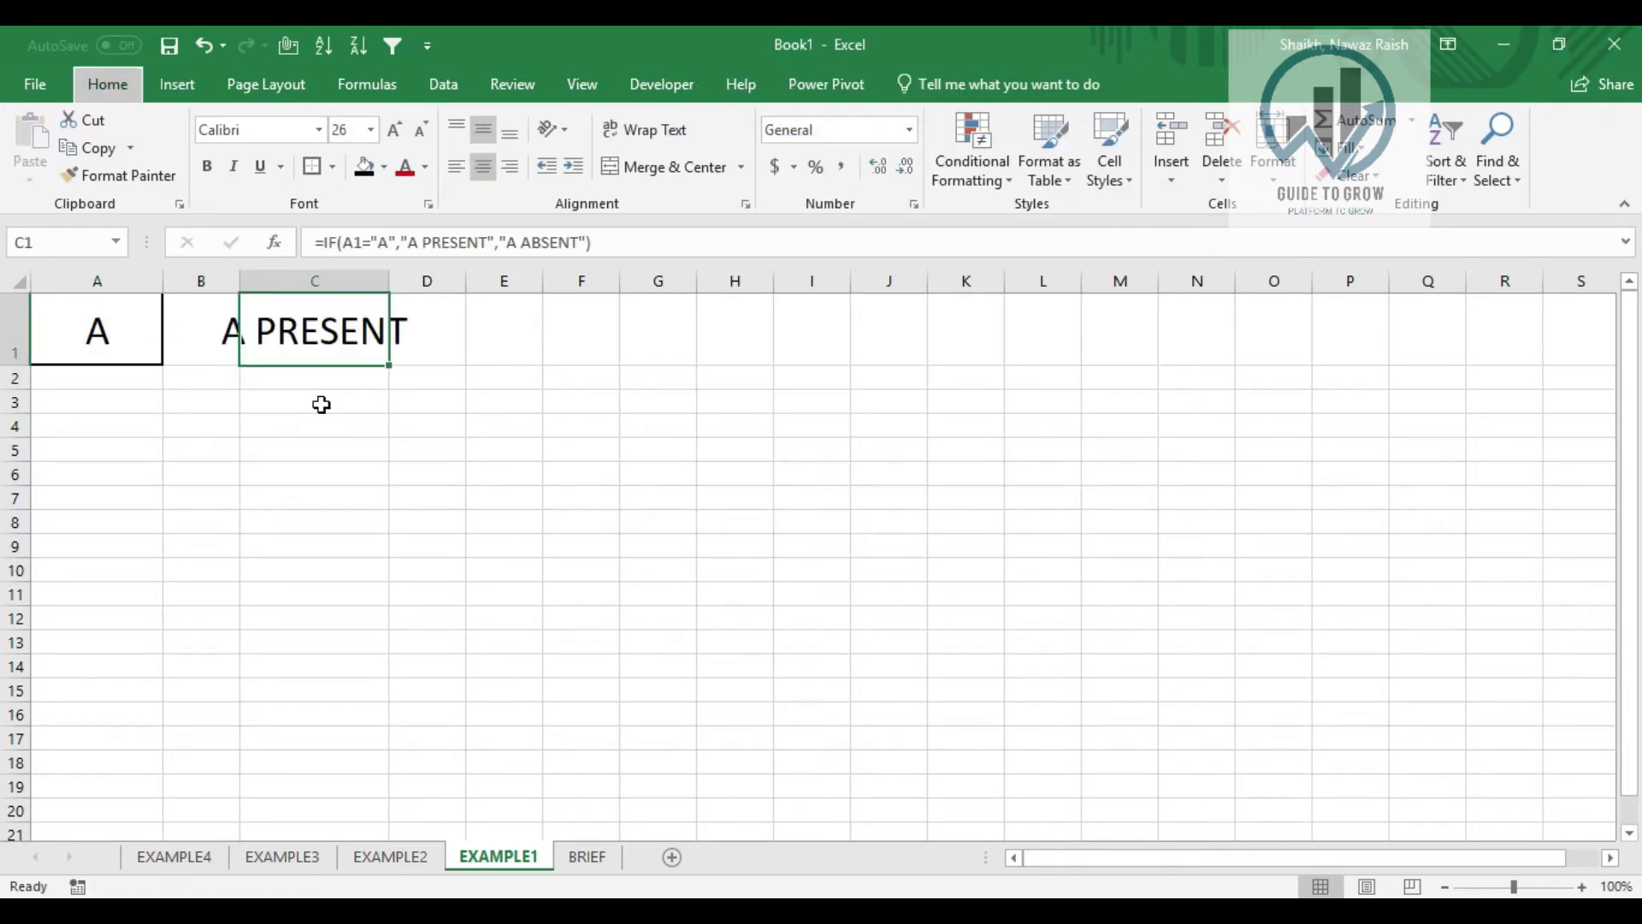
key(alt+h)
key(o)
key(i)
Clear A1 to test the 'A ABSENT' result, then undo to restore 'A'
key(Left)
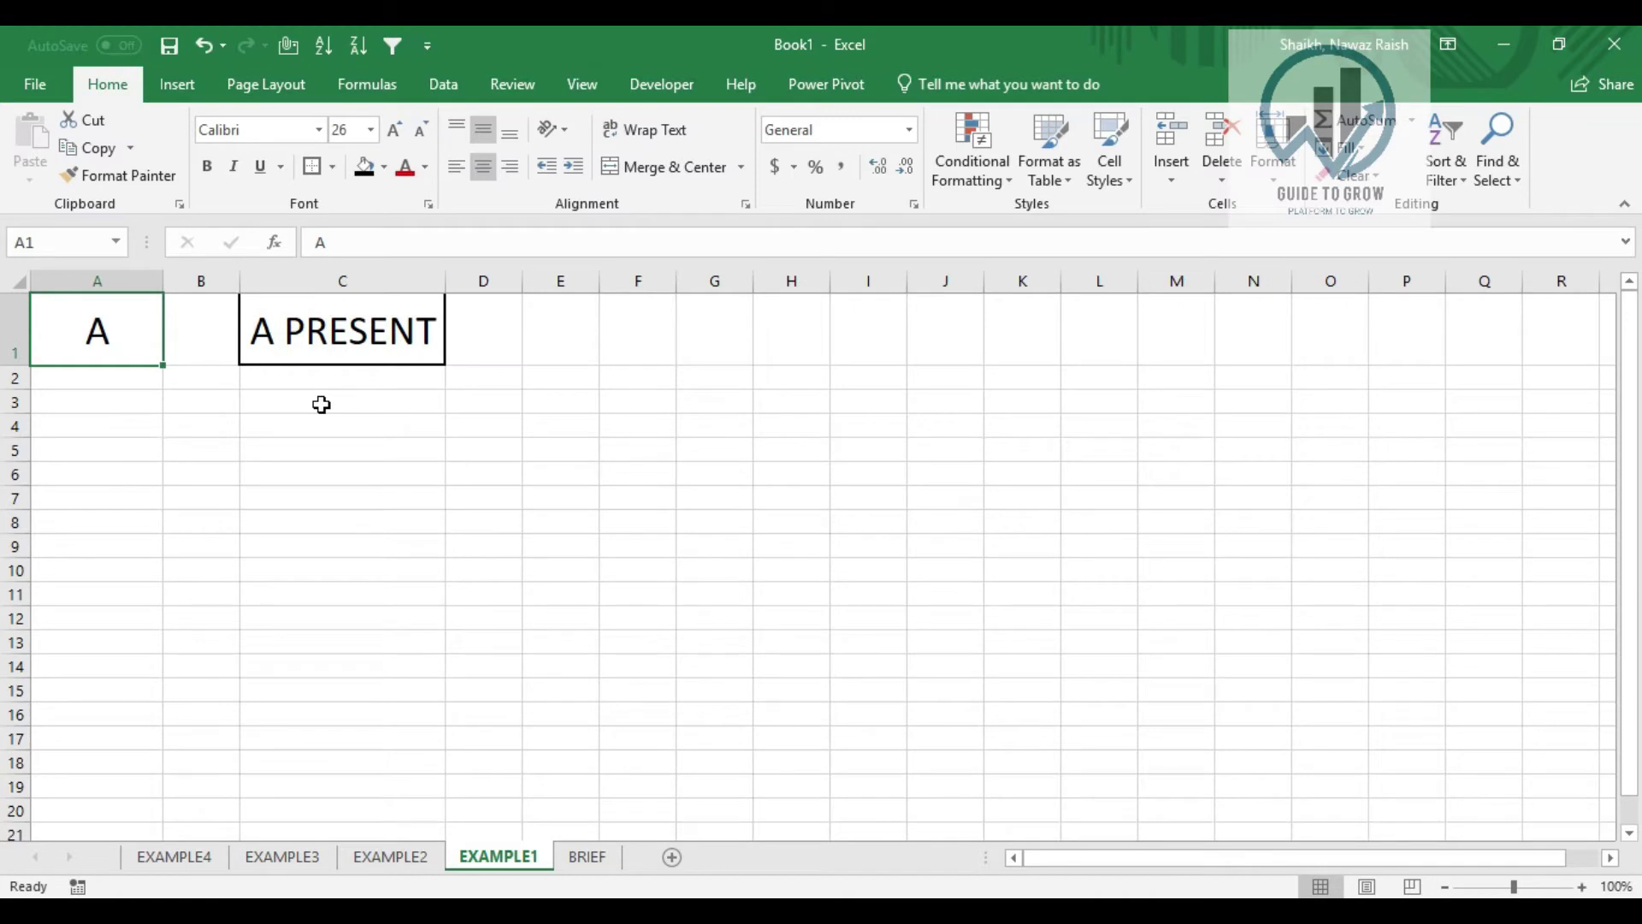
key(Delete)
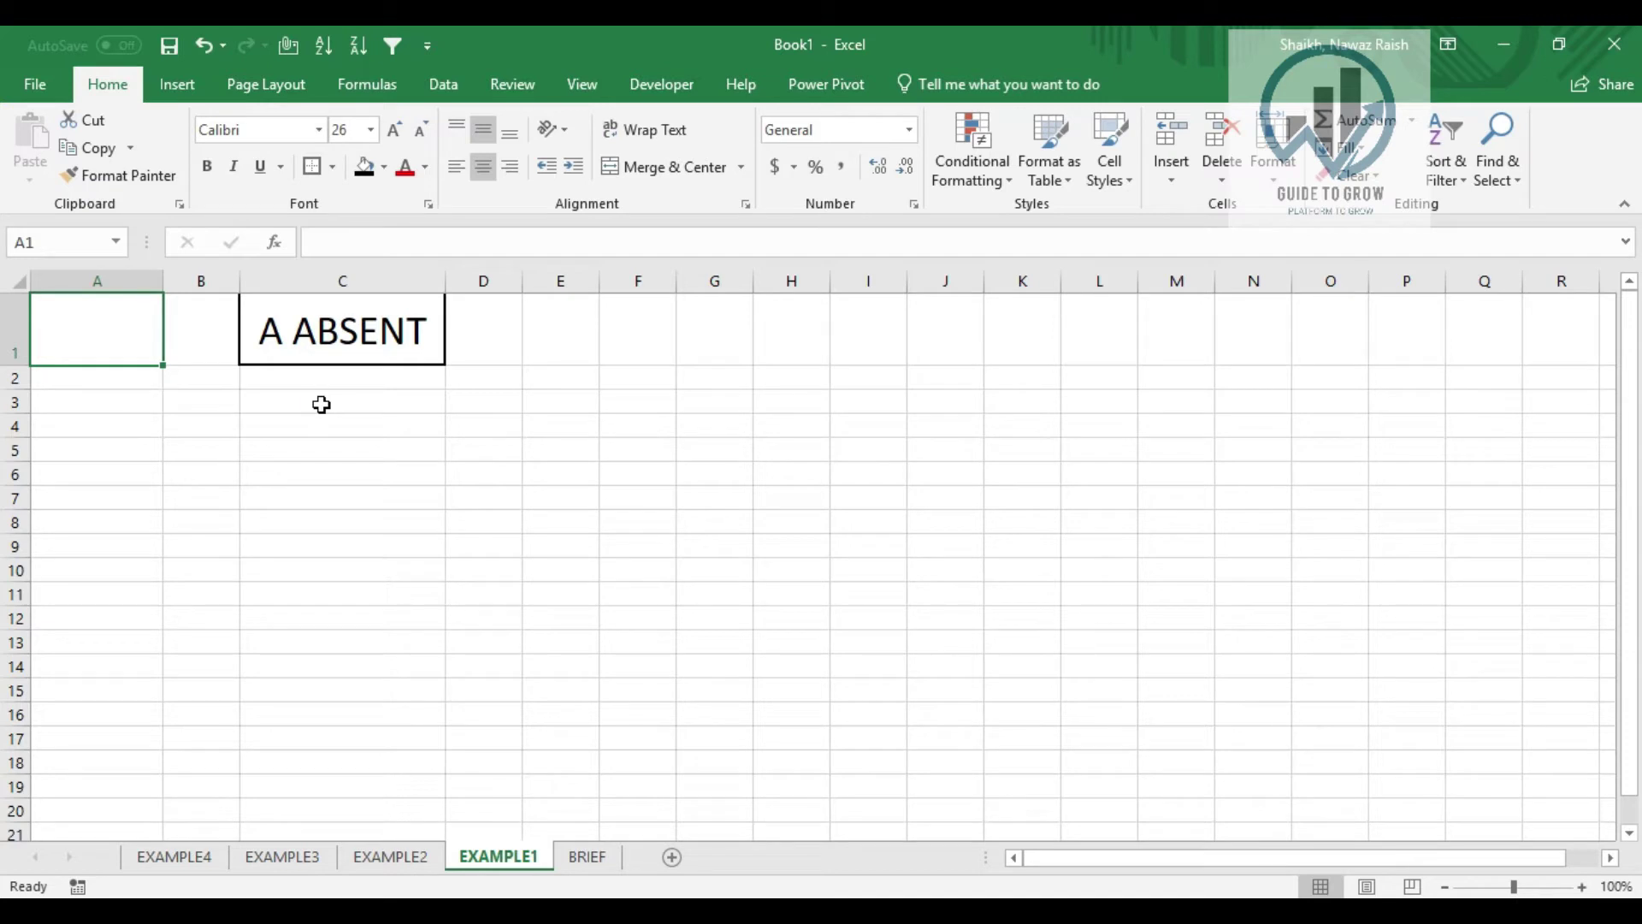
key(ctrl+z)
click(424, 325)
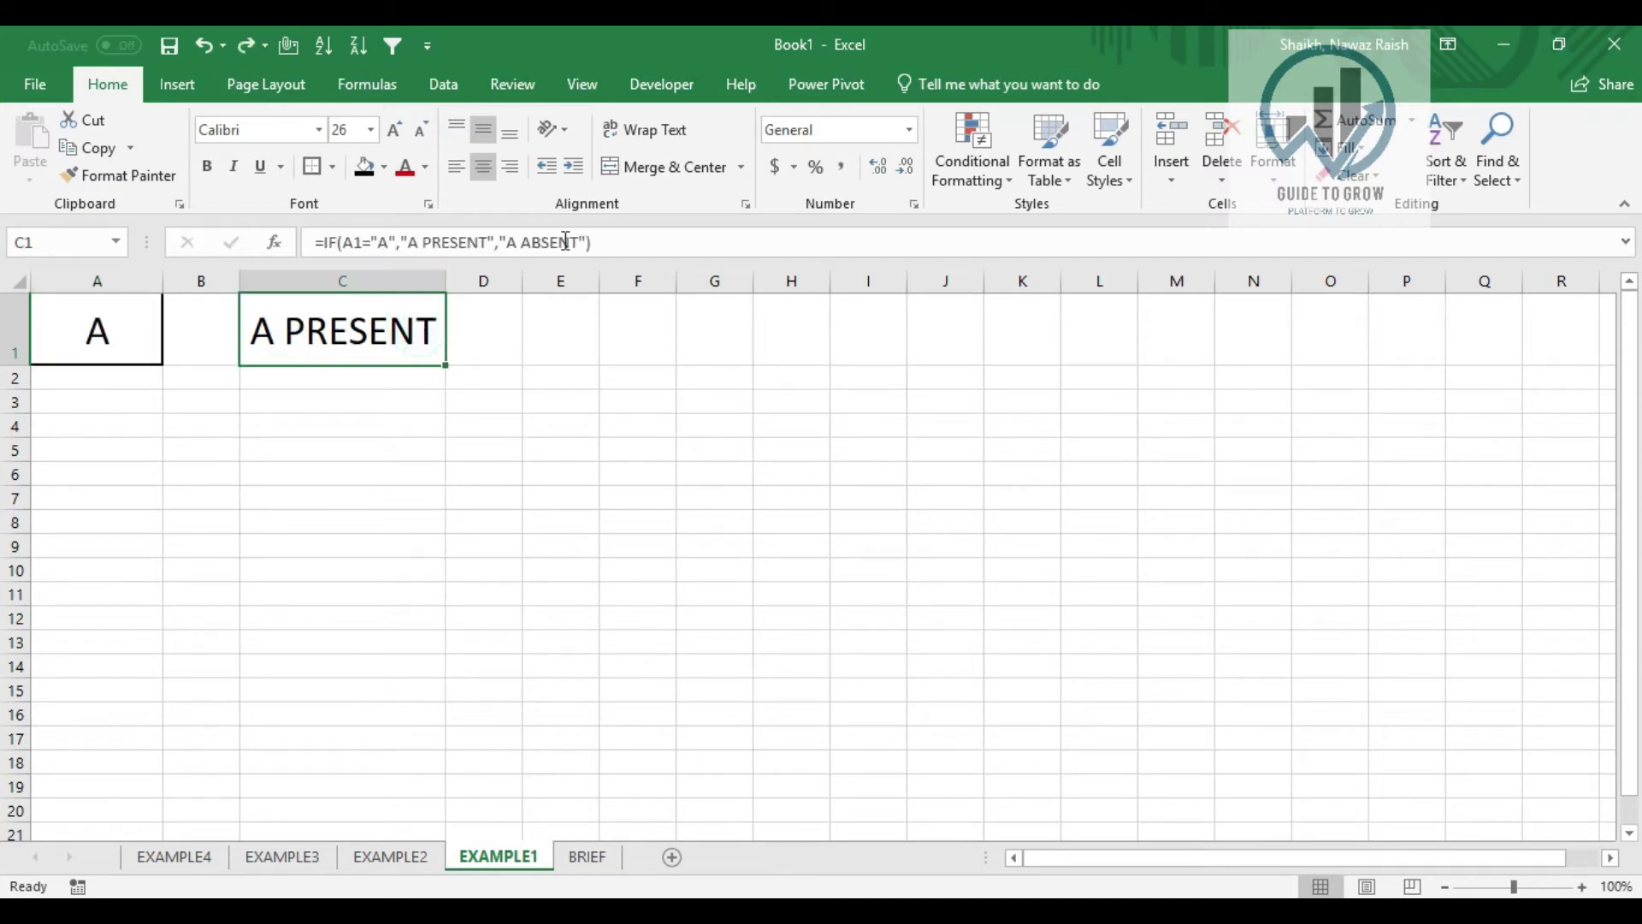
Evaluate C1's IF formula step by step until it yields 'A PRESENT'
click(366, 84)
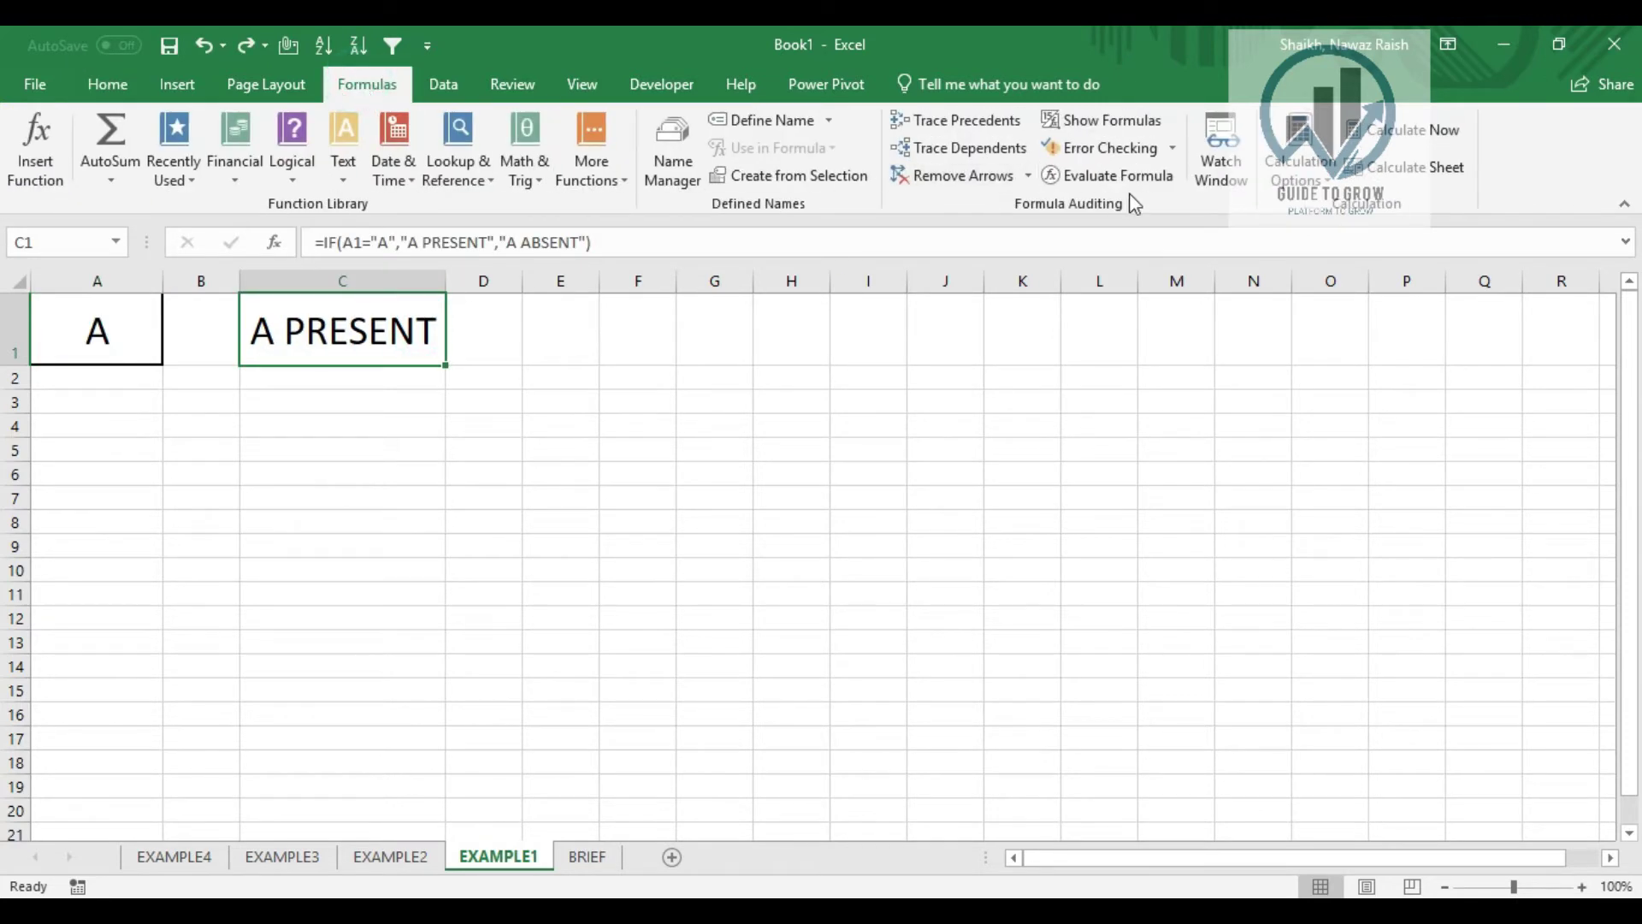
click(1112, 175)
drag(935, 190, 630, 215)
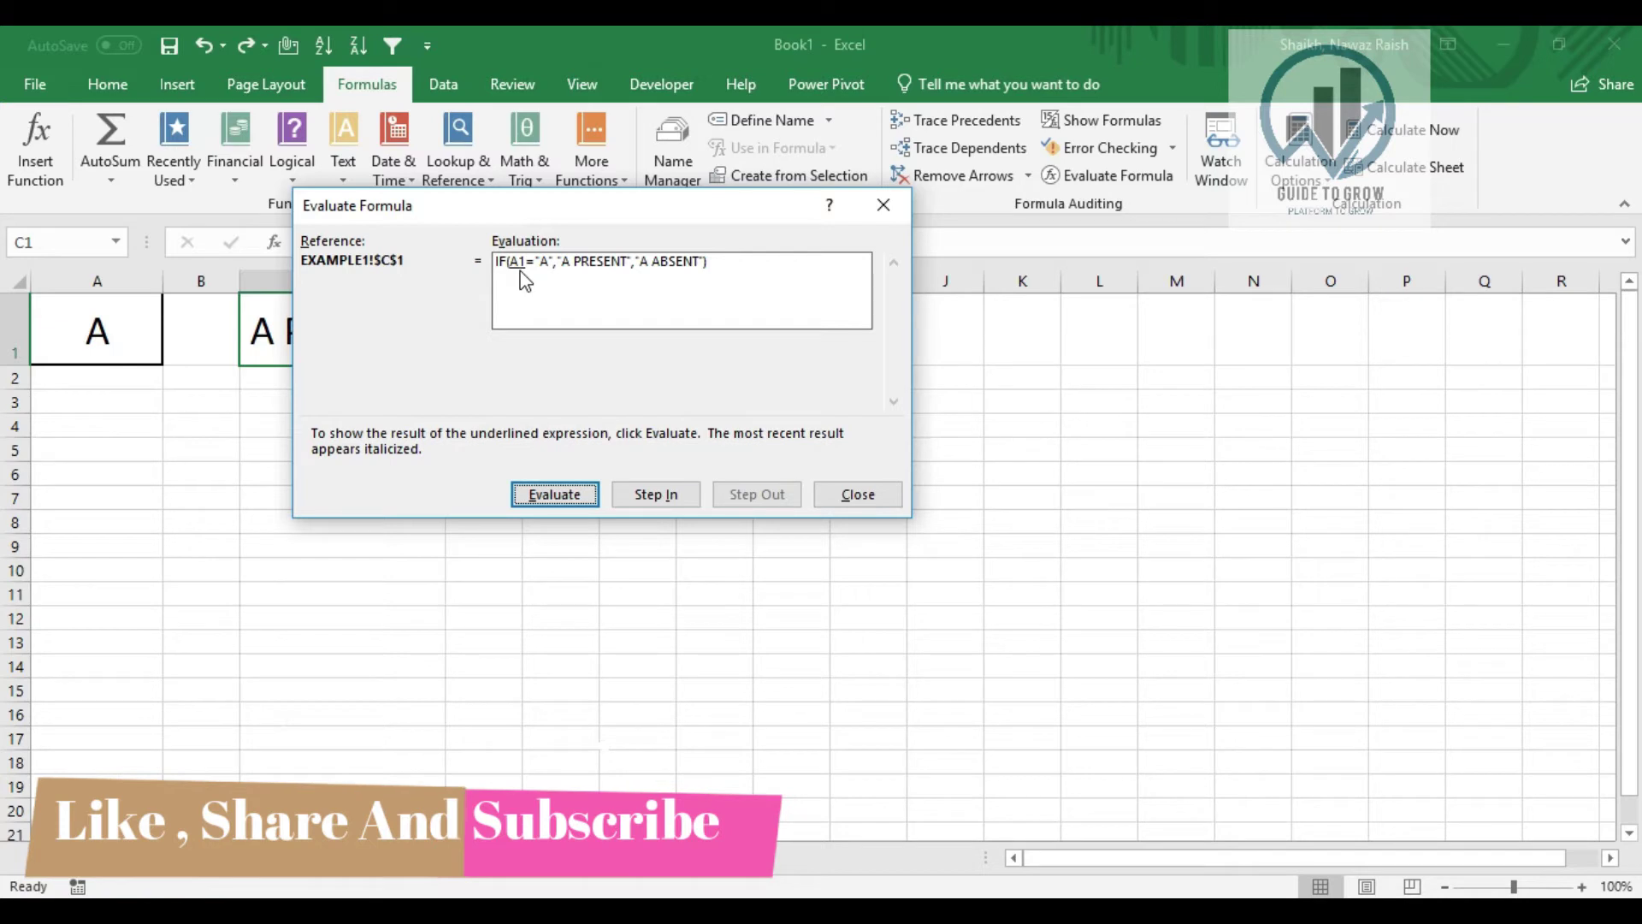
click(564, 496)
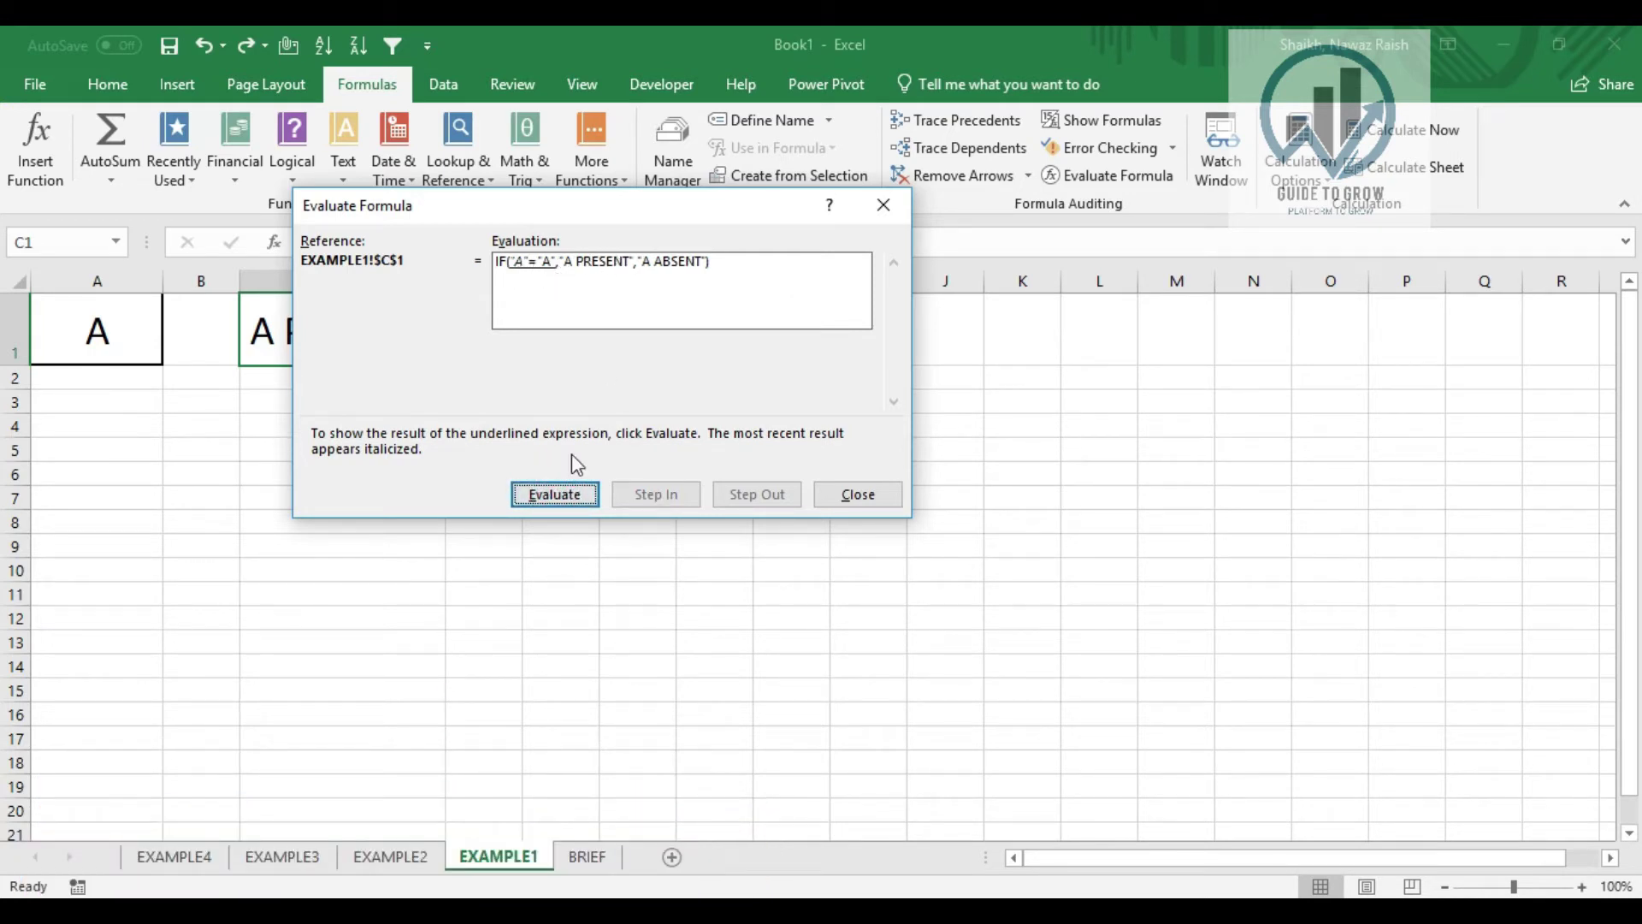
click(584, 506)
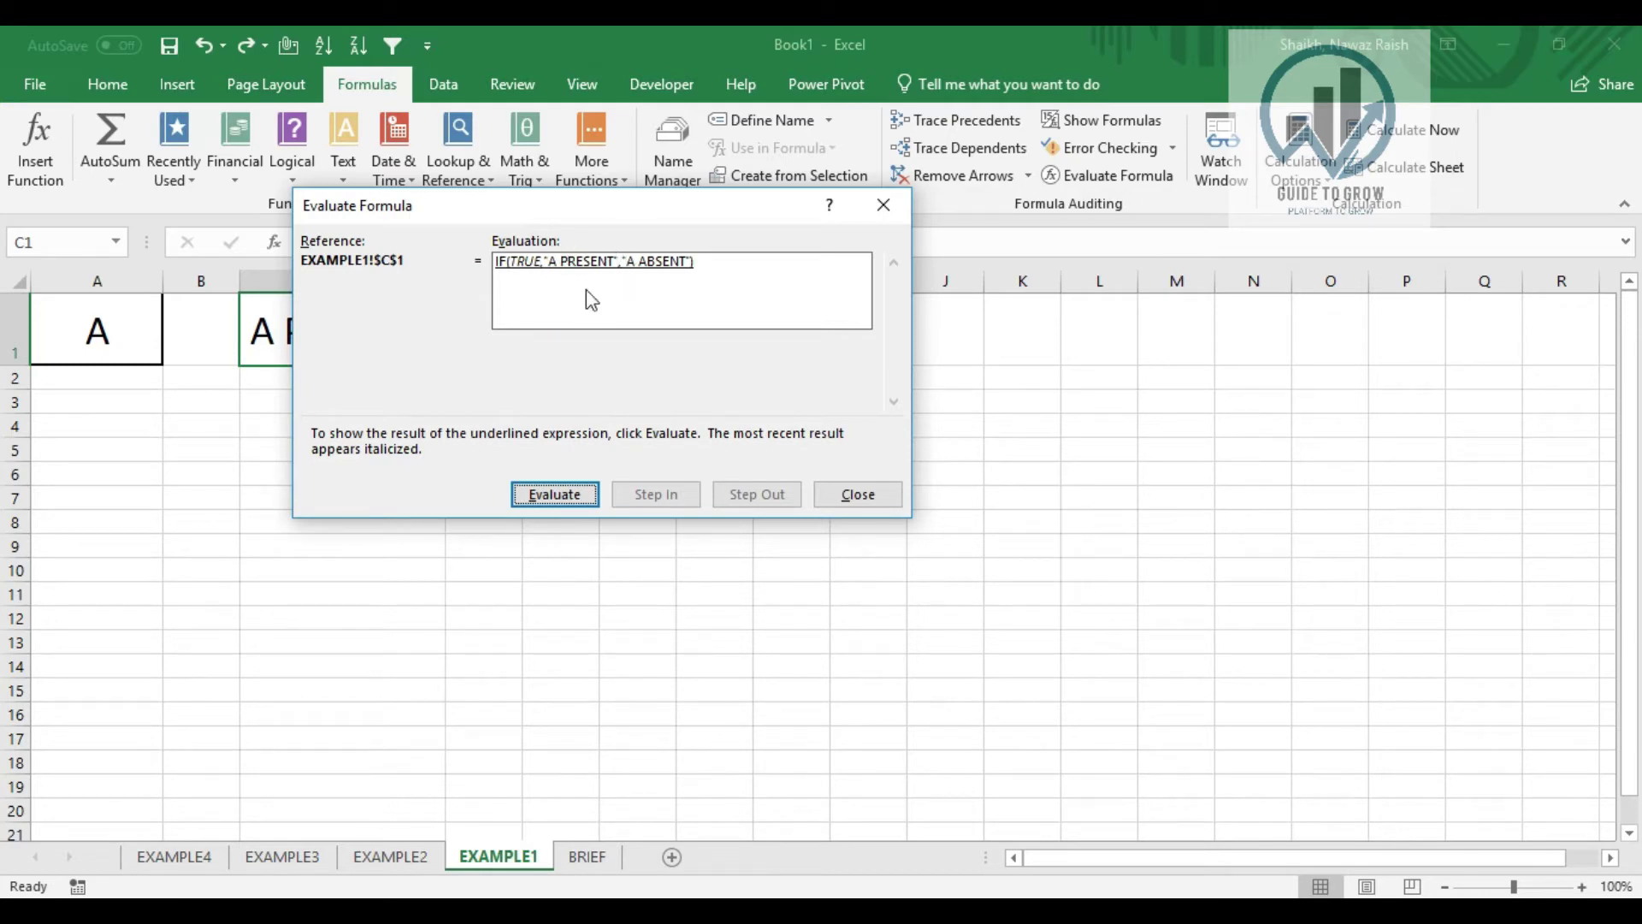
click(557, 496)
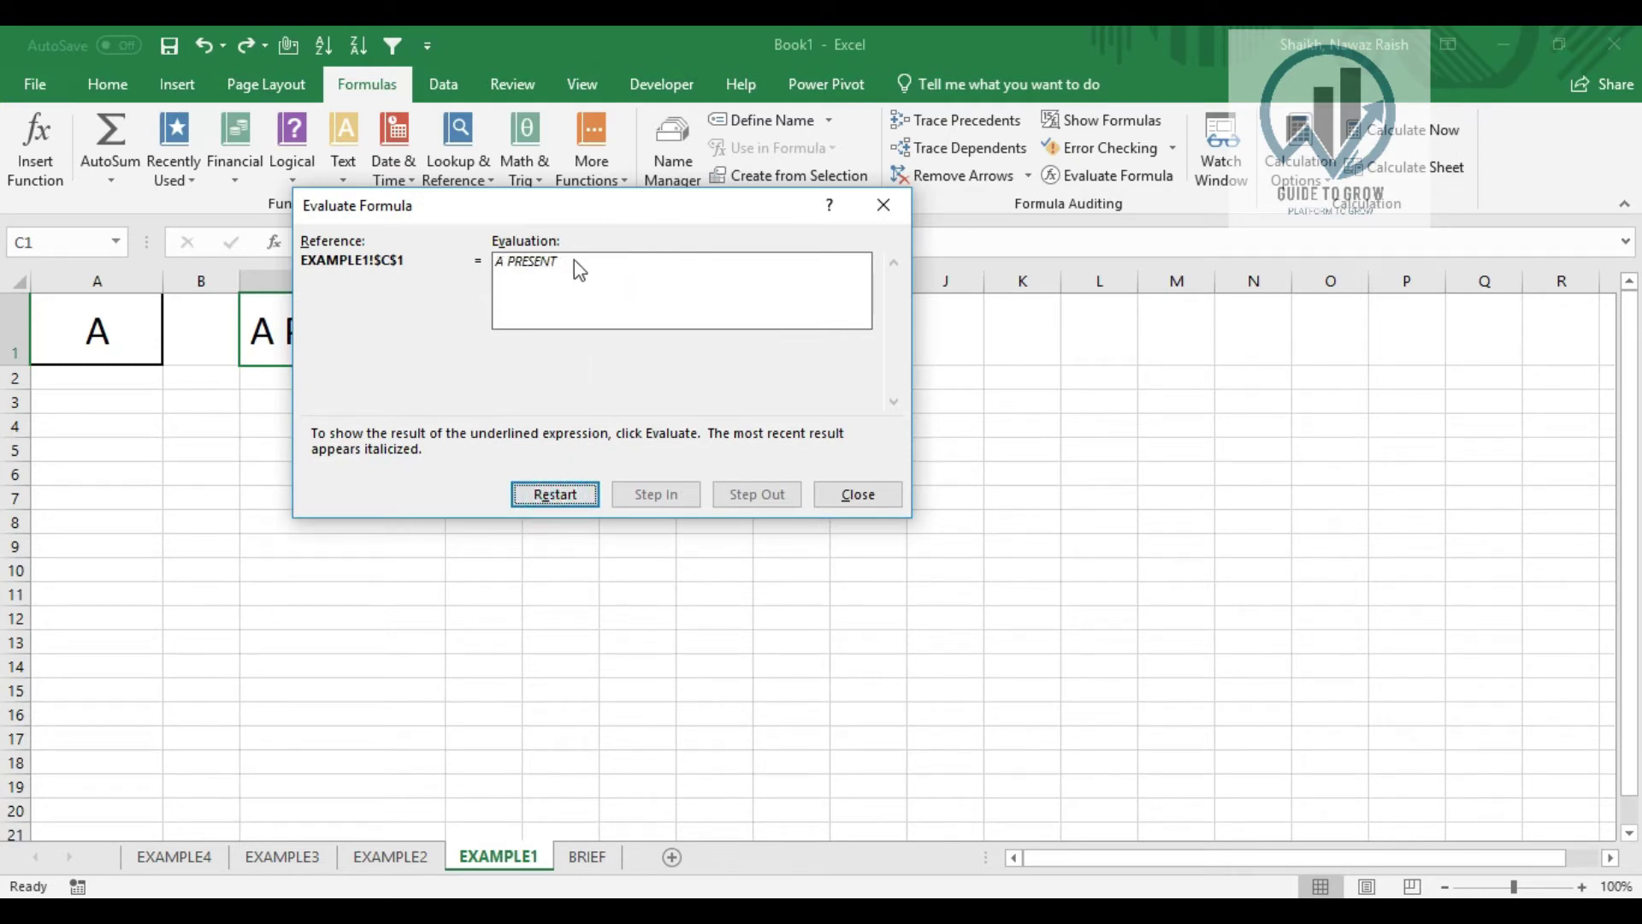
click(859, 497)
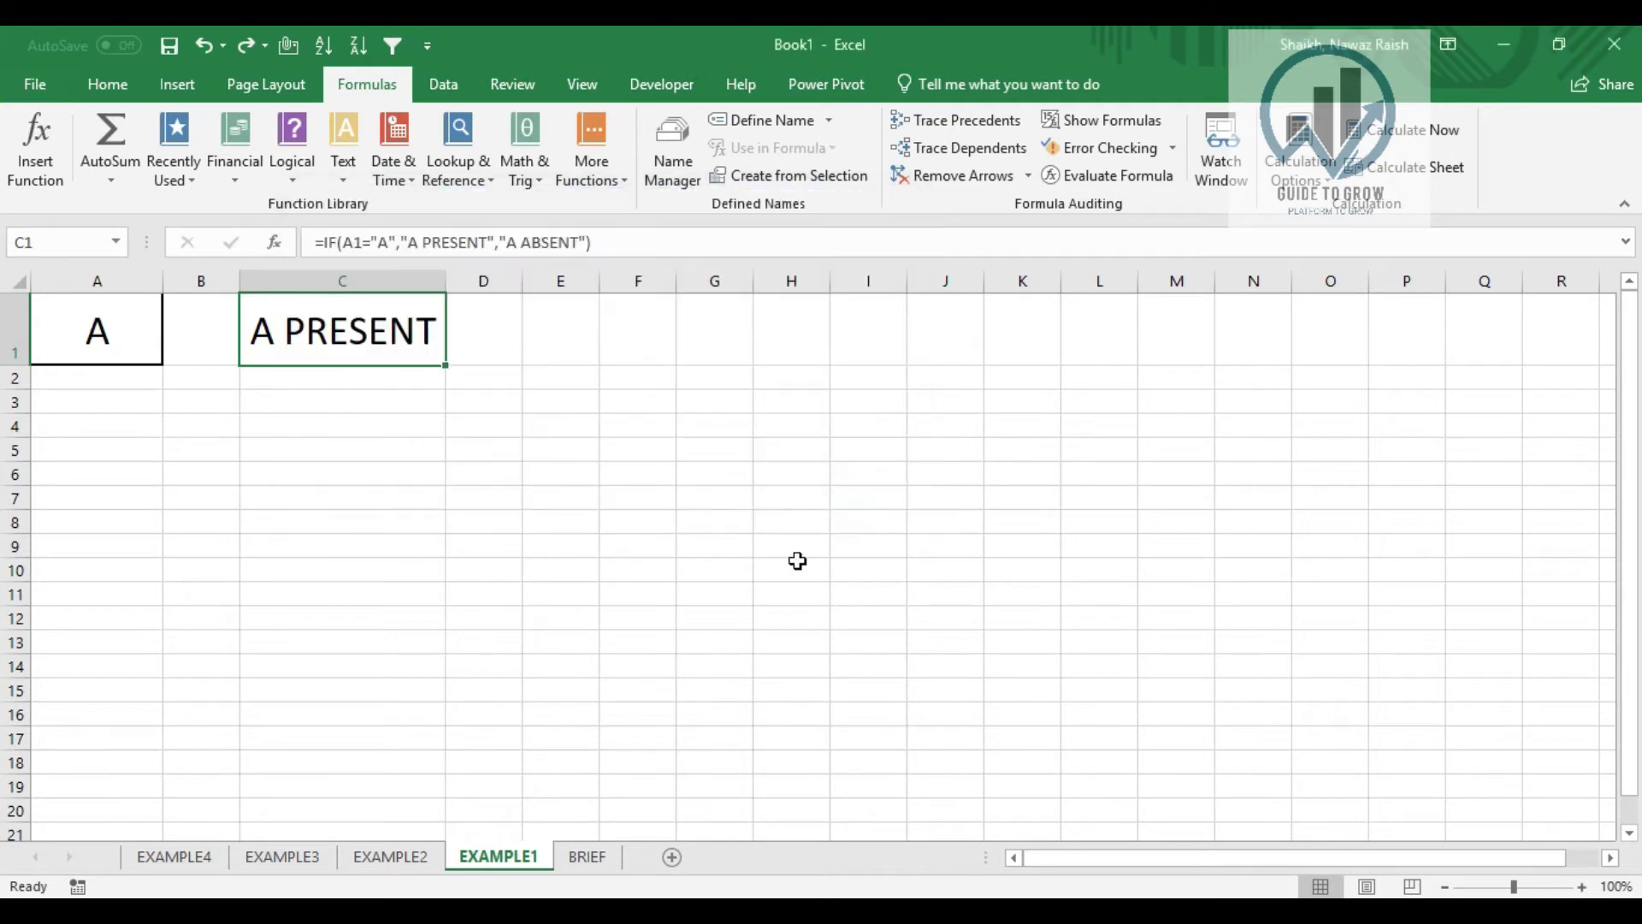
Clear and restore C1's formula, then empty A1 so C1 shows 'A ABSENT'
key(Delete)
key(ctrl+z)
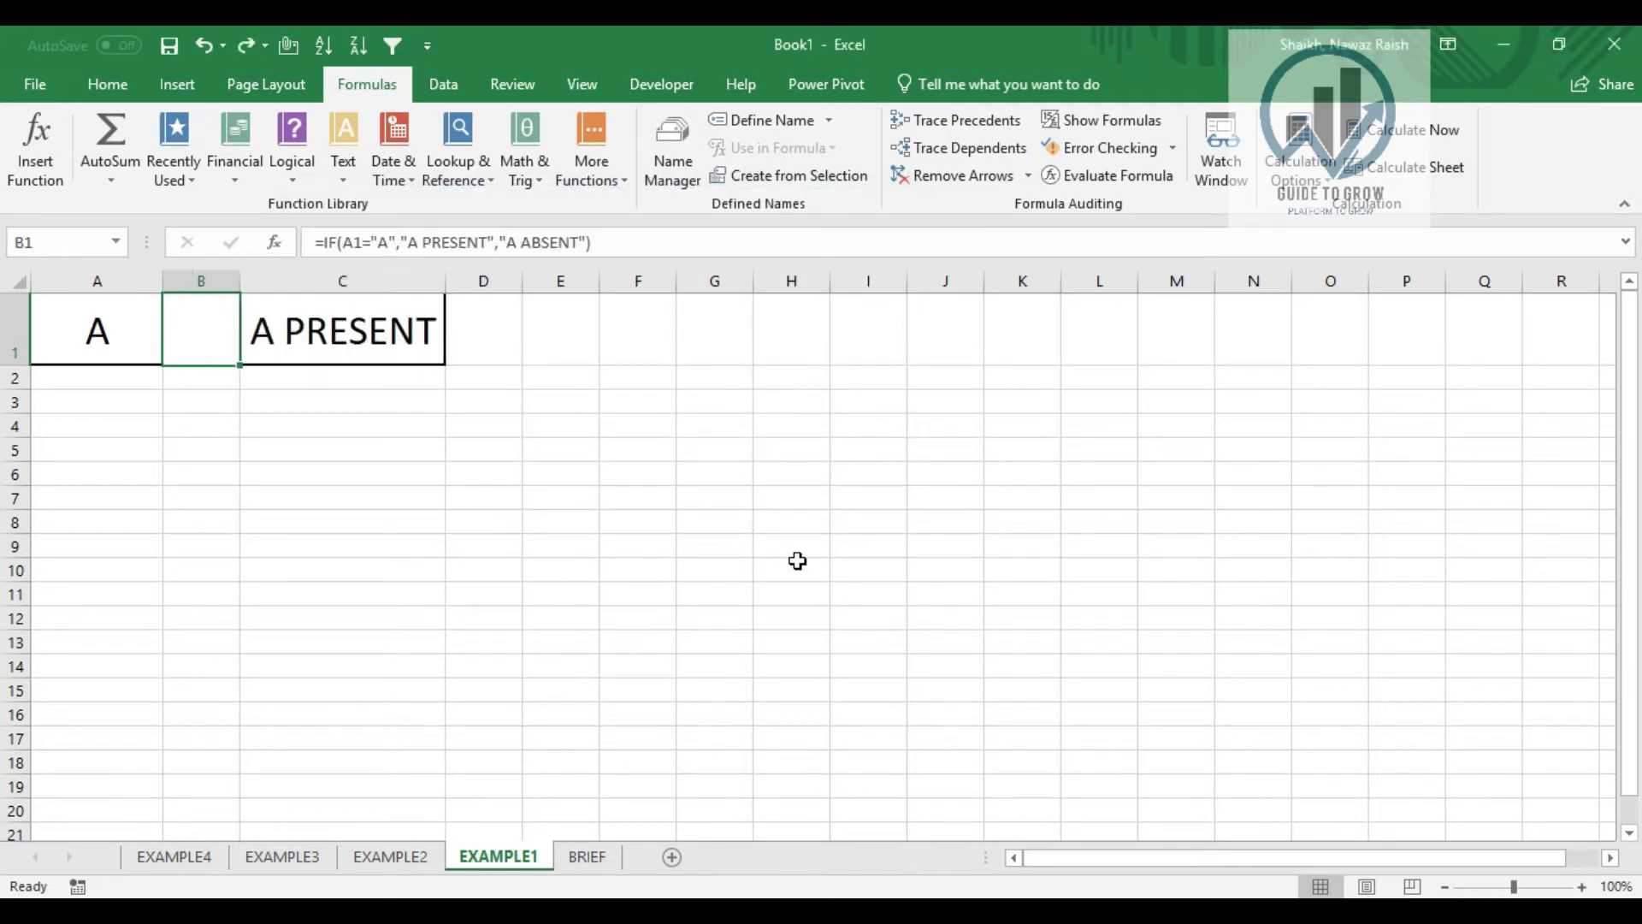
key(Left)
key(Left)
key(Delete)
key(Right)
key(Right)
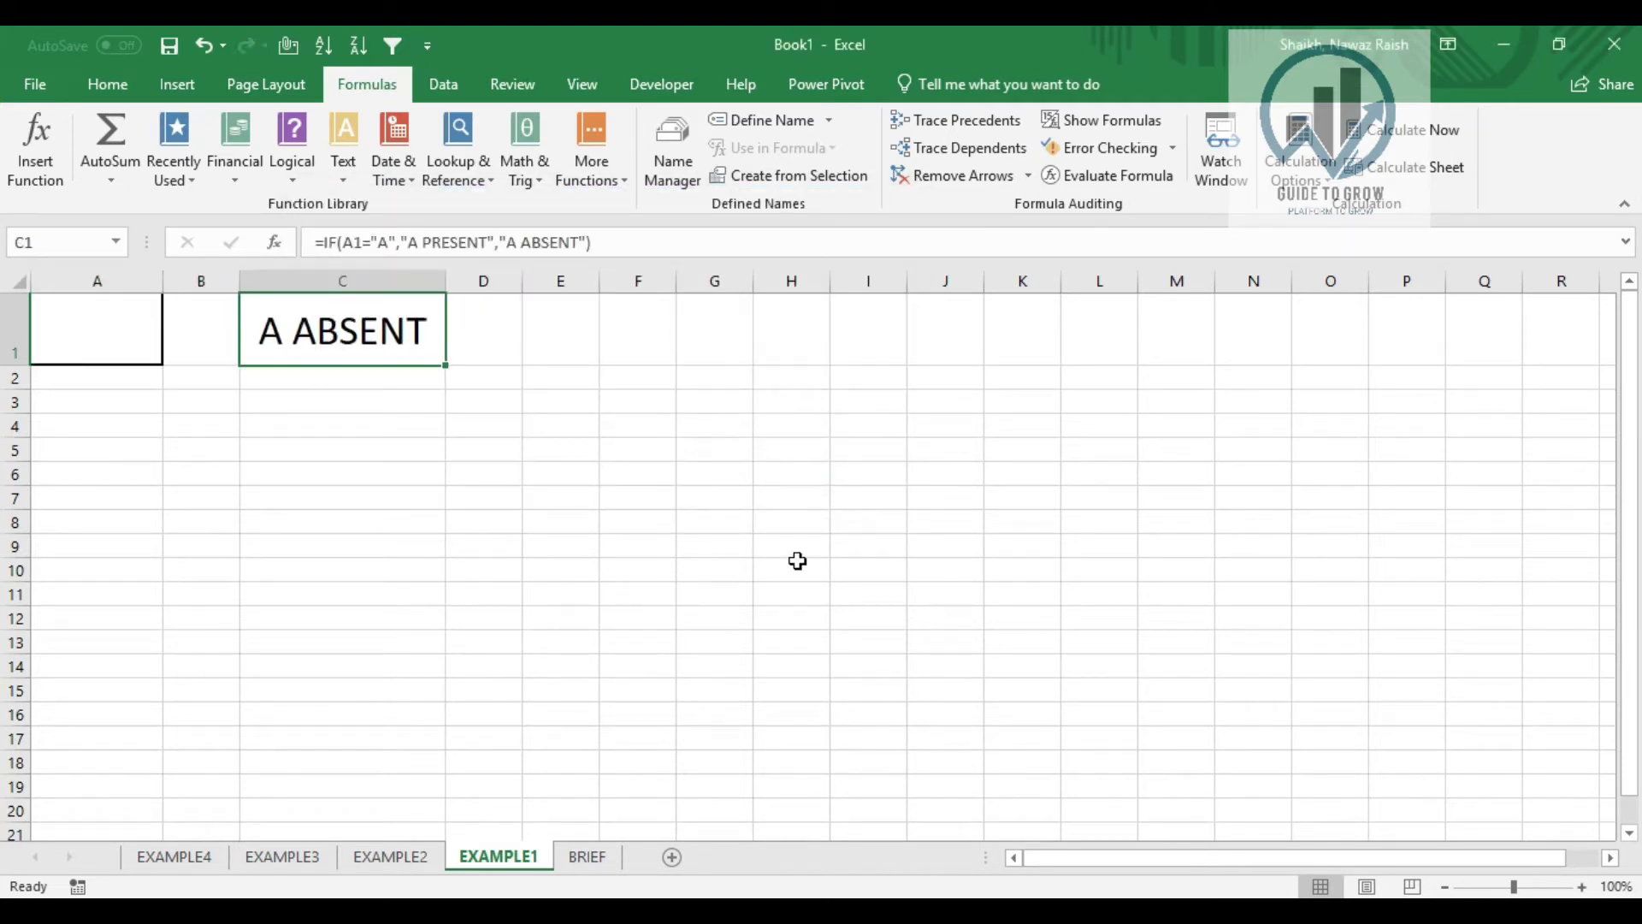
Evaluate C1's formula with A1 empty, confirming FALSE and then 'A ABSENT'
click(1106, 175)
click(547, 496)
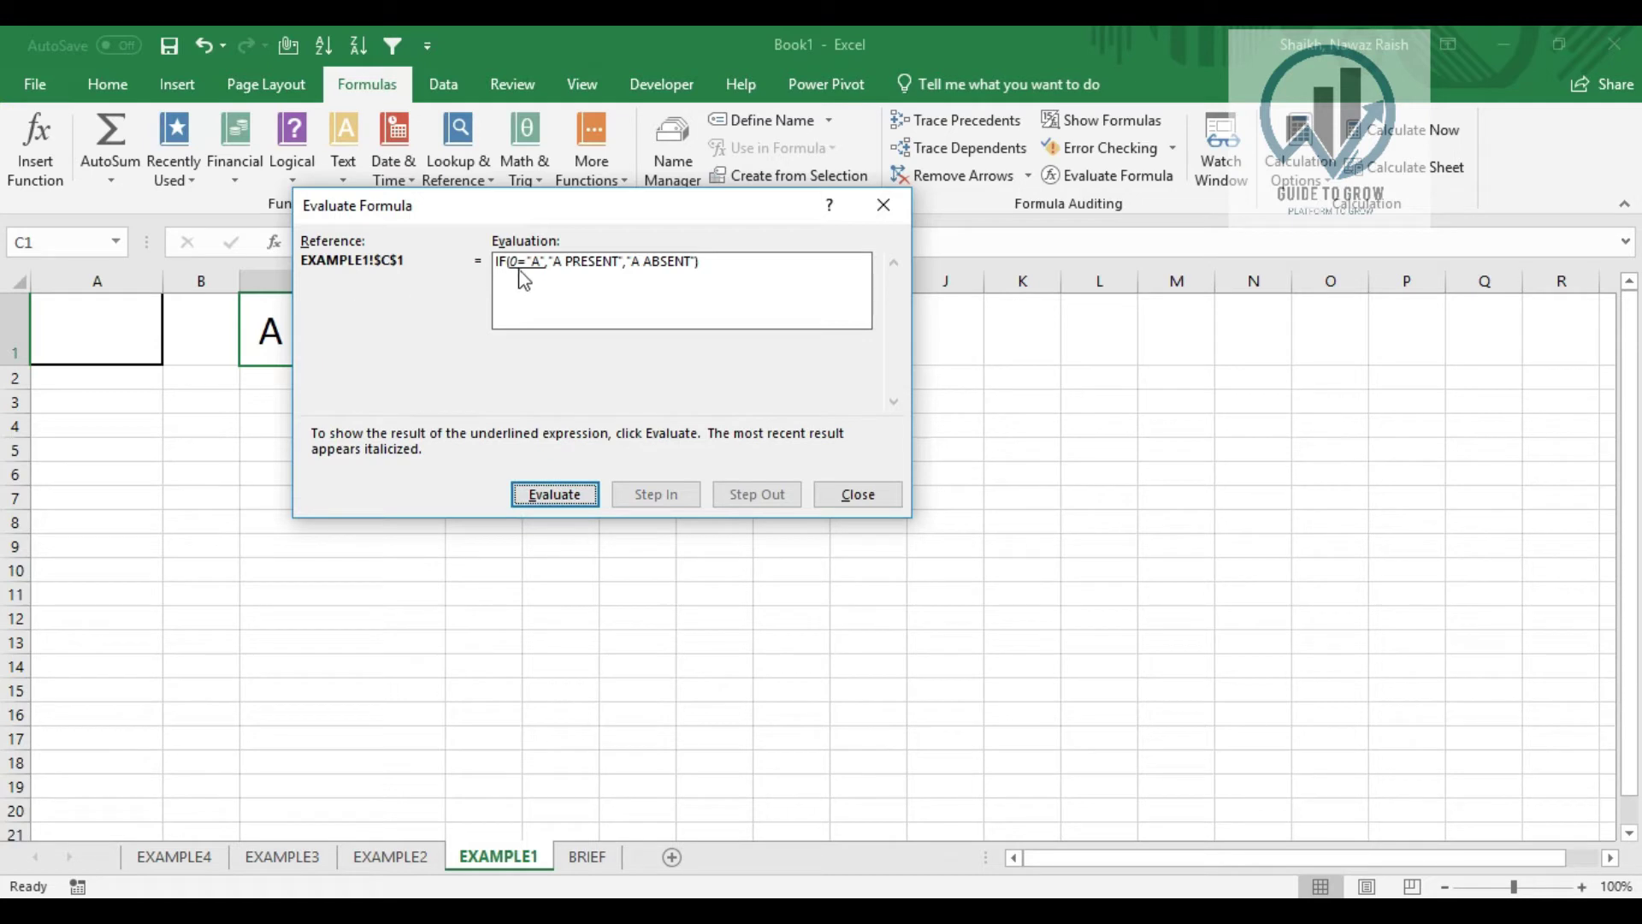
click(556, 496)
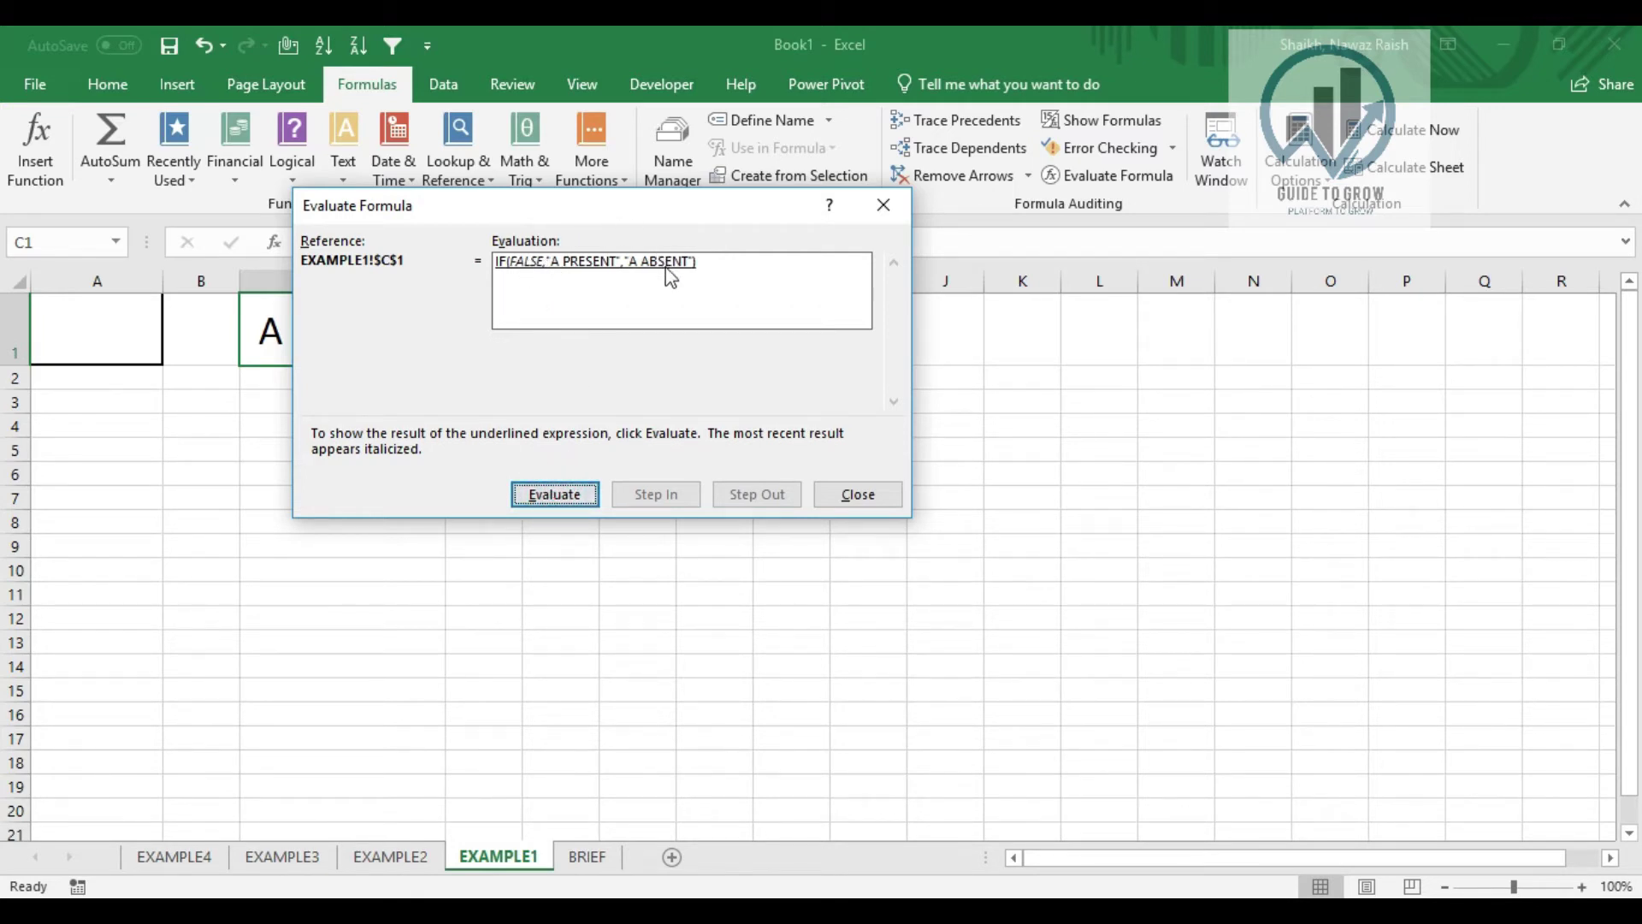
click(554, 498)
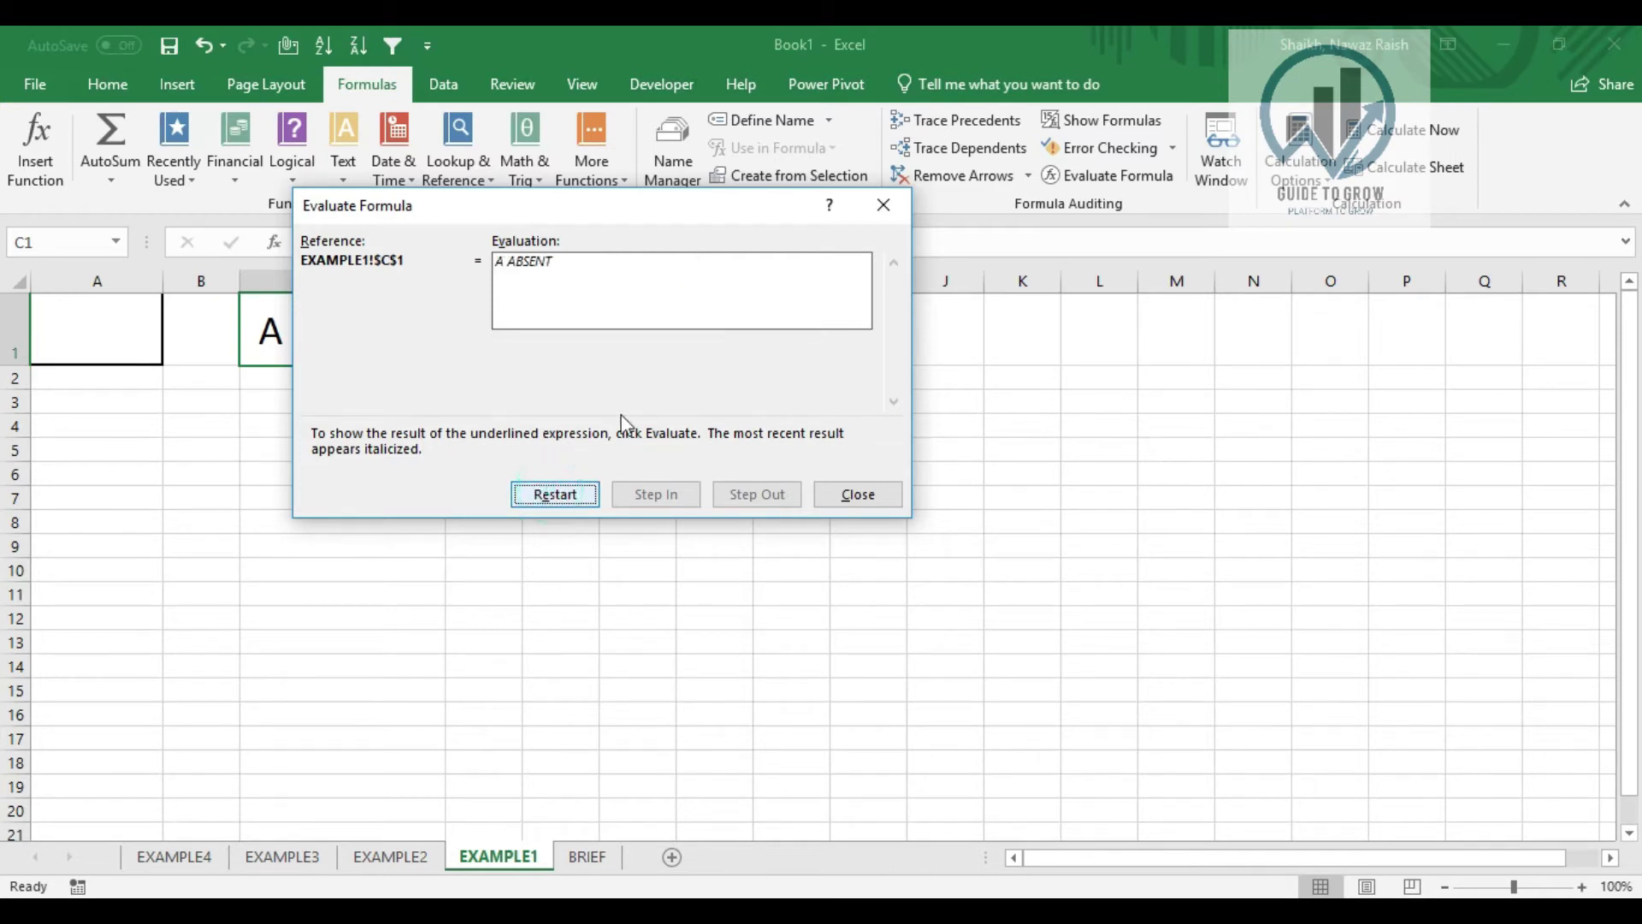
click(884, 204)
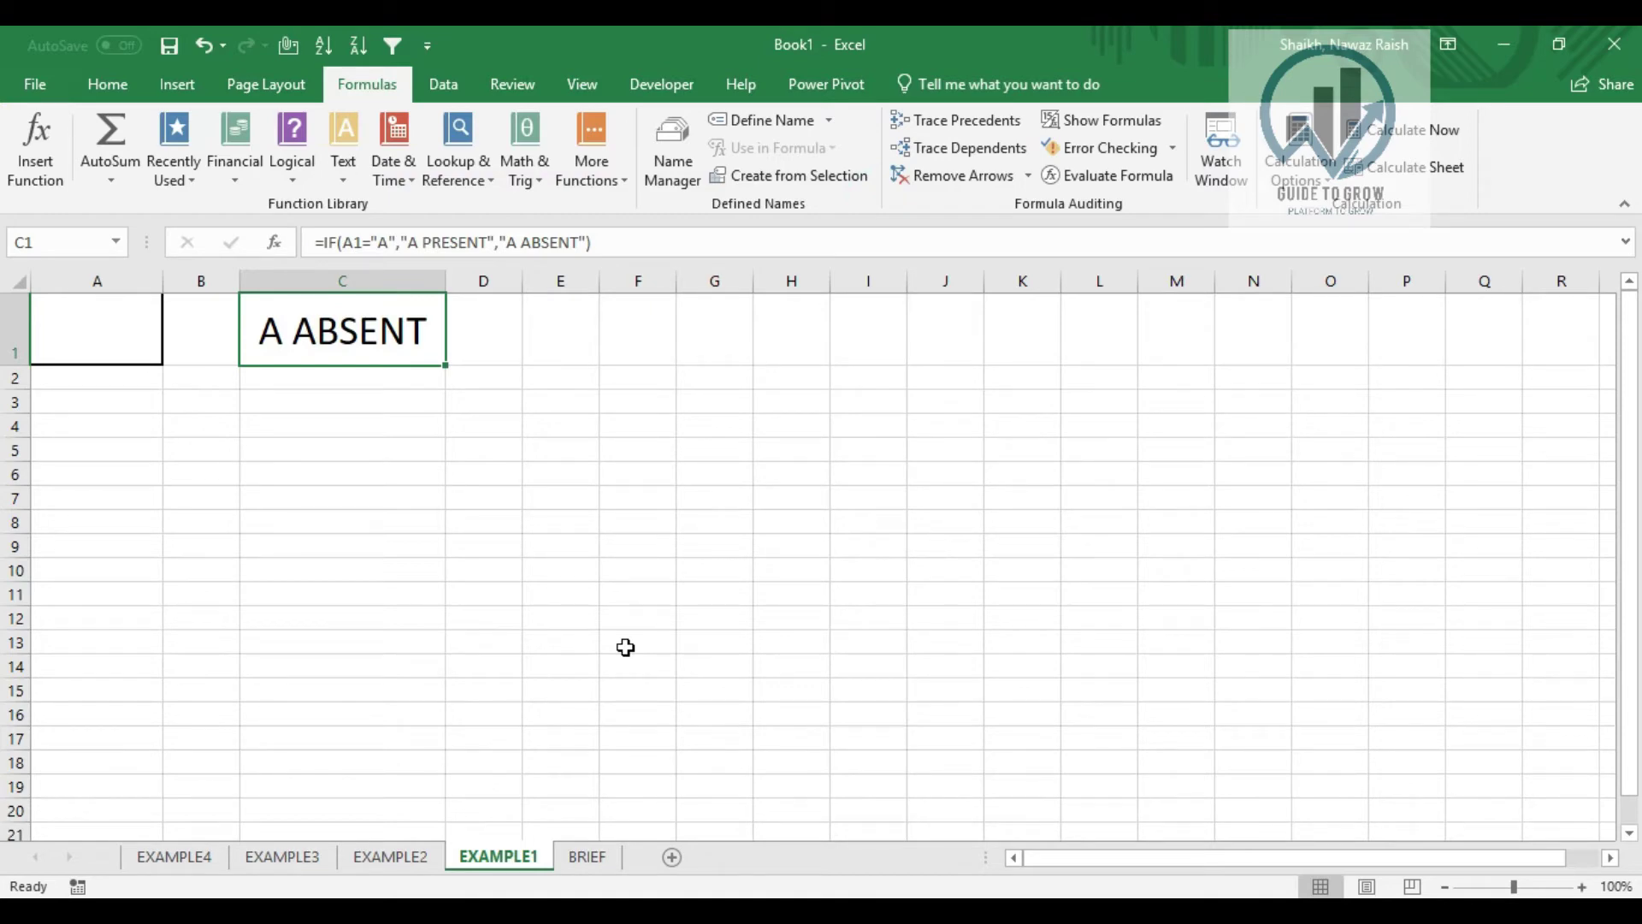
key(ctrl+Page_Up)
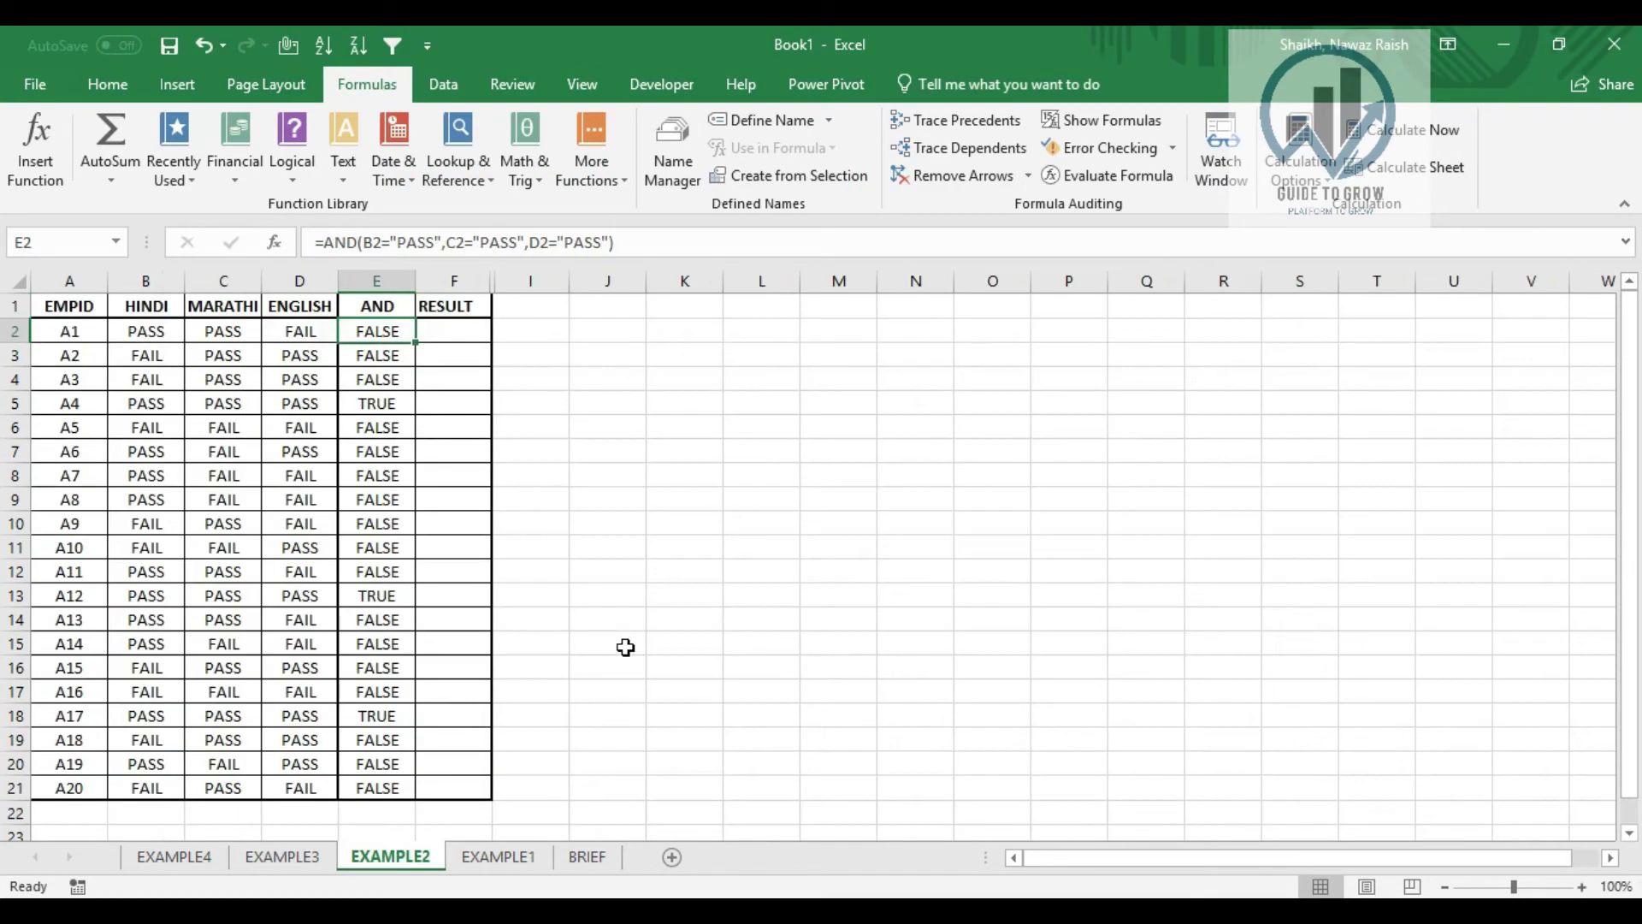
key(Down)
key(Down)
key(Left)
key(Left)
key(Left)
key(Left)
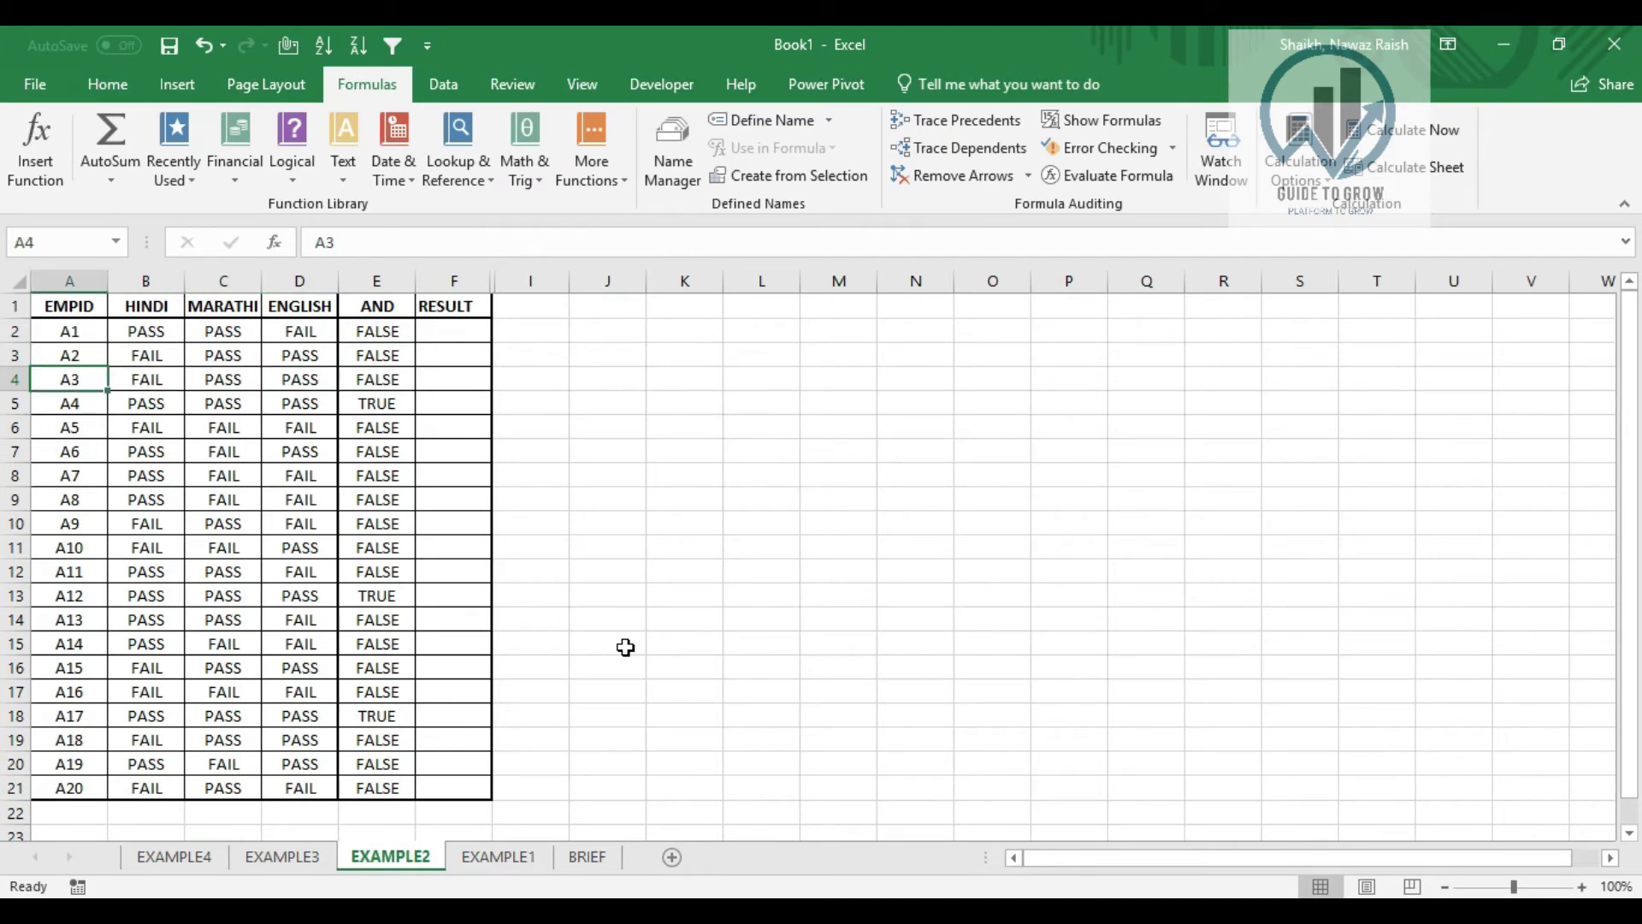
drag(70, 336, 68, 791)
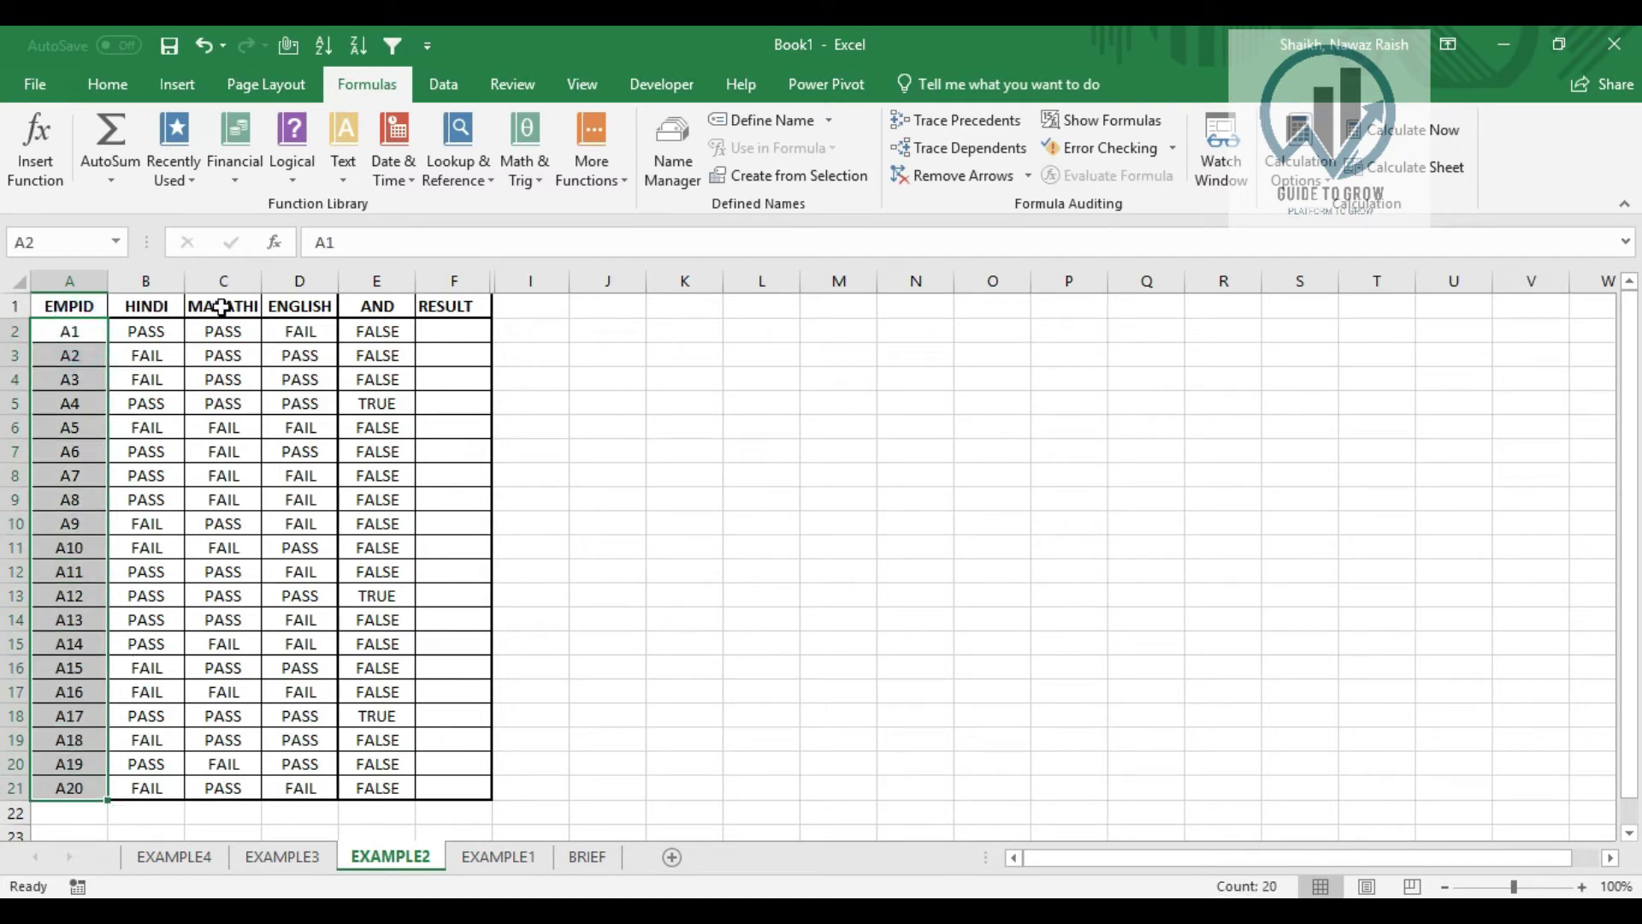
click(157, 336)
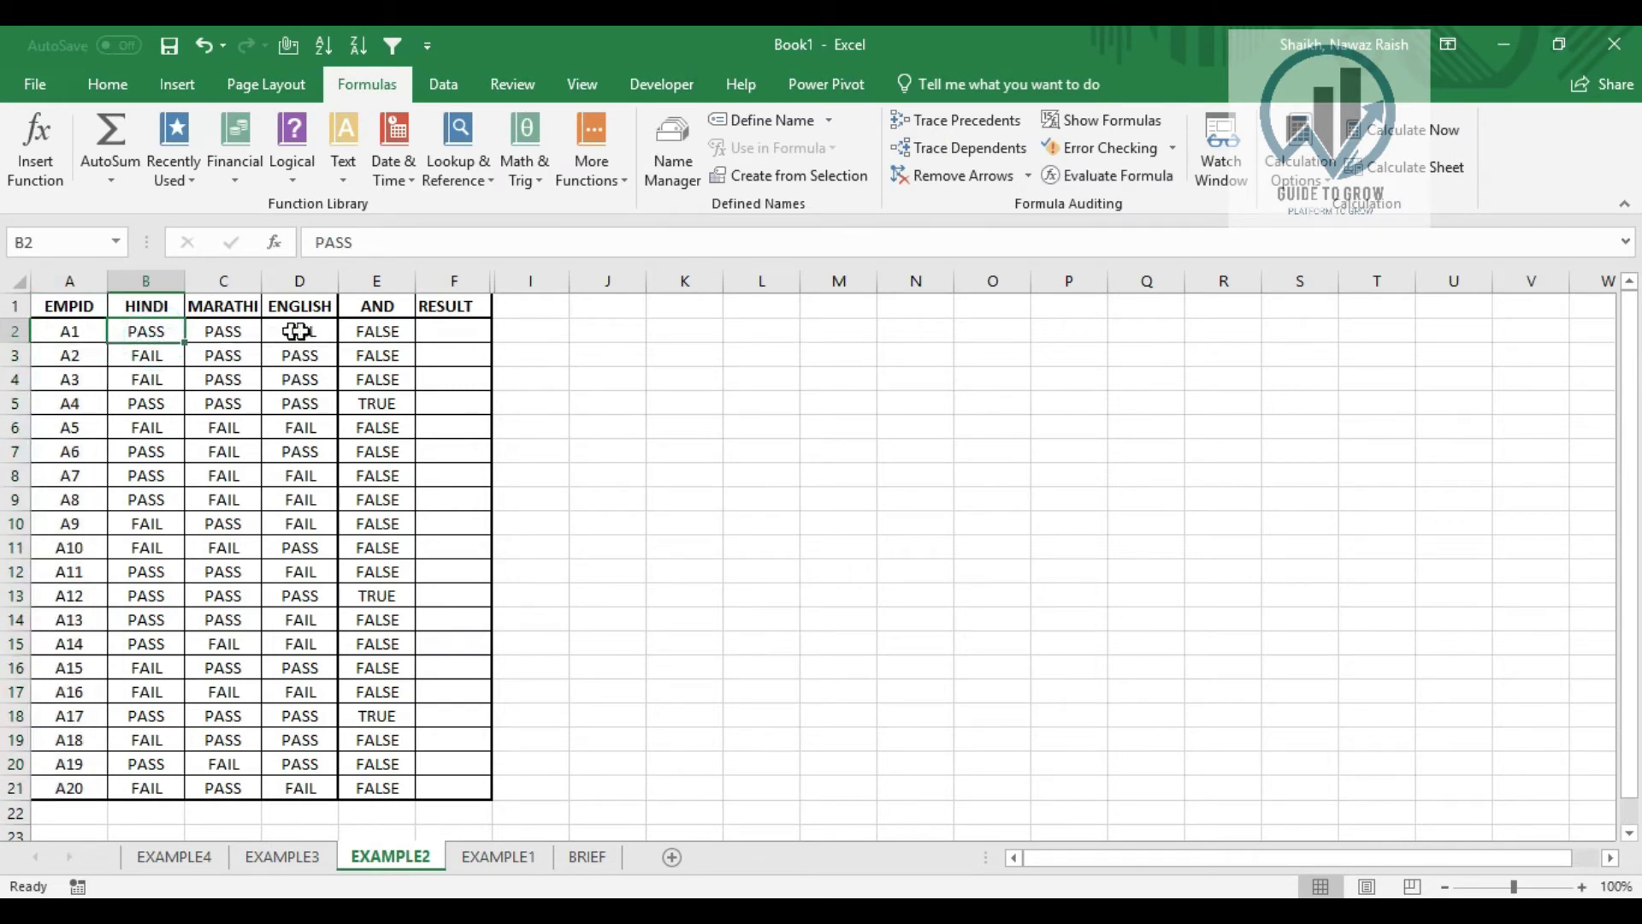
click(375, 327)
drag(318, 242, 646, 237)
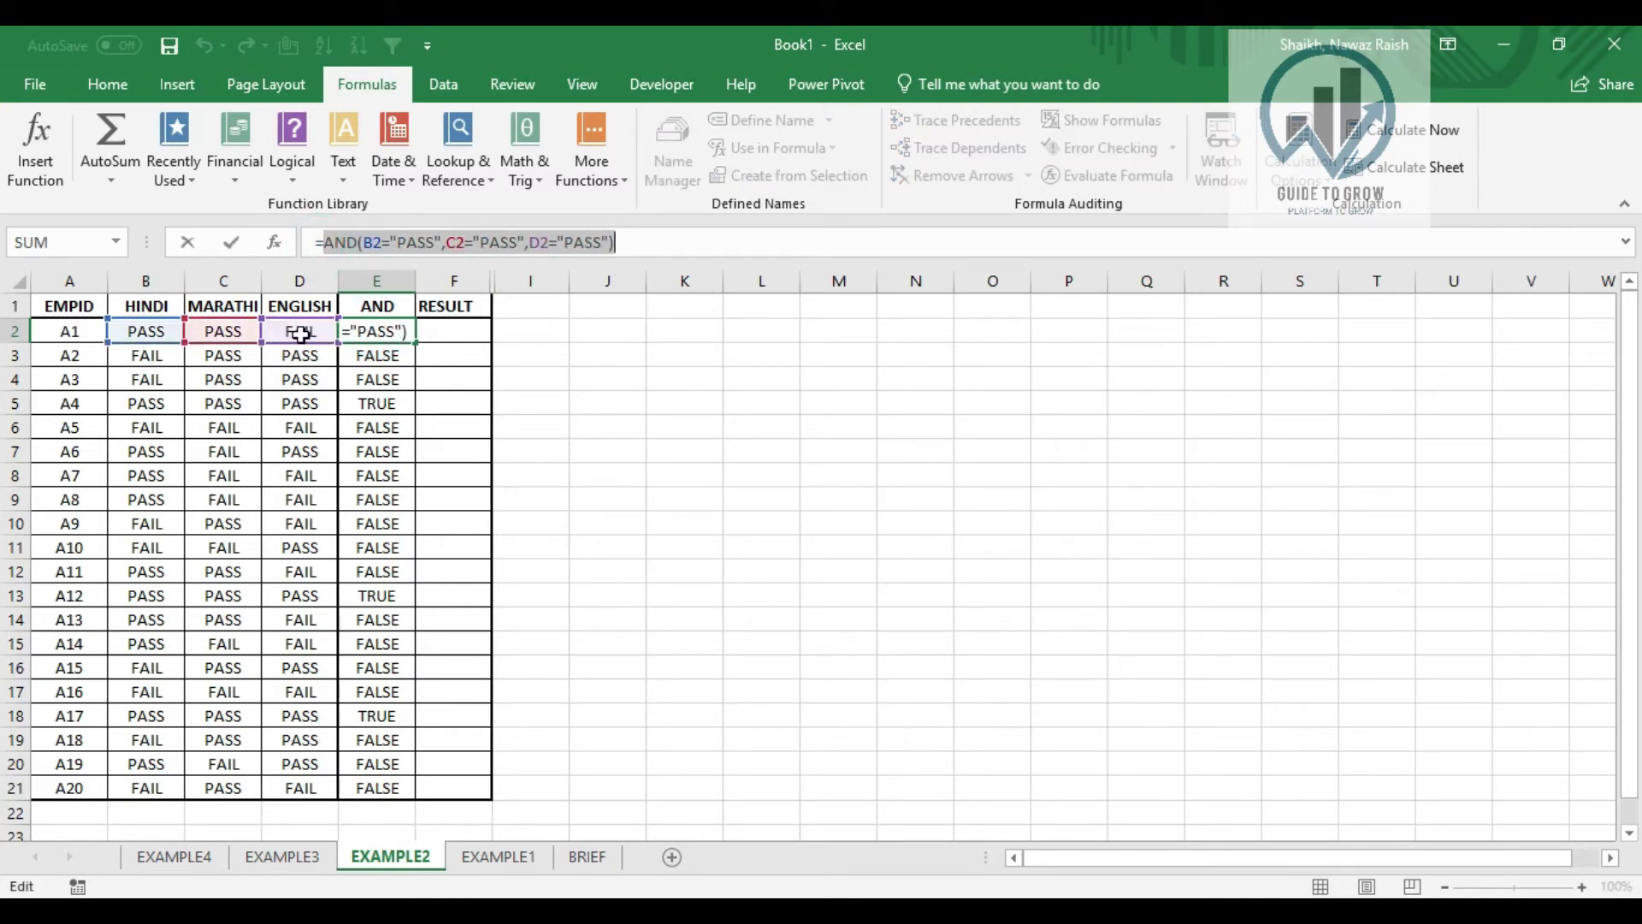
key(Escape)
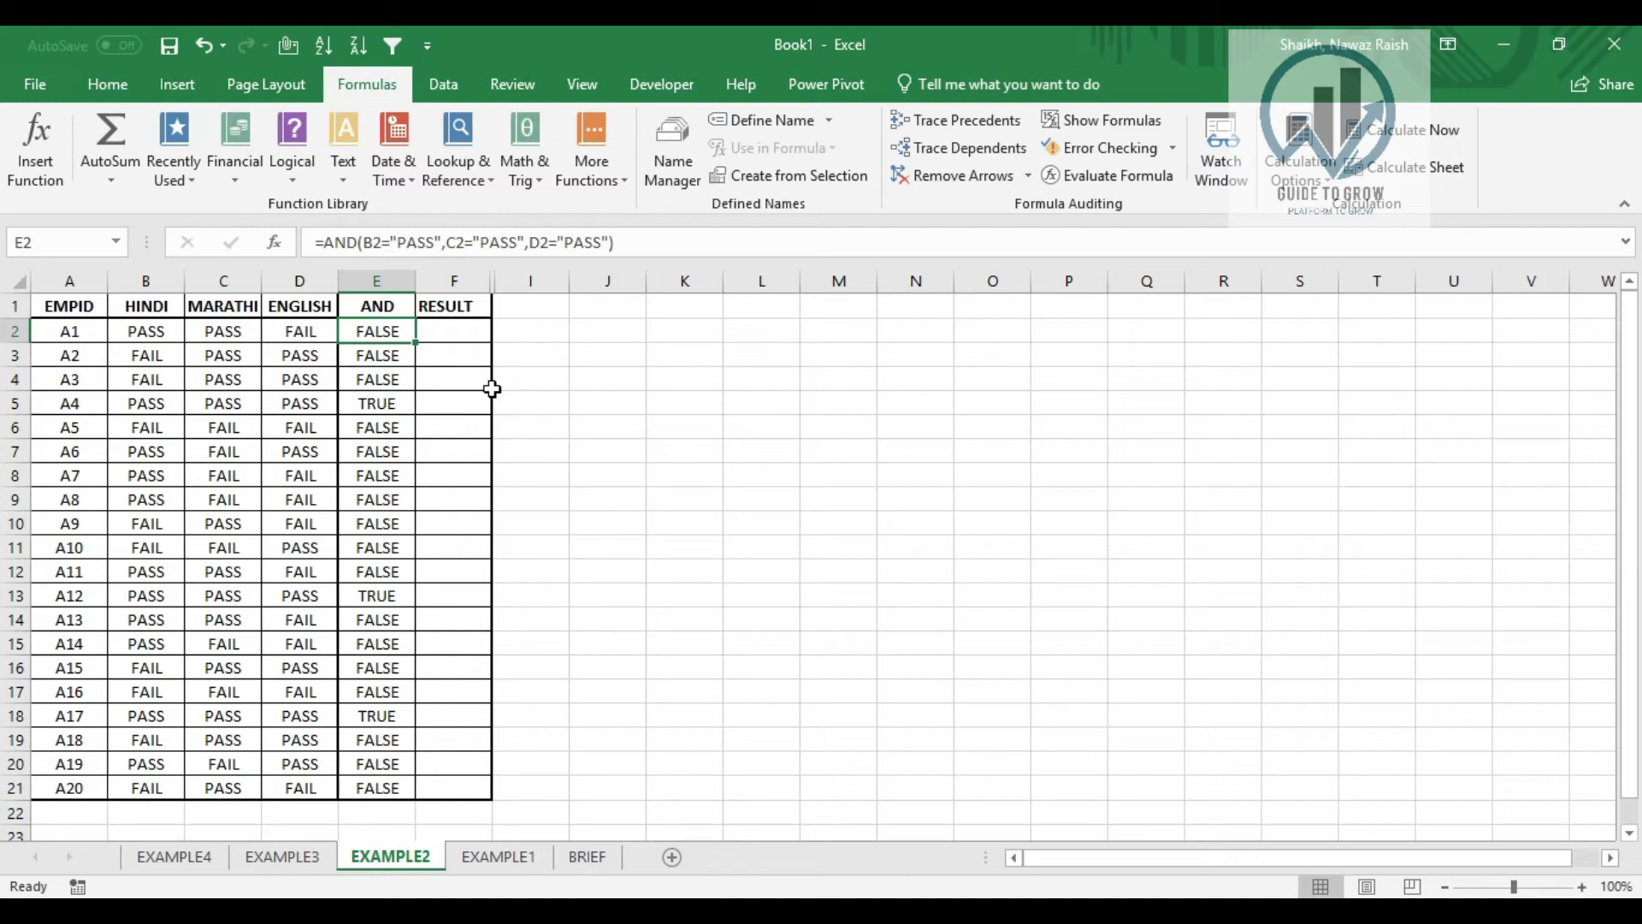
Review E2's AND formula without changing it, then move to F2
key(F2)
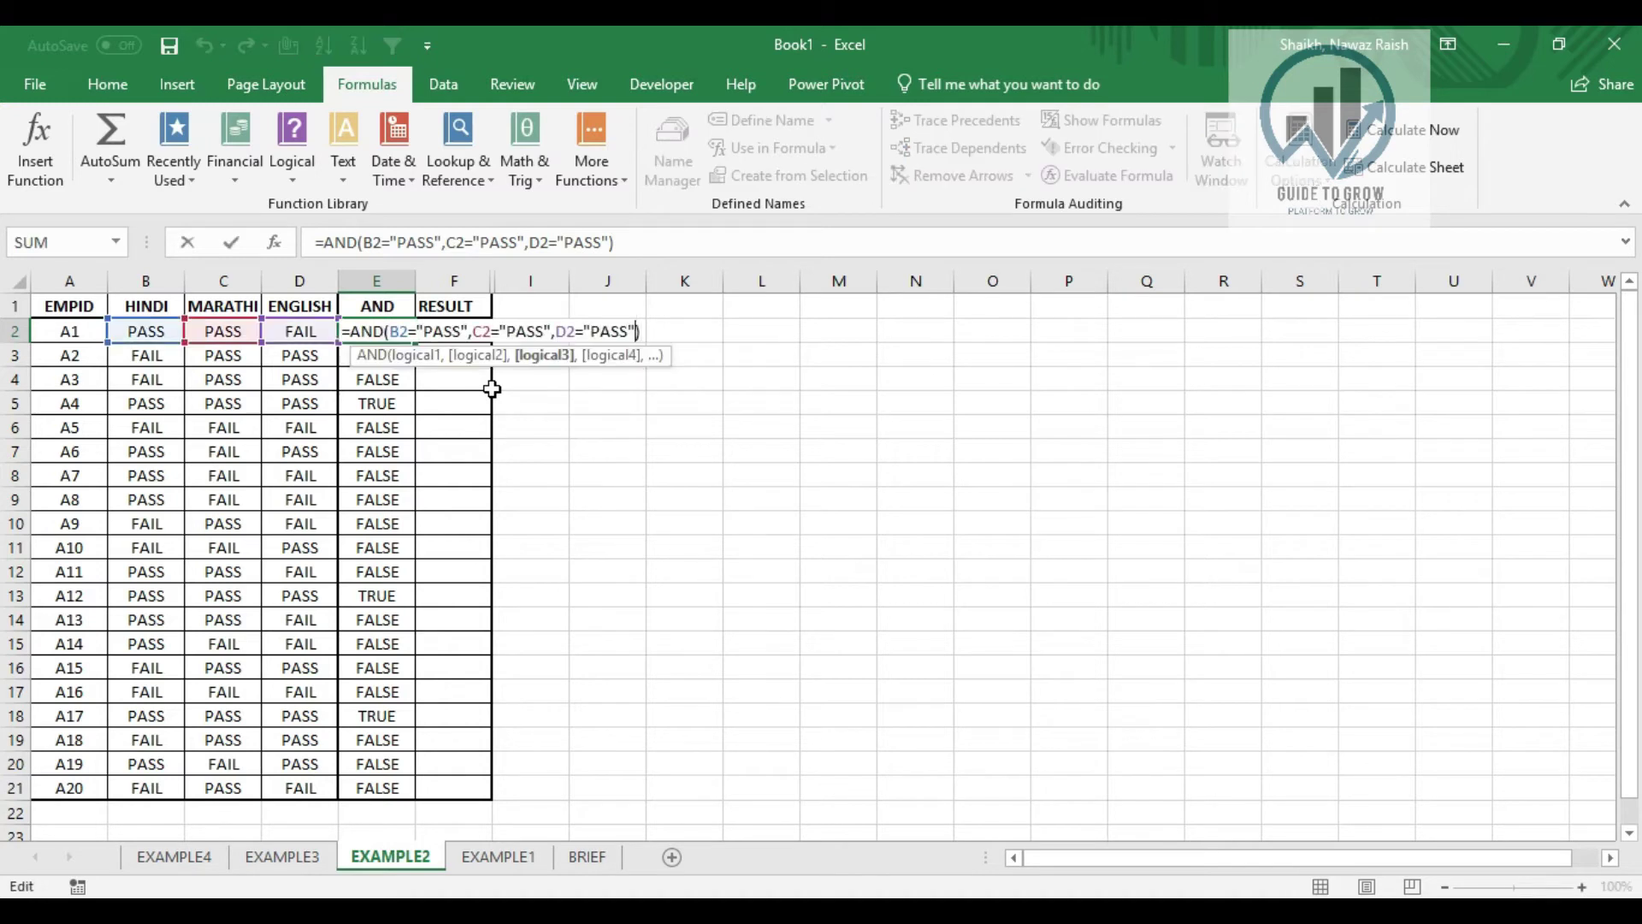
key(shift+Left)
key(shift+Left)
key(shift+Left)
key(shift+Left)
key(shift+Left)
key(shift+Left)
key(shift+Left)
key(shift+Left)
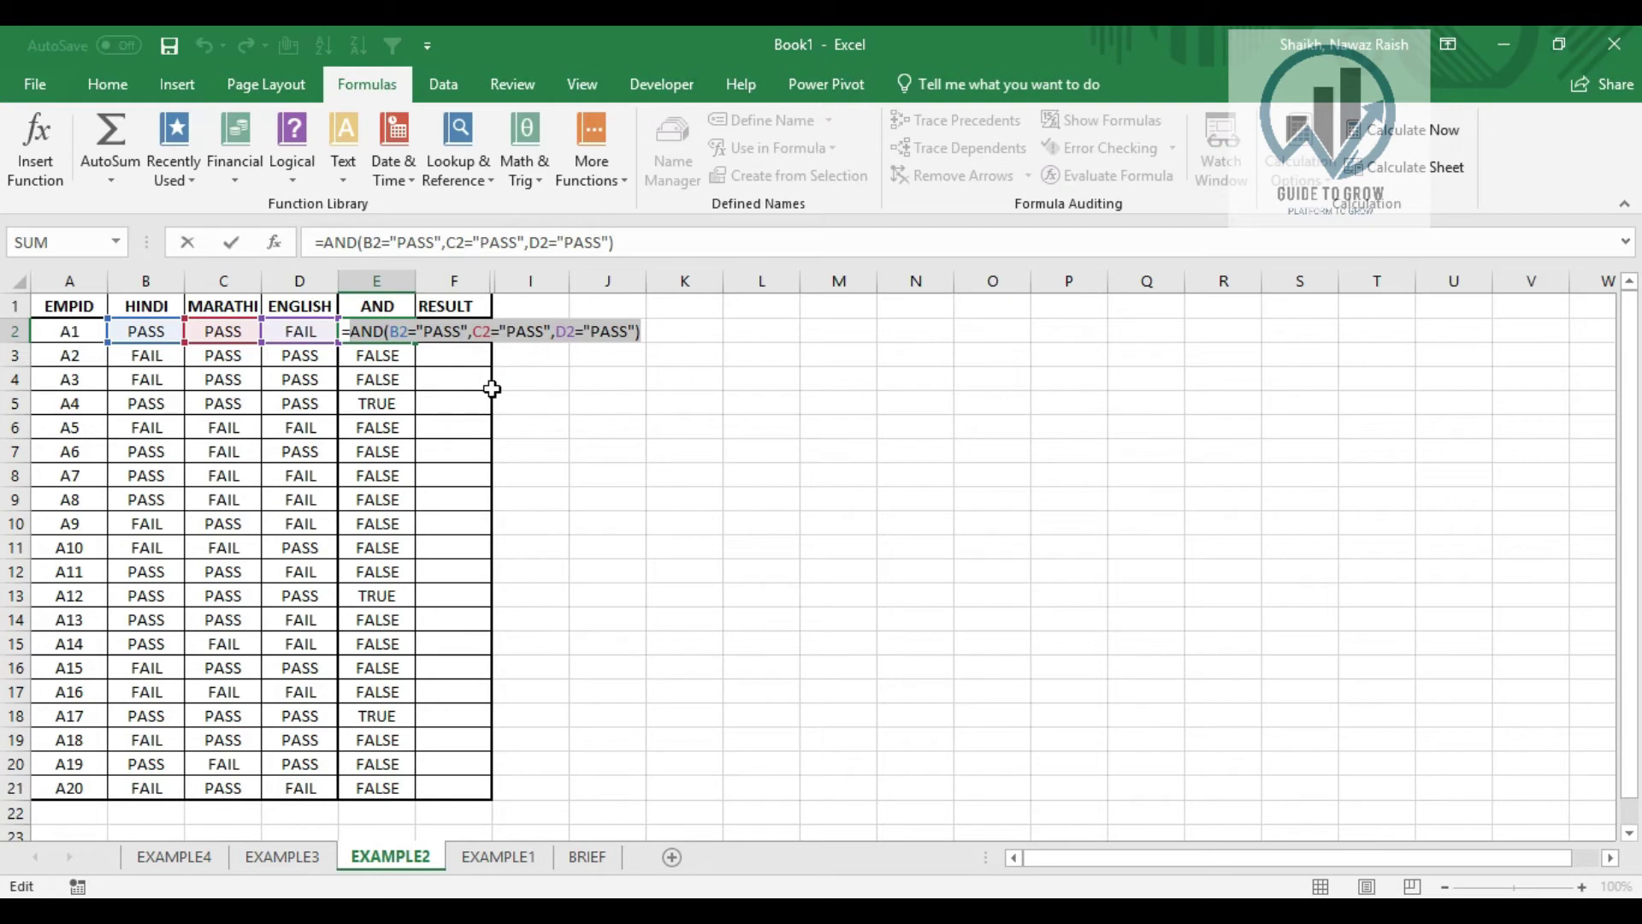
key(Tab)
Enter =IF(AND(B2="PASS",C2="PASS",D2="PASS"),"PASS","FAIL") in F2 and copy it
text(=I)
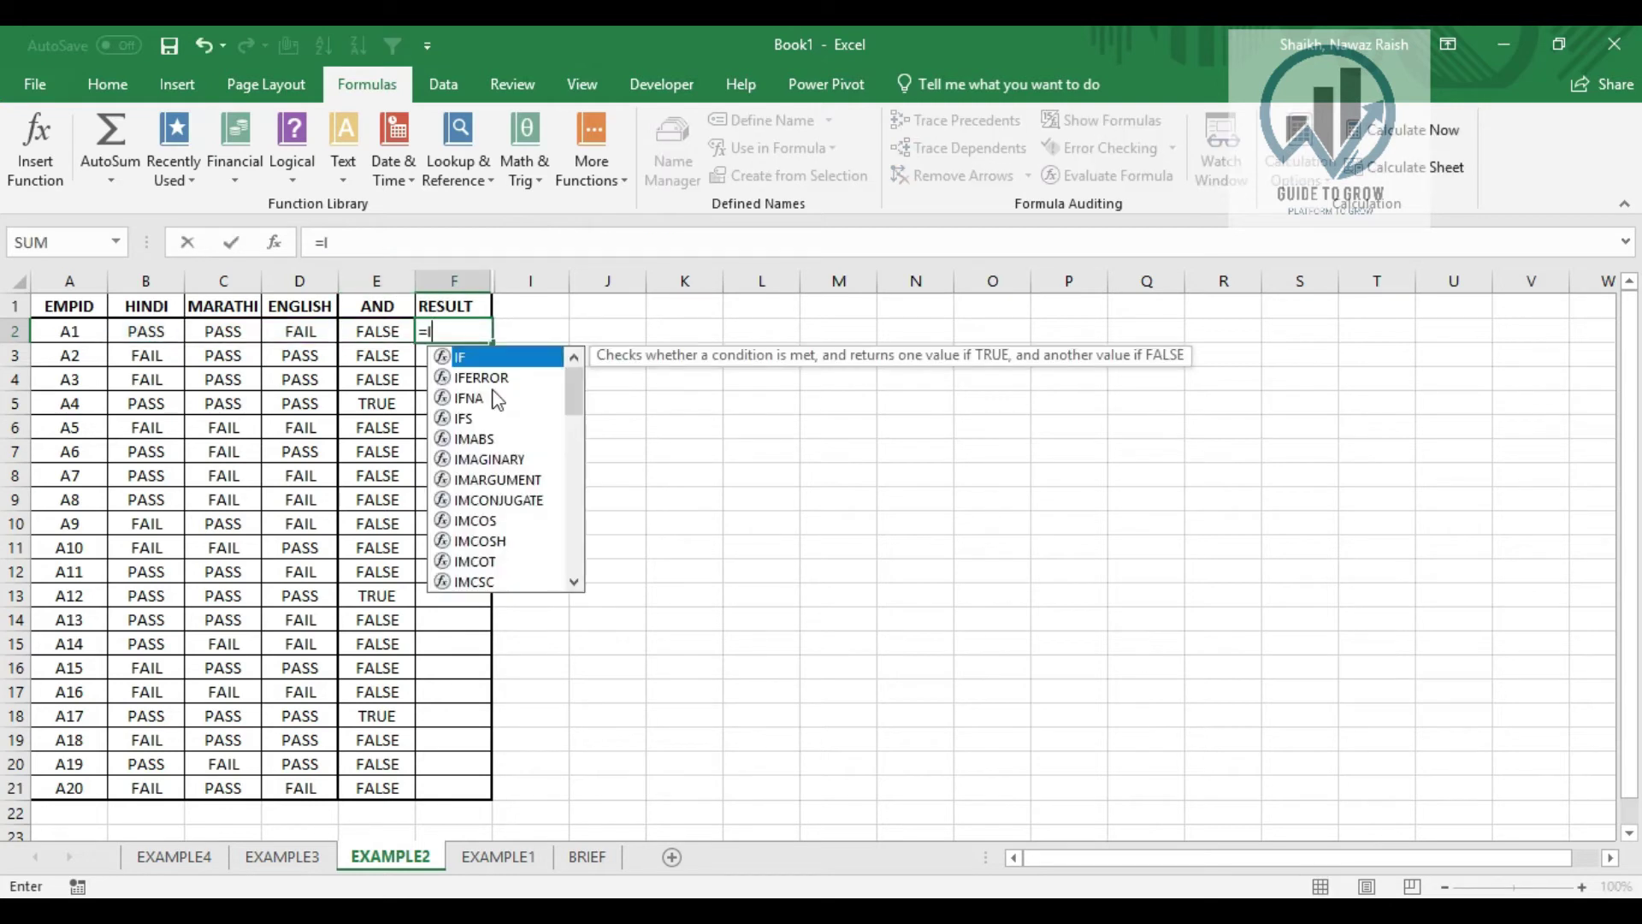
text(F()
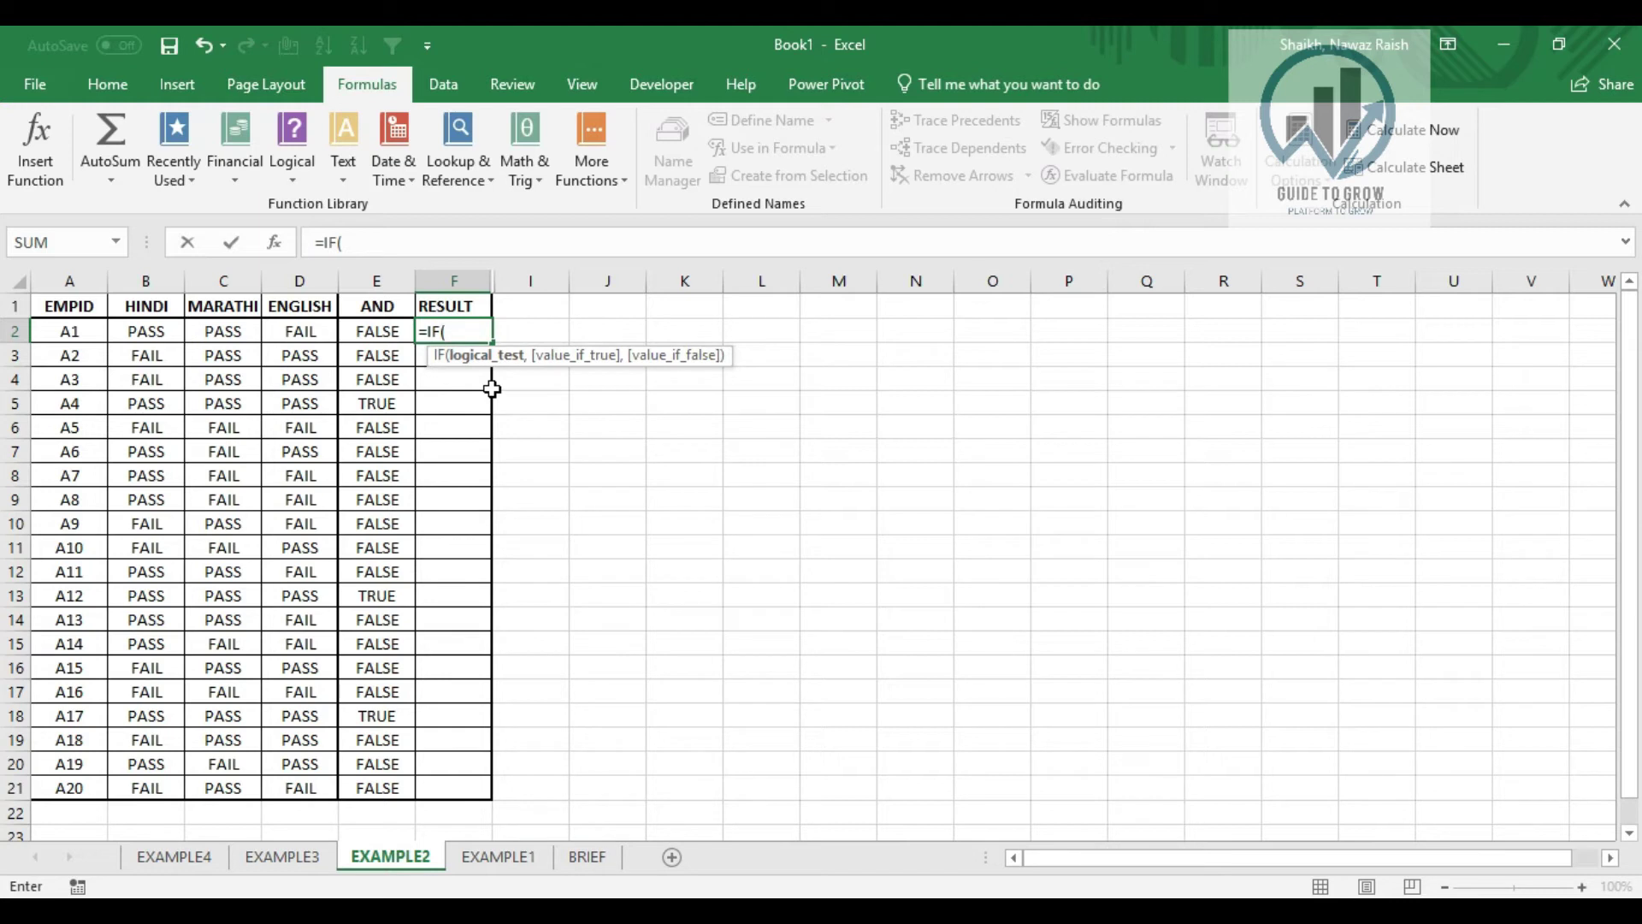
text(AND(B2="PASS",C2="PASS",D2="PASS"))
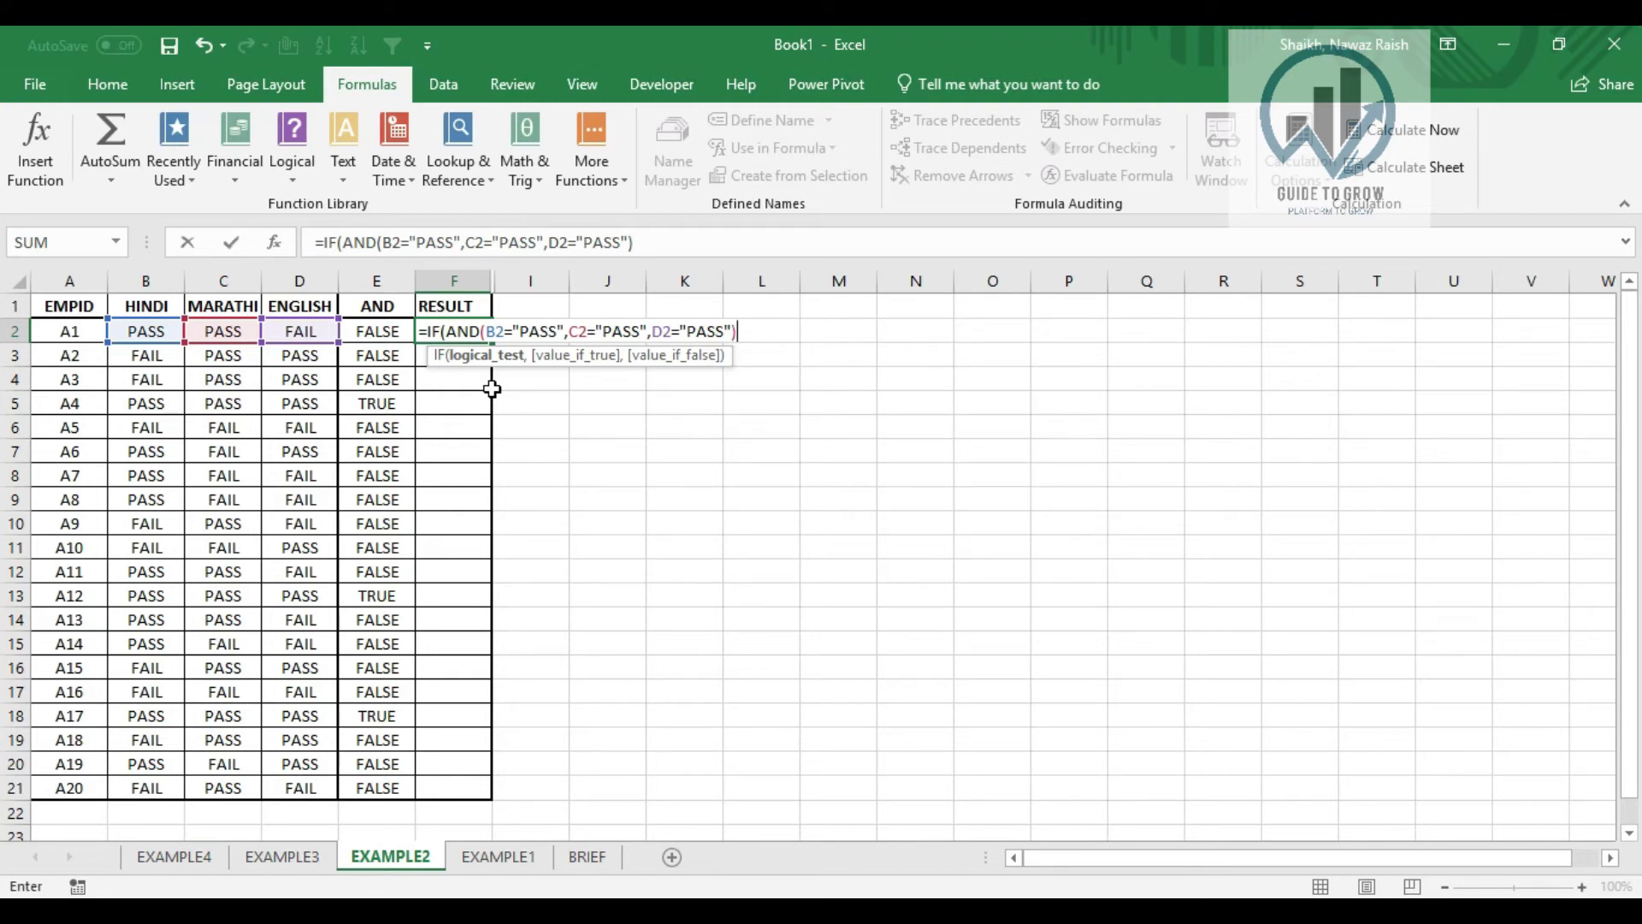
text(,)
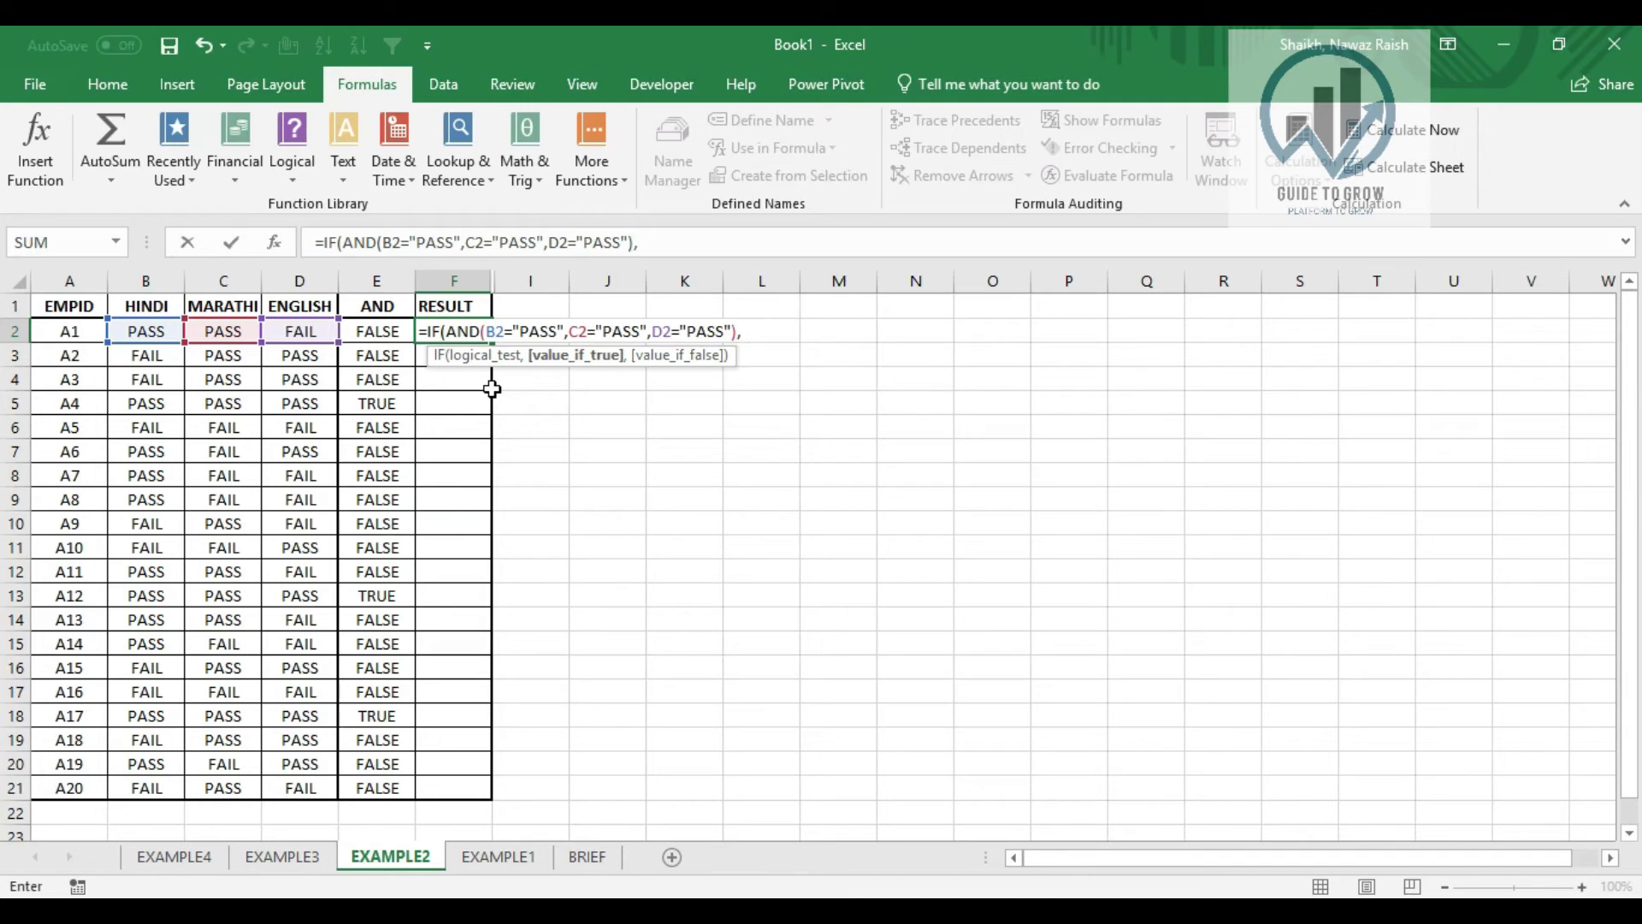
text("PASS)
text(",")
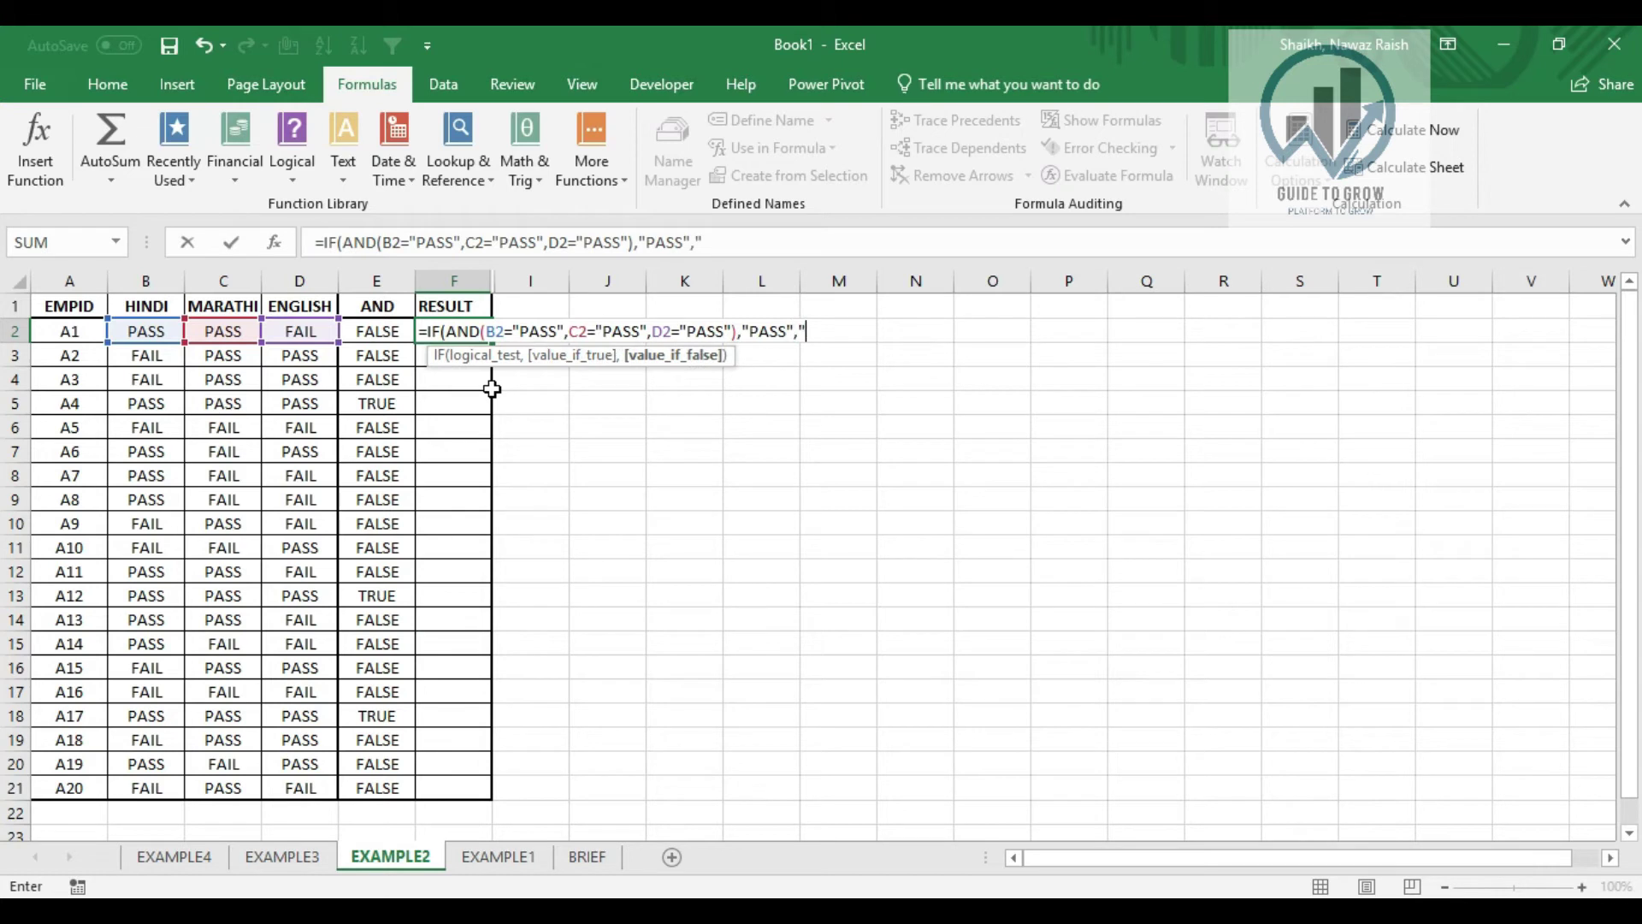
text(FA)
text(IL"))
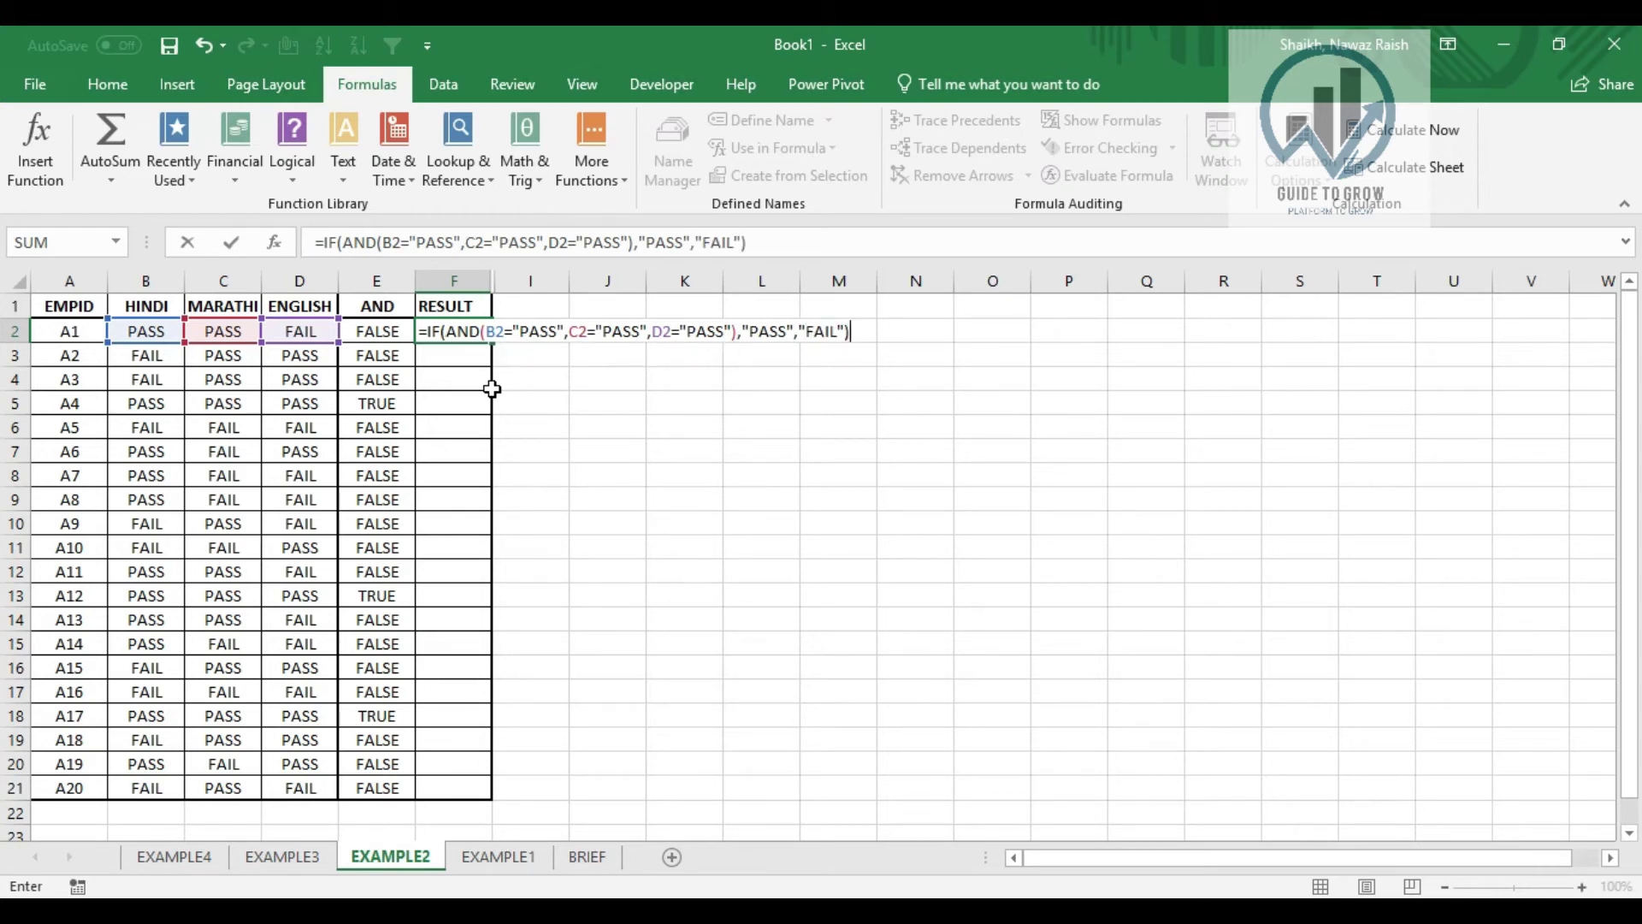
key(ctrl+Return)
key(ctrl+c)
Paste only the formulas from F2 into F2:F21
key(Down)
key(Down)
key(Down)
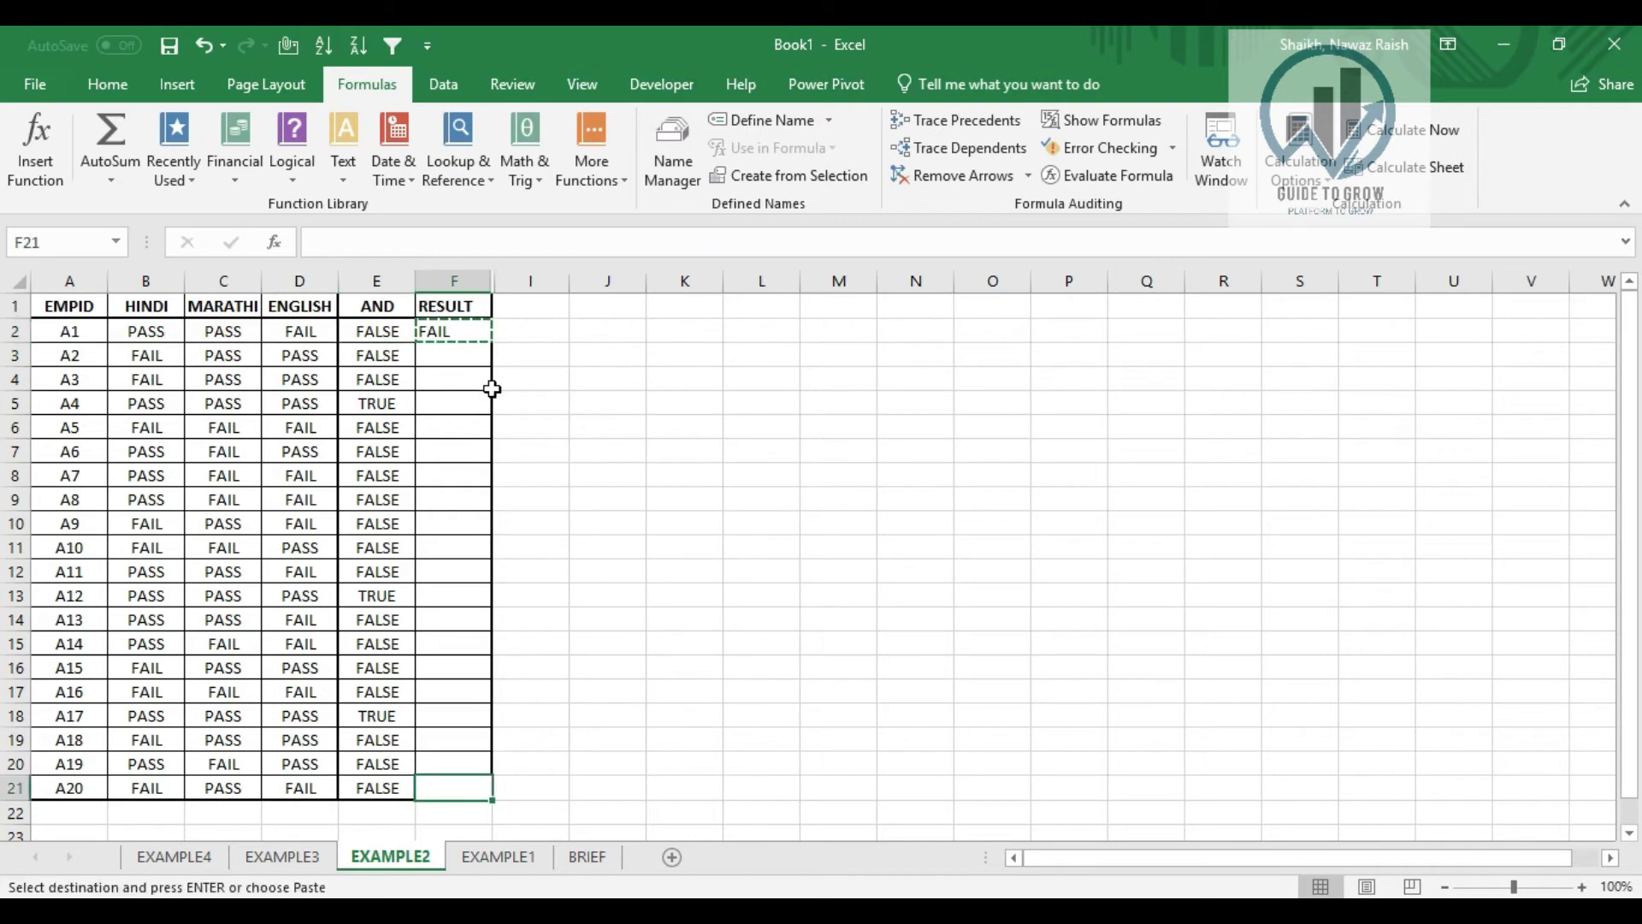
key(ctrl+shift+Up)
key(f)
key(Return)
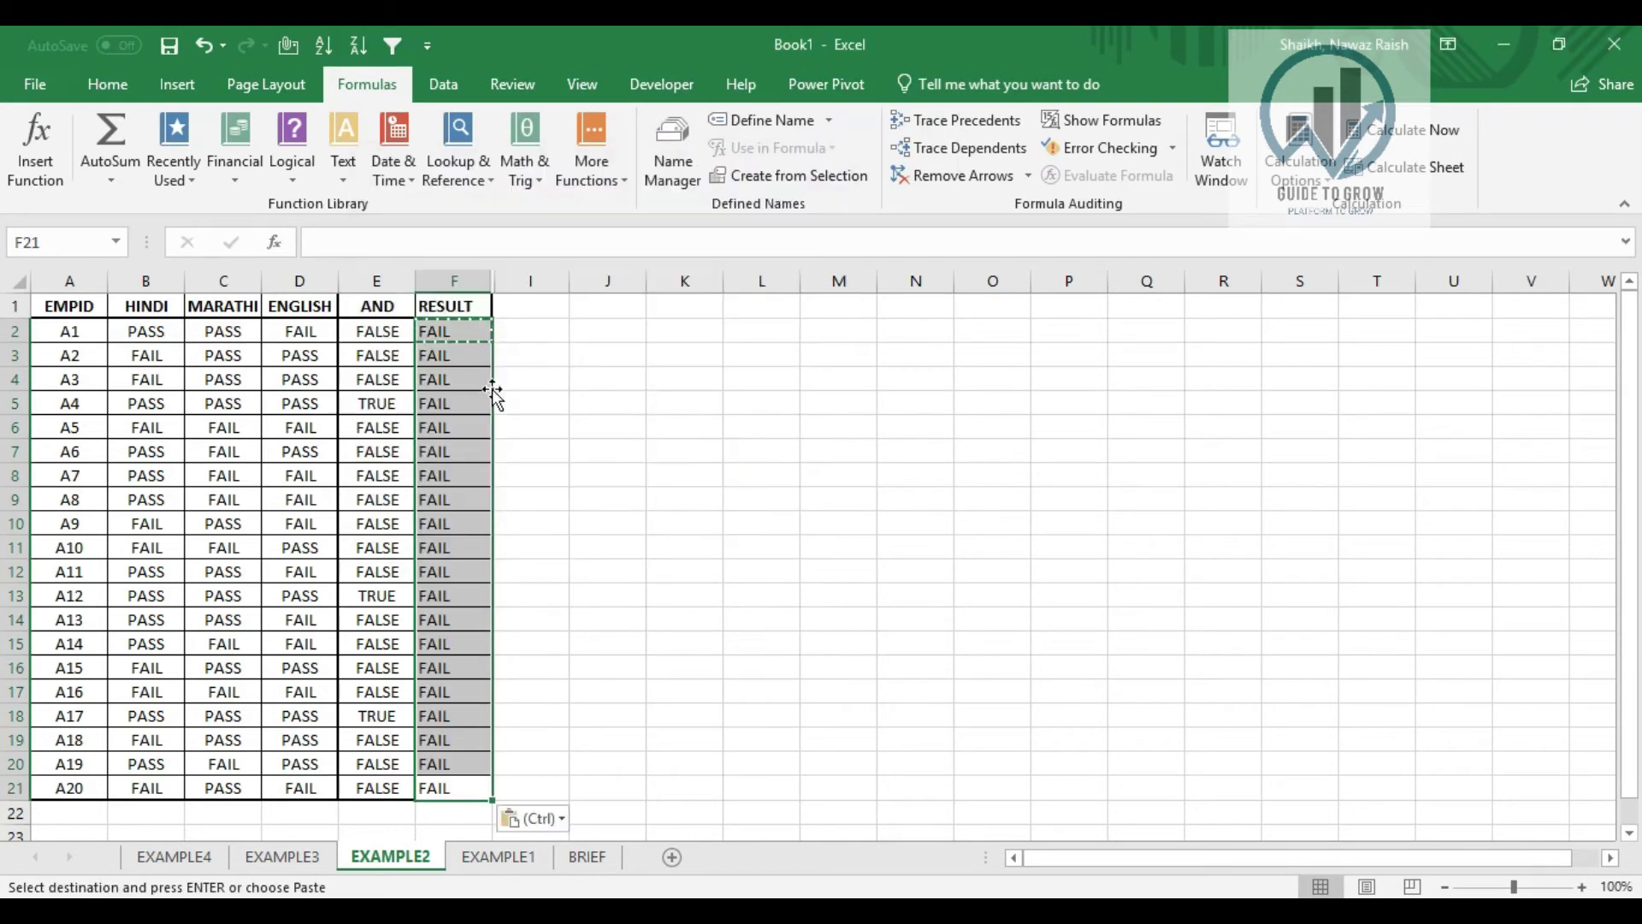
click(492, 389)
Check the AND and RESULT values in columns E and F, then select columns F through I
key(Left)
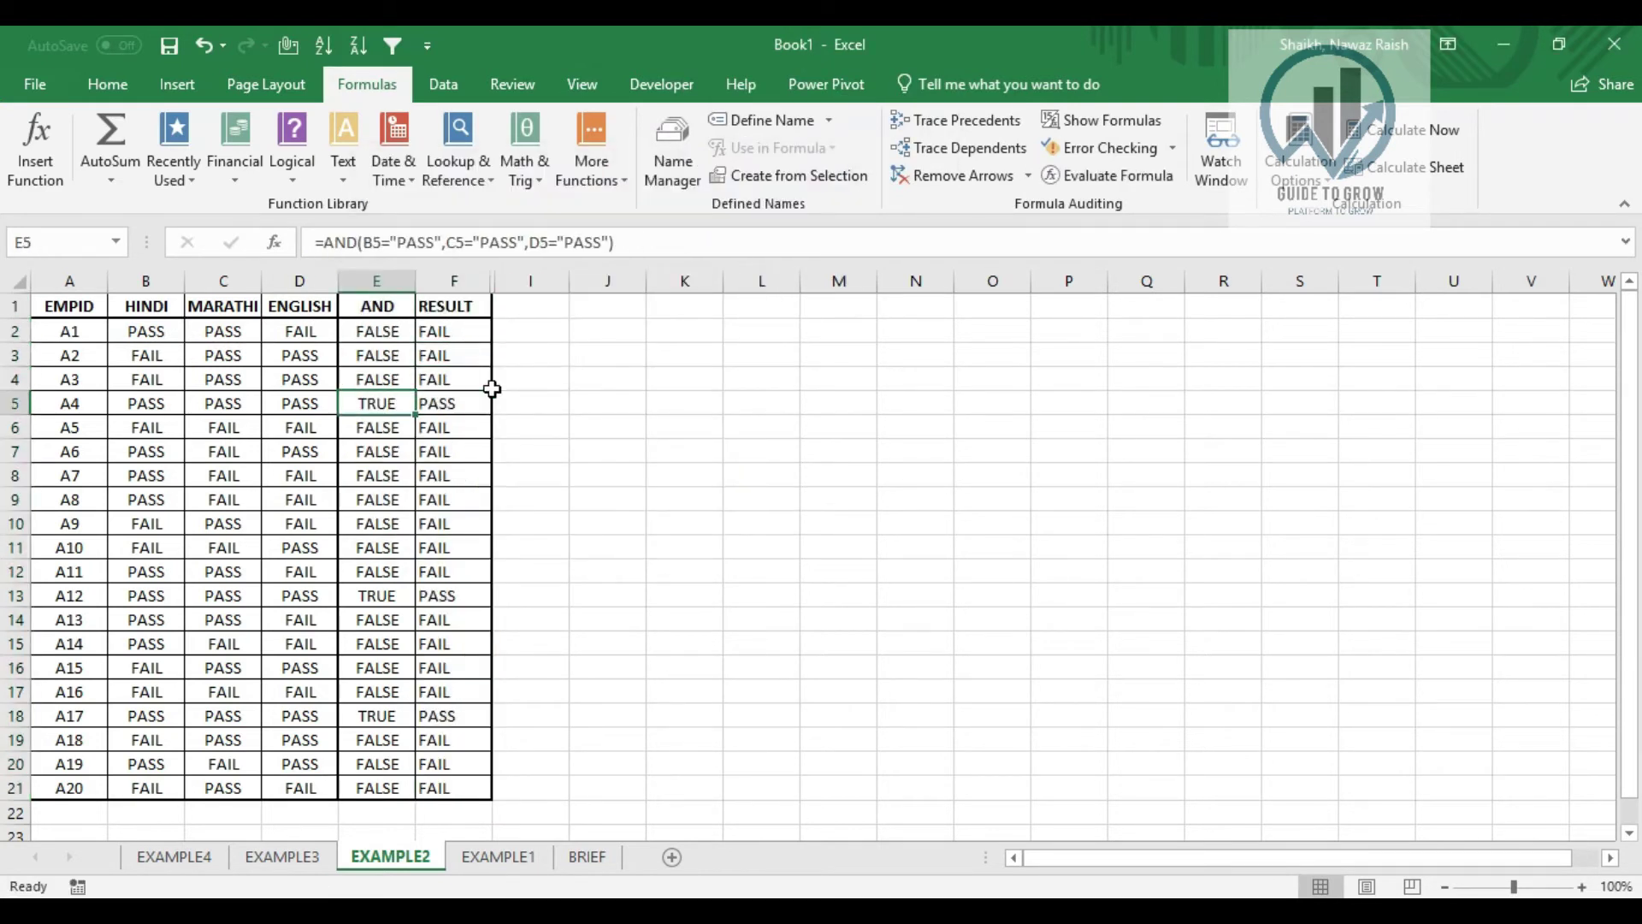
key(Right)
key(Down)
key(Down)
key(Down)
key(Down)
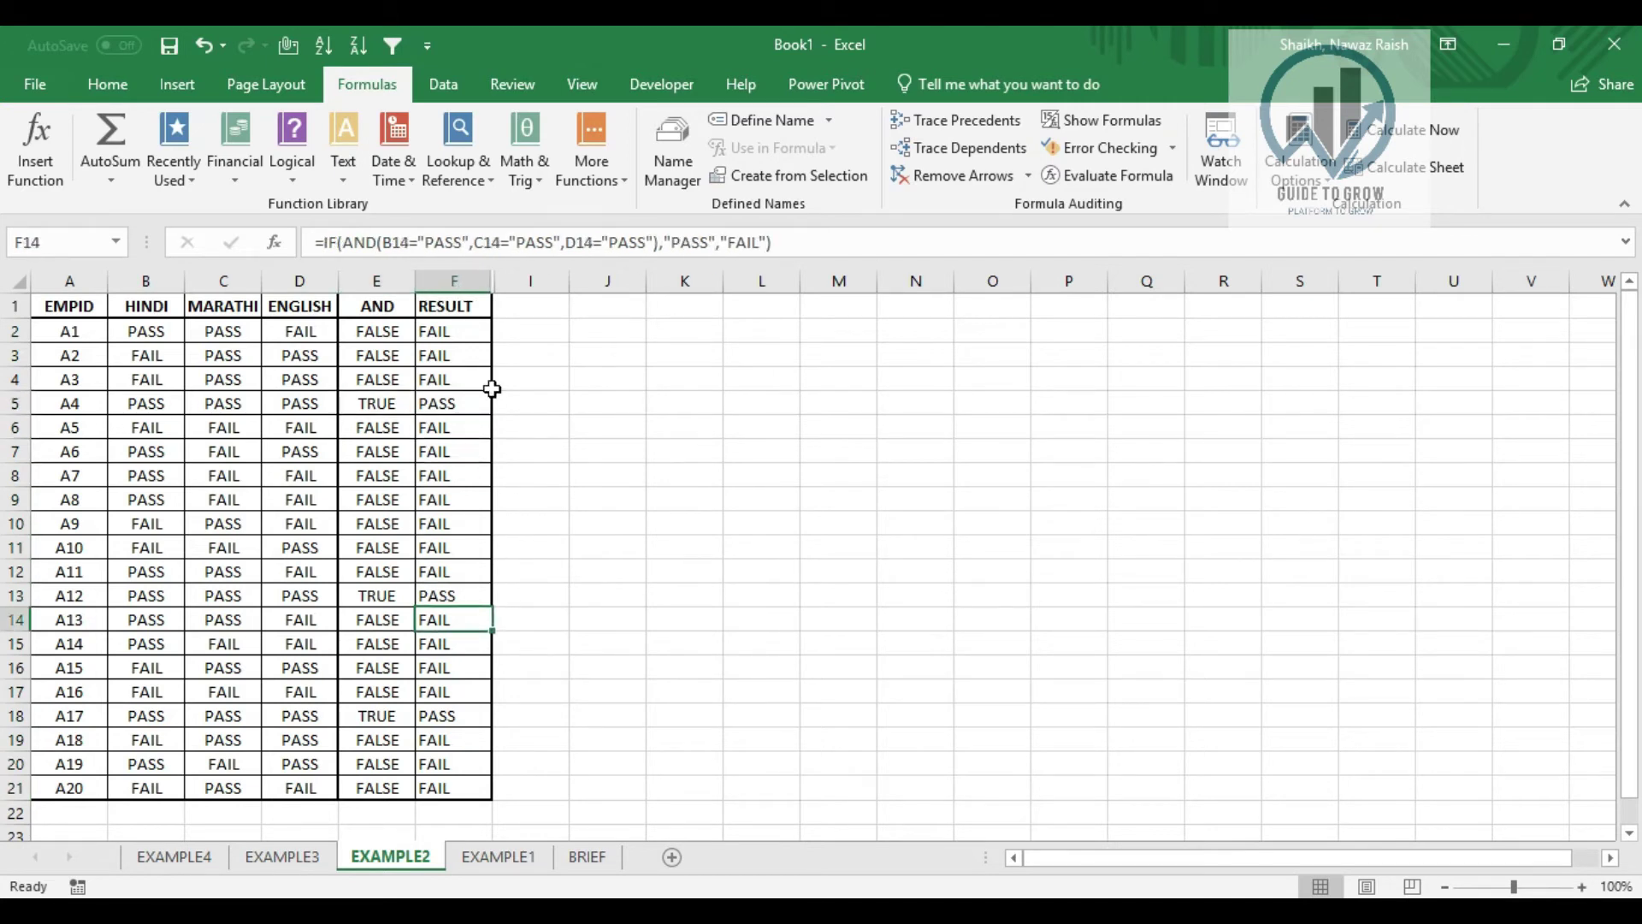
key(Down)
key(Down)
key(Down)
key(Up)
key(Up)
key(Up)
key(Up)
key(Up)
key(Up)
key(Up)
key(Left)
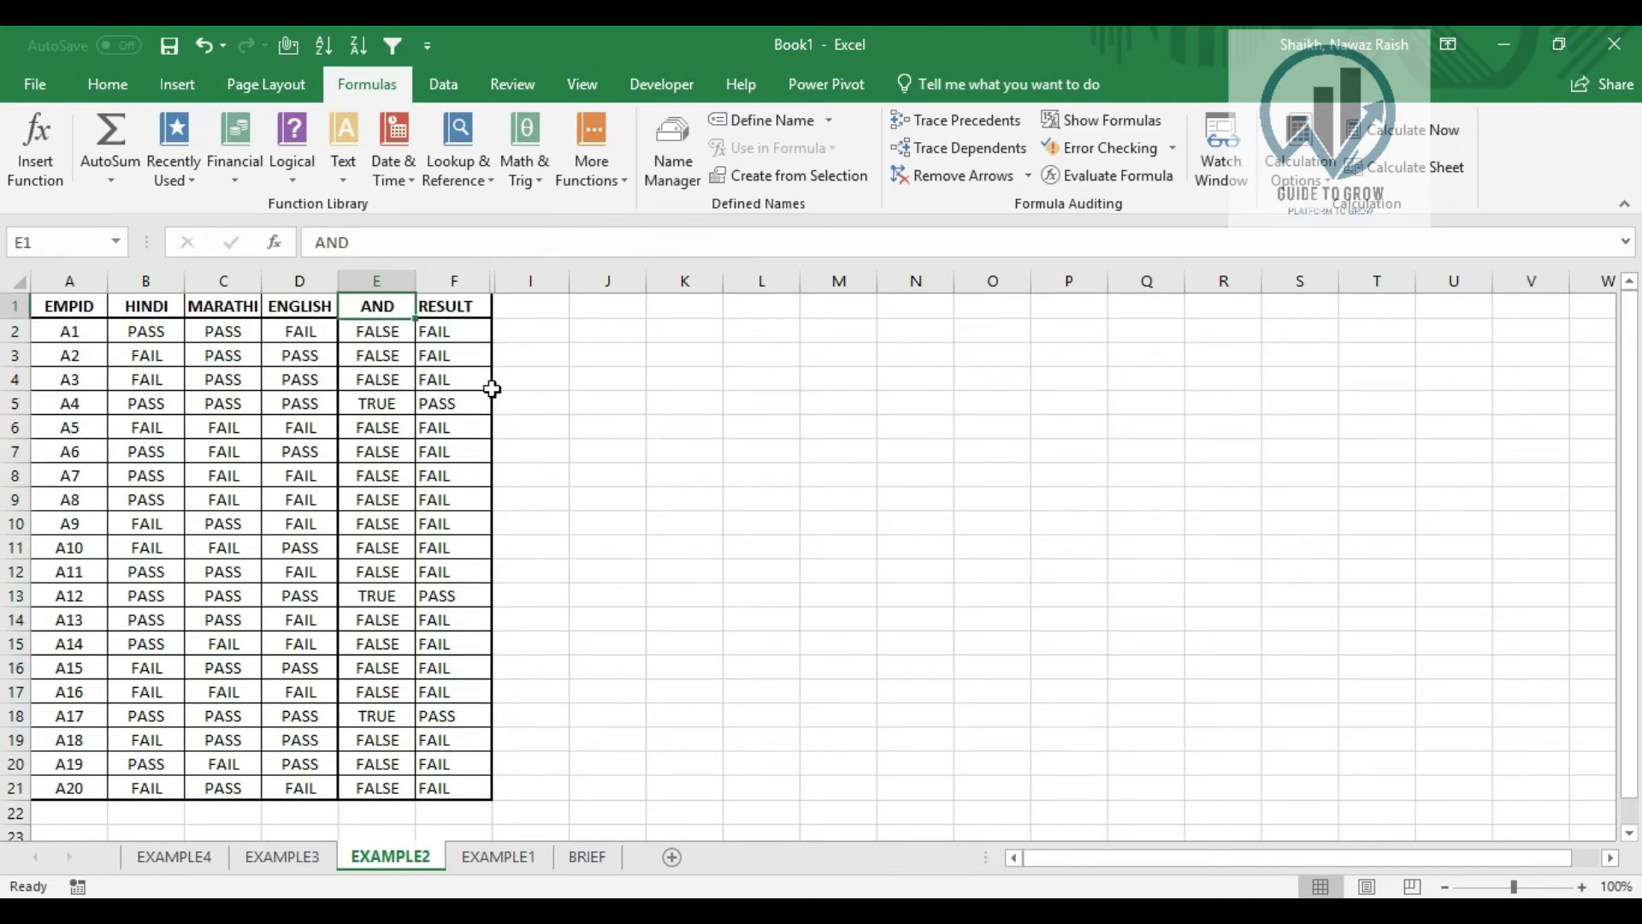
key(Down)
key(Right)
key(ctrl+space)
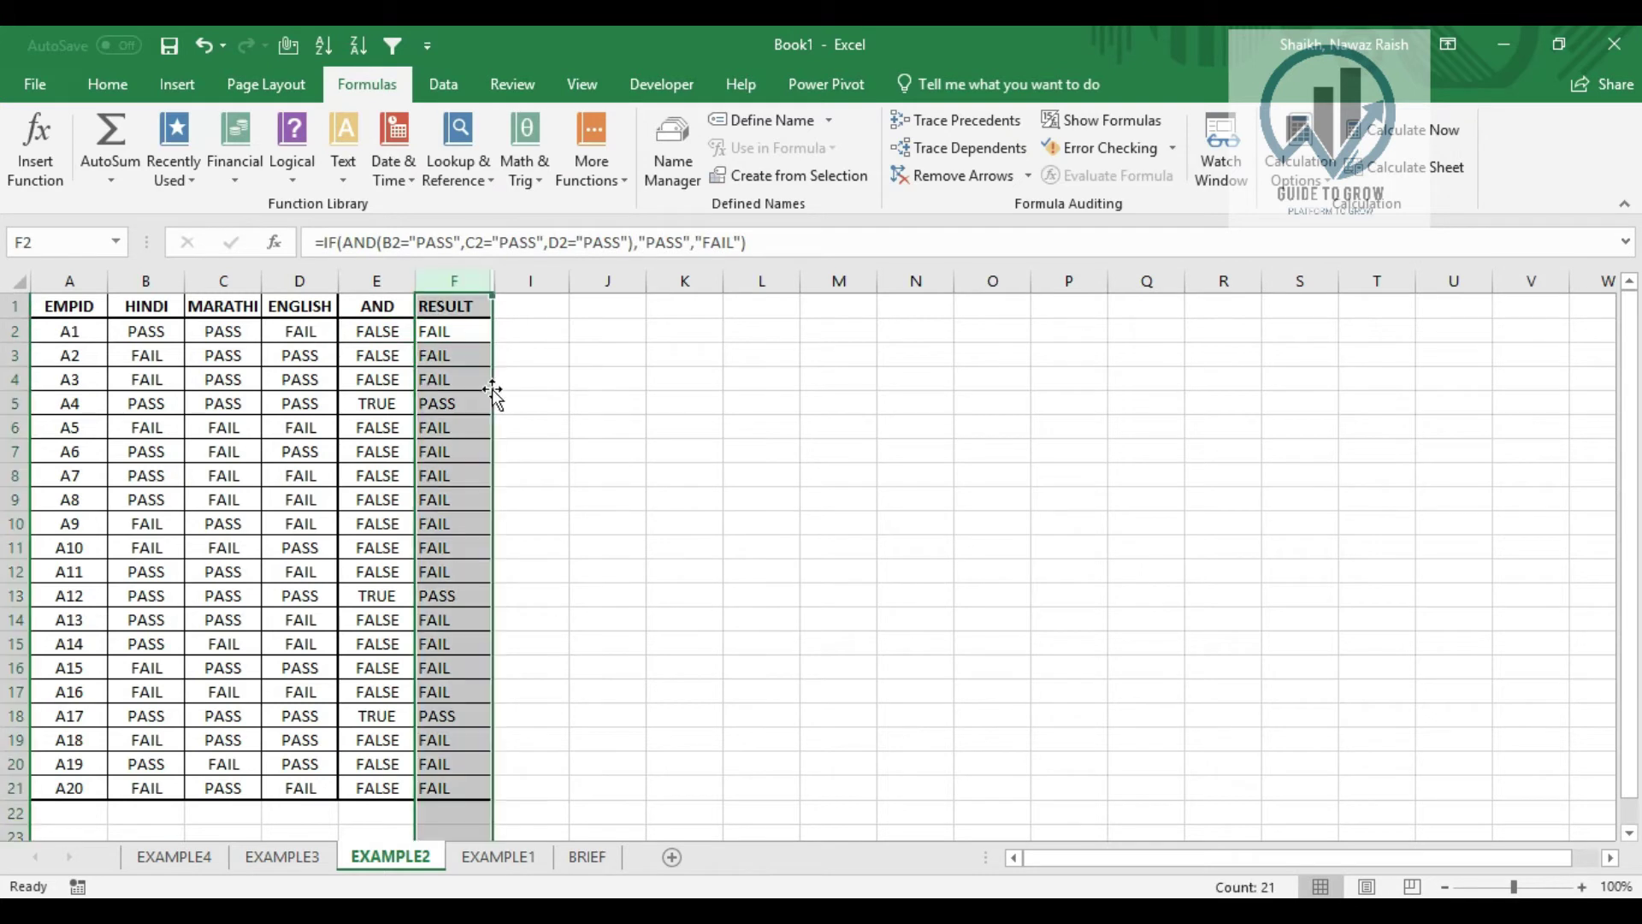
key(shift+Right)
Unhide the OR and RESULT columns G and H
right_click(492, 389)
key(u)
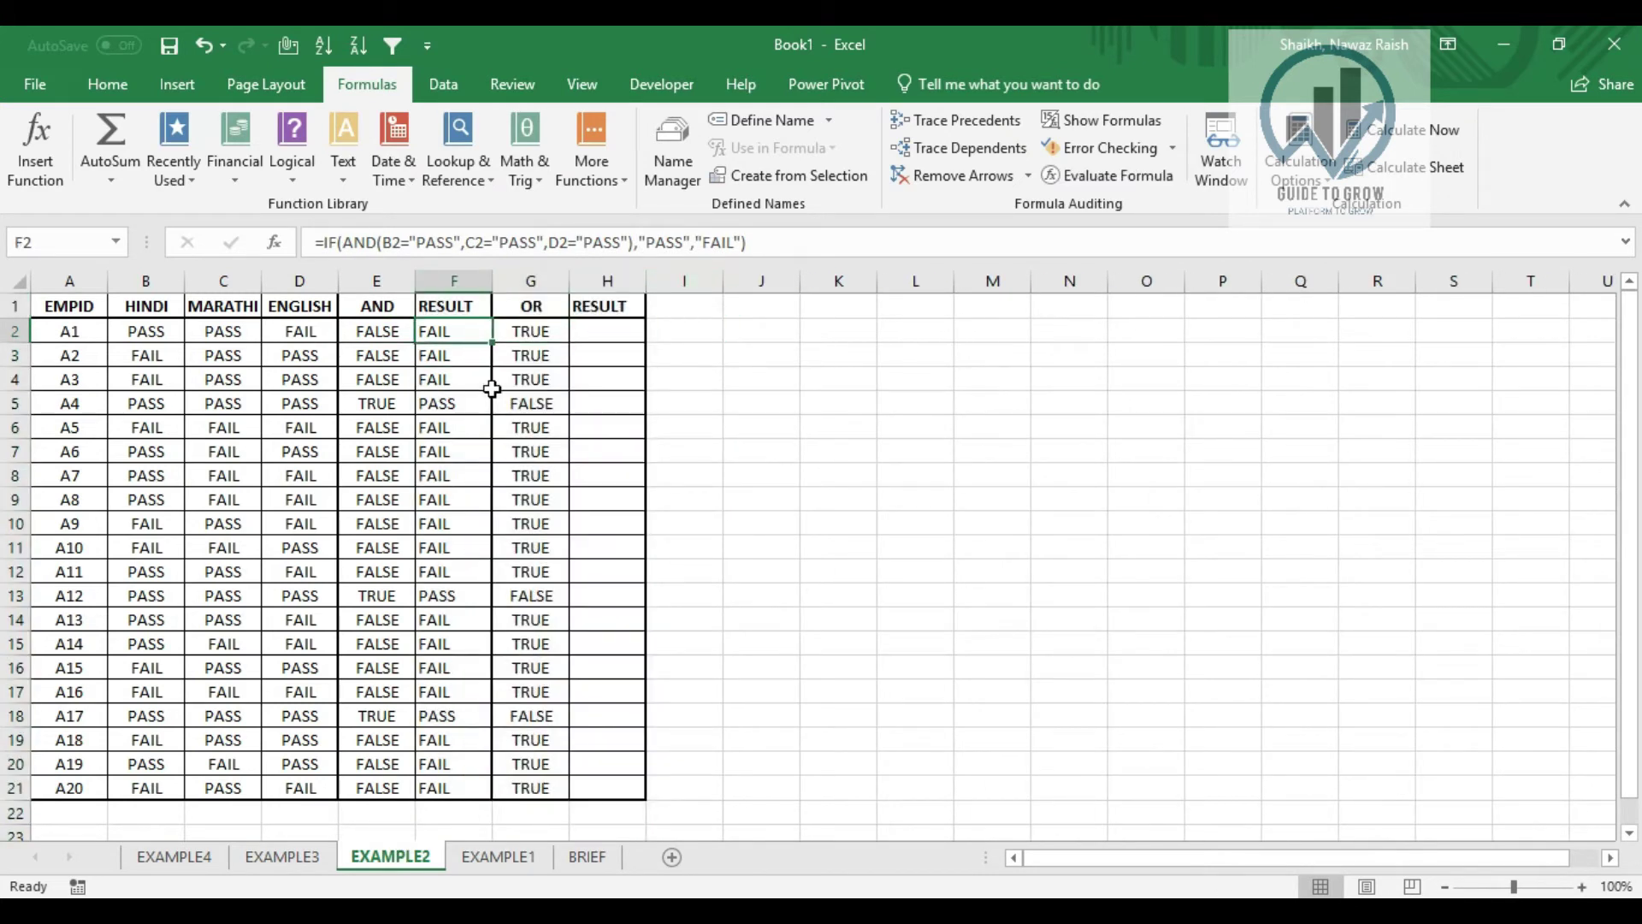
key(ctrl+space)
key(shift+Left)
key(Left)
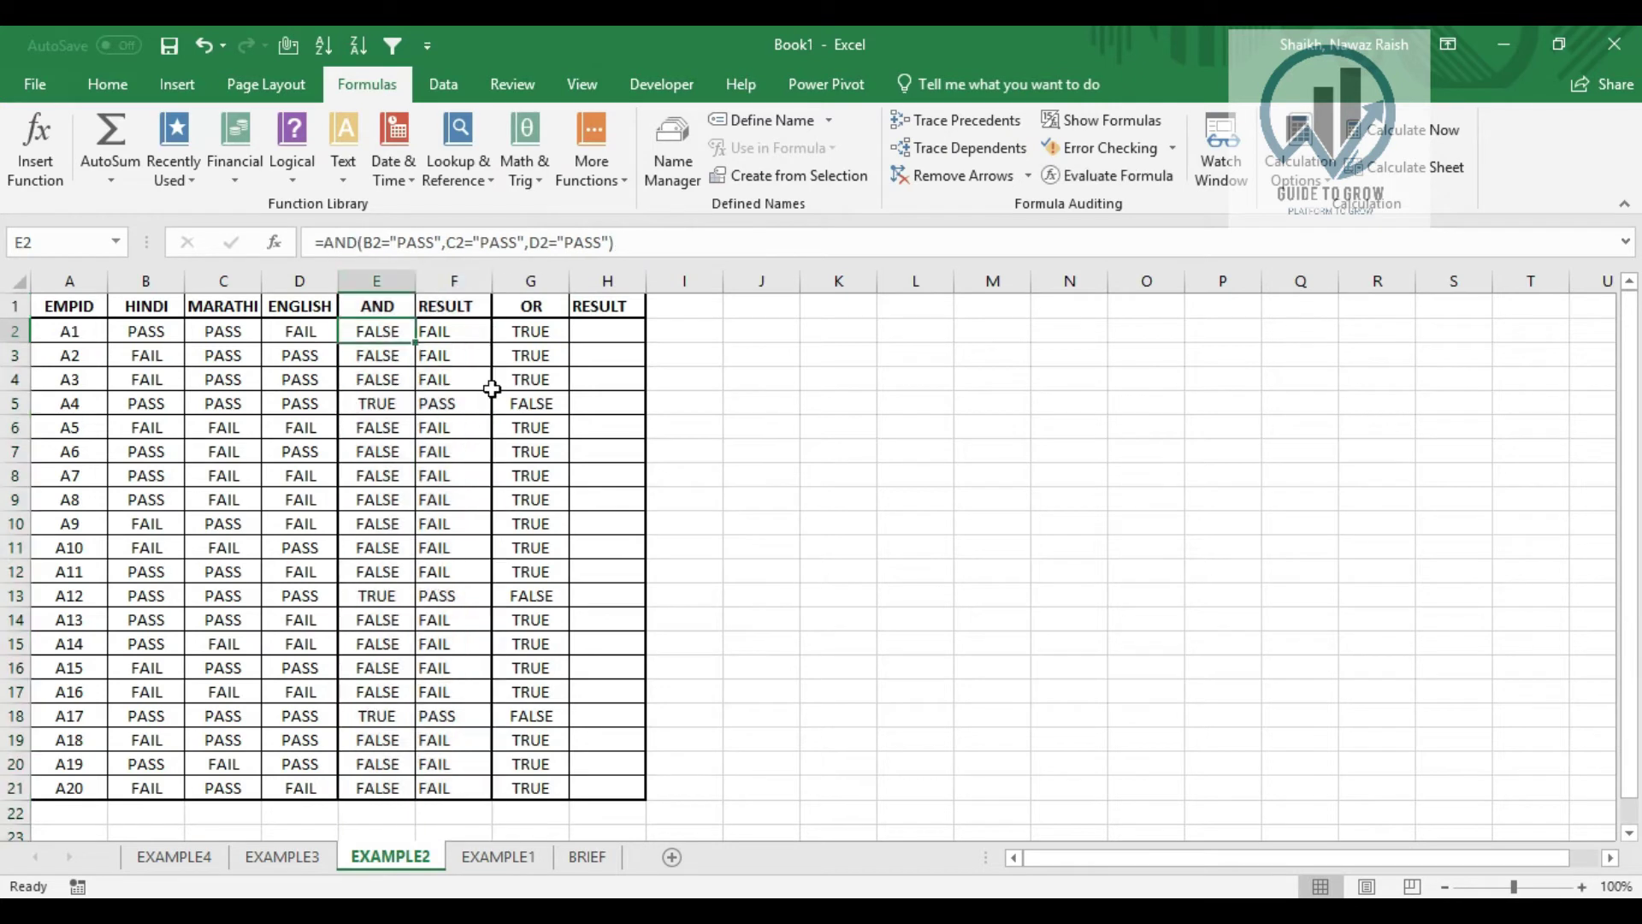
Hide the AND-based RESULT column F and move to G2's OR formula
key(Right)
key(Right)
key(Left)
key(ctrl+space)
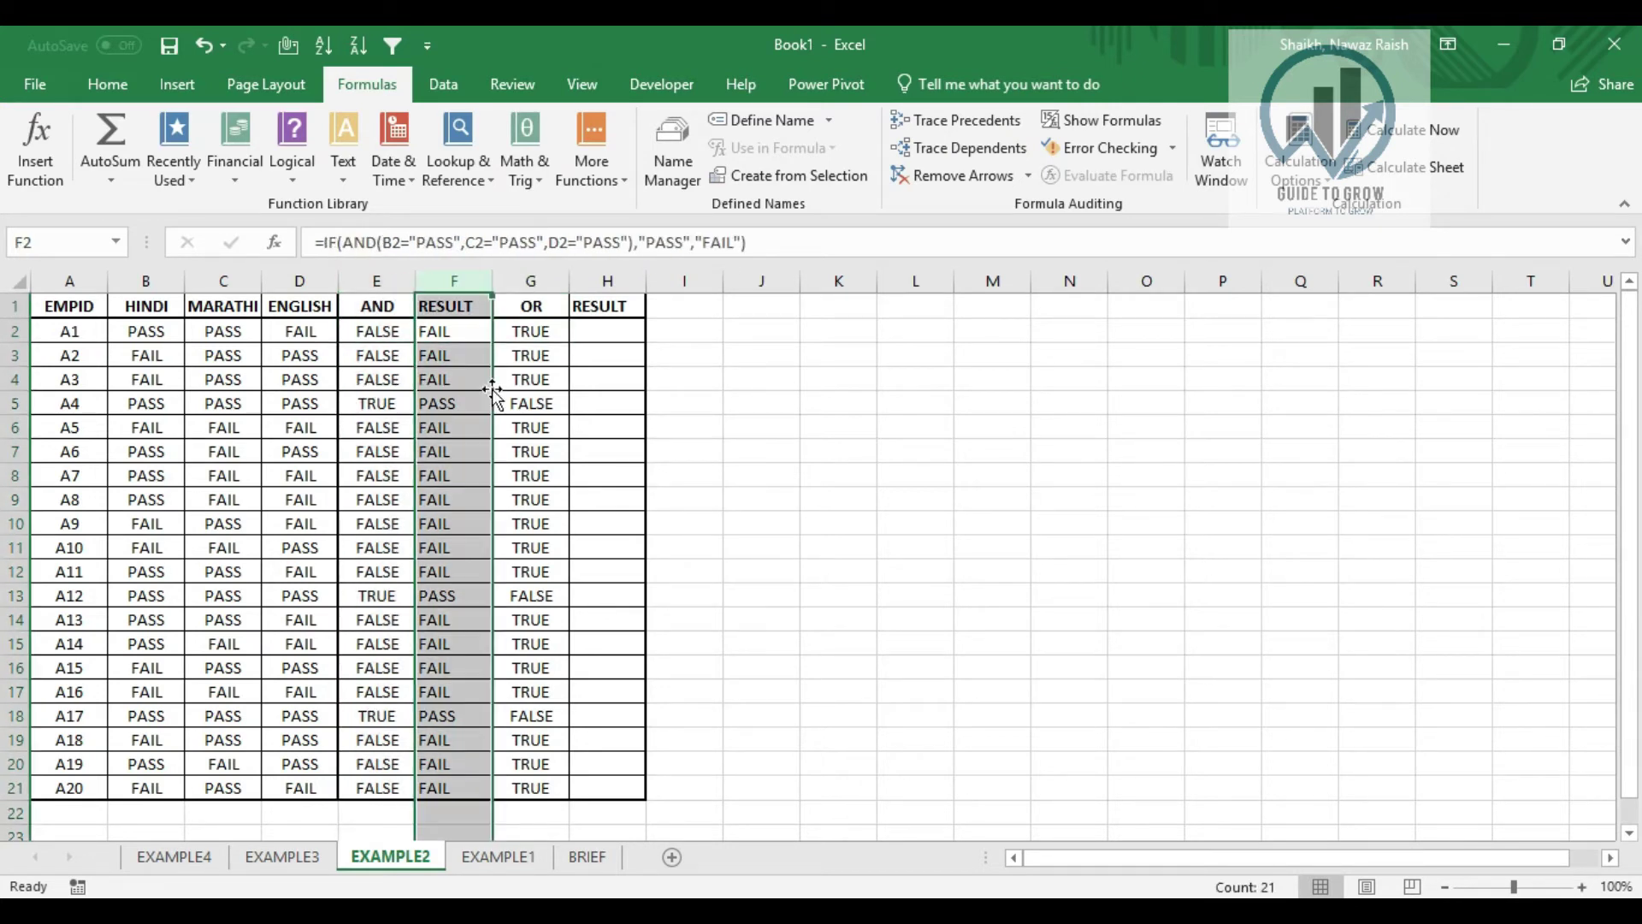
right_click(492, 389)
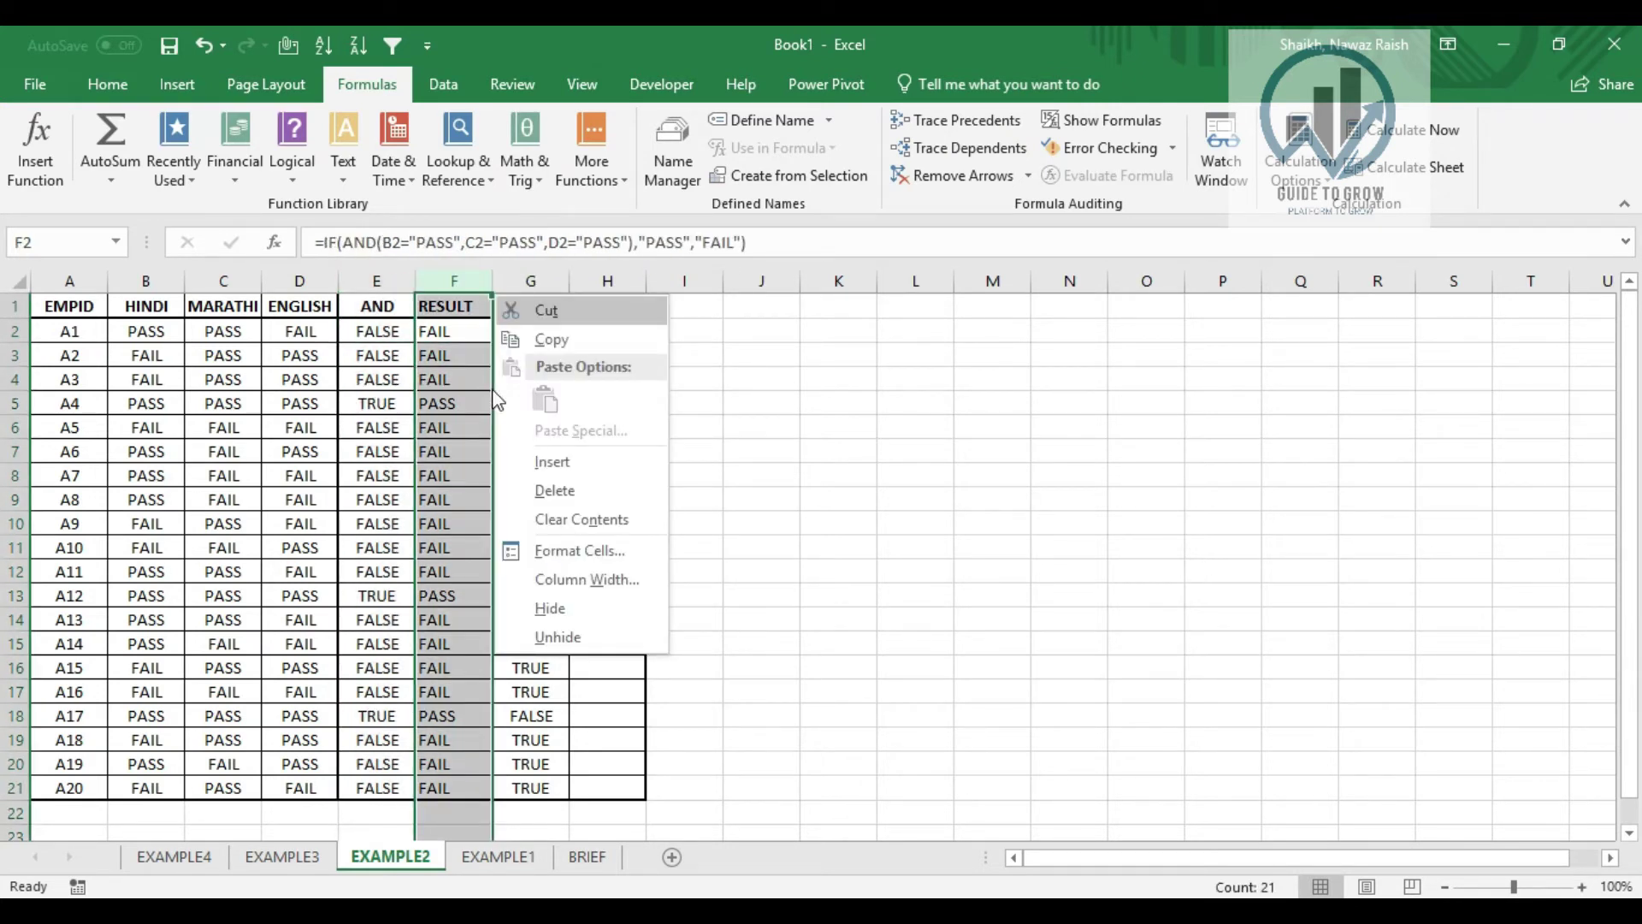
key(d)
key(Left)
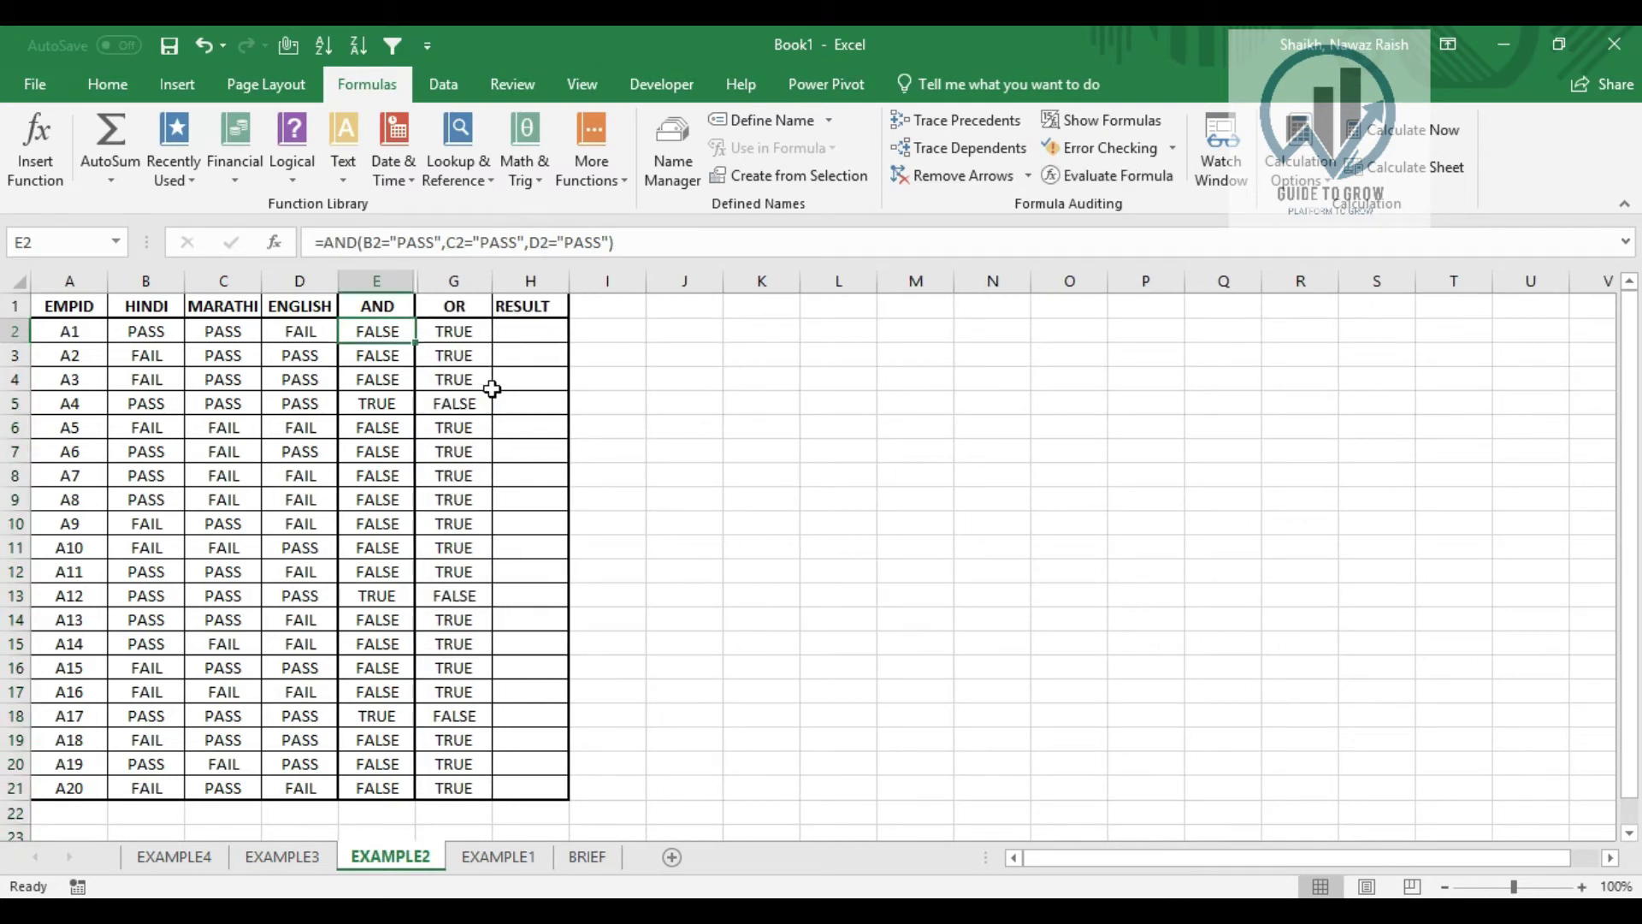
key(Right)
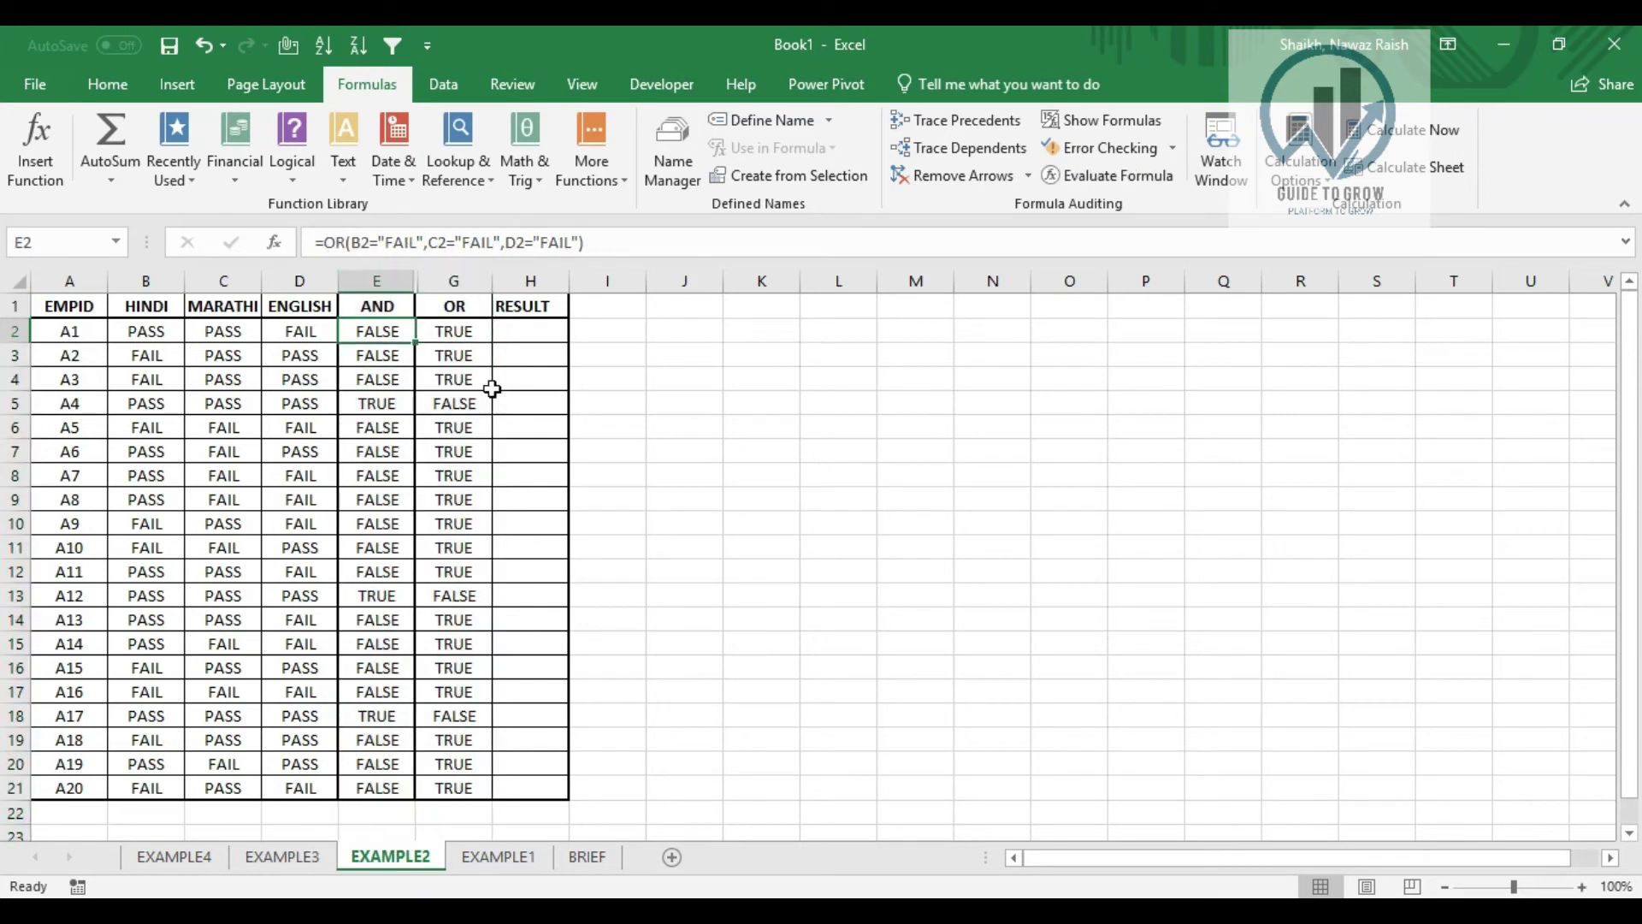
Hide AND column E, then open G2's OR formula for editing
key(ctrl+space)
right_click(414, 300)
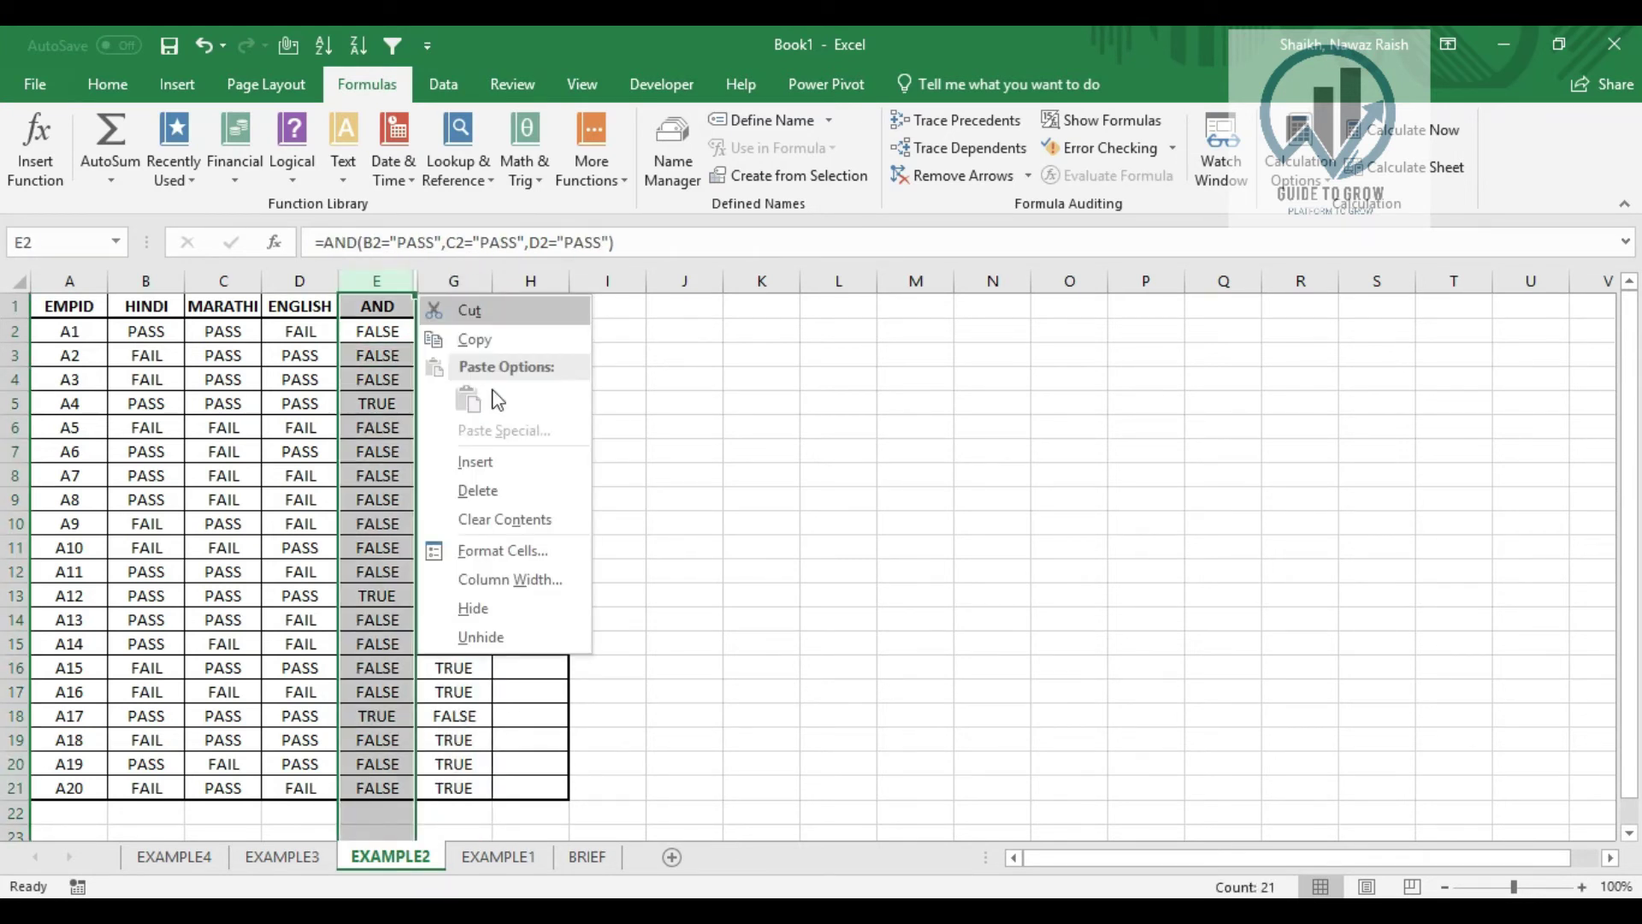
key(h)
key(Right)
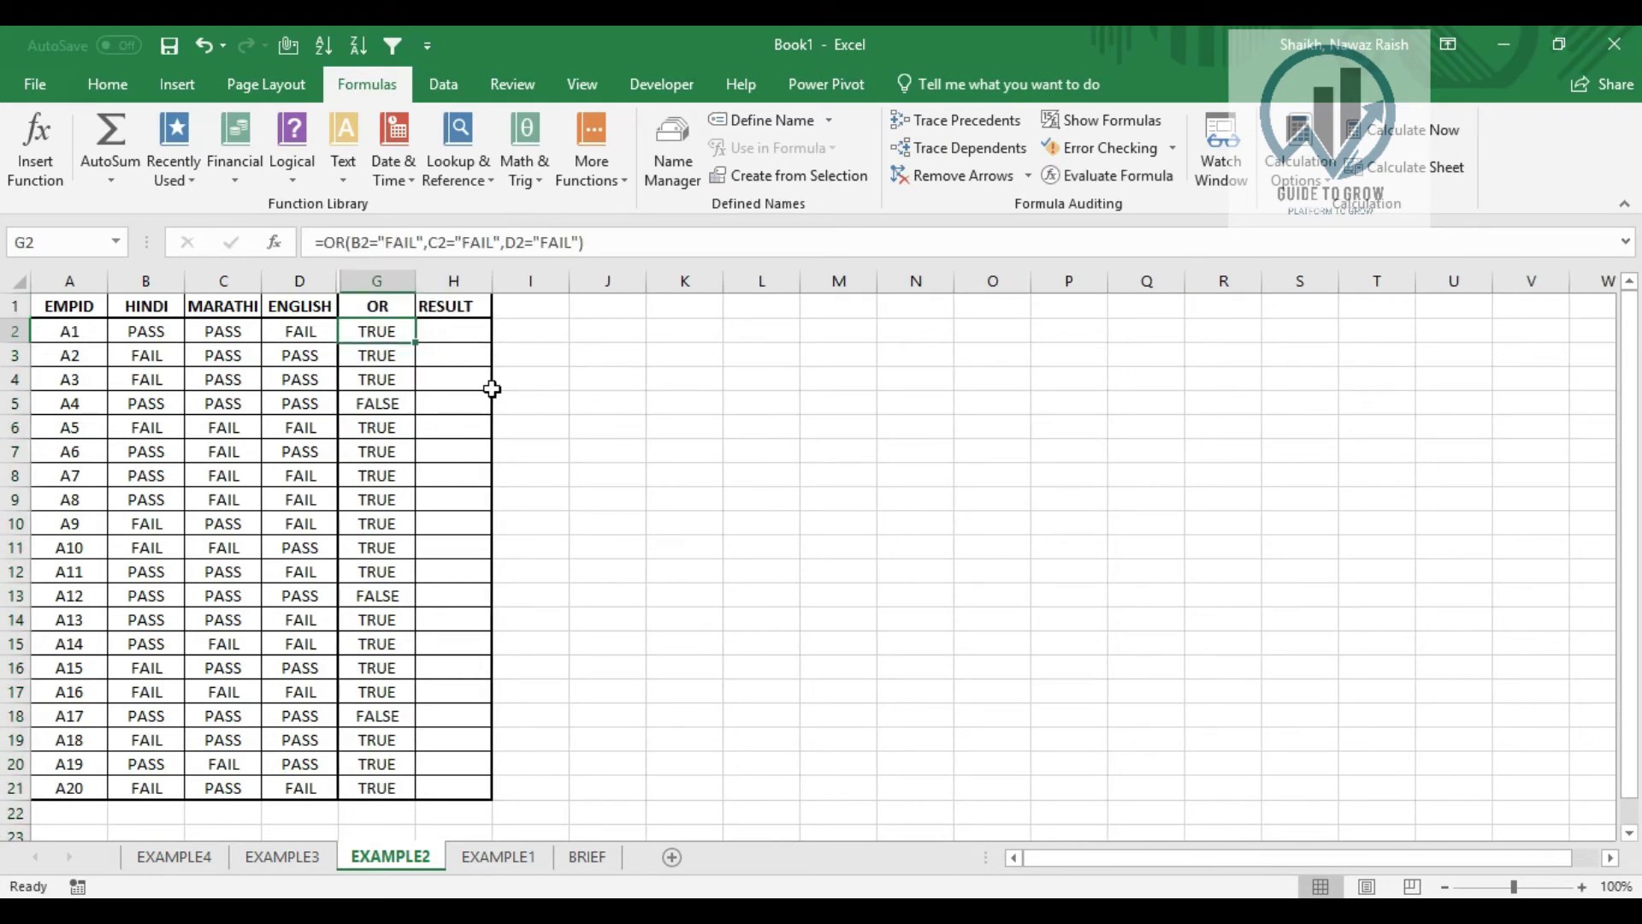
key(F2)
Copy G2's OR test into H2 as =IF(OR(B2="FAIL",C2="FAIL",D2="FAIL"),"FAIL","PASS")
key(shift+Left)
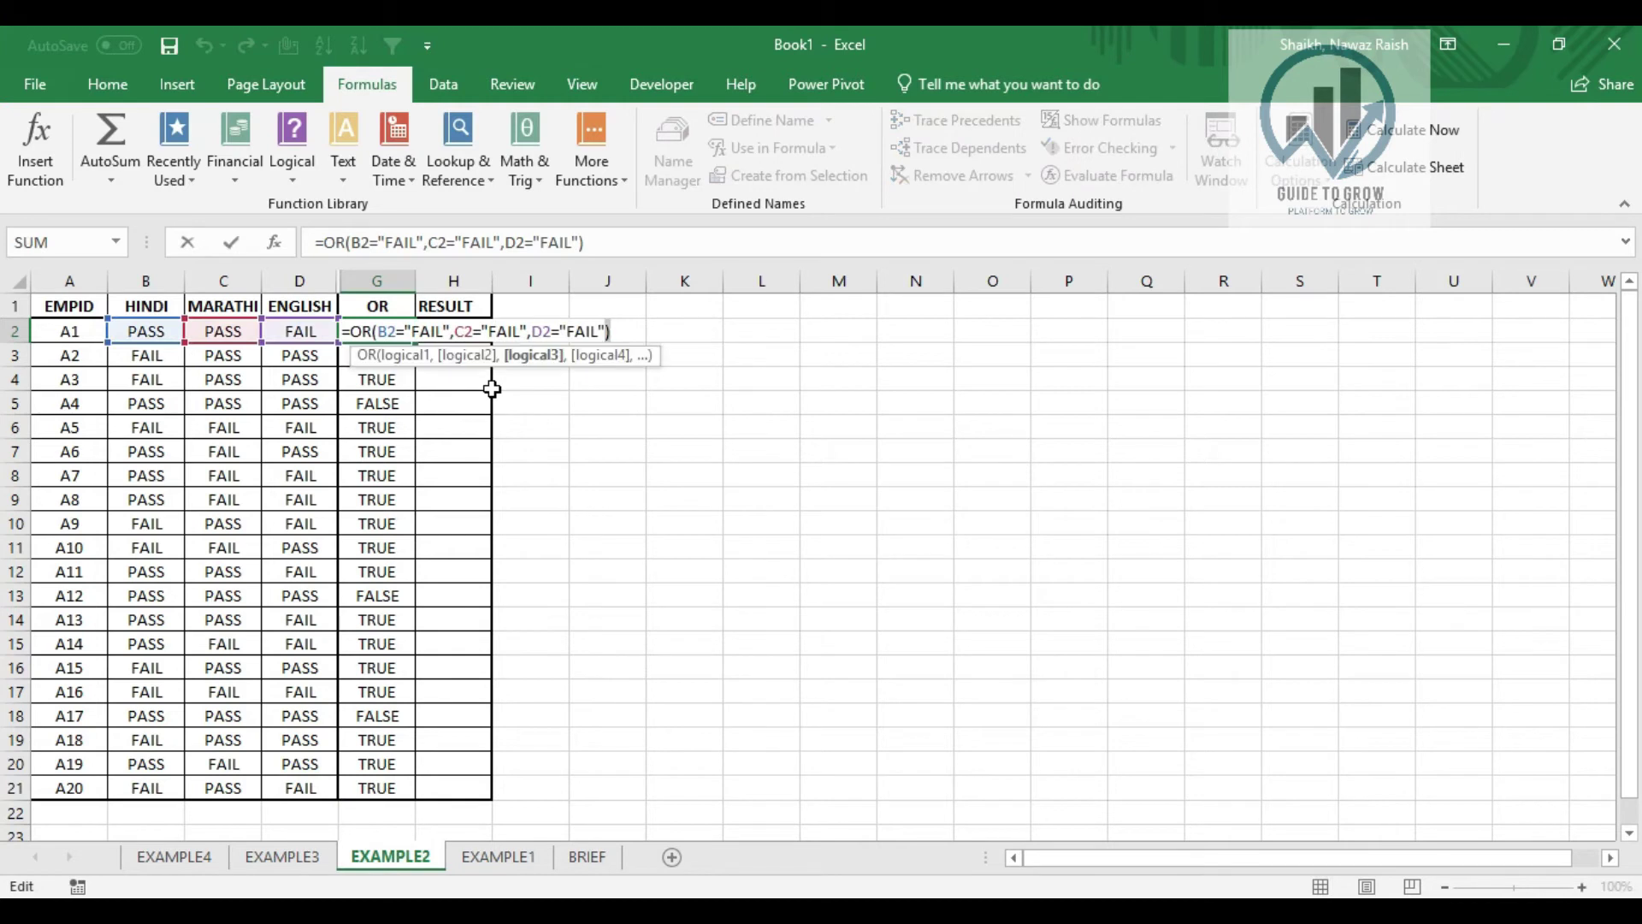
key(shift+Left)
key(shift+Left)
key(shift+Left)
key(shift+Left)
key(shift+Left)
key(shift+Left)
key(shift+Left)
key(shift+Left)
key(shift+Left)
key(ctrl+c)
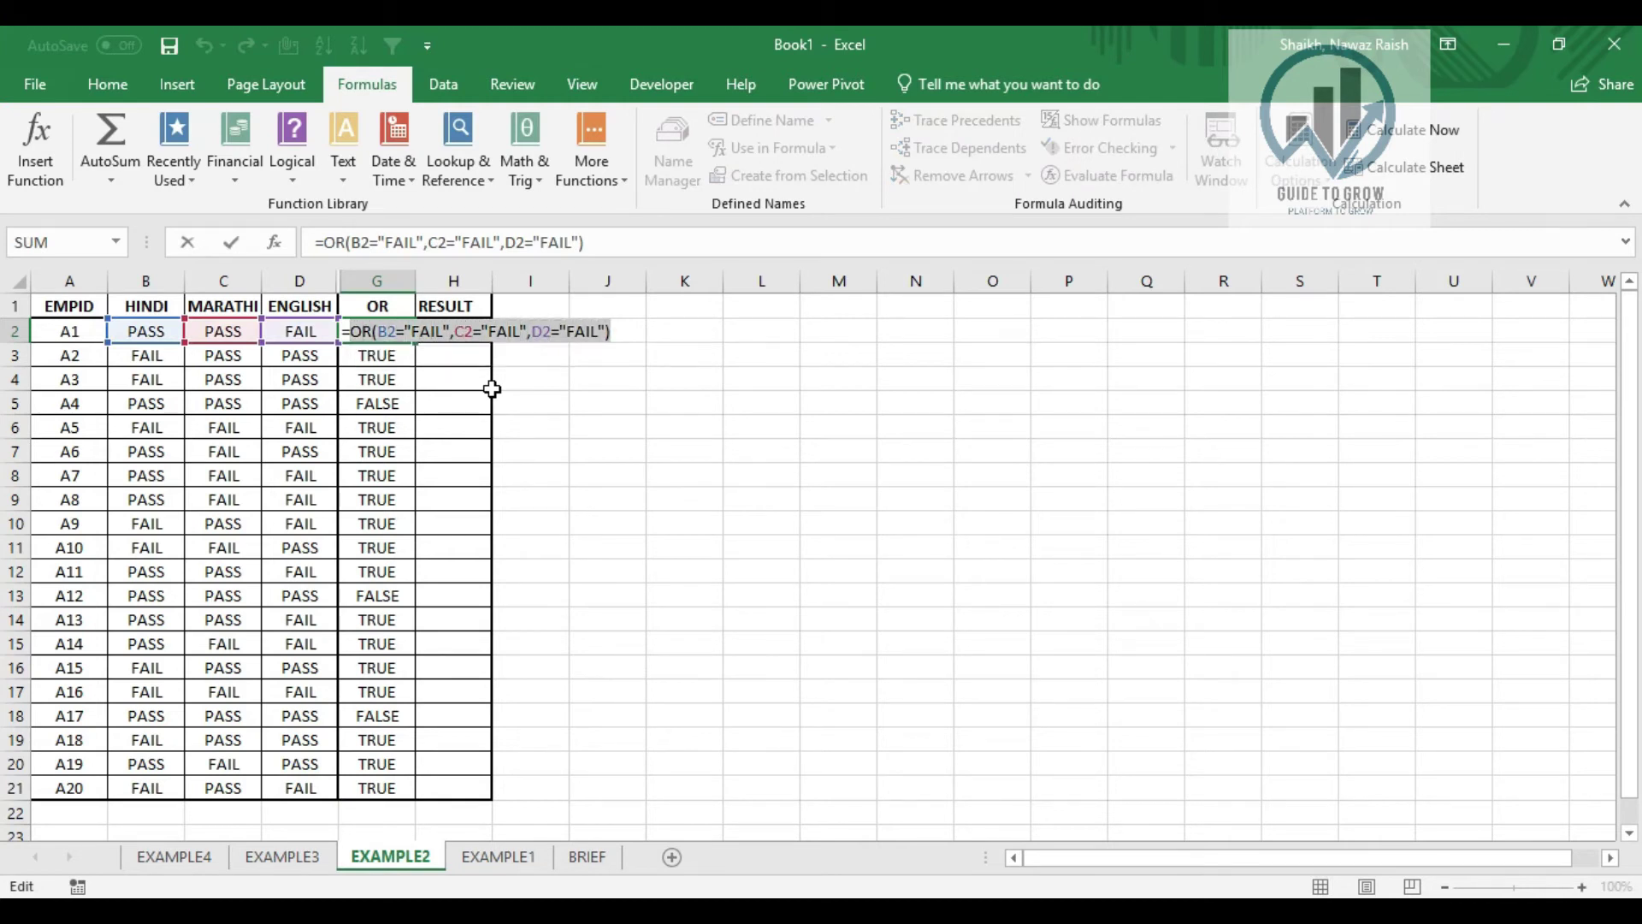
key(Tab)
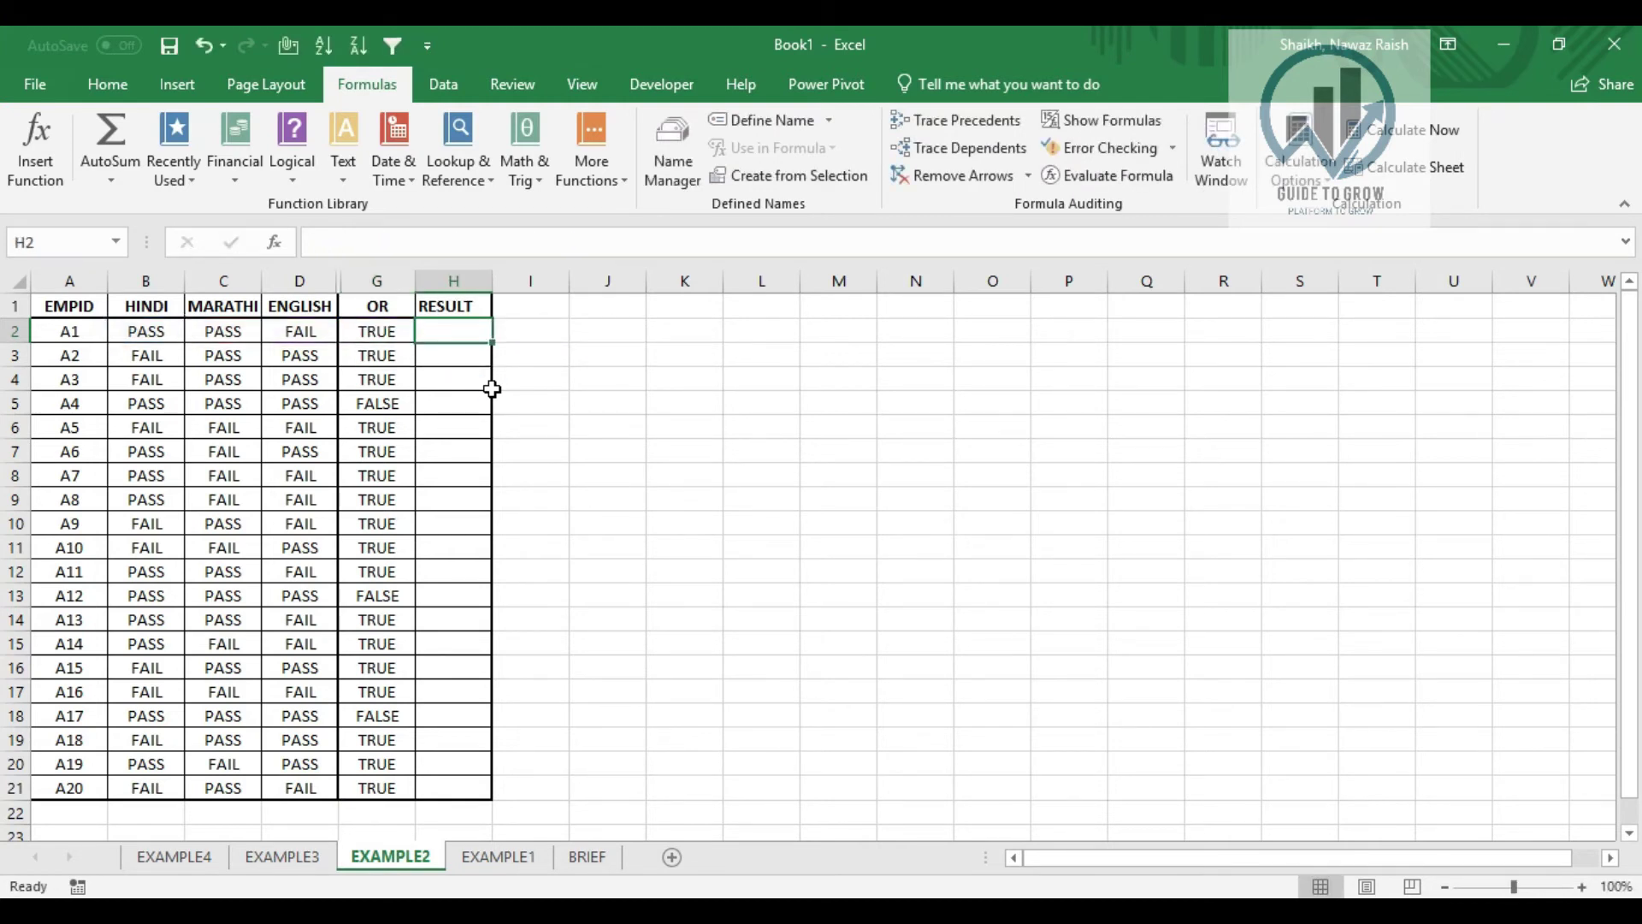
text(=if()
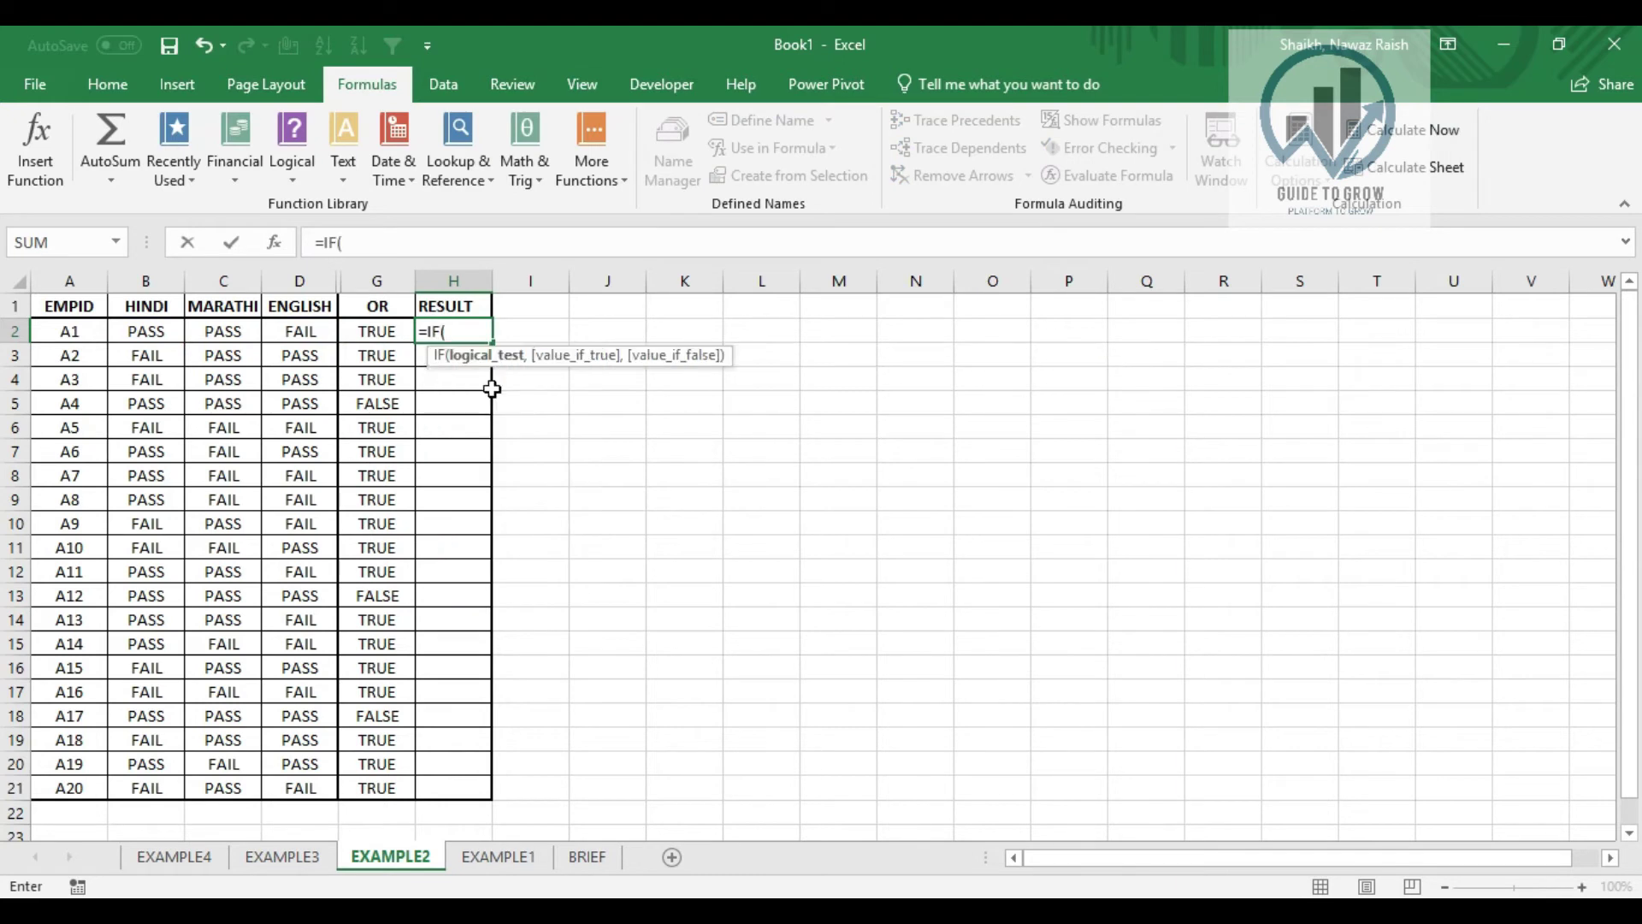
key(ctrl+v)
text(,)
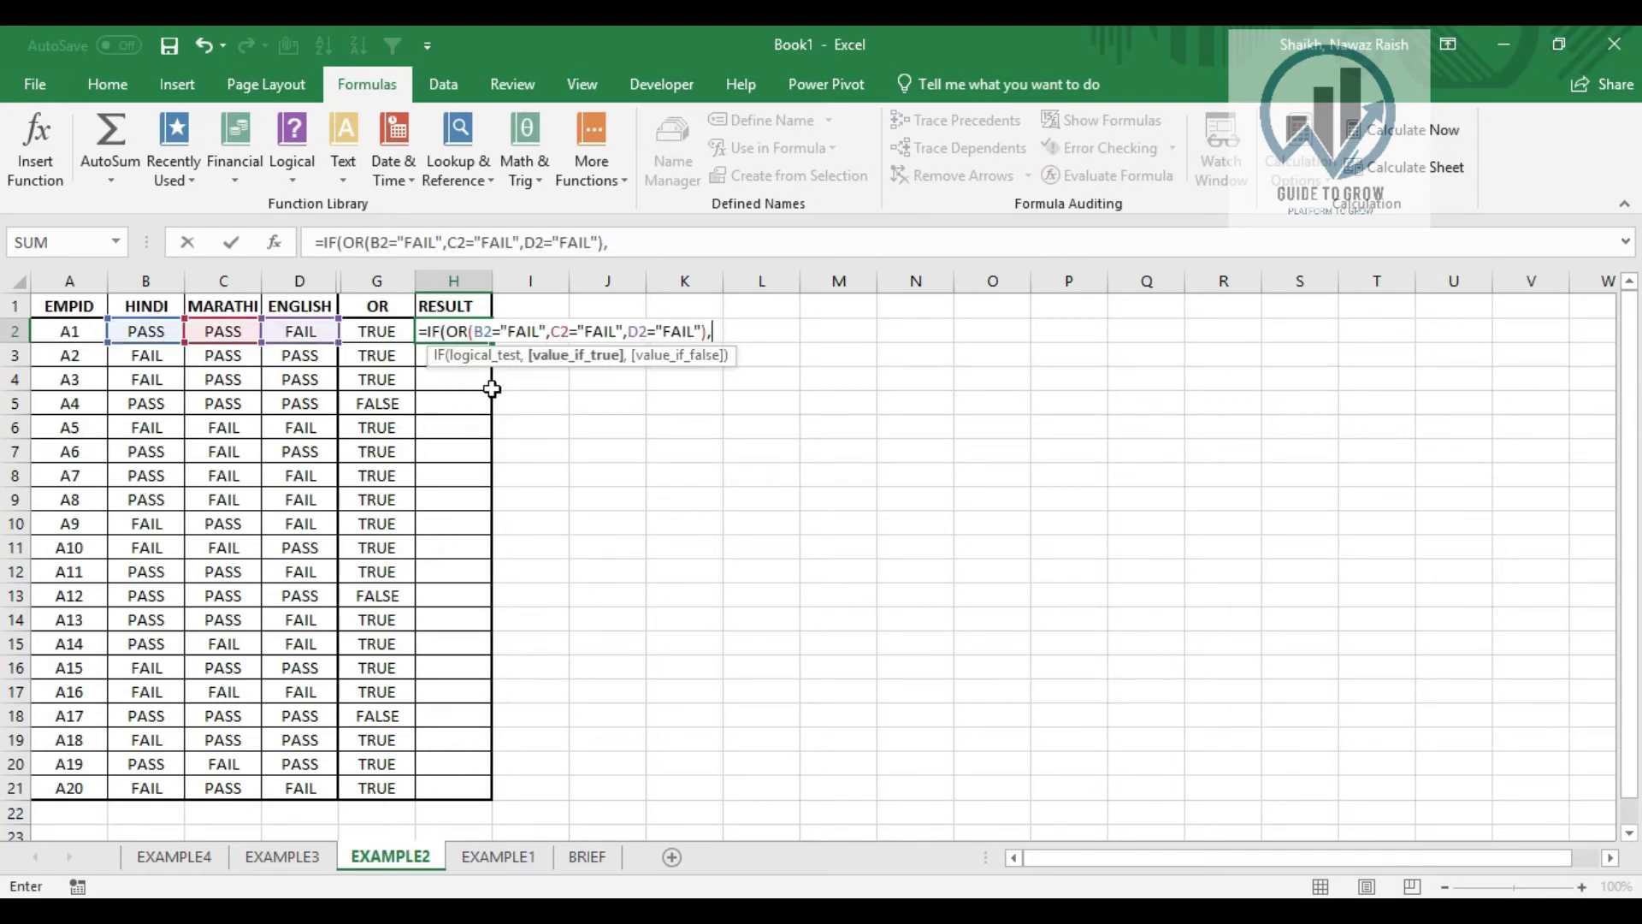
text("FAIL")
text(,")
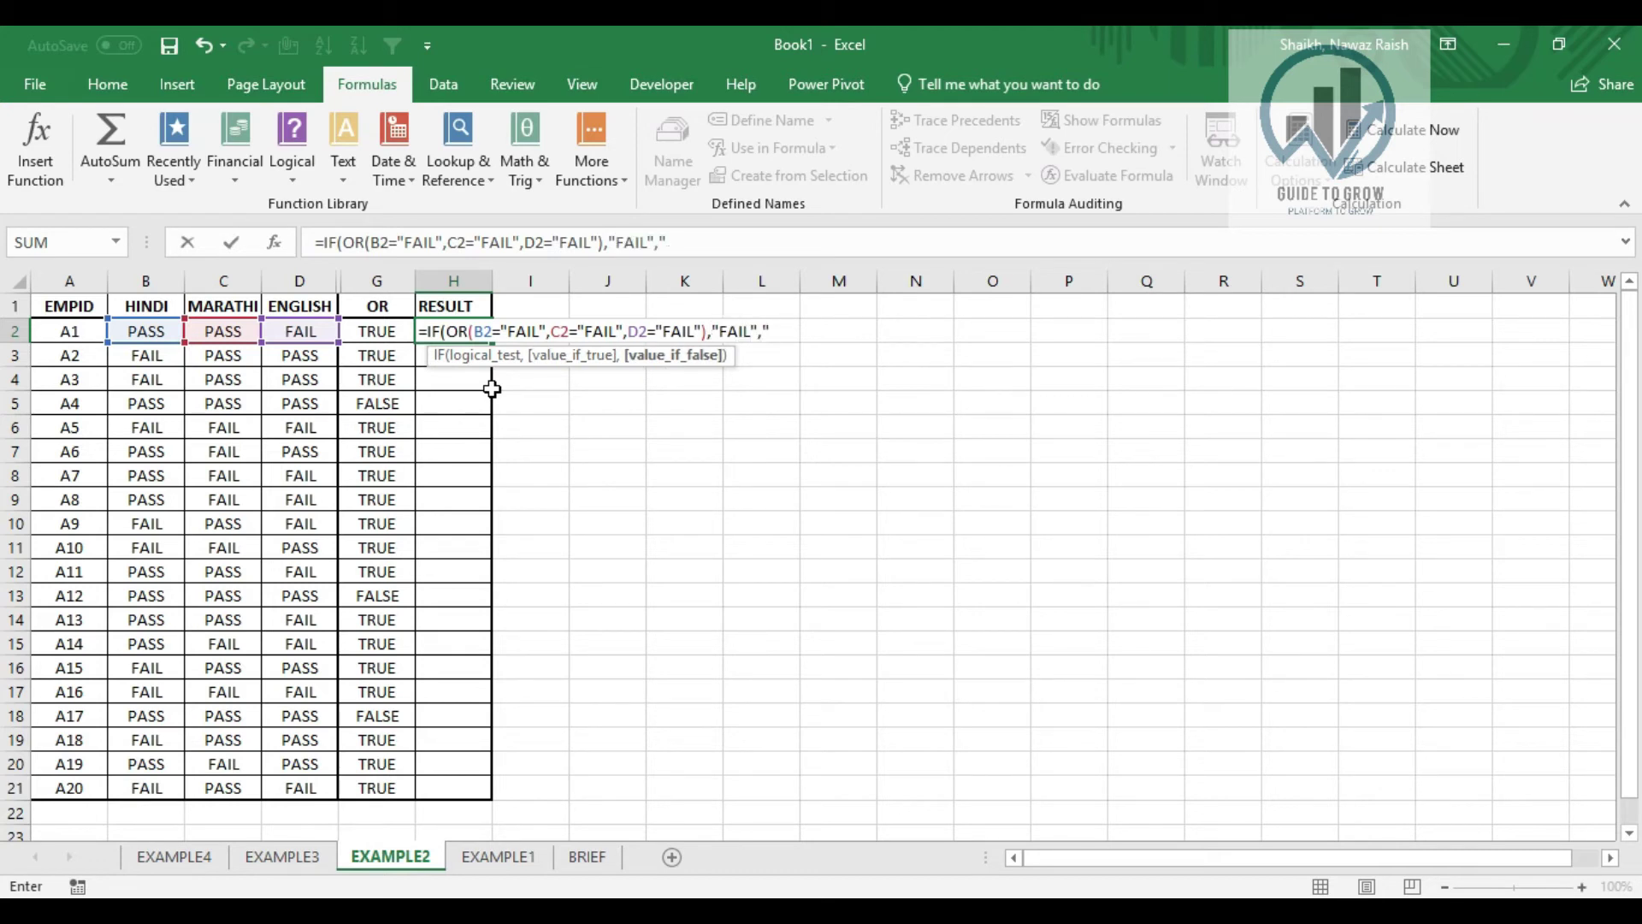
text(PASS")
text())
Commit the H2 formula and paste it as formulas into H2:H21
key(Return)
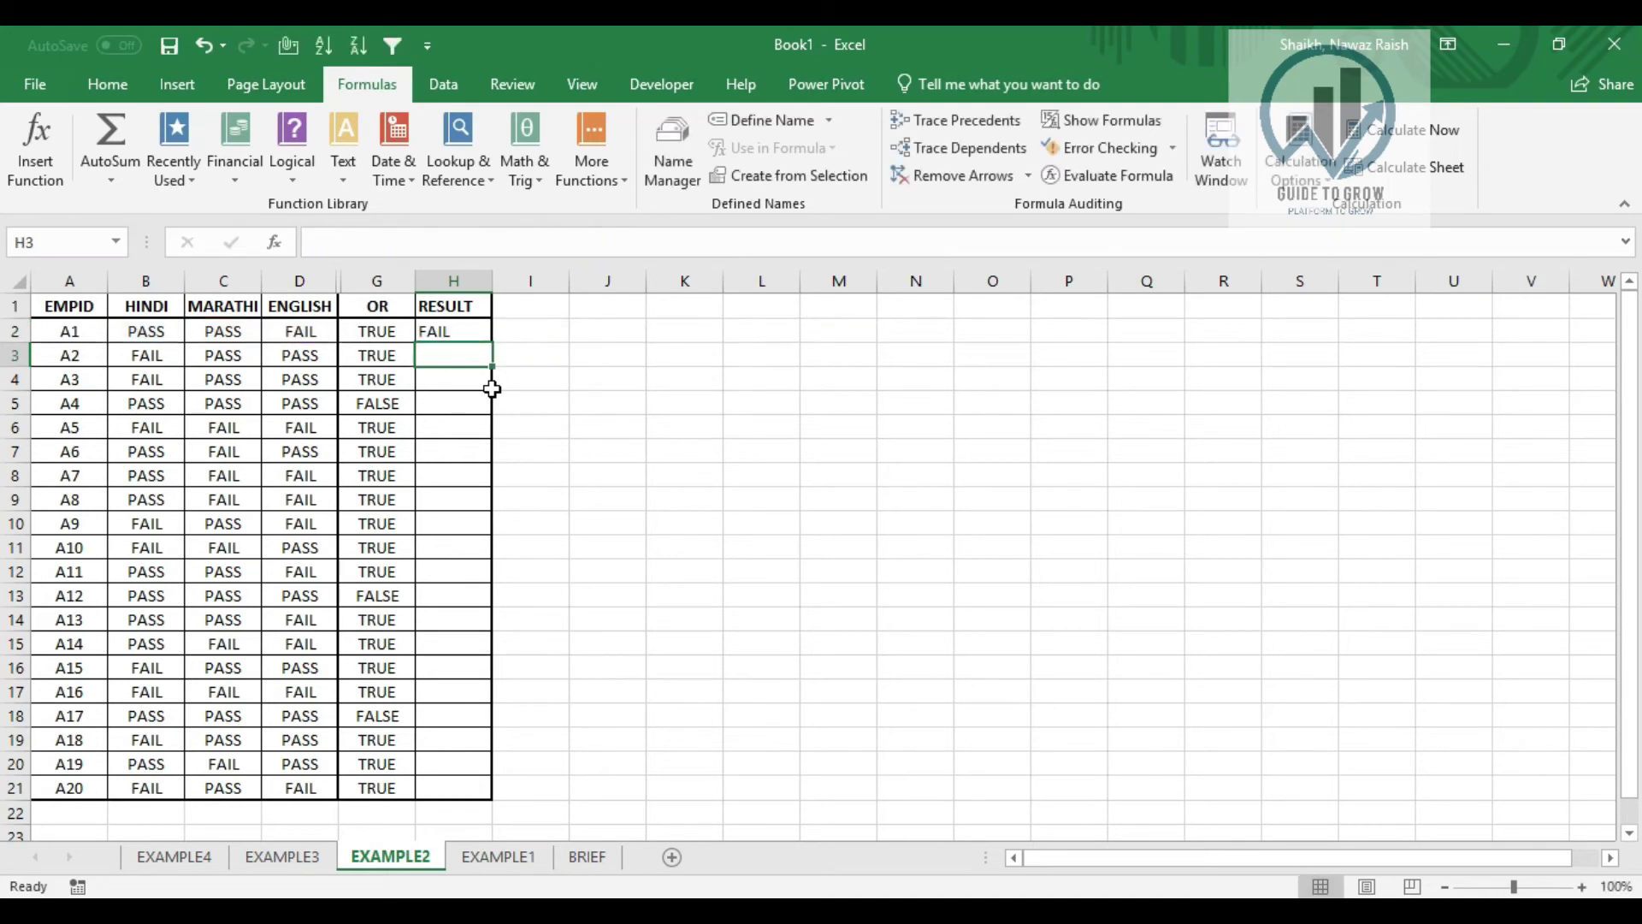
key(Up)
key(ctrl+c)
drag(453, 788, 453, 331)
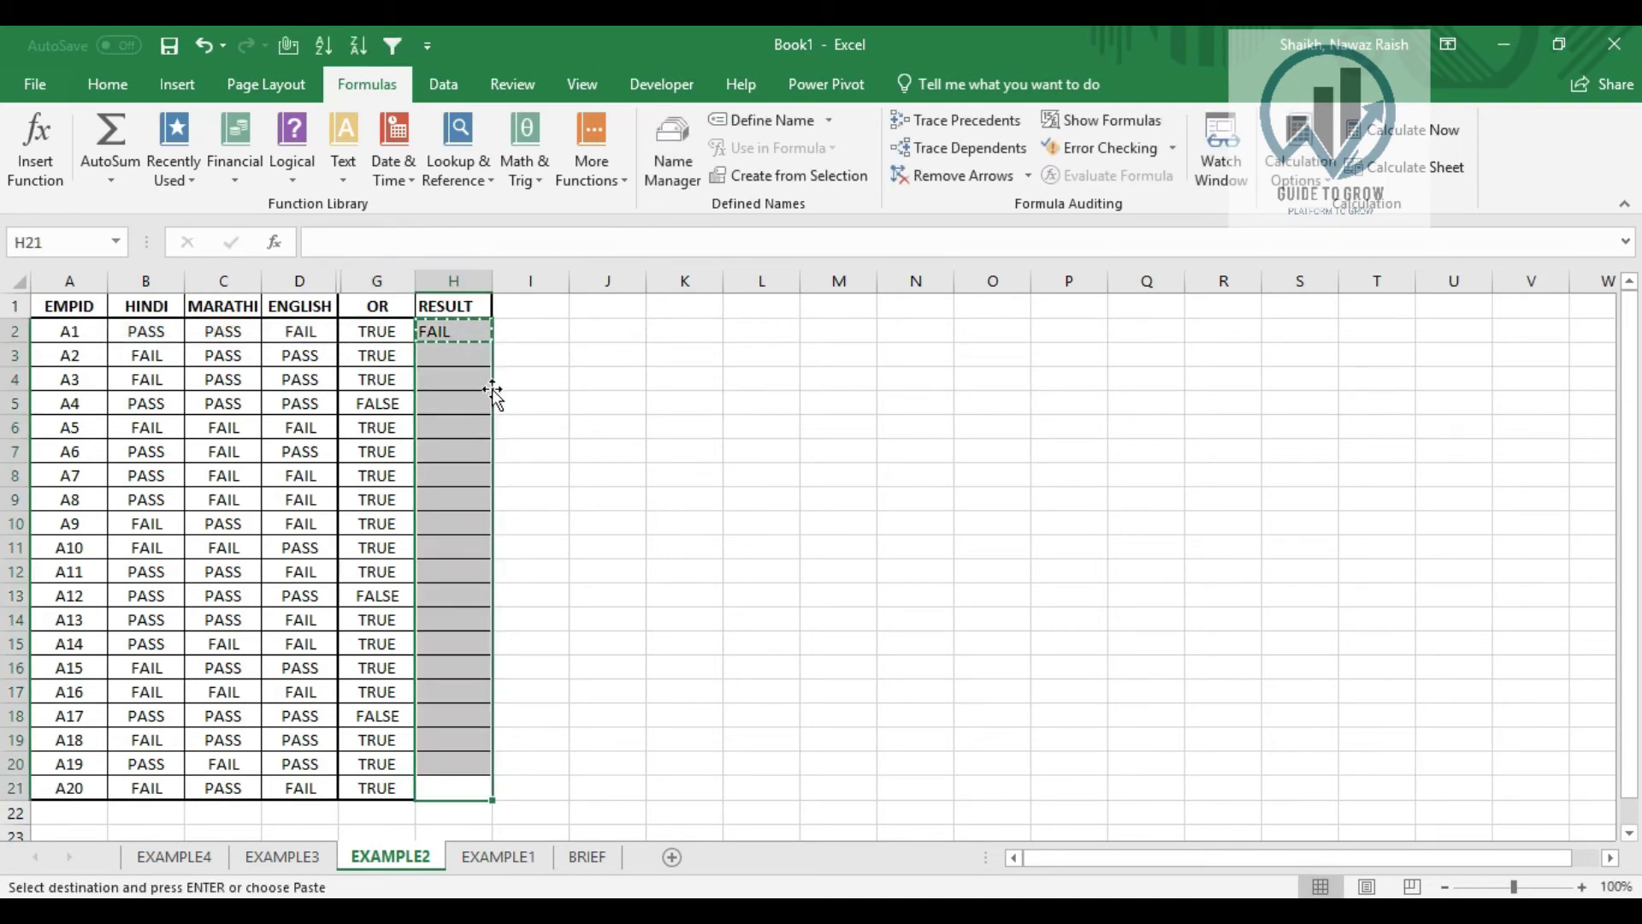
key(ctrl+alt+v)
key(f)
key(Return)
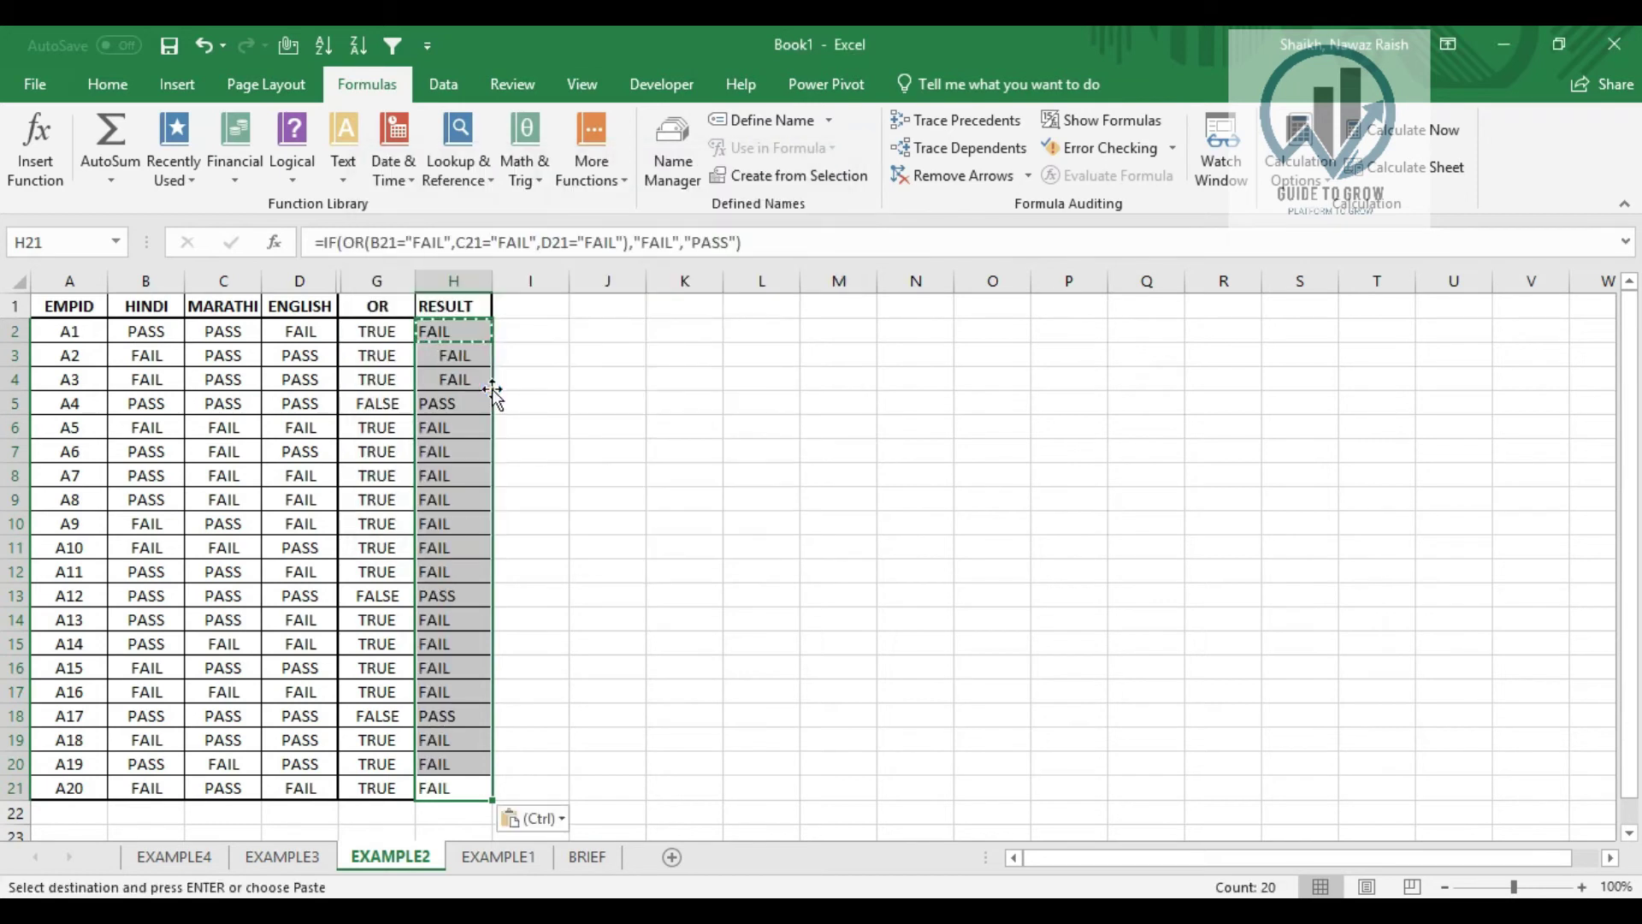
Select the columns from ENGLISH across to the OR column
key(Up)
key(Left)
key(Left)
key(ctrl+space)
key(shift+Right)
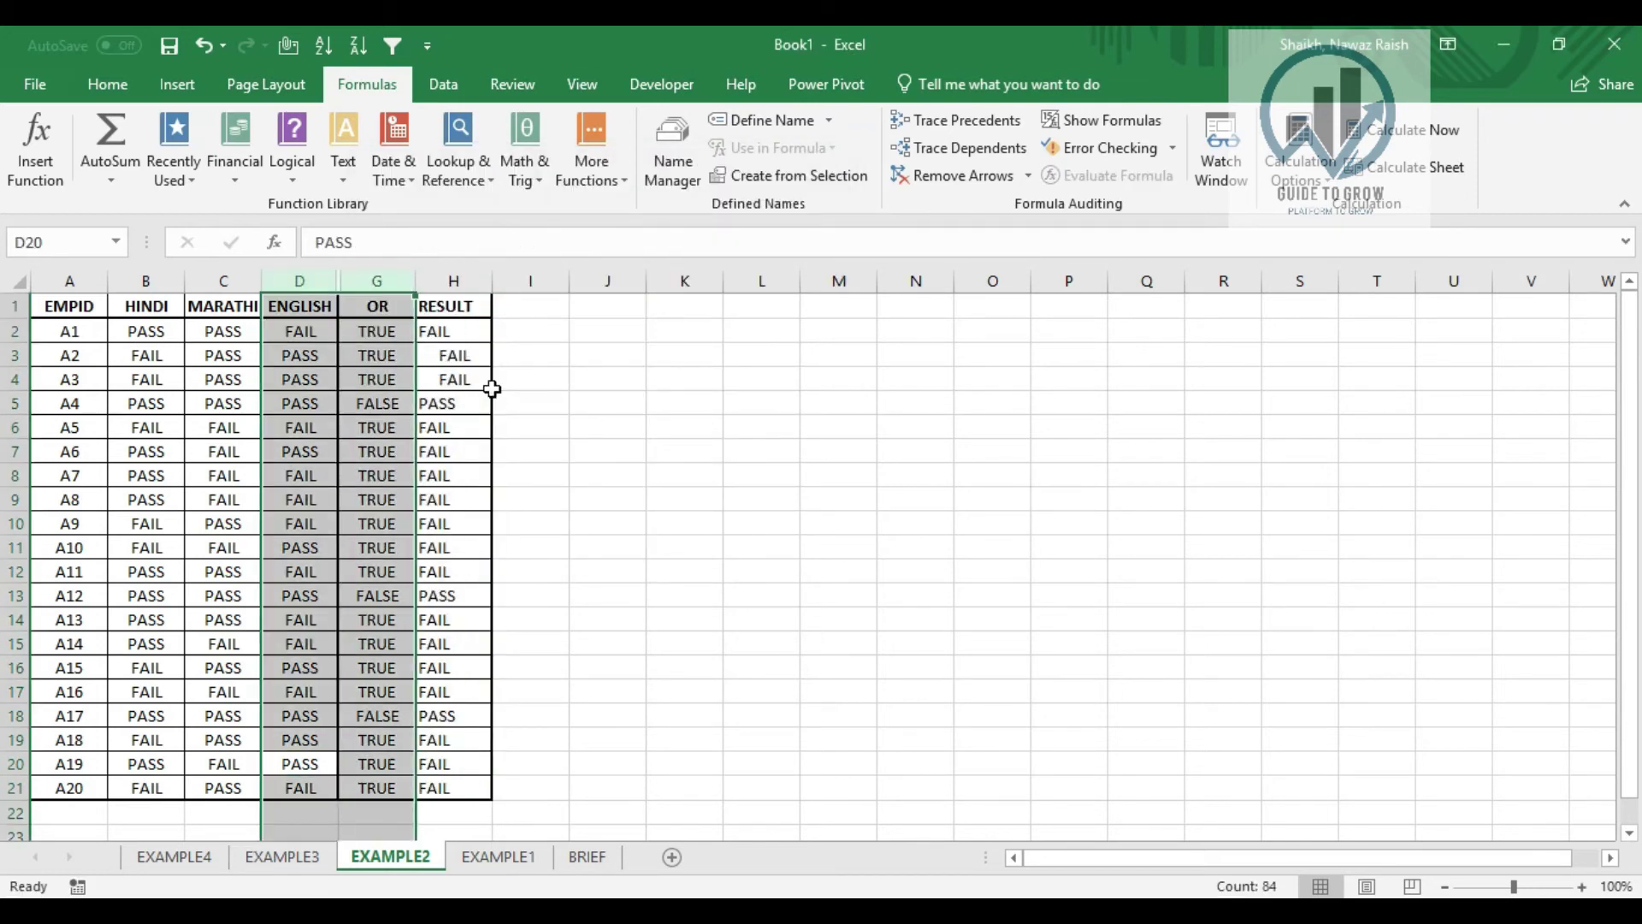
key(alt)
key(Escape)
Unhide the AND and RESULT columns, then hide the AND and OR columns
key(shift+F10)
key(u)
key(Right)
key(Right)
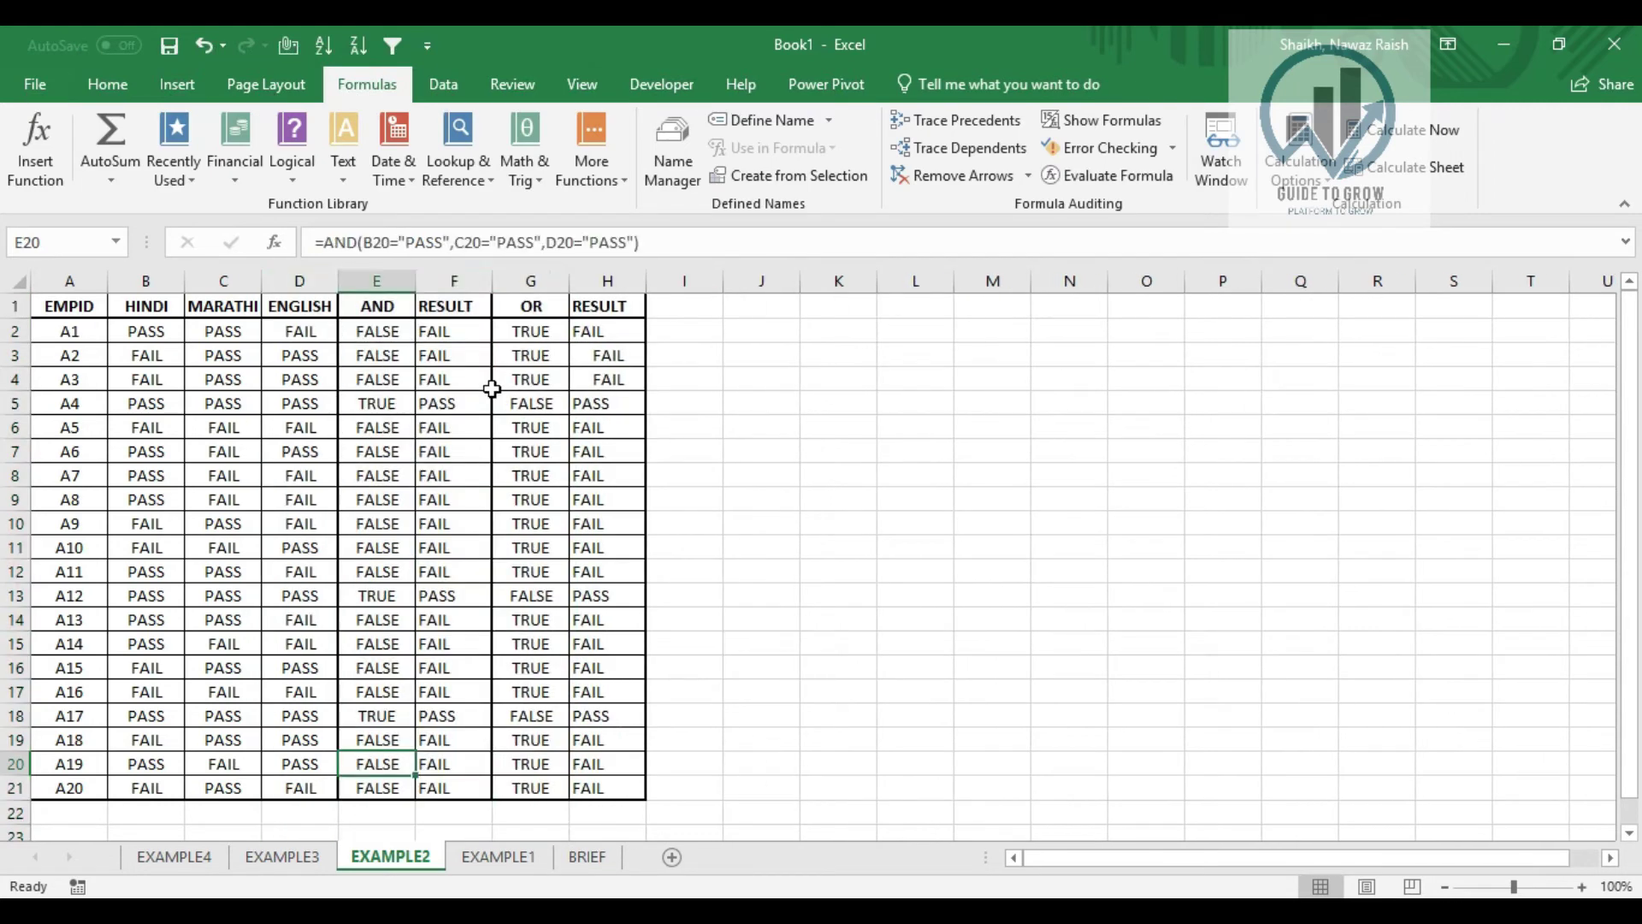
key(Left)
key(ctrl+space)
key(shift+F10)
key(h)
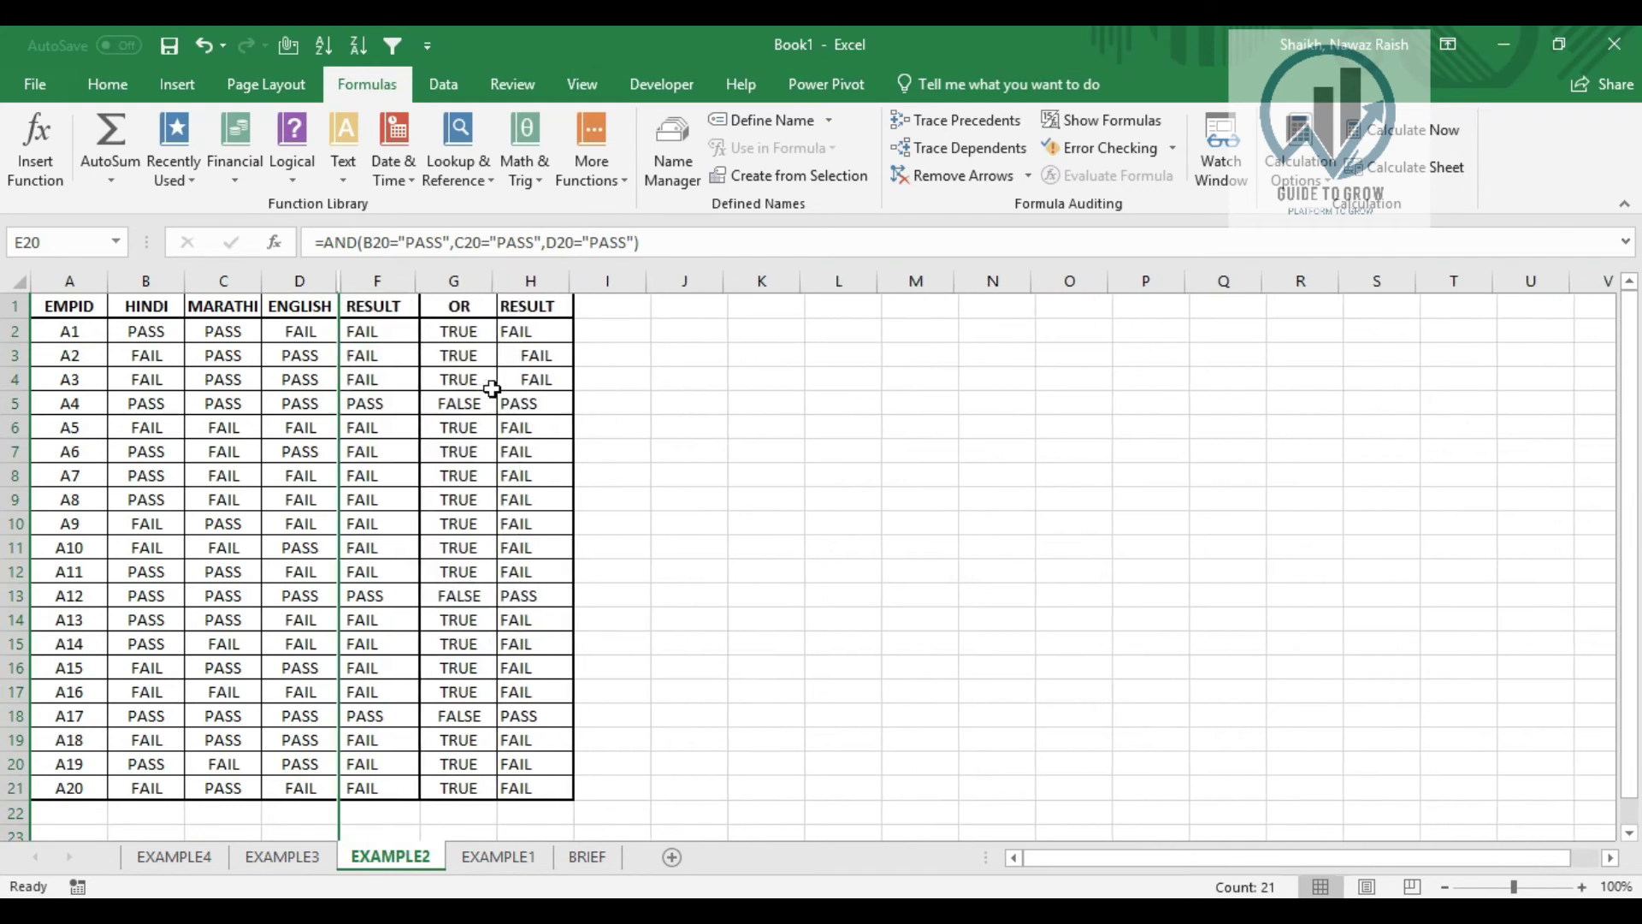
key(Right)
key(Right)
key(ctrl+space)
key(shift+F10)
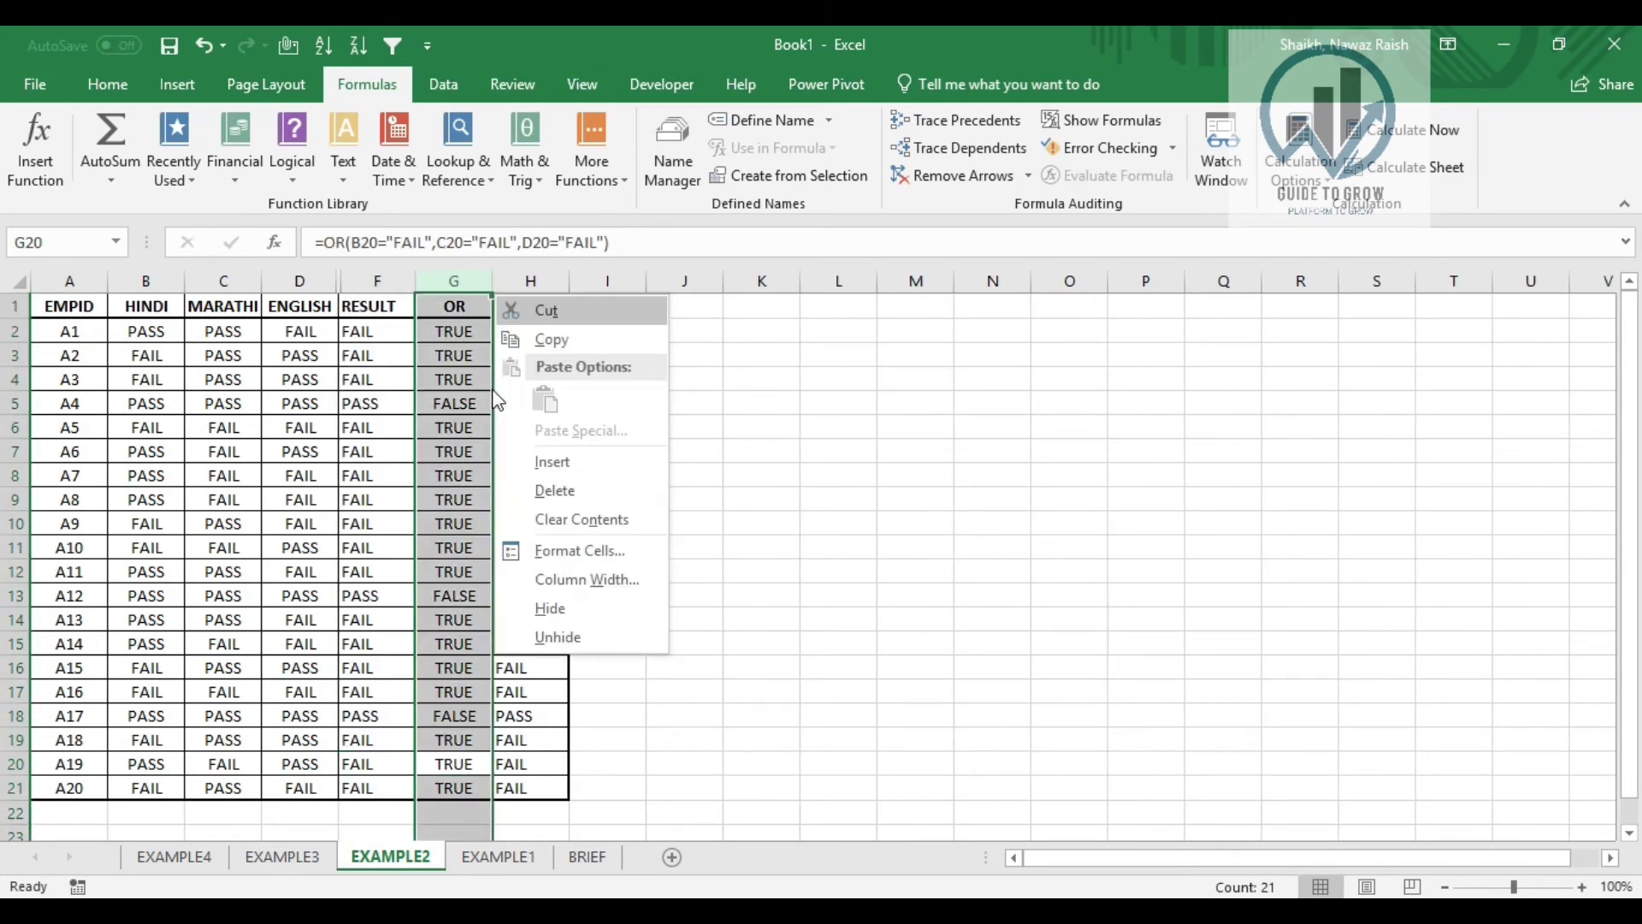
key(h)
Centre the OR-based results in H2:H21
key(Left)
key(ctrl+Up)
key(Right)
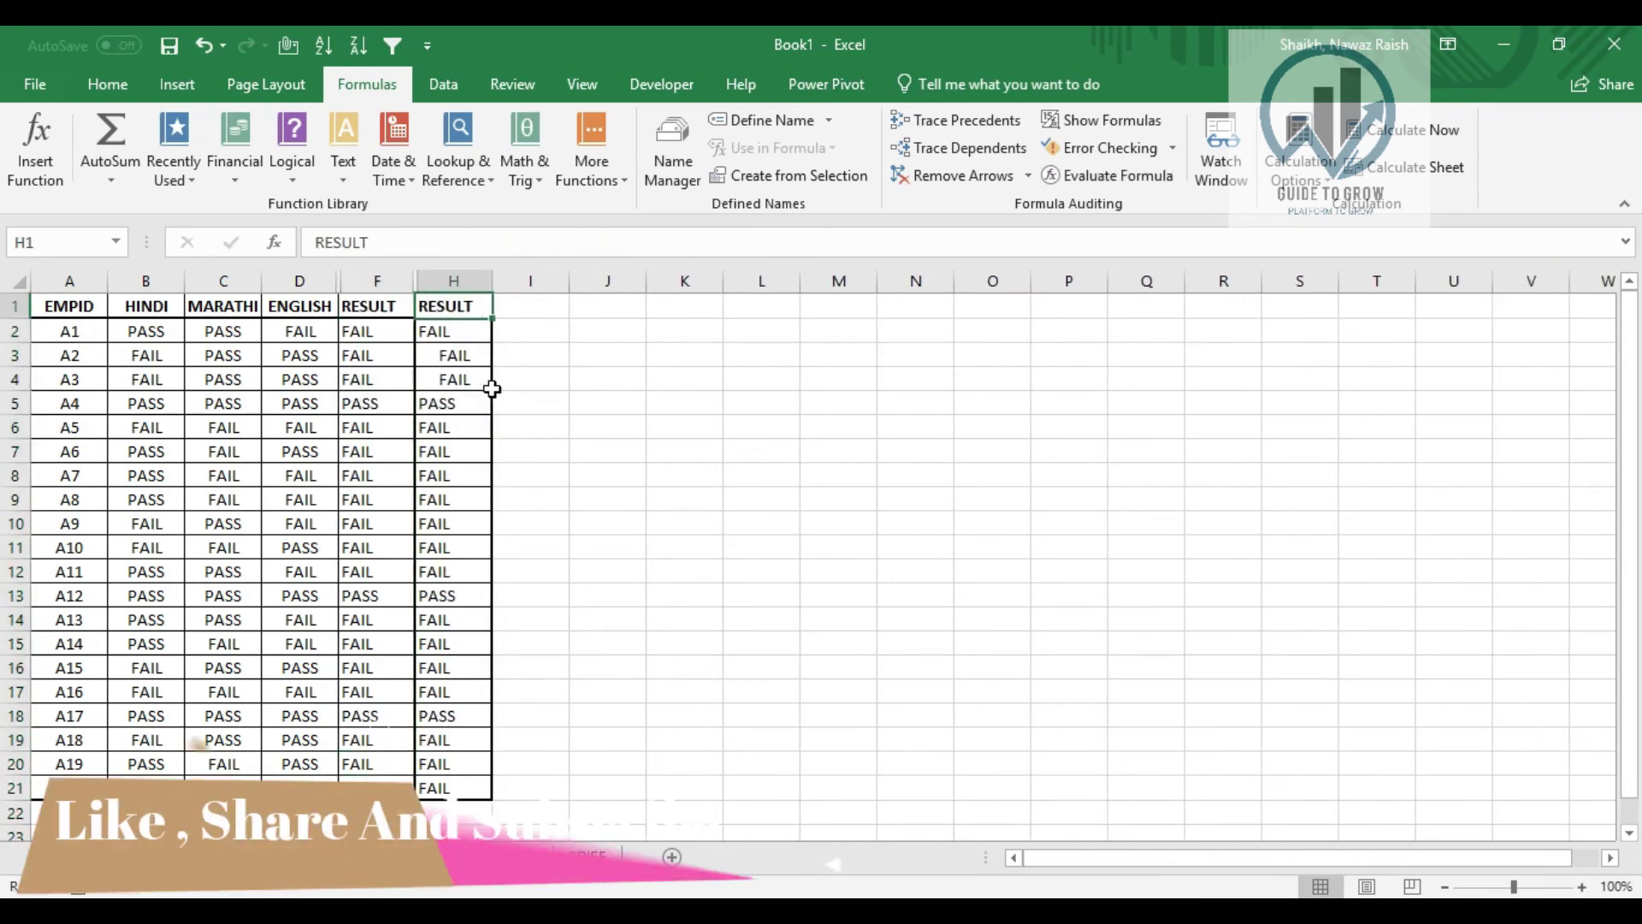
key(Down)
key(ctrl+shift+Down)
key(alt+h)
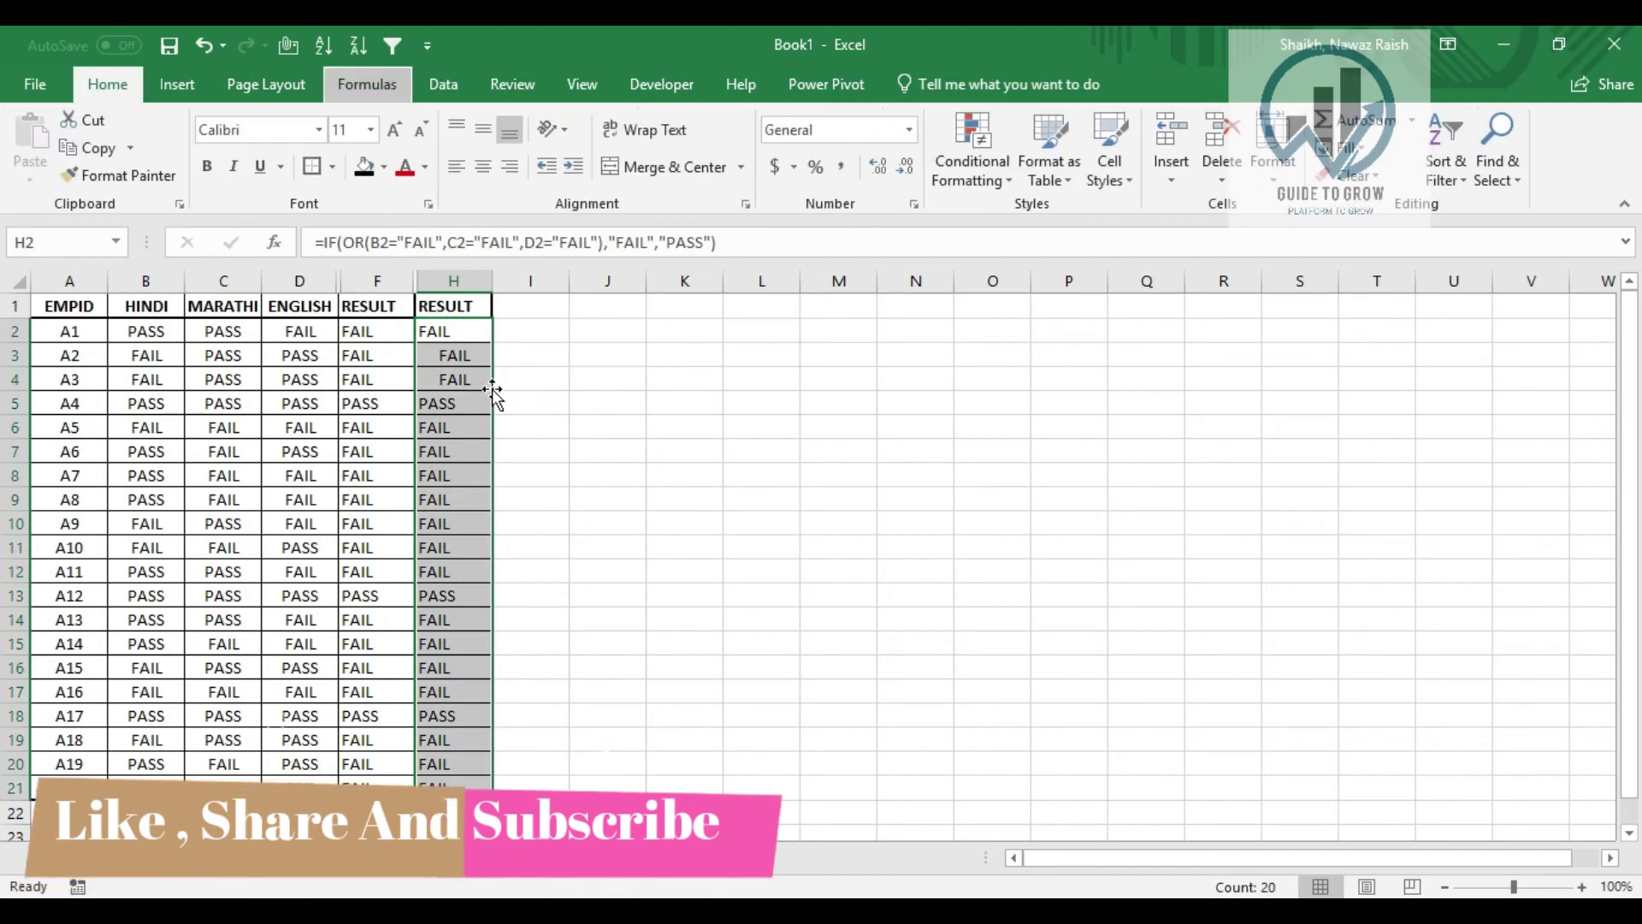
key(a)
key(c)
key(Left)
key(Down)
Centre the AND-based results in F2:F21 and move to the EXAMPLE3 sheet
key(Up)
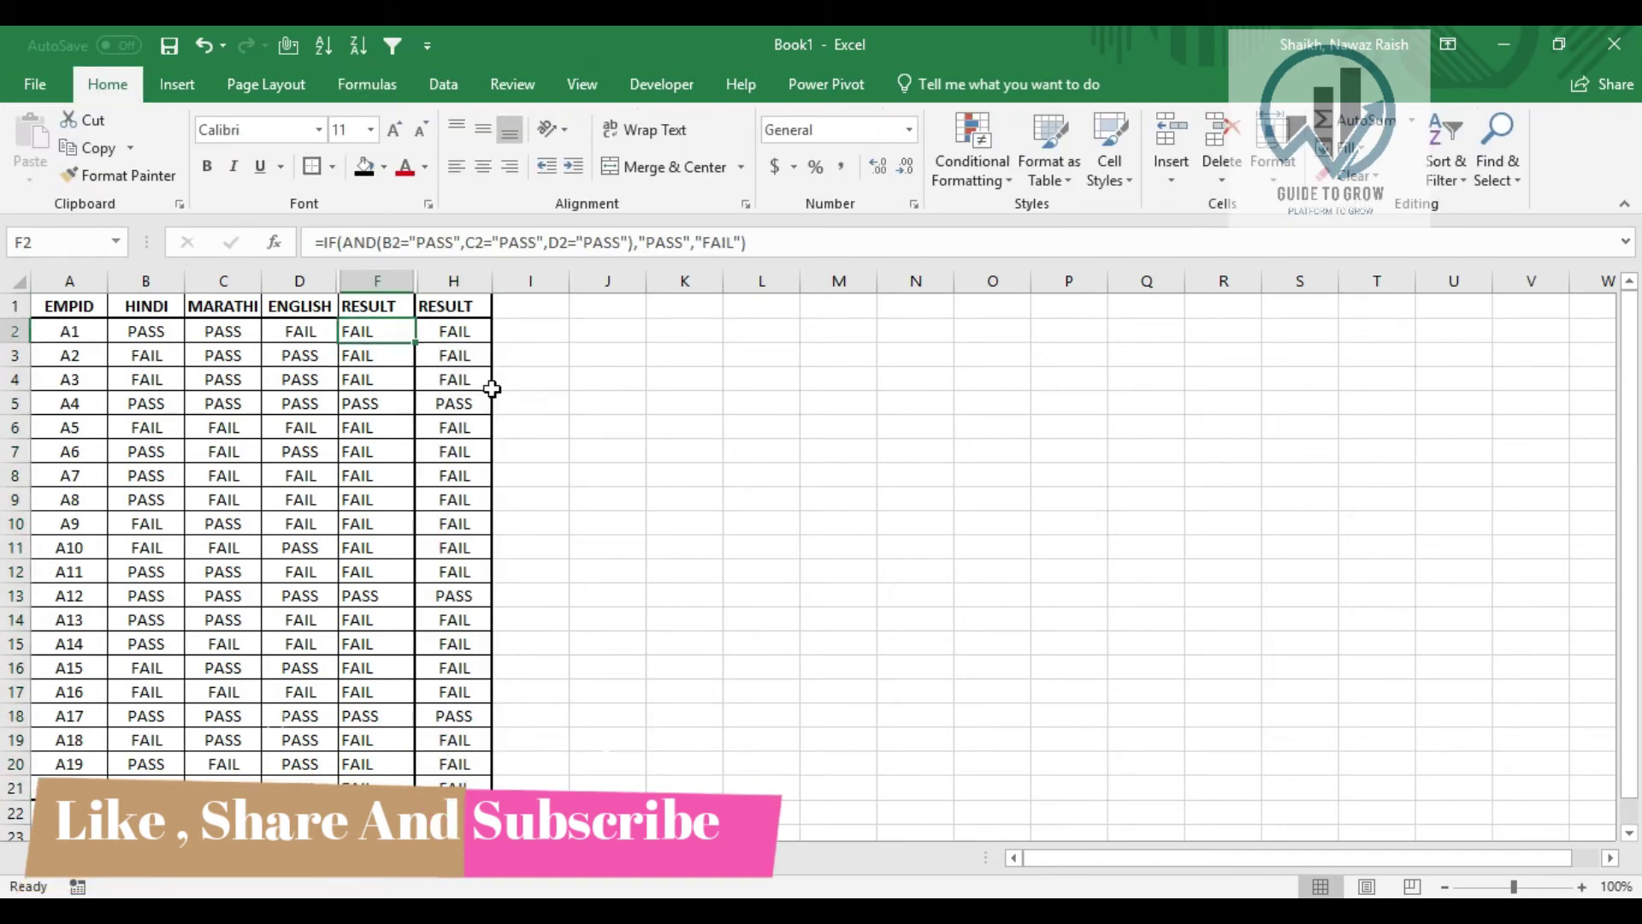
key(ctrl+shift+Down)
key(alt+h)
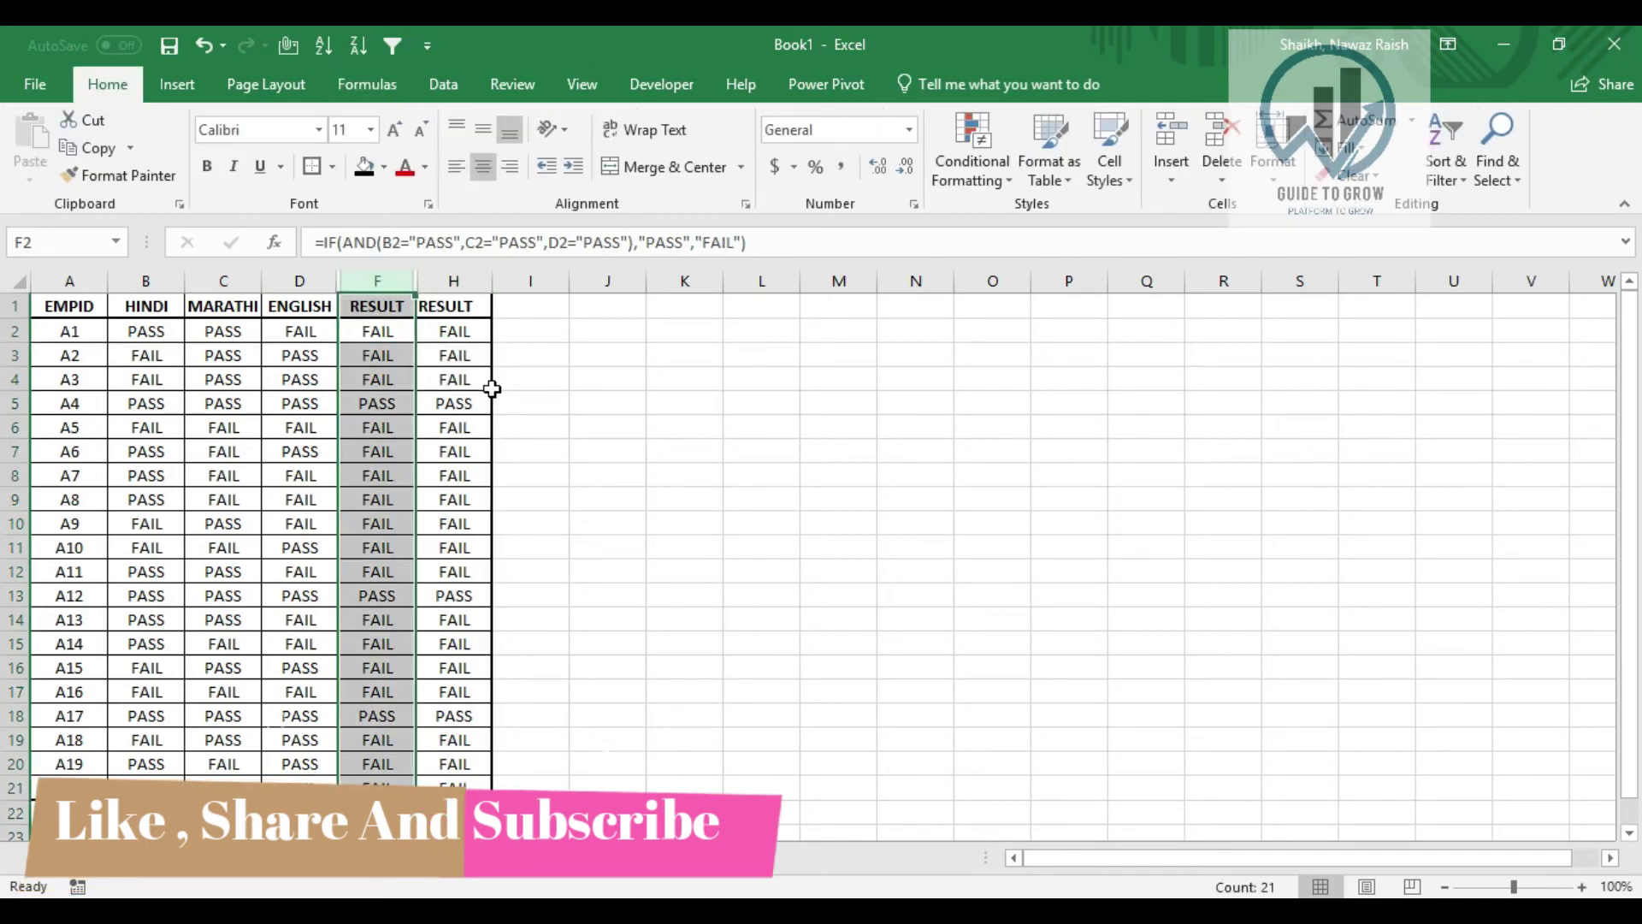
key(a)
key(c)
key(Down)
key(Up)
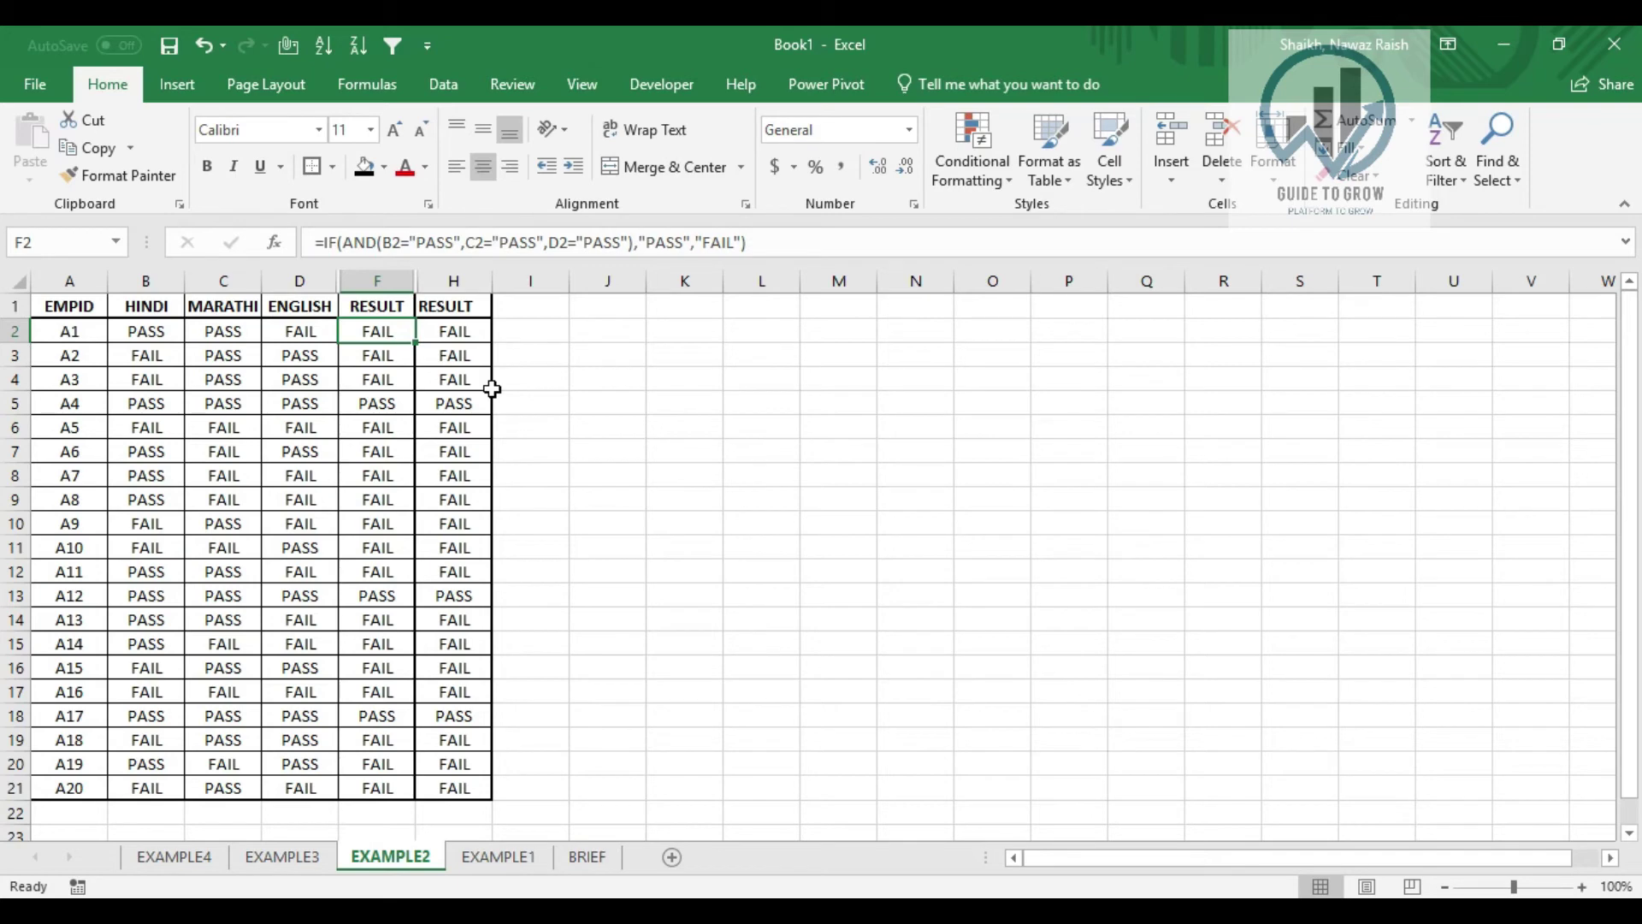
key(ctrl+Page_Up)
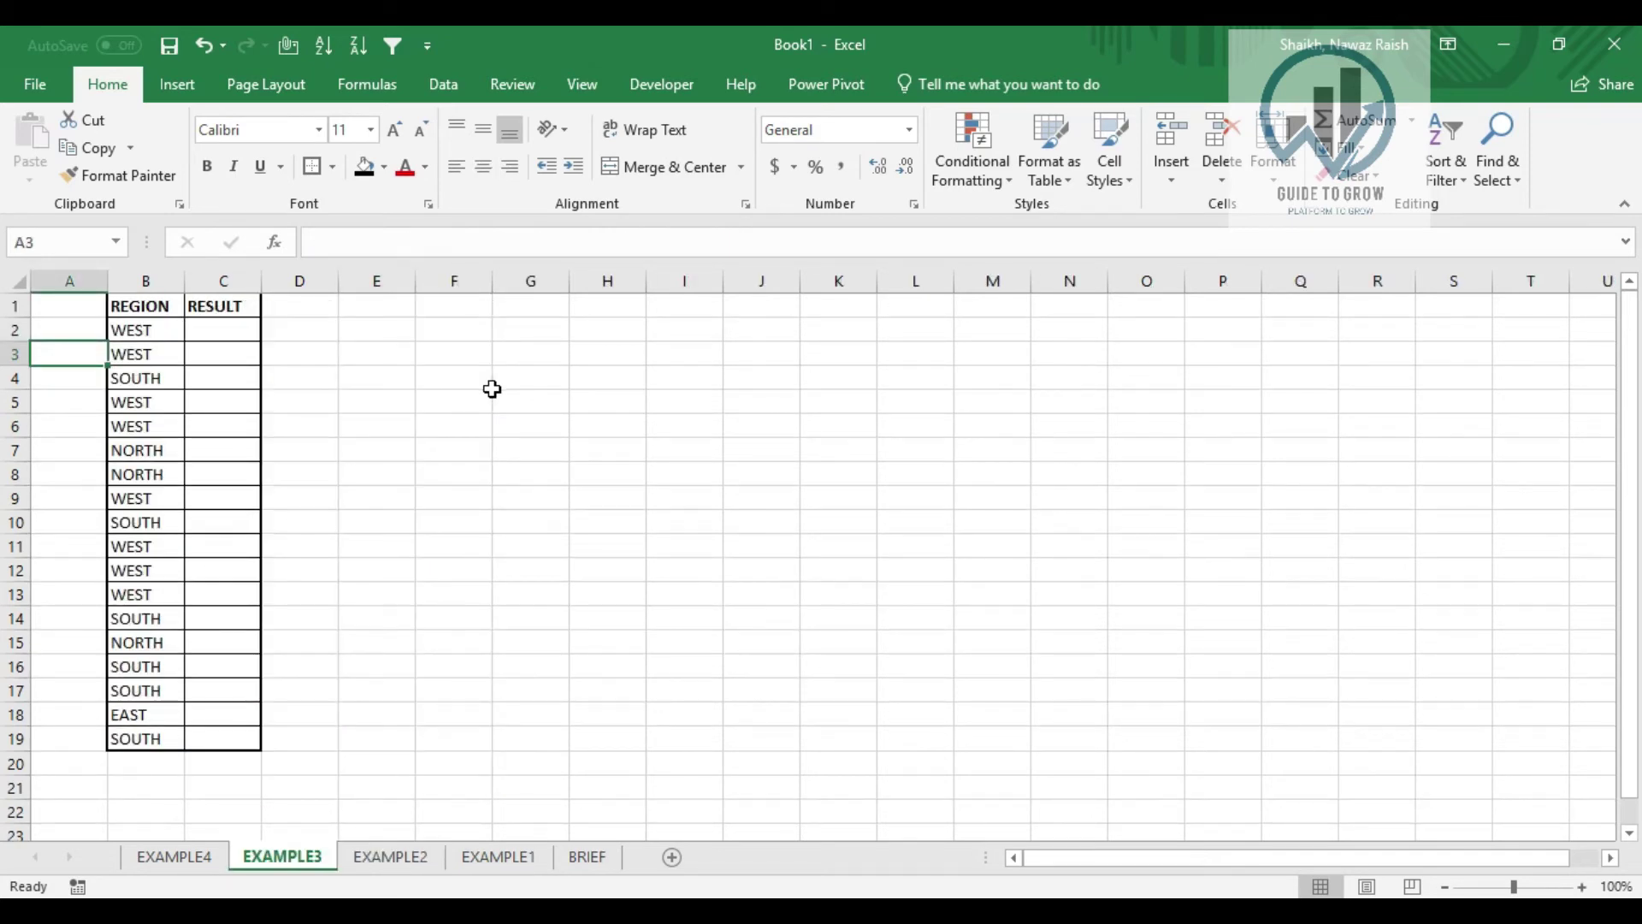
key(Right)
key(Right)
key(Right)
key(Right)
key(Right)
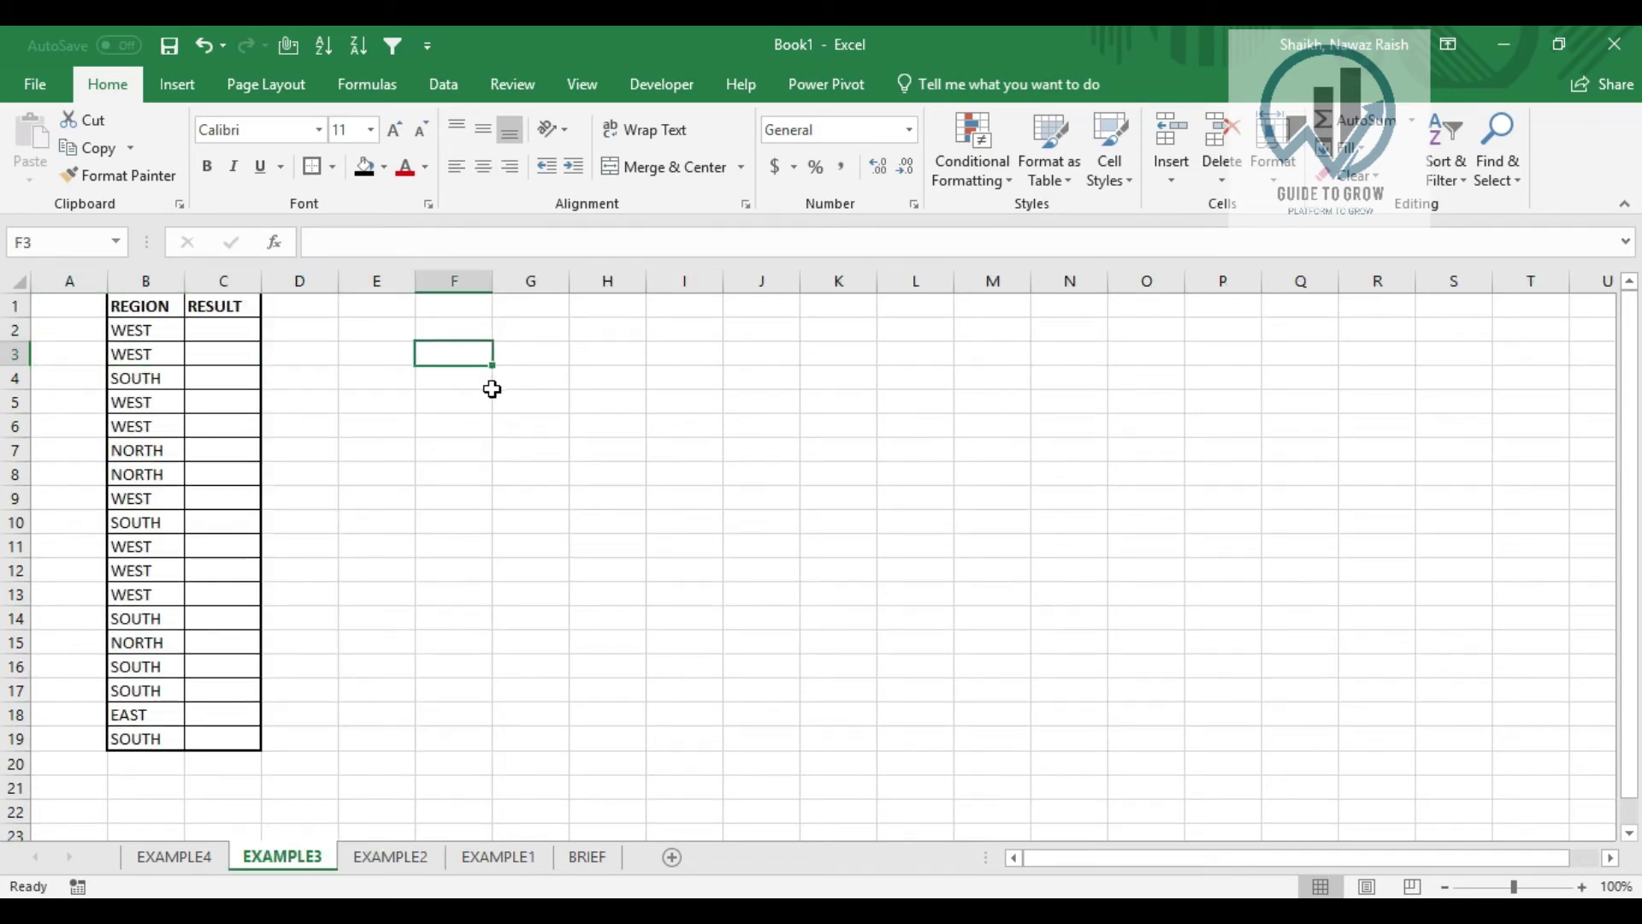
text(SOUTH)
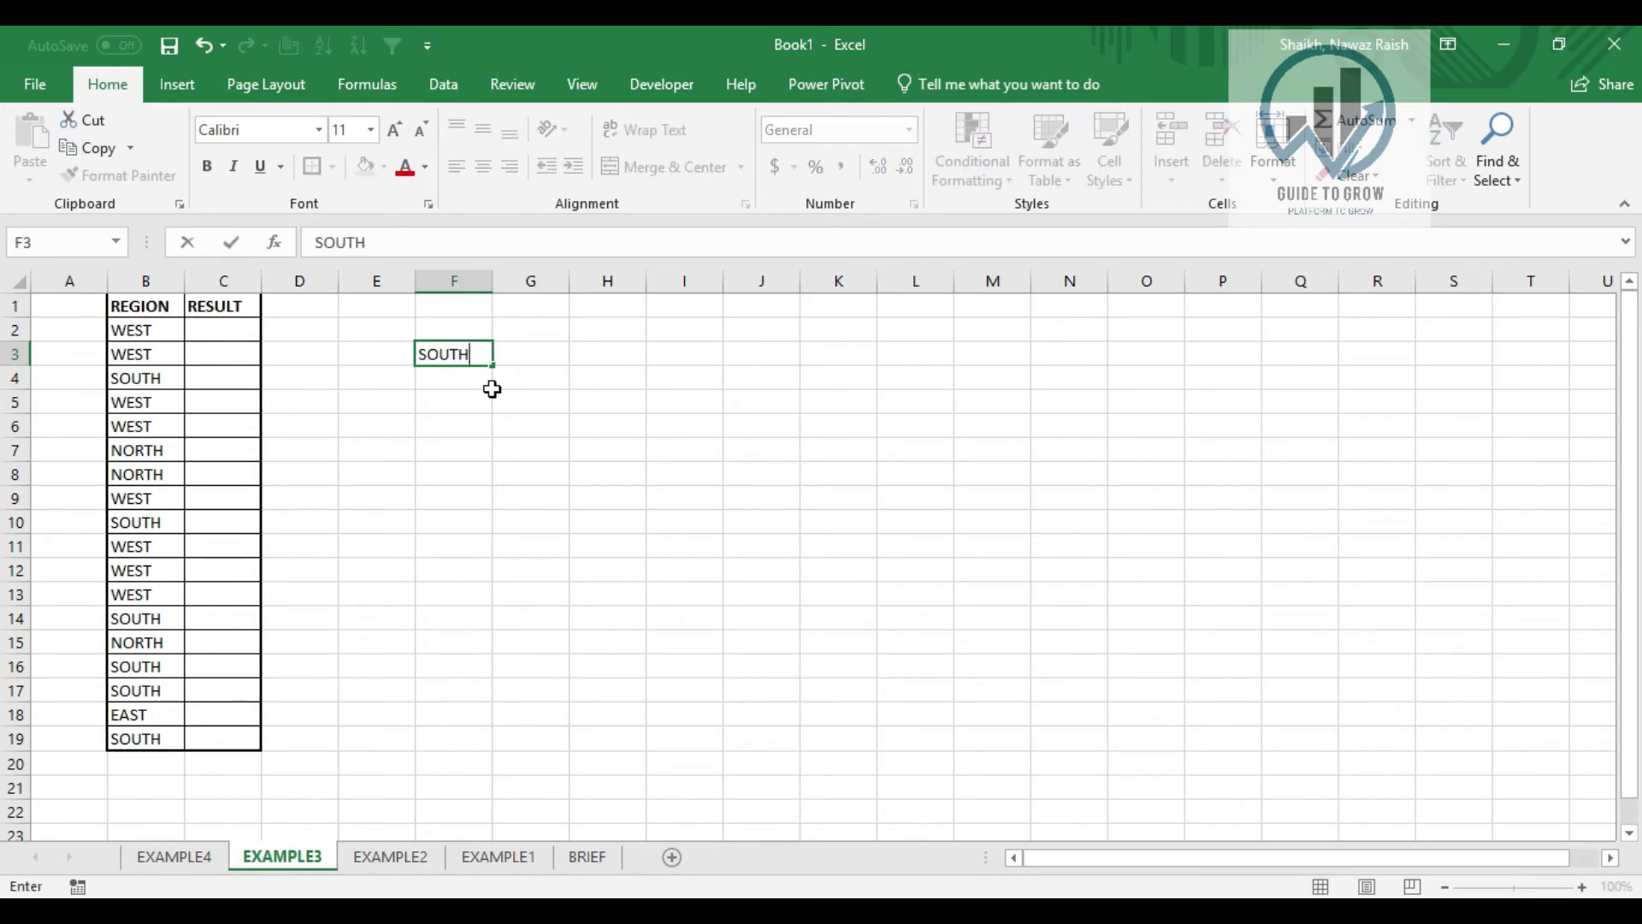
key(Tab)
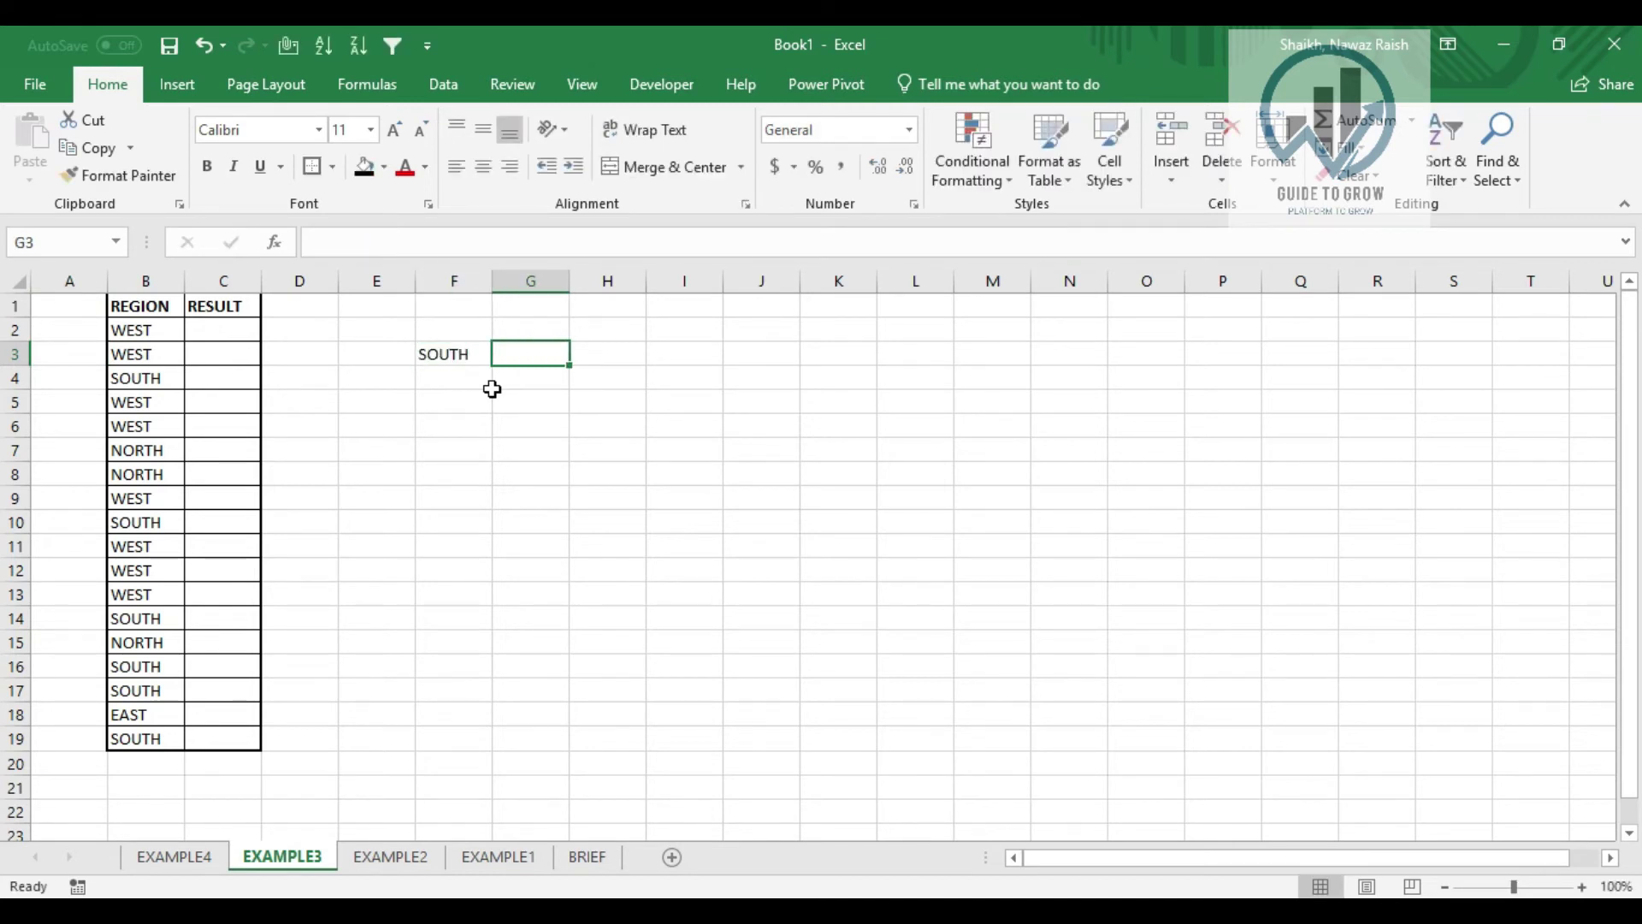
text(15)
key(Return)
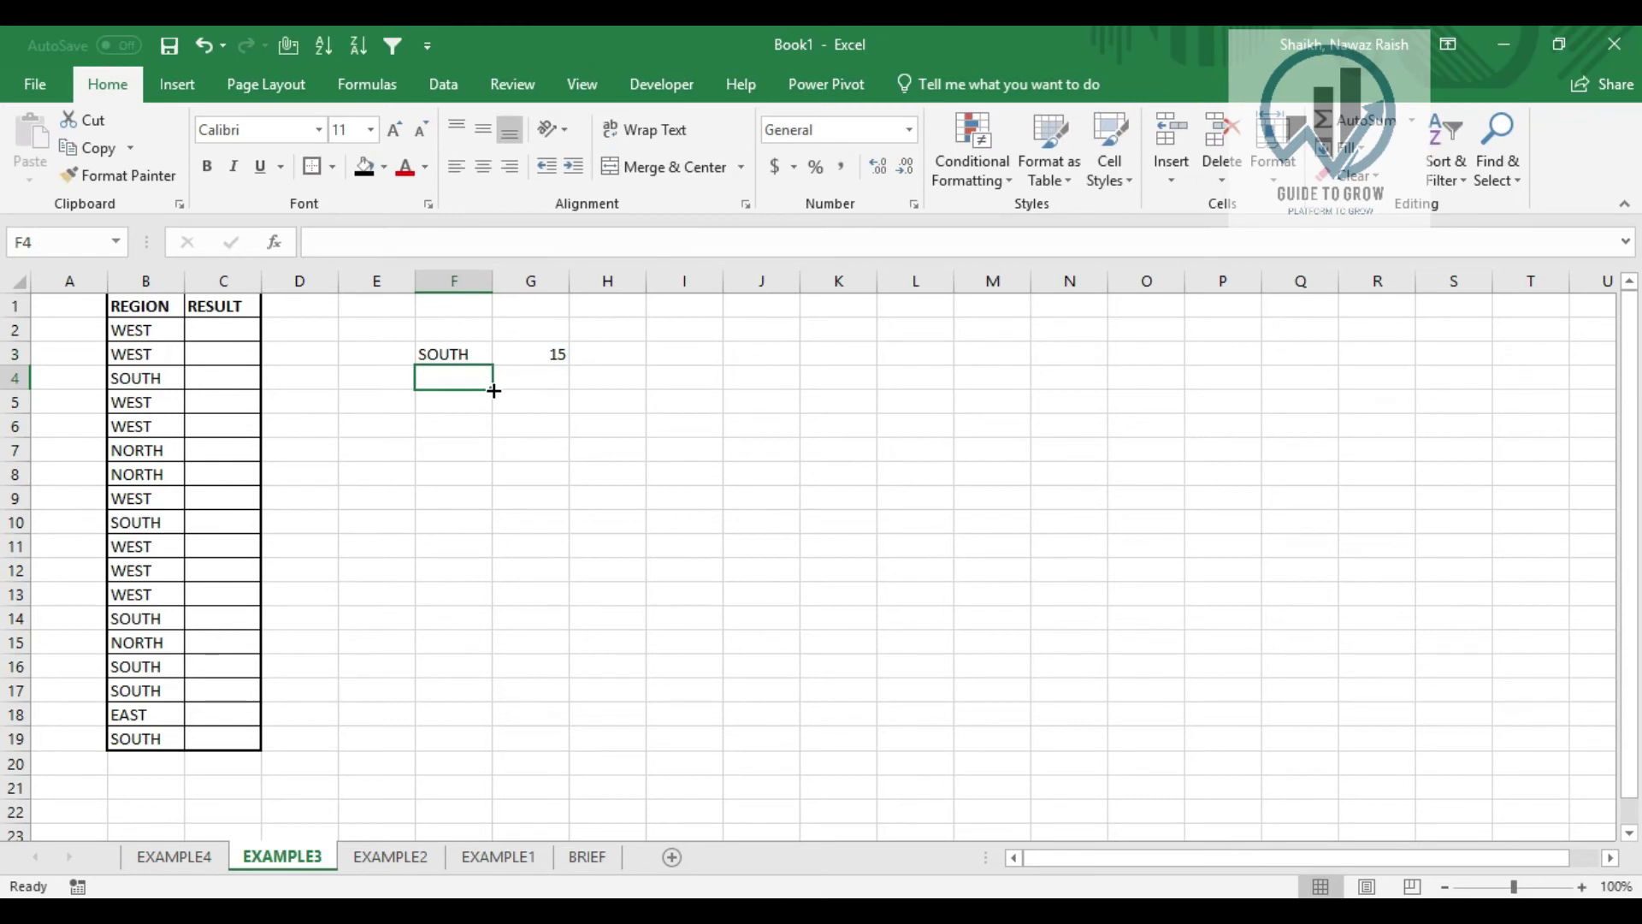
key(Up)
key(Left)
key(Left)
key(Left)
key(Left)
key(Up)
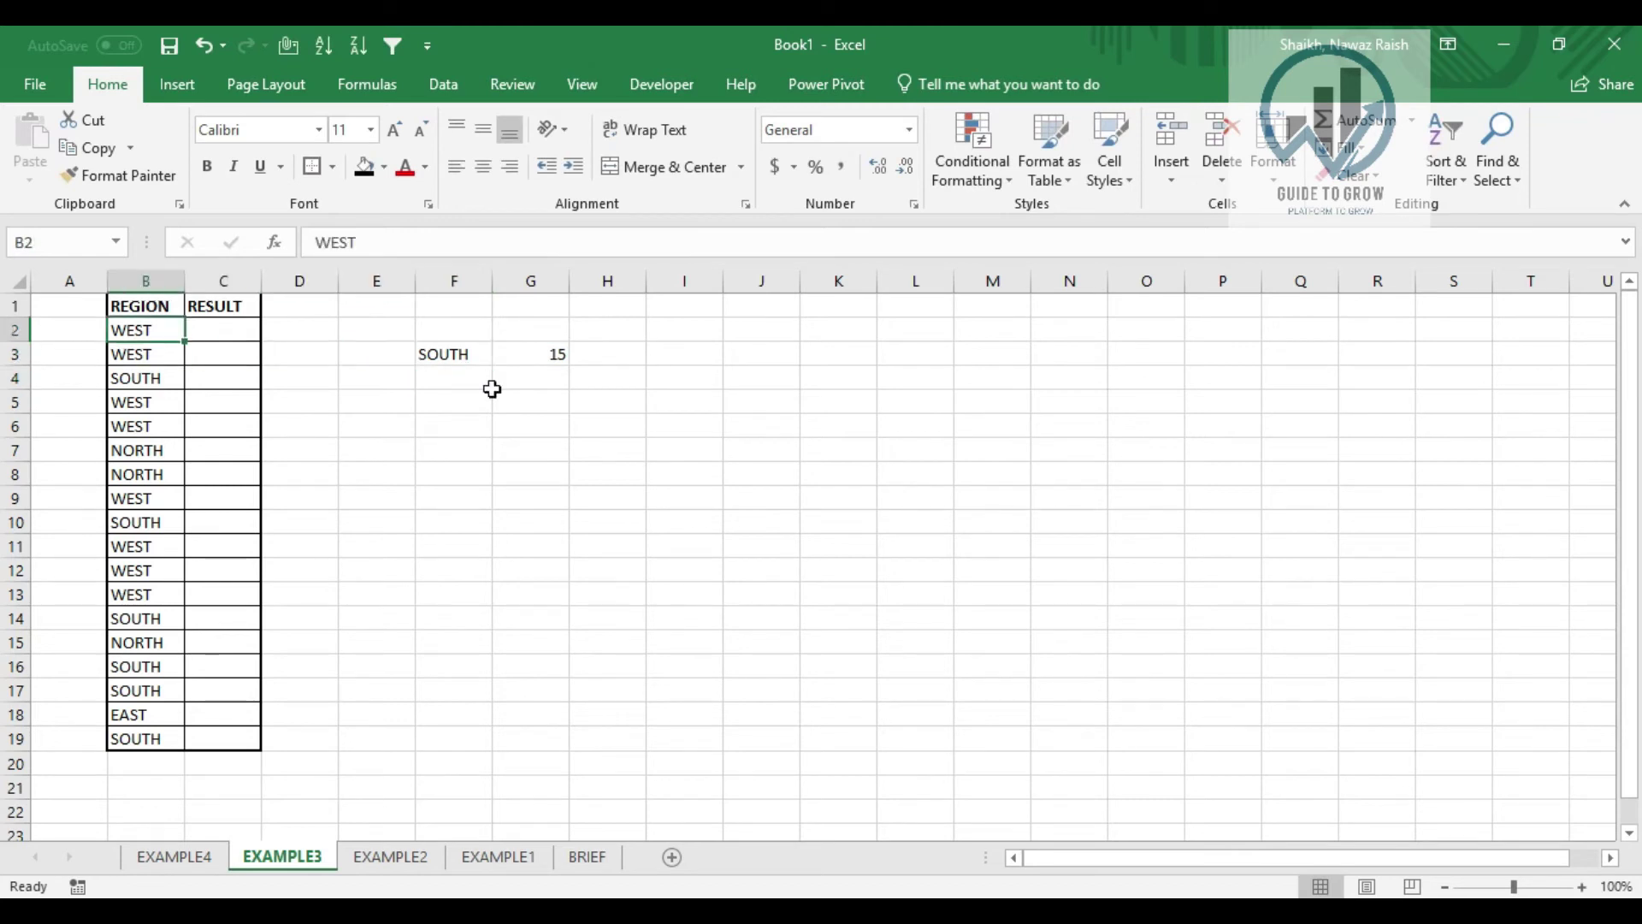
key(Right)
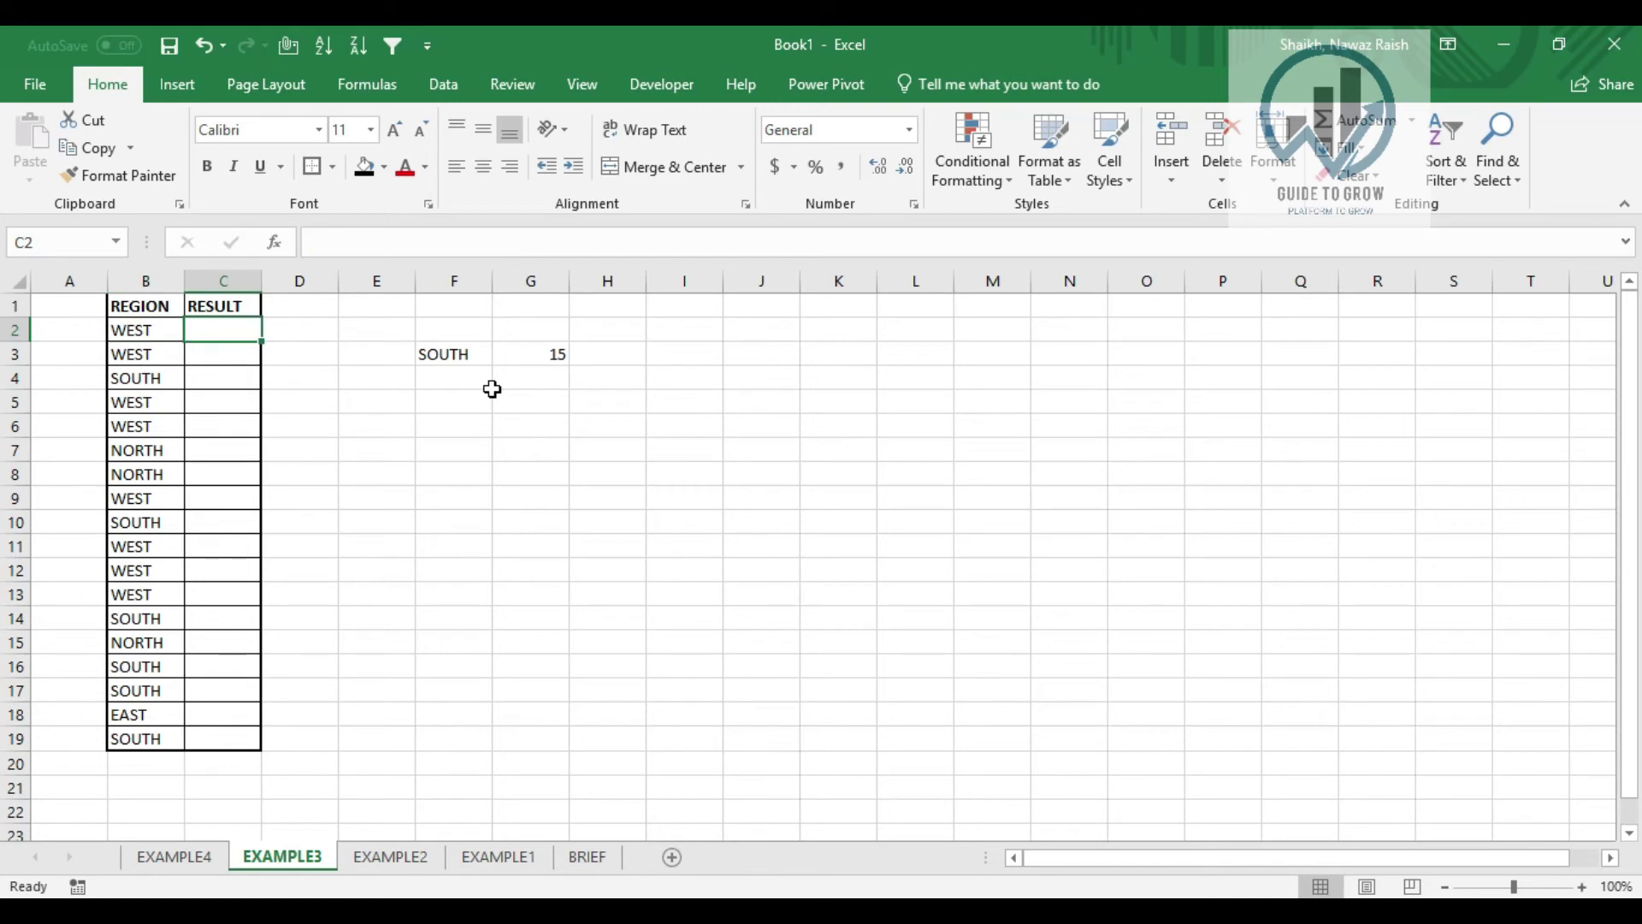
key(Right)
key(Right)
key(Left)
key(Left)
key(Down)
key(Down)
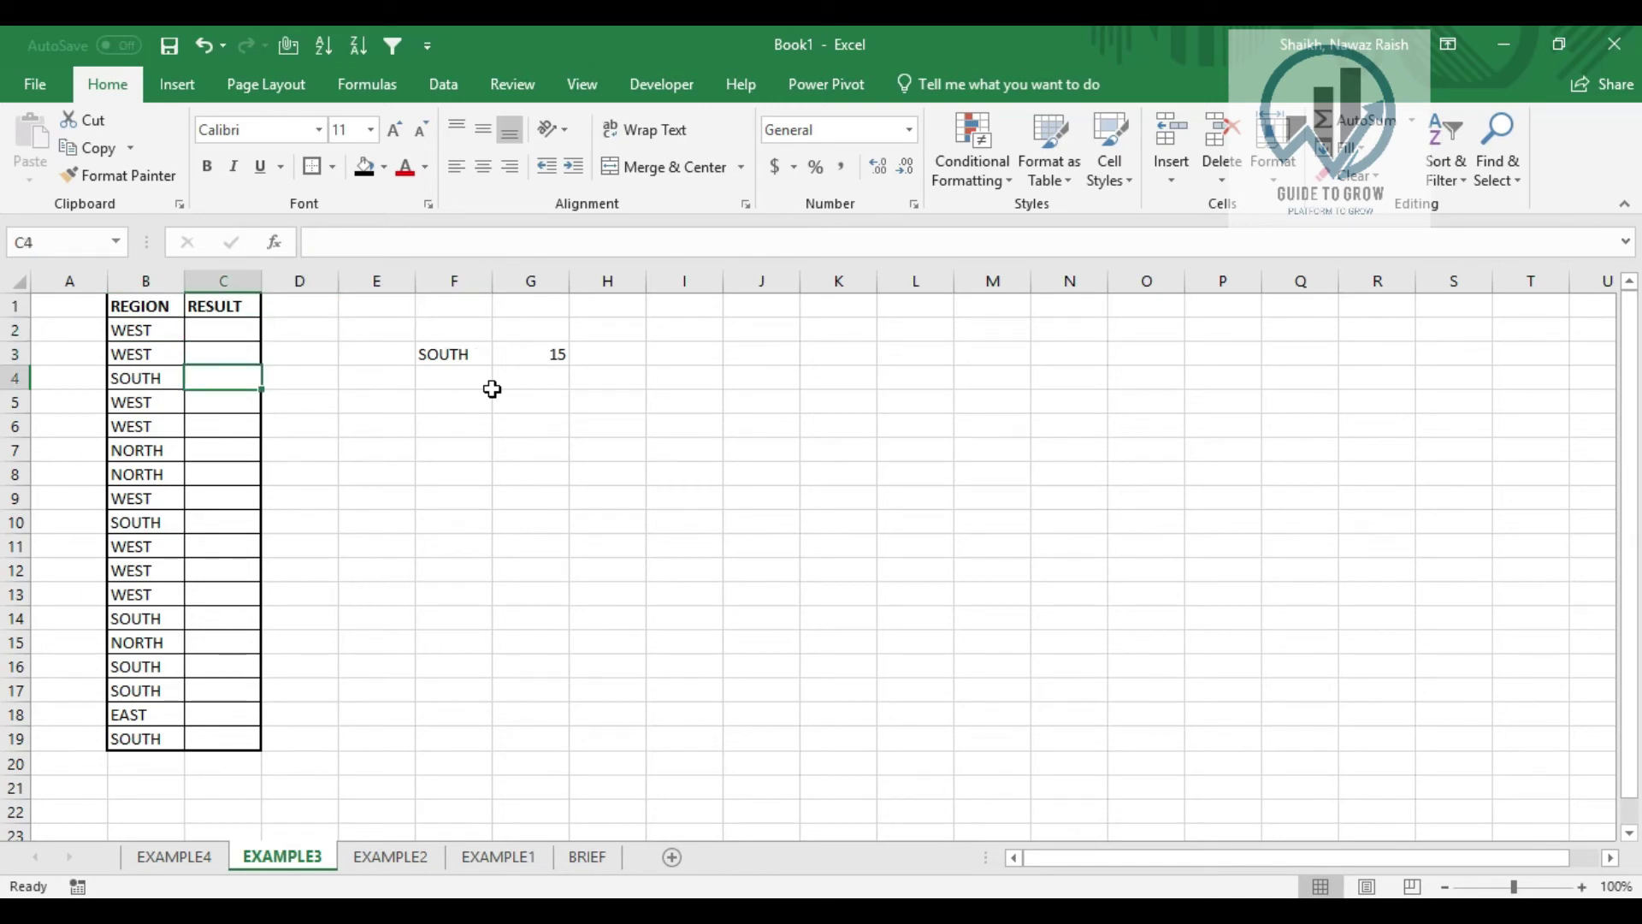
key(Down)
key(Up)
key(Up)
key(Up)
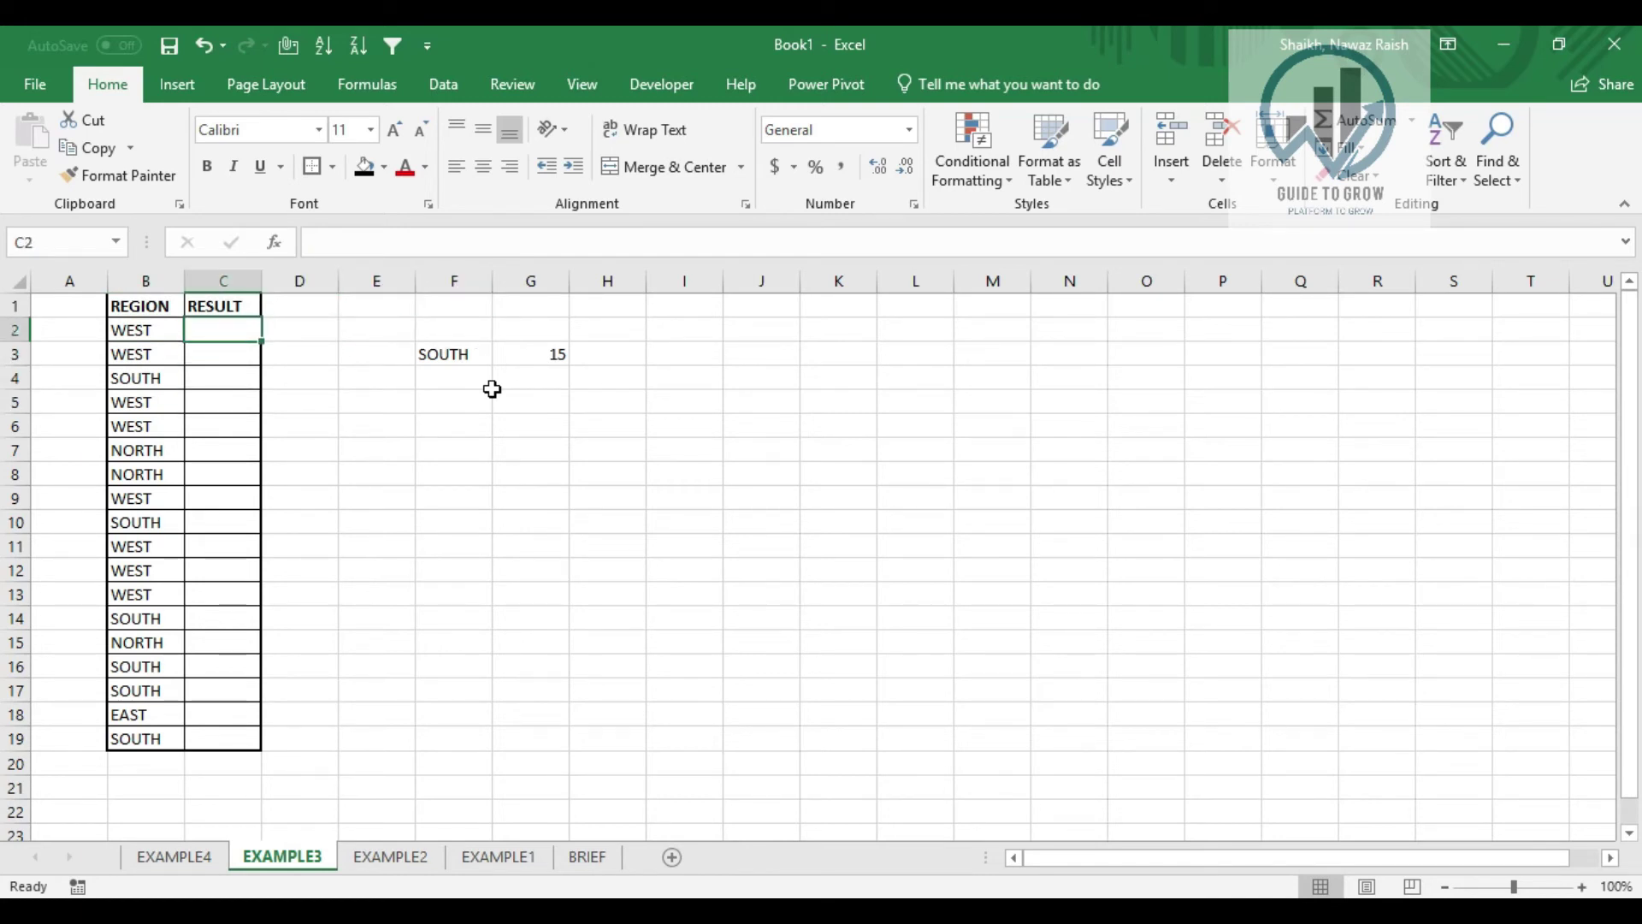
key(Left)
key(Up)
key(ctrl+shift+l)
key(alt+Down)
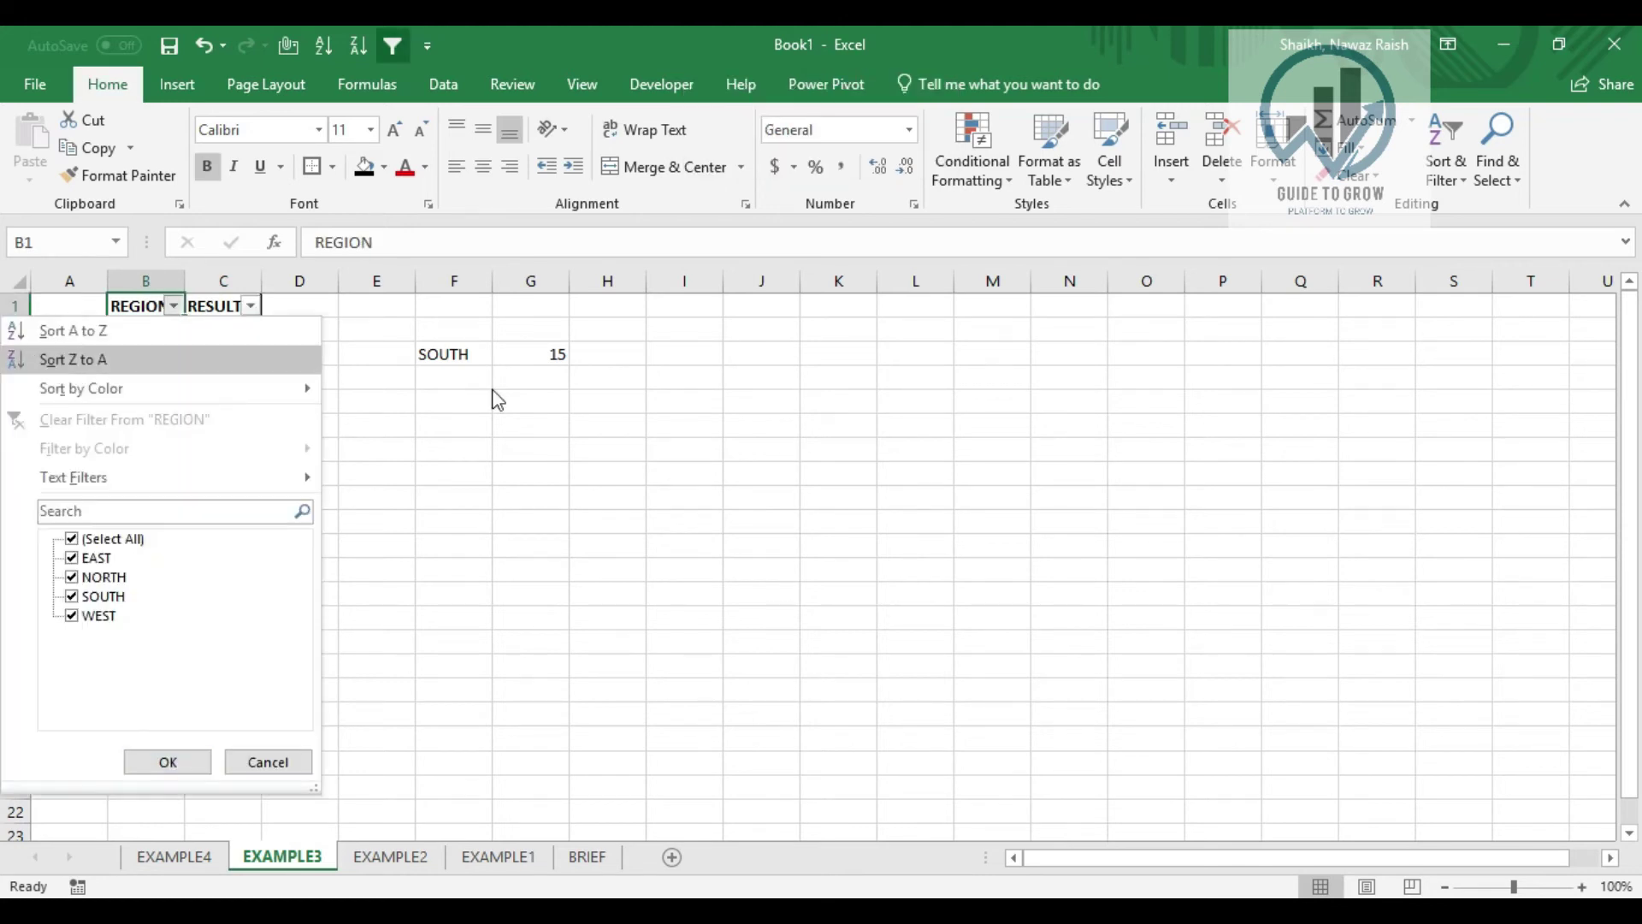
key(Down)
key(space)
key(Down)
key(Down)
key(space)
key(Return)
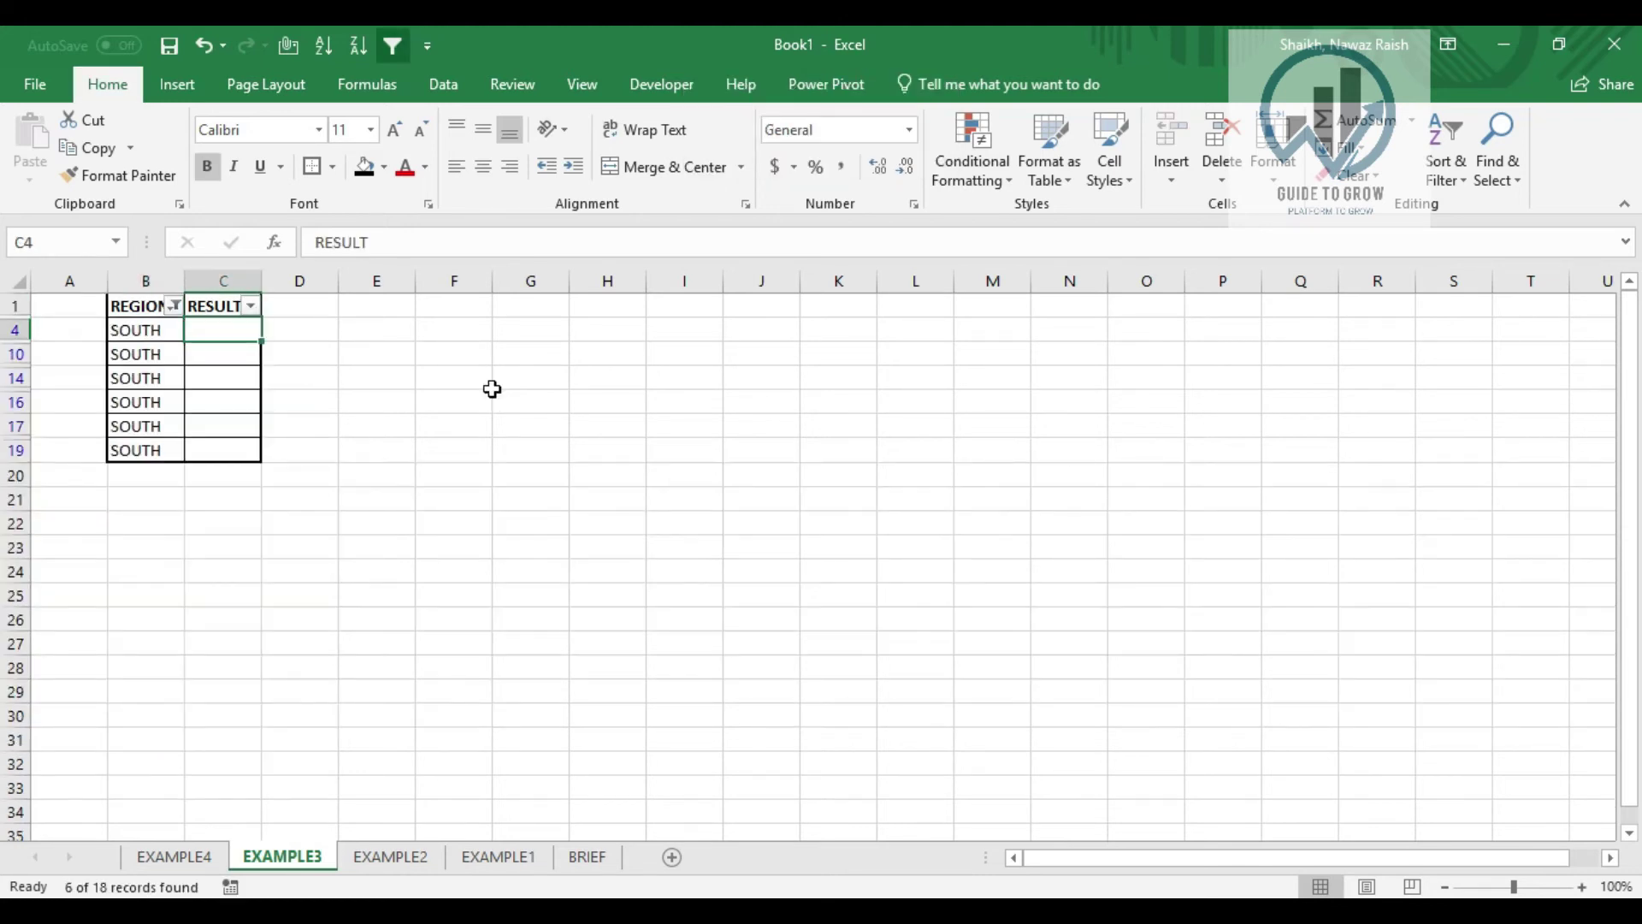
key(Down)
key(Right)
text(15)
key(Return)
key(Left)
key(Up)
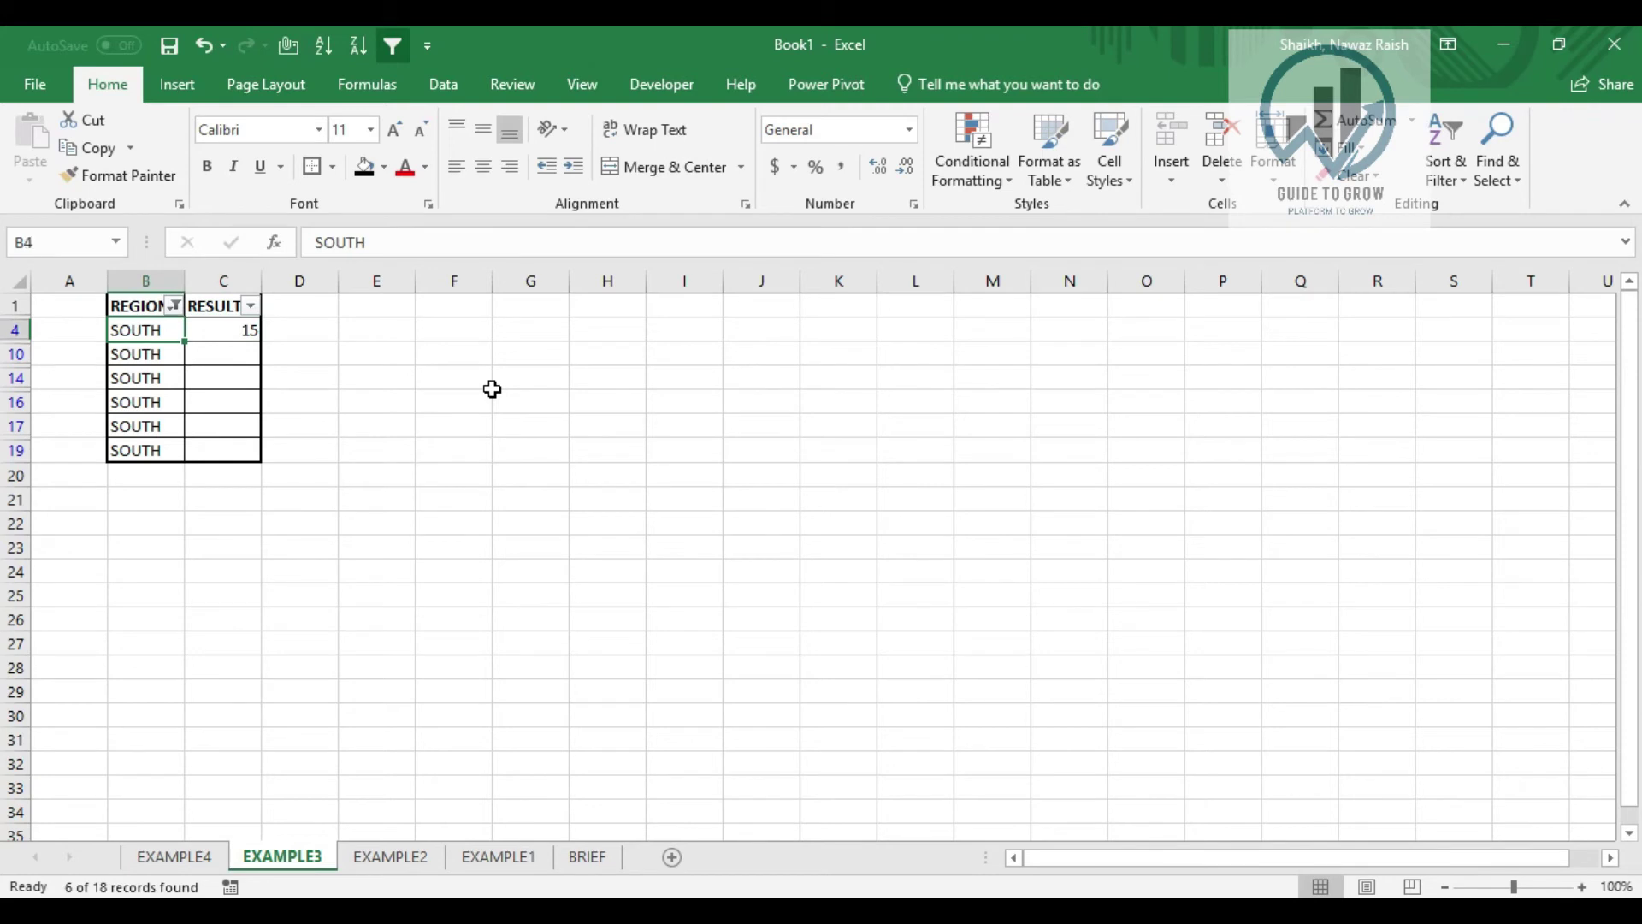
key(Up)
key(alt+d)
key(f)
key(f)
key(Down)
key(Right)
key(Down)
key(Down)
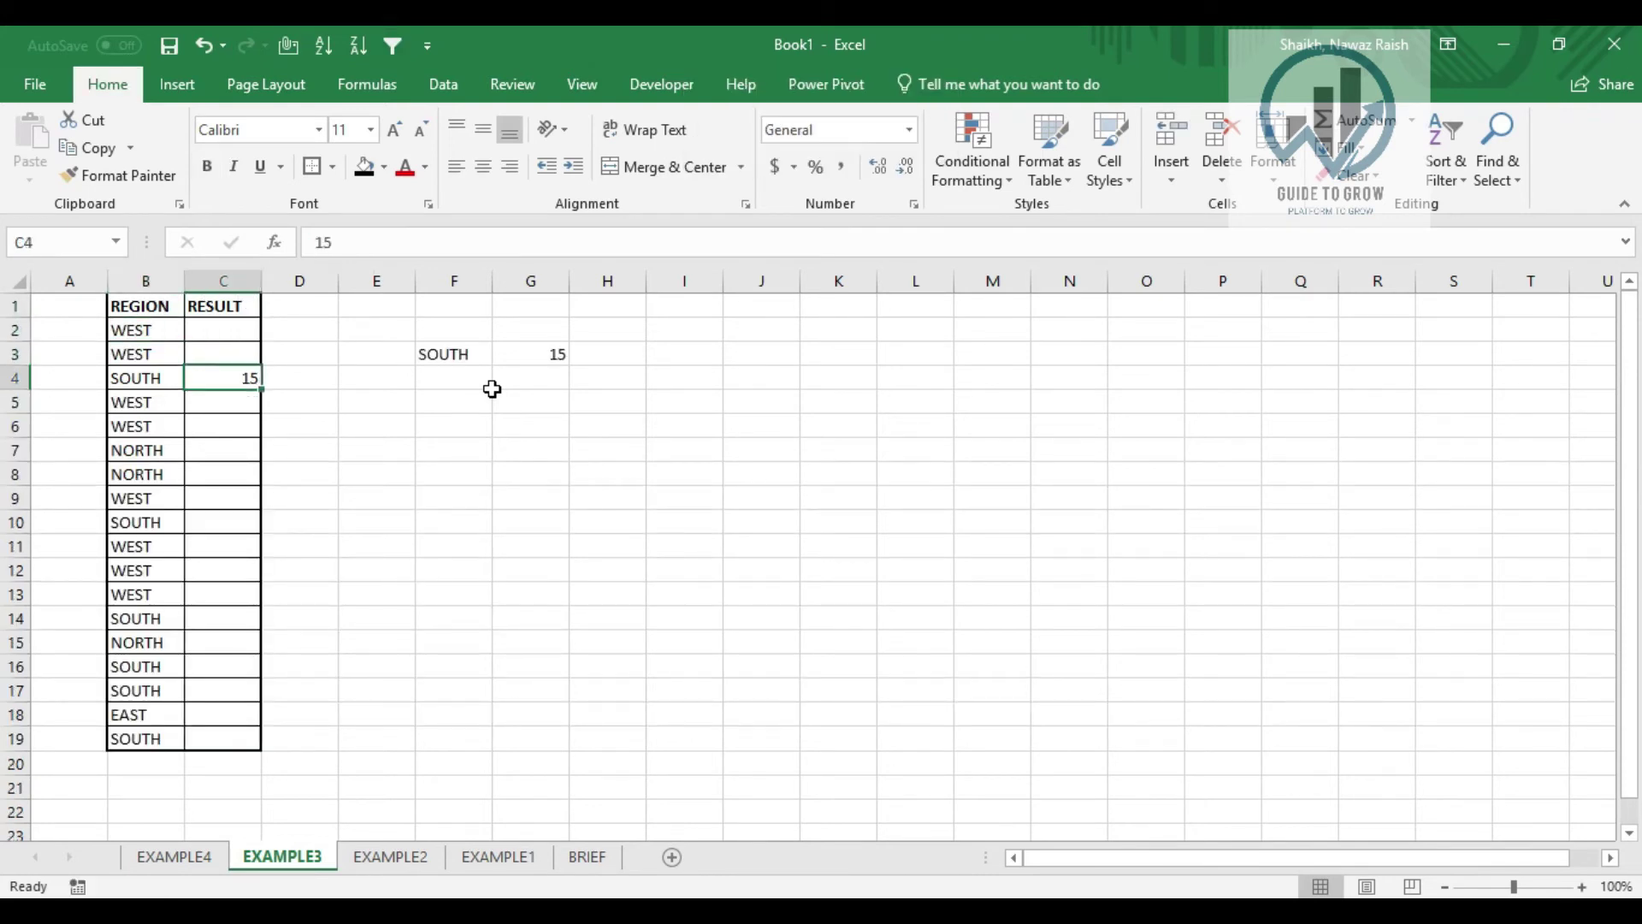
key(Delete)
Enter =IF(B2="SOUTH",15 in C2, dropping the stray trailing comma
key(Up)
key(Up)
text(=)
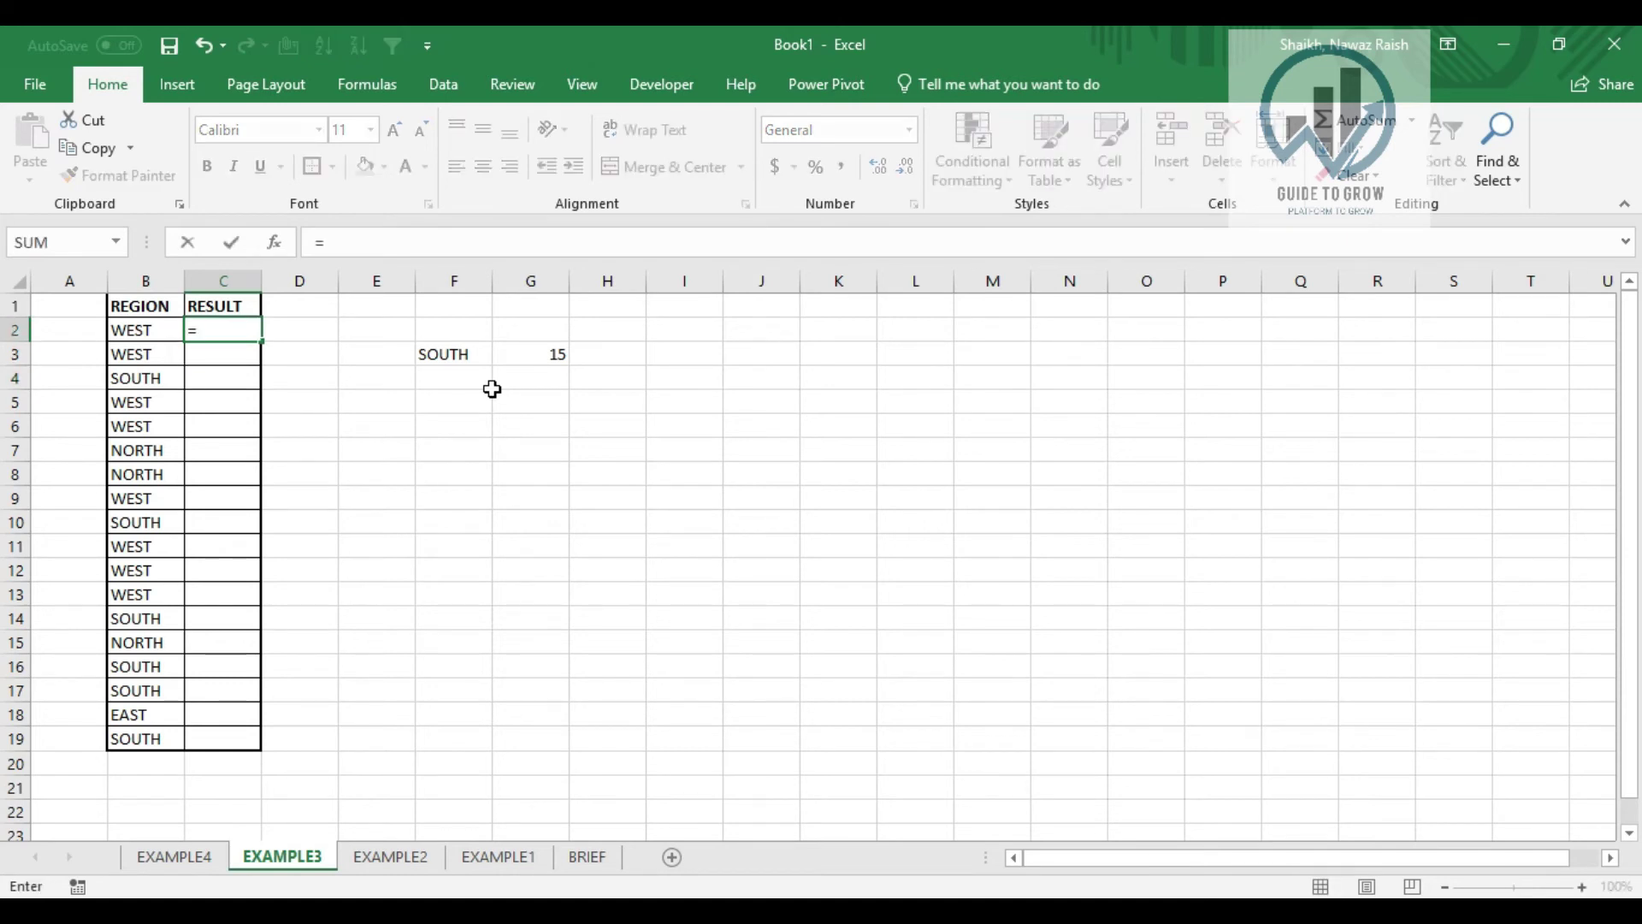
text(if)
key(Tab)
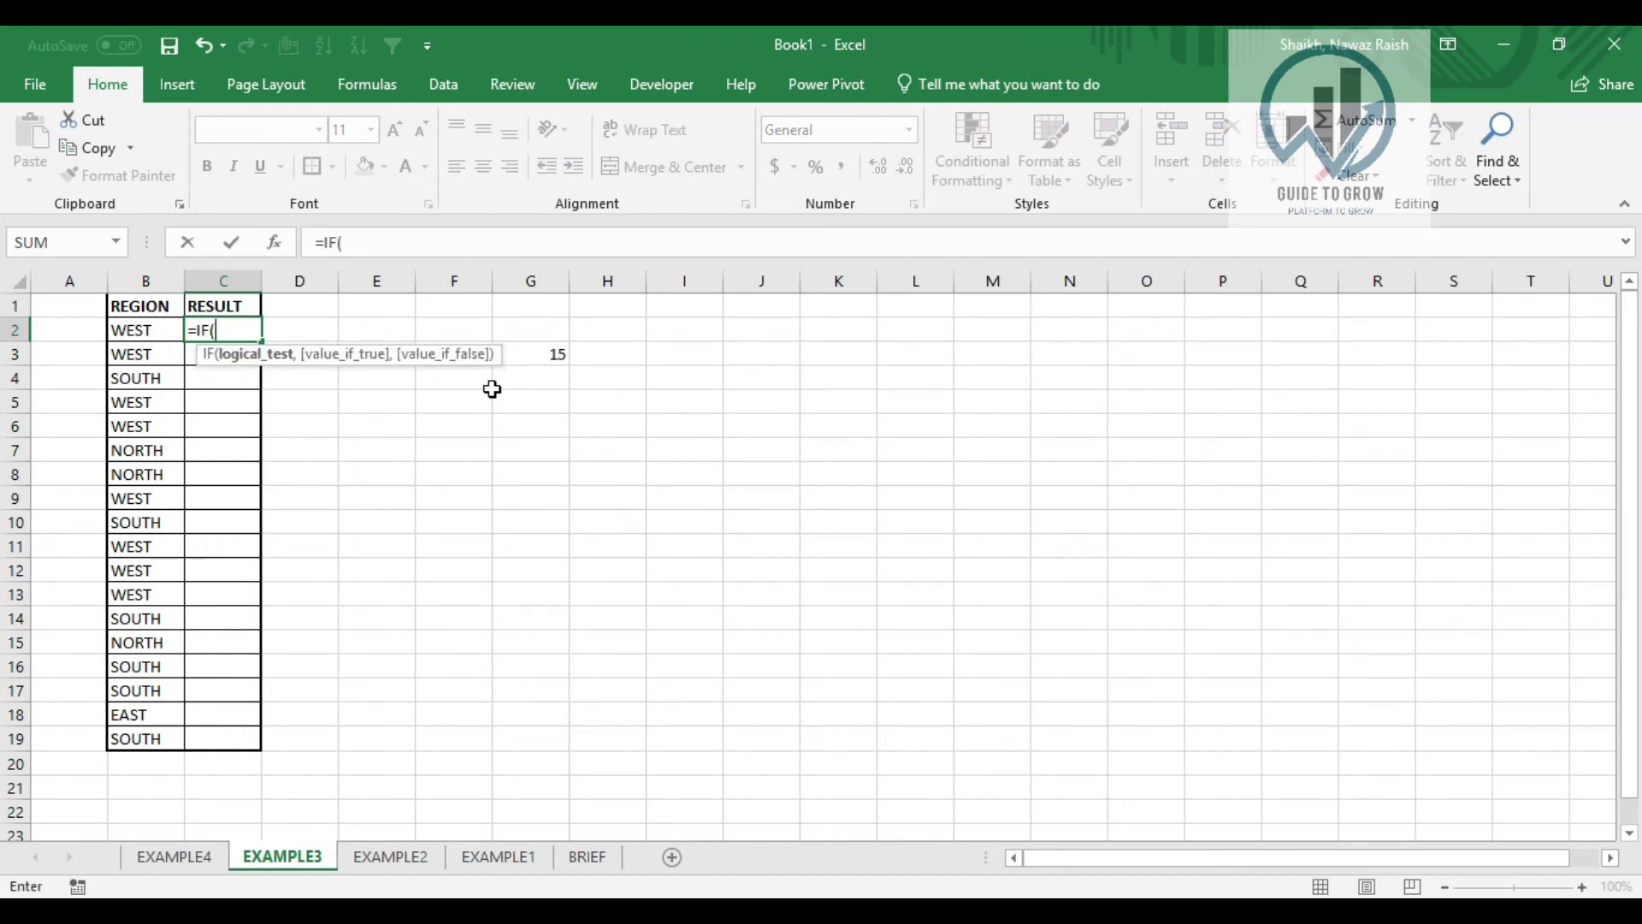
key(Left)
text(=")
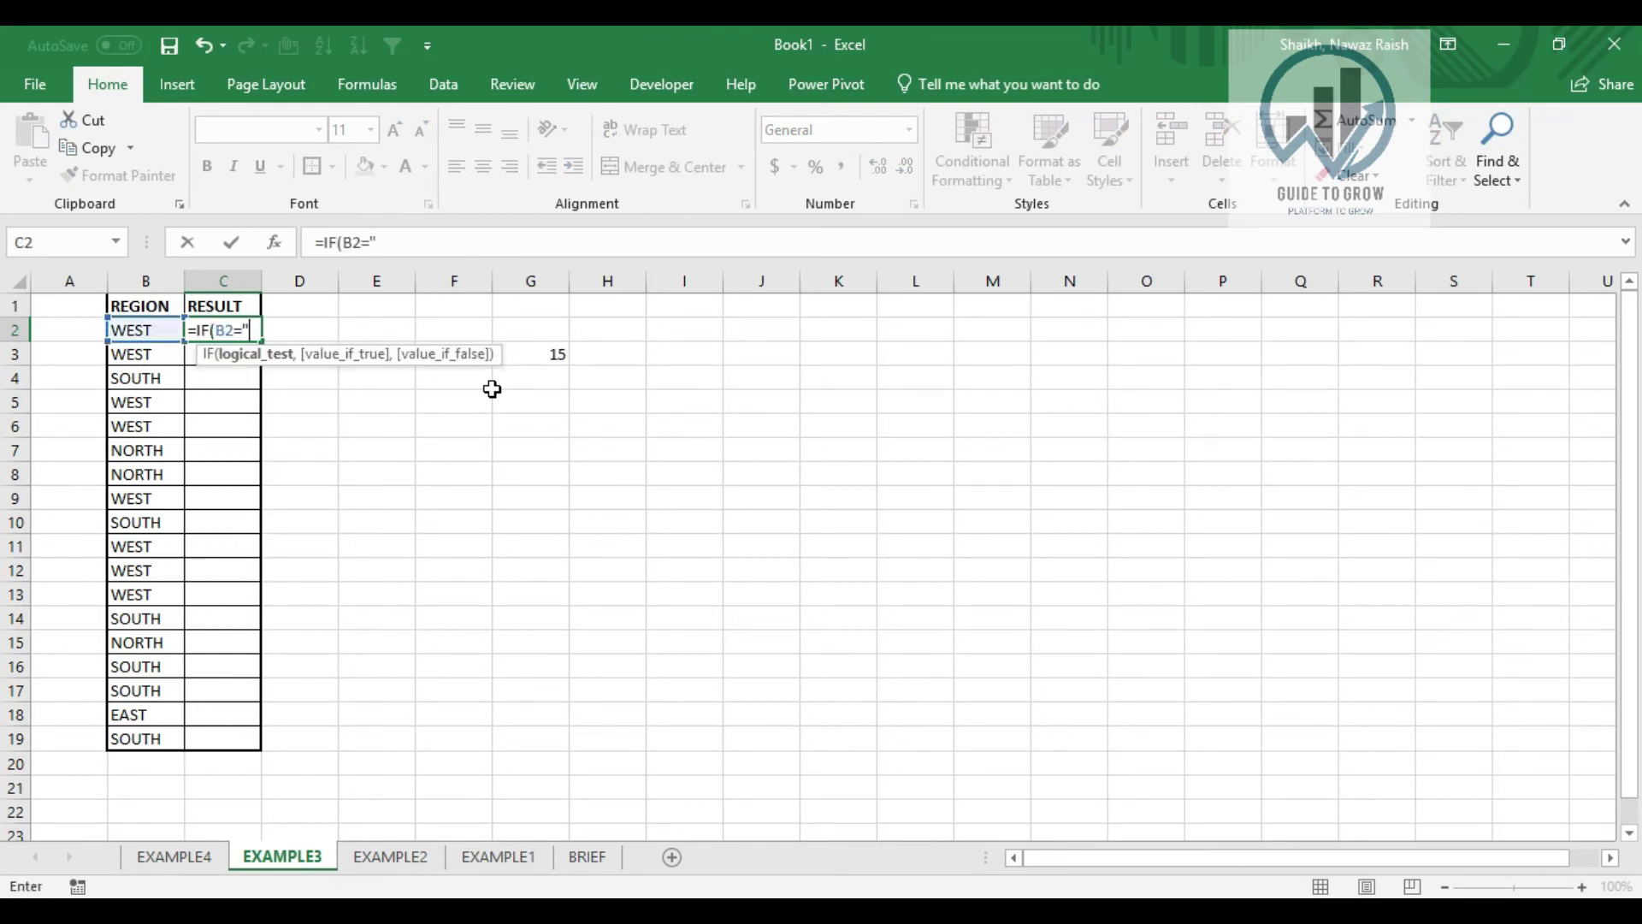
text(SO)
text(UTH")
text(,)
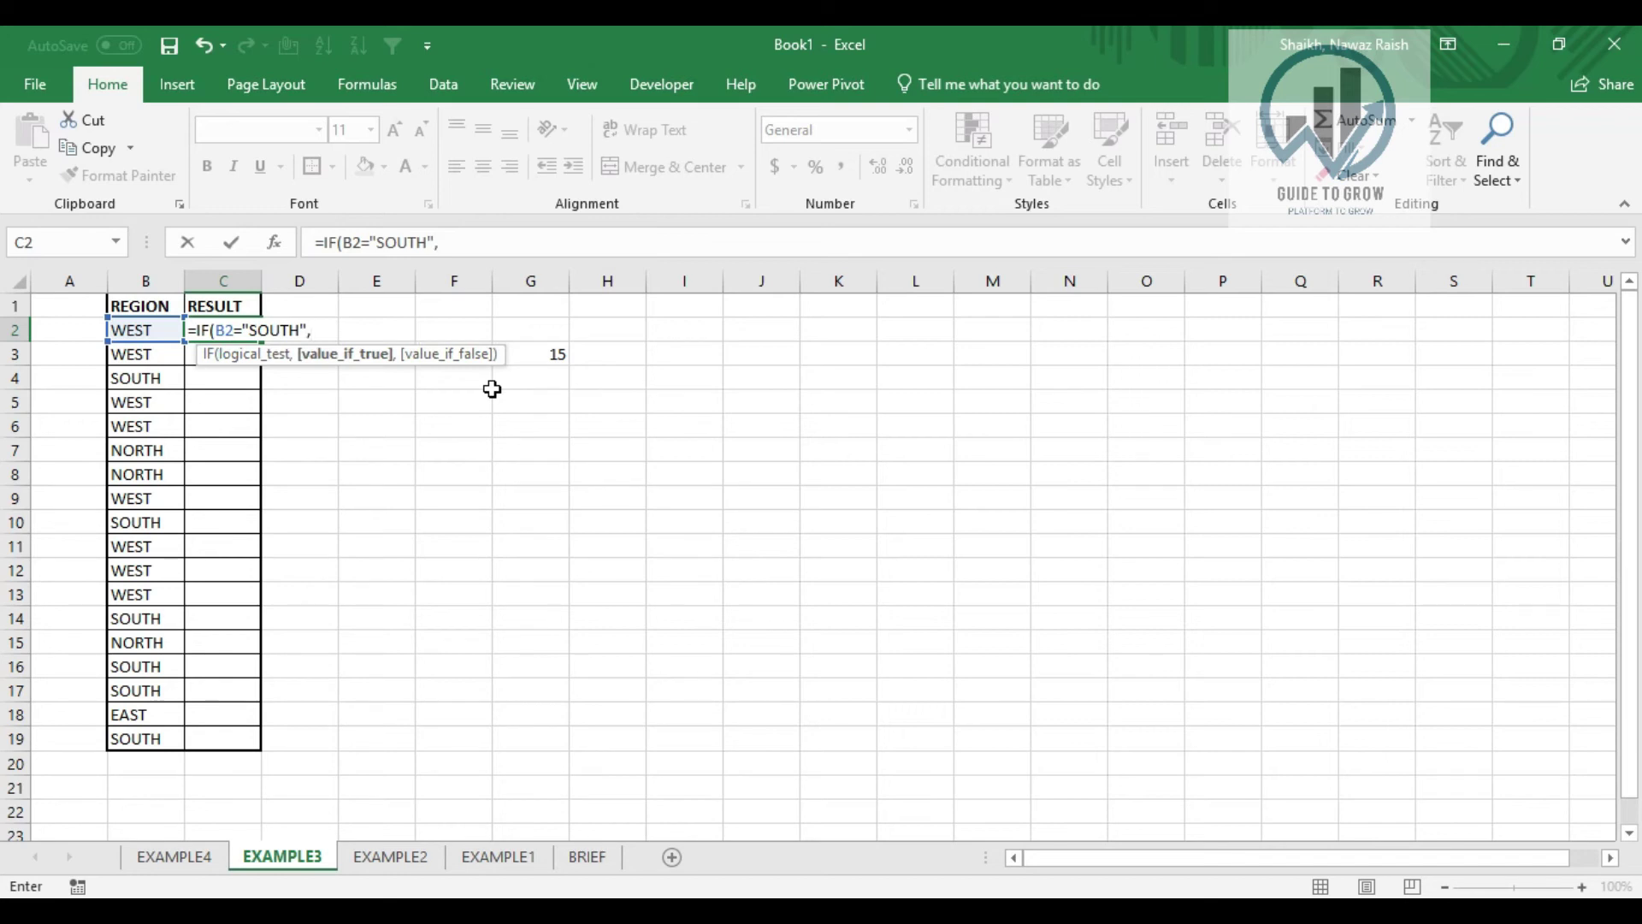
text(15)
text(,)
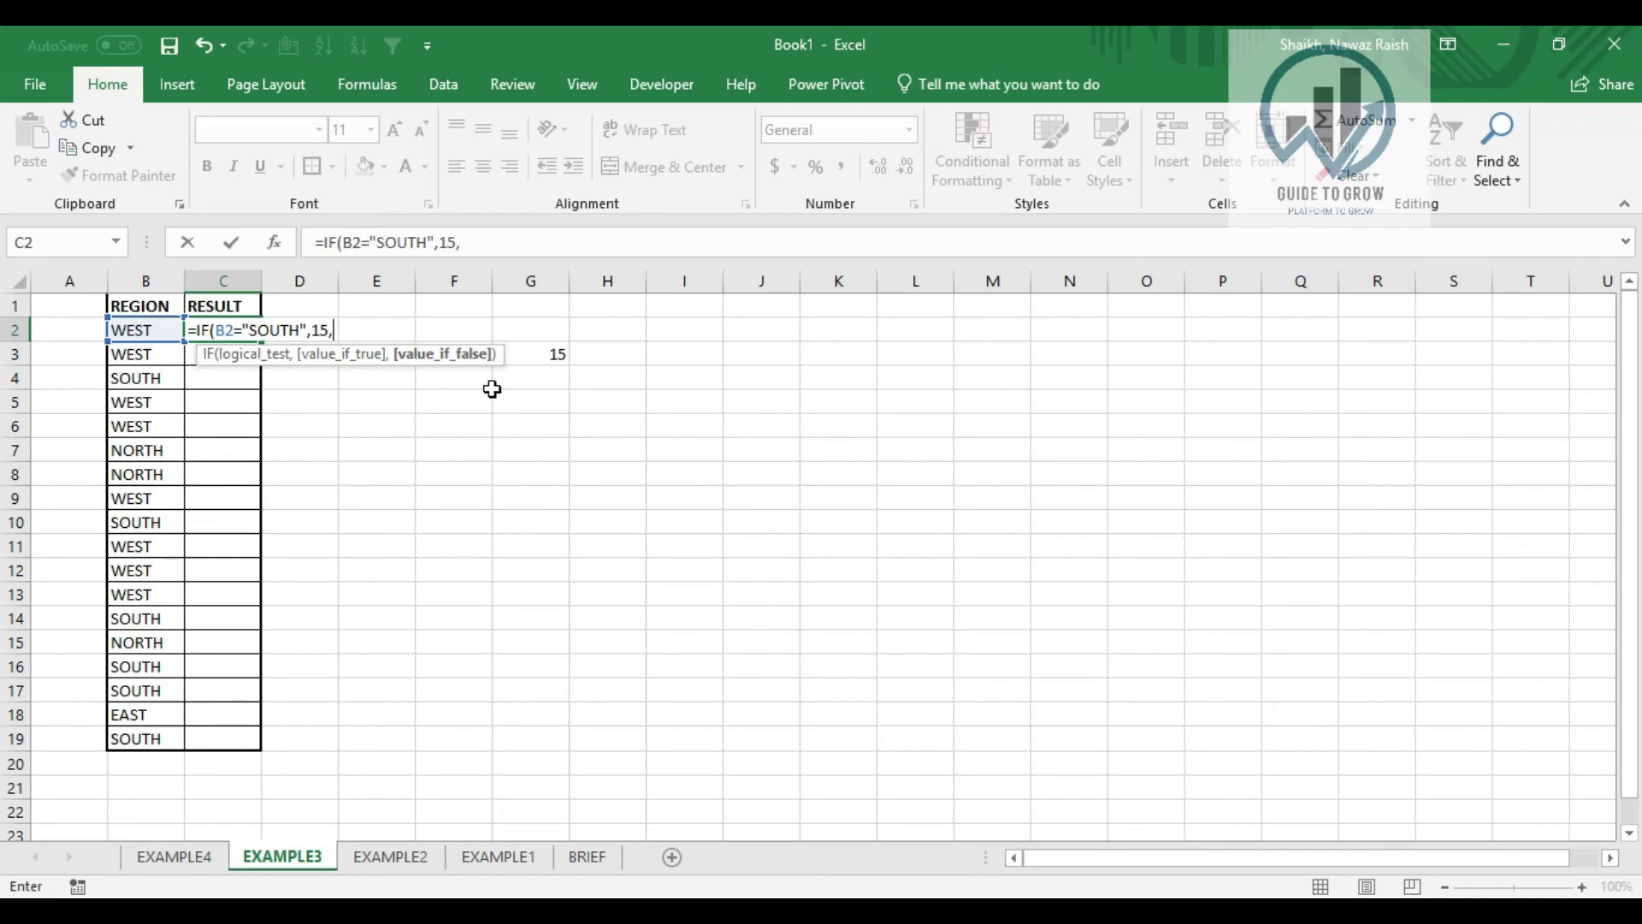
key(BackSpace)
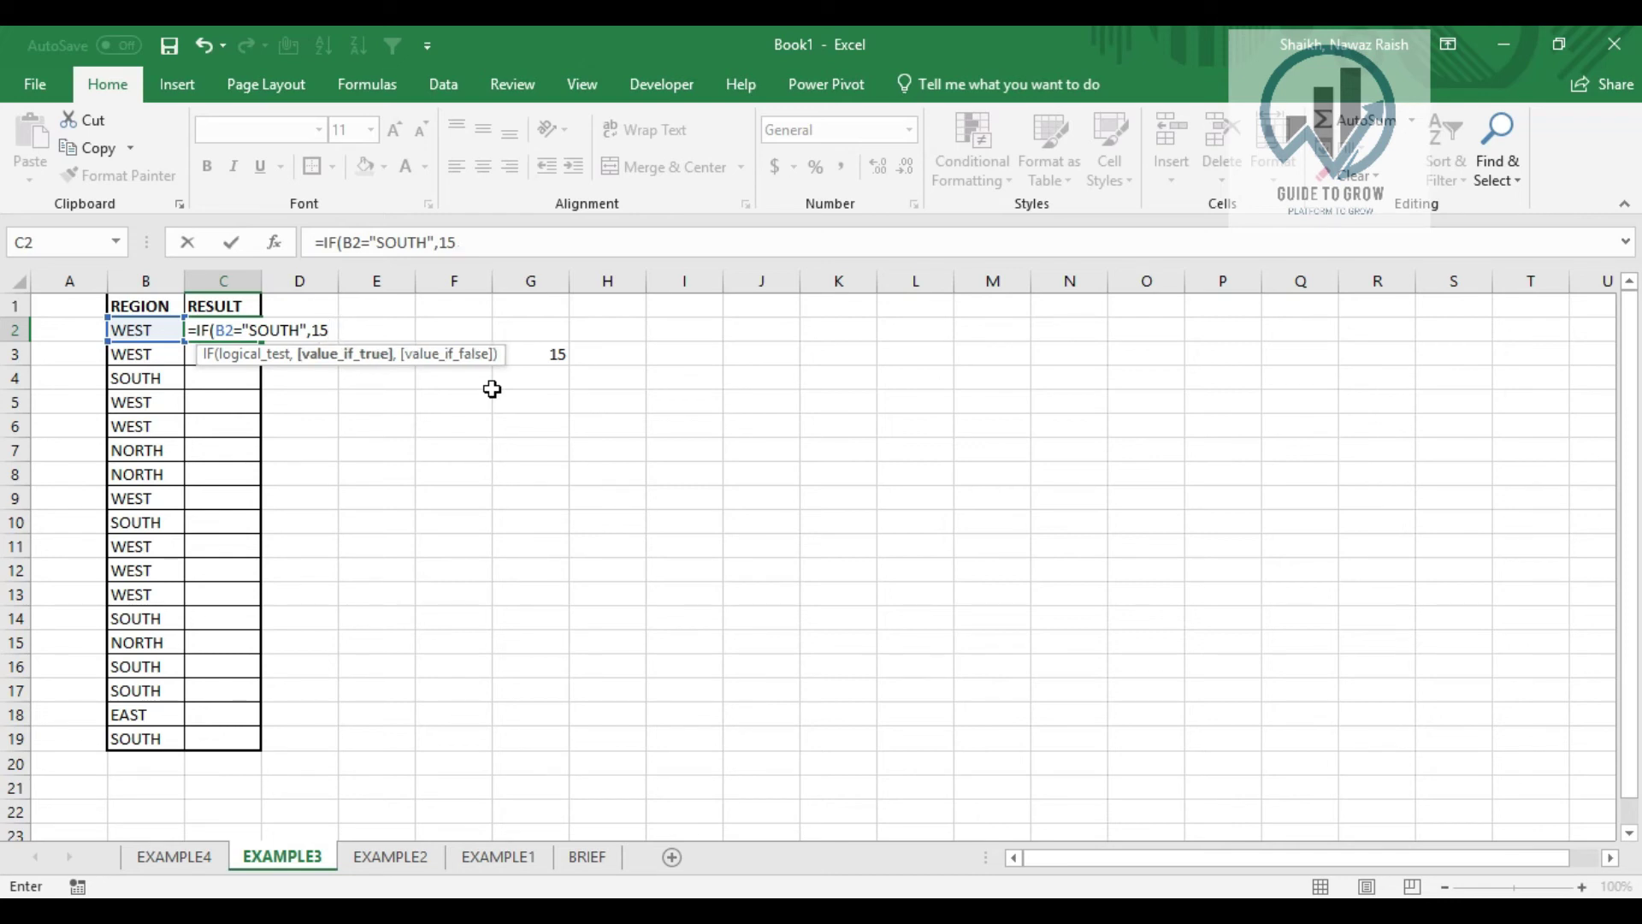
Commit =IF(B2="SOUTH",15) in C2 and compare it with the WEST region in B2
text())
key(Return)
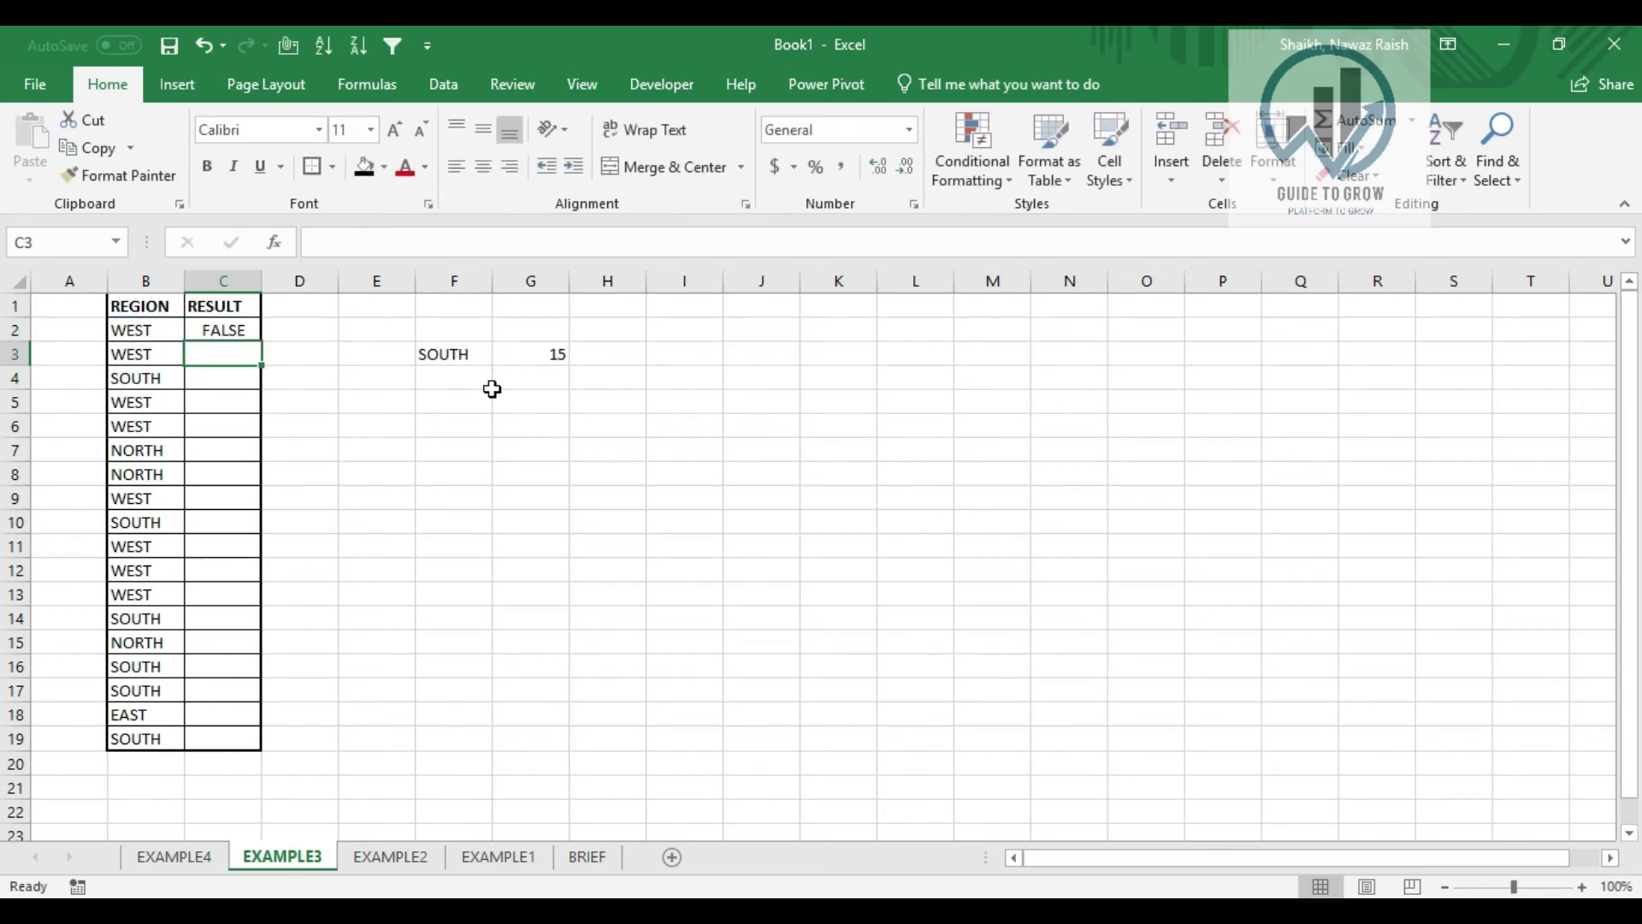
key(Up)
key(Left)
key(Right)
key(Left)
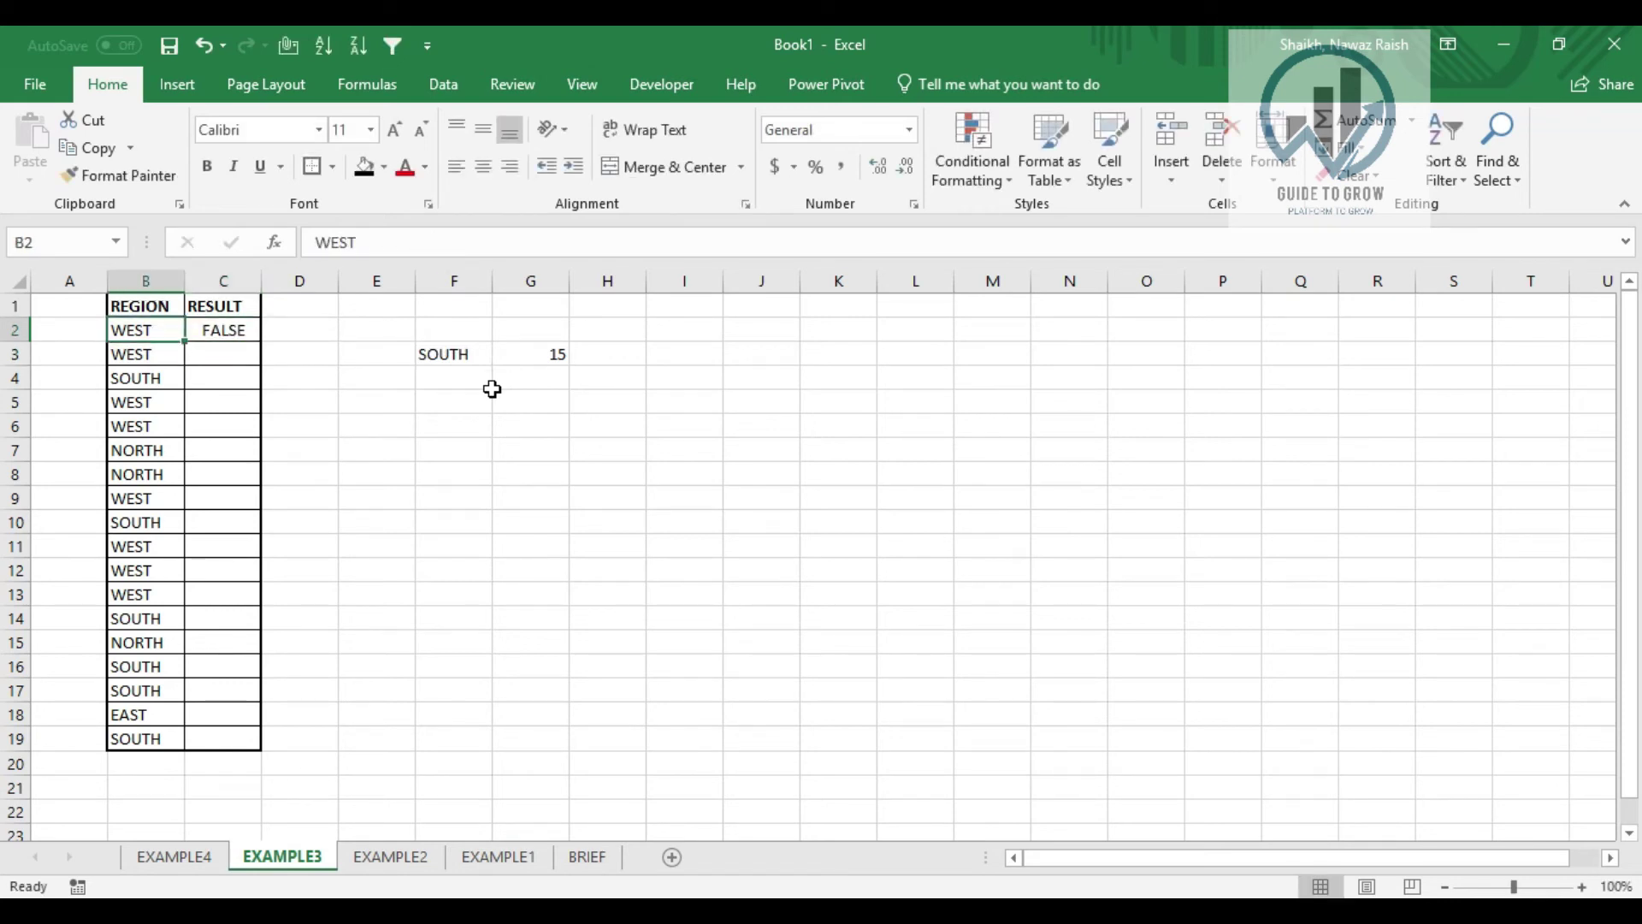
key(Right)
Change C2 to =IF(B2="SOUTH",15,"") so non-SOUTH rows stay blank
key(F2)
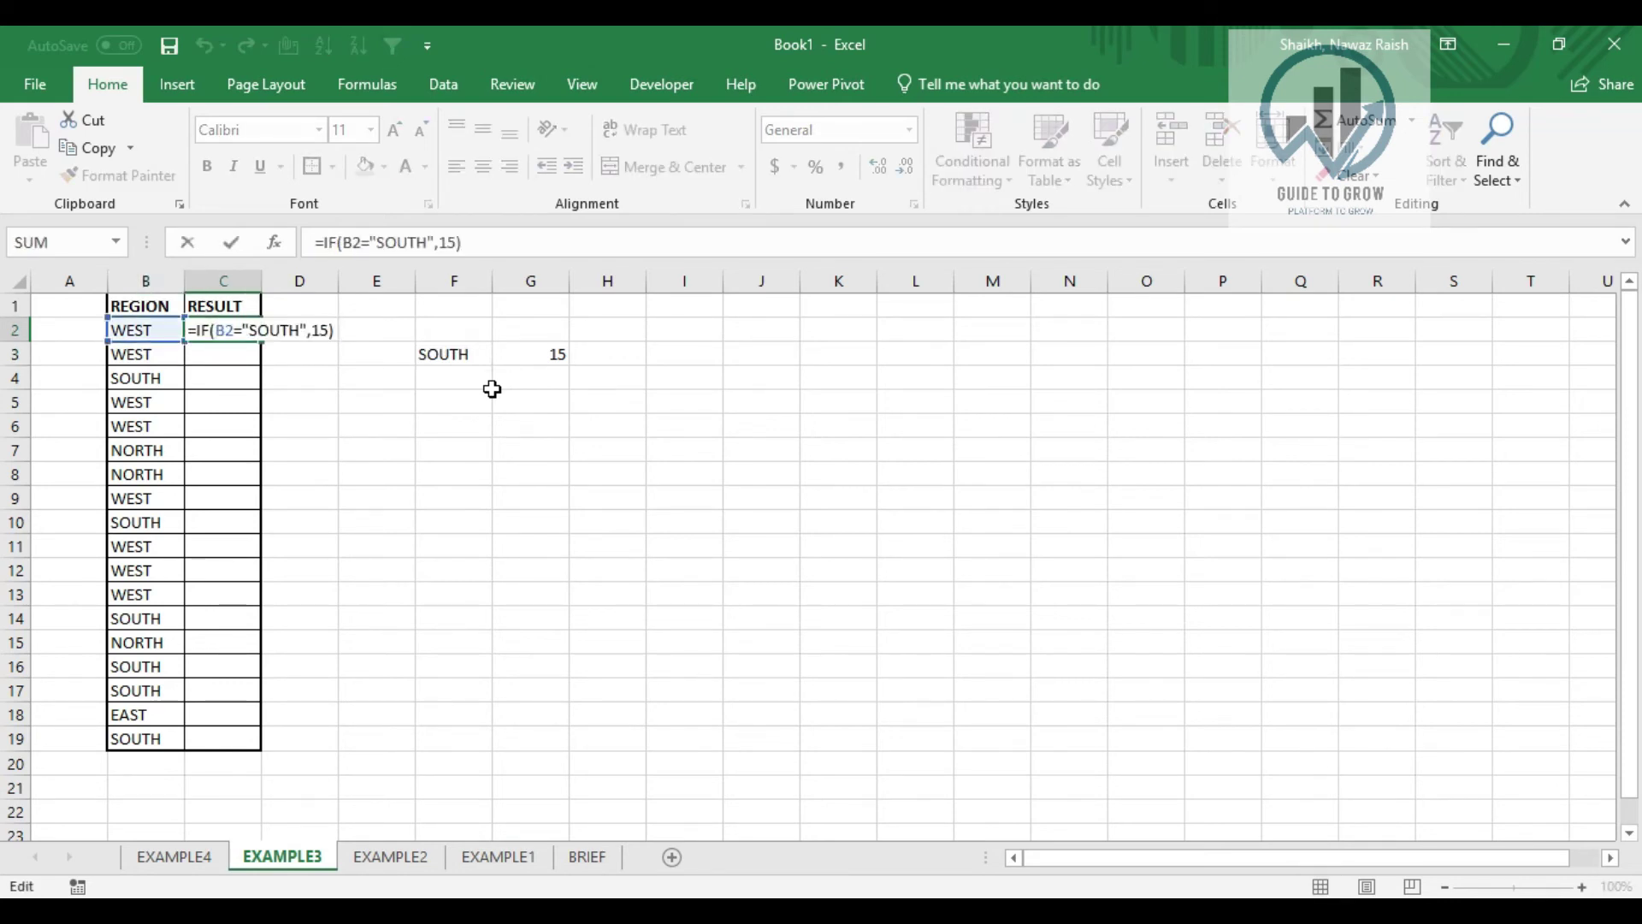
text(,)
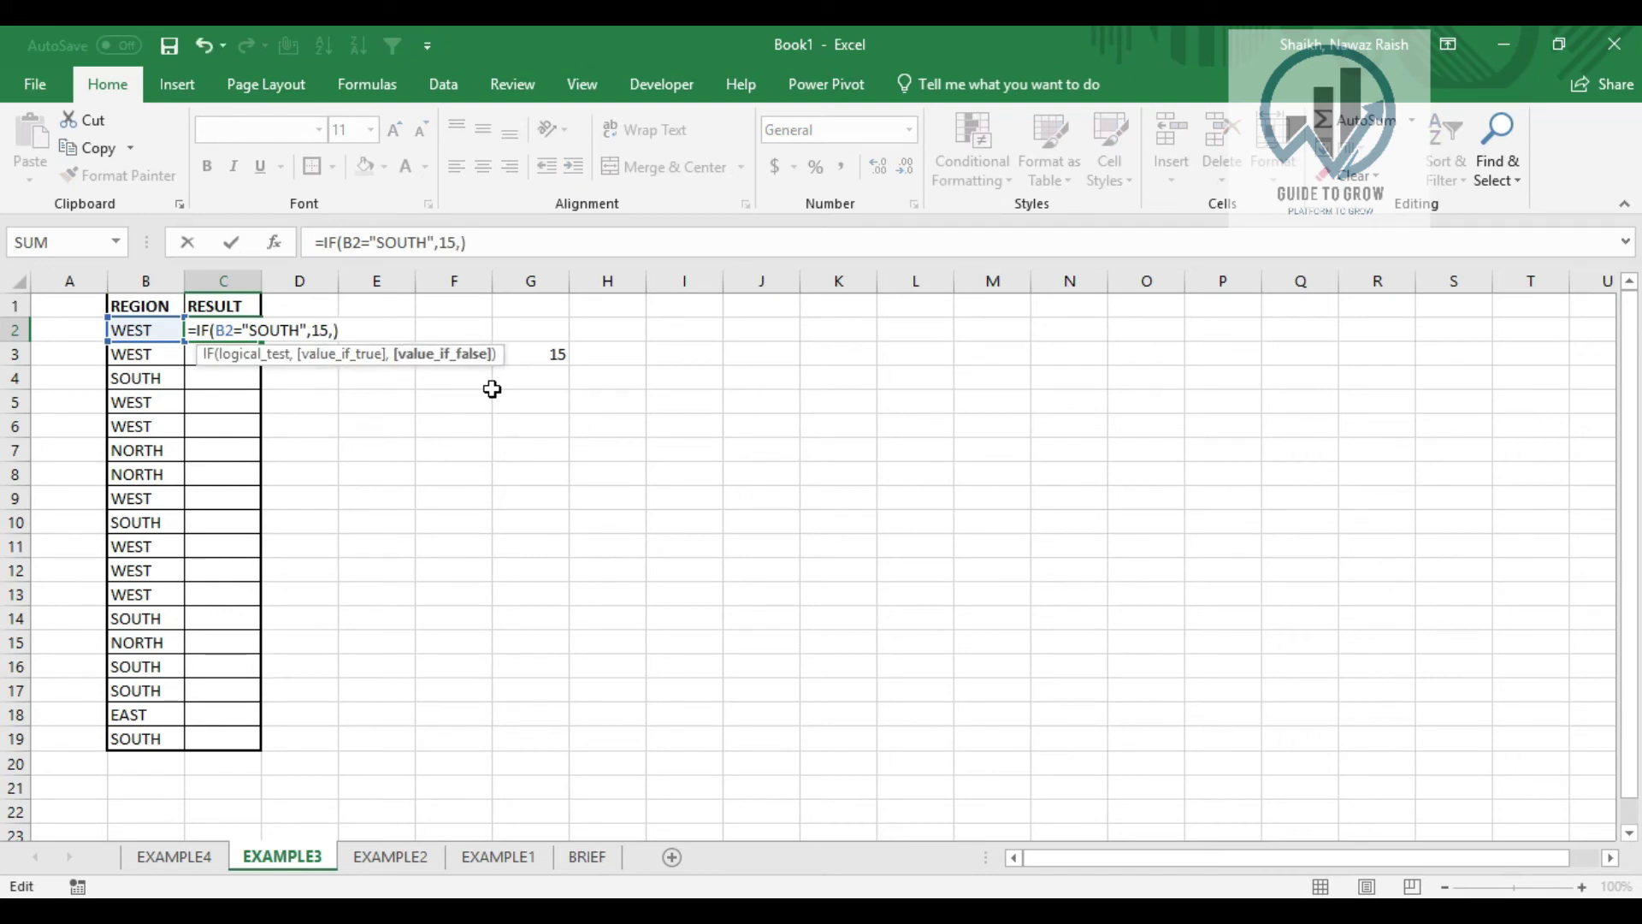
text(")
text(")
key(Return)
key(Up)
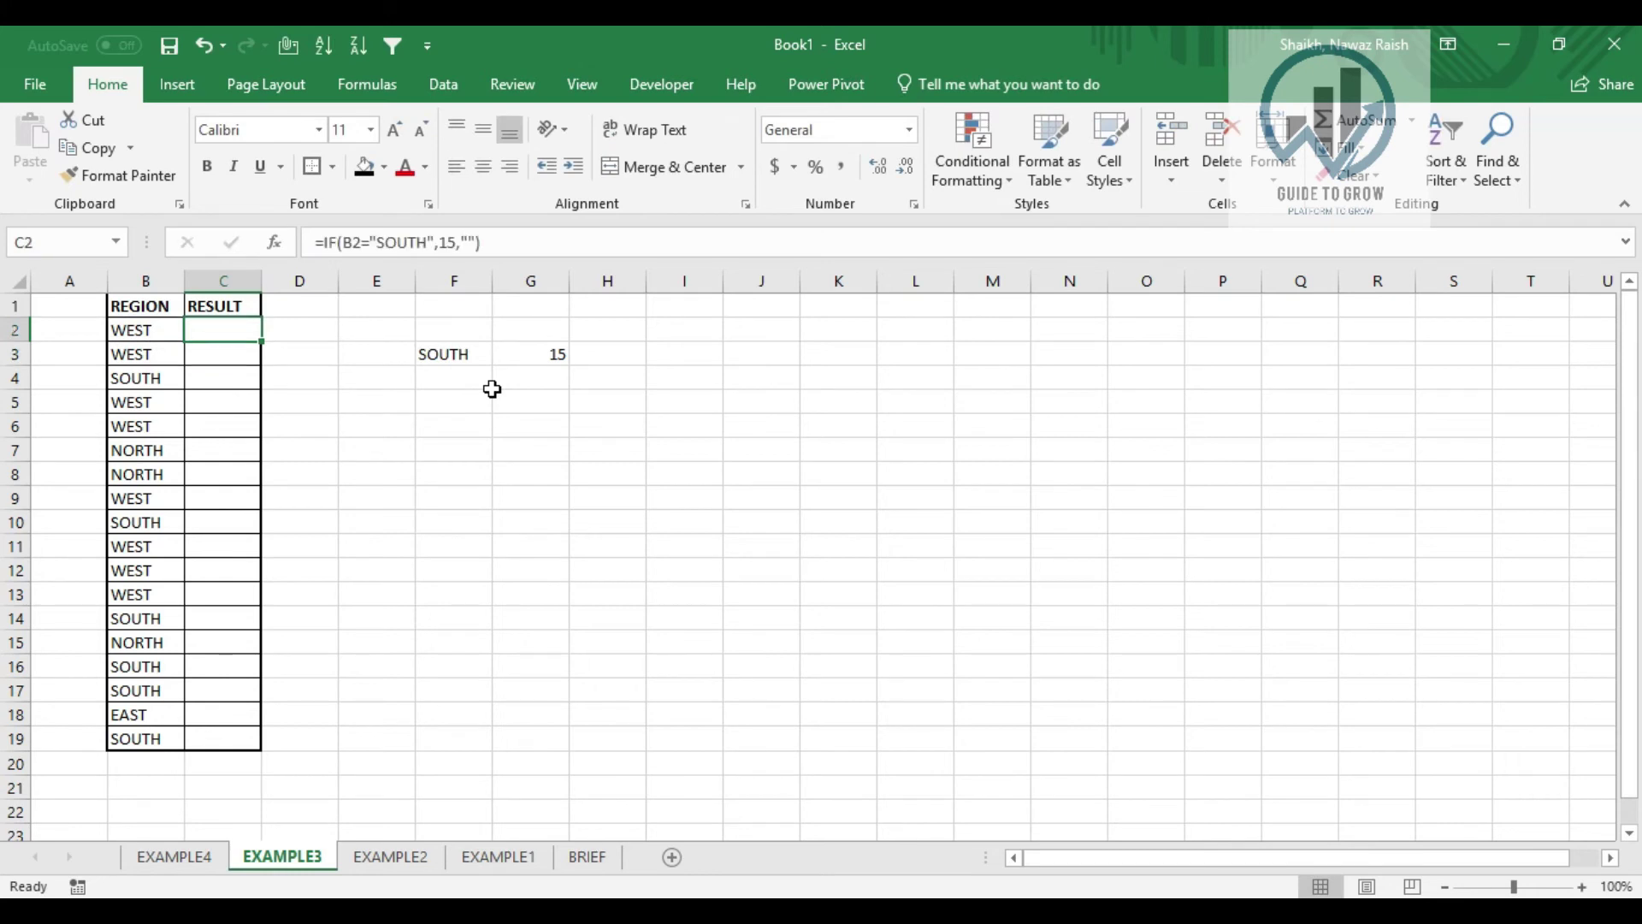
key(Down)
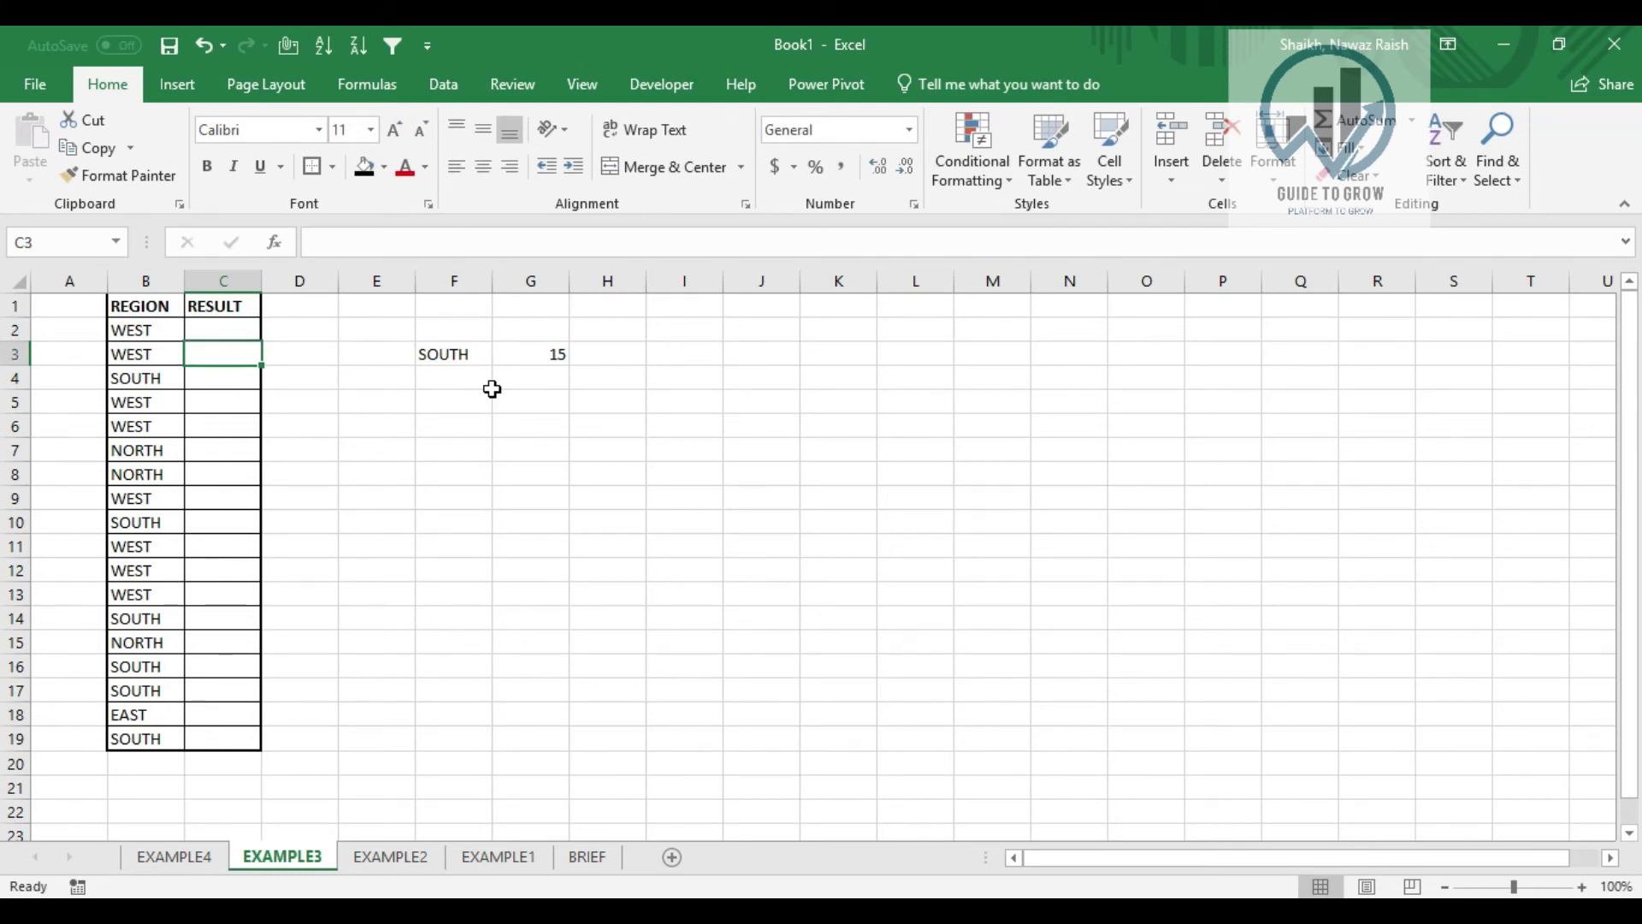
key(Up)
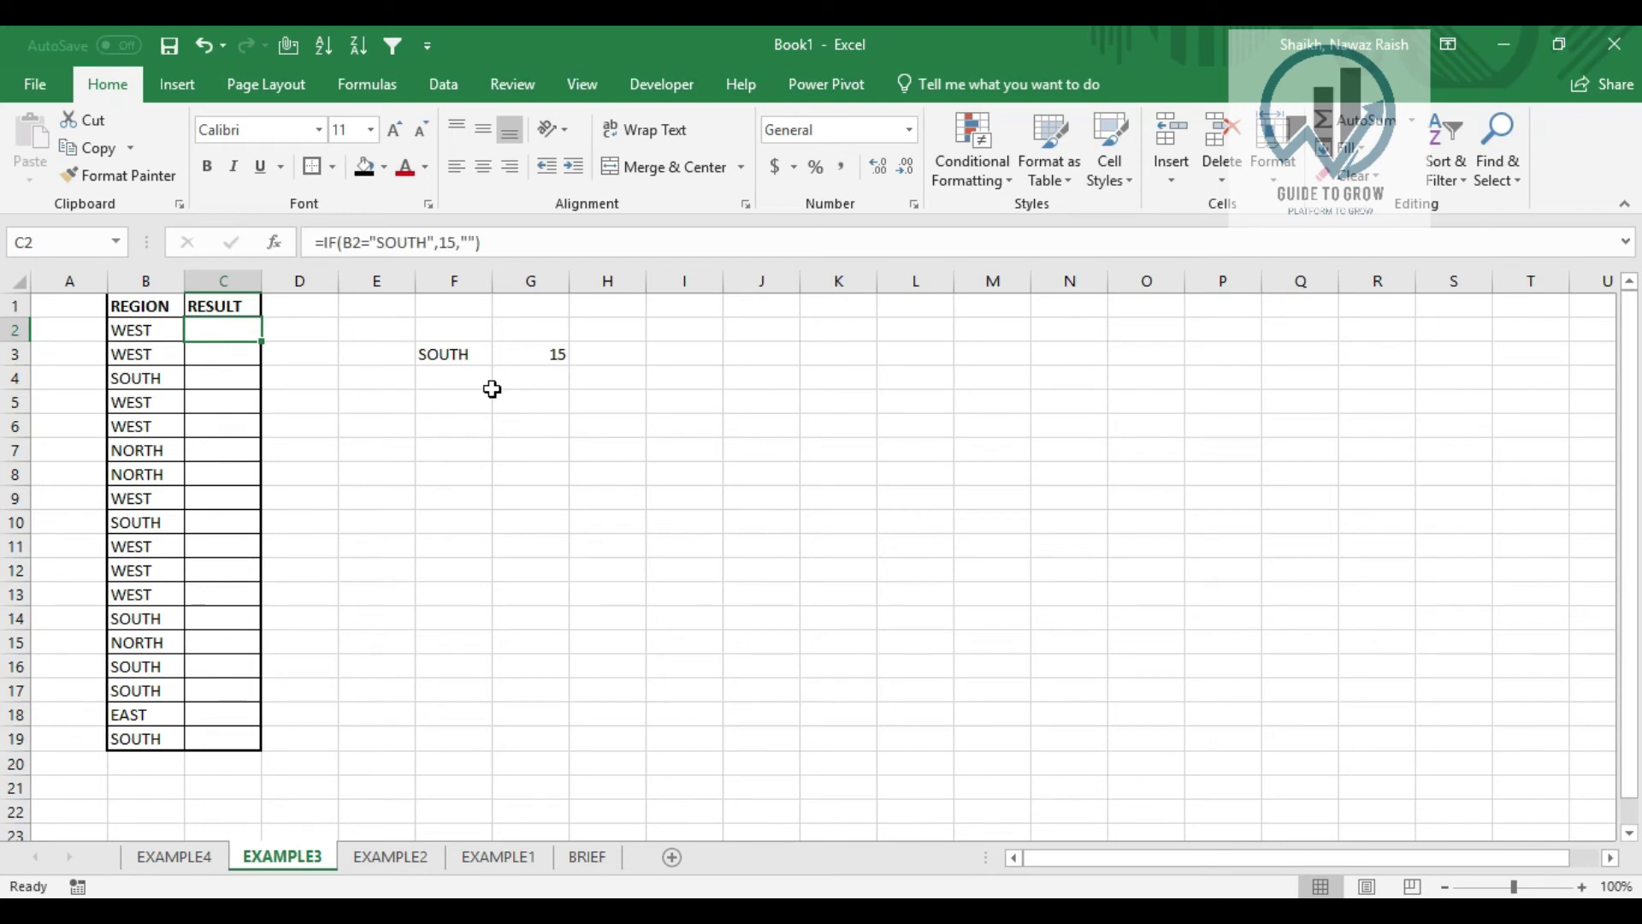
Copy C2 and paste its formula into C3:C19
key(ctrl+c)
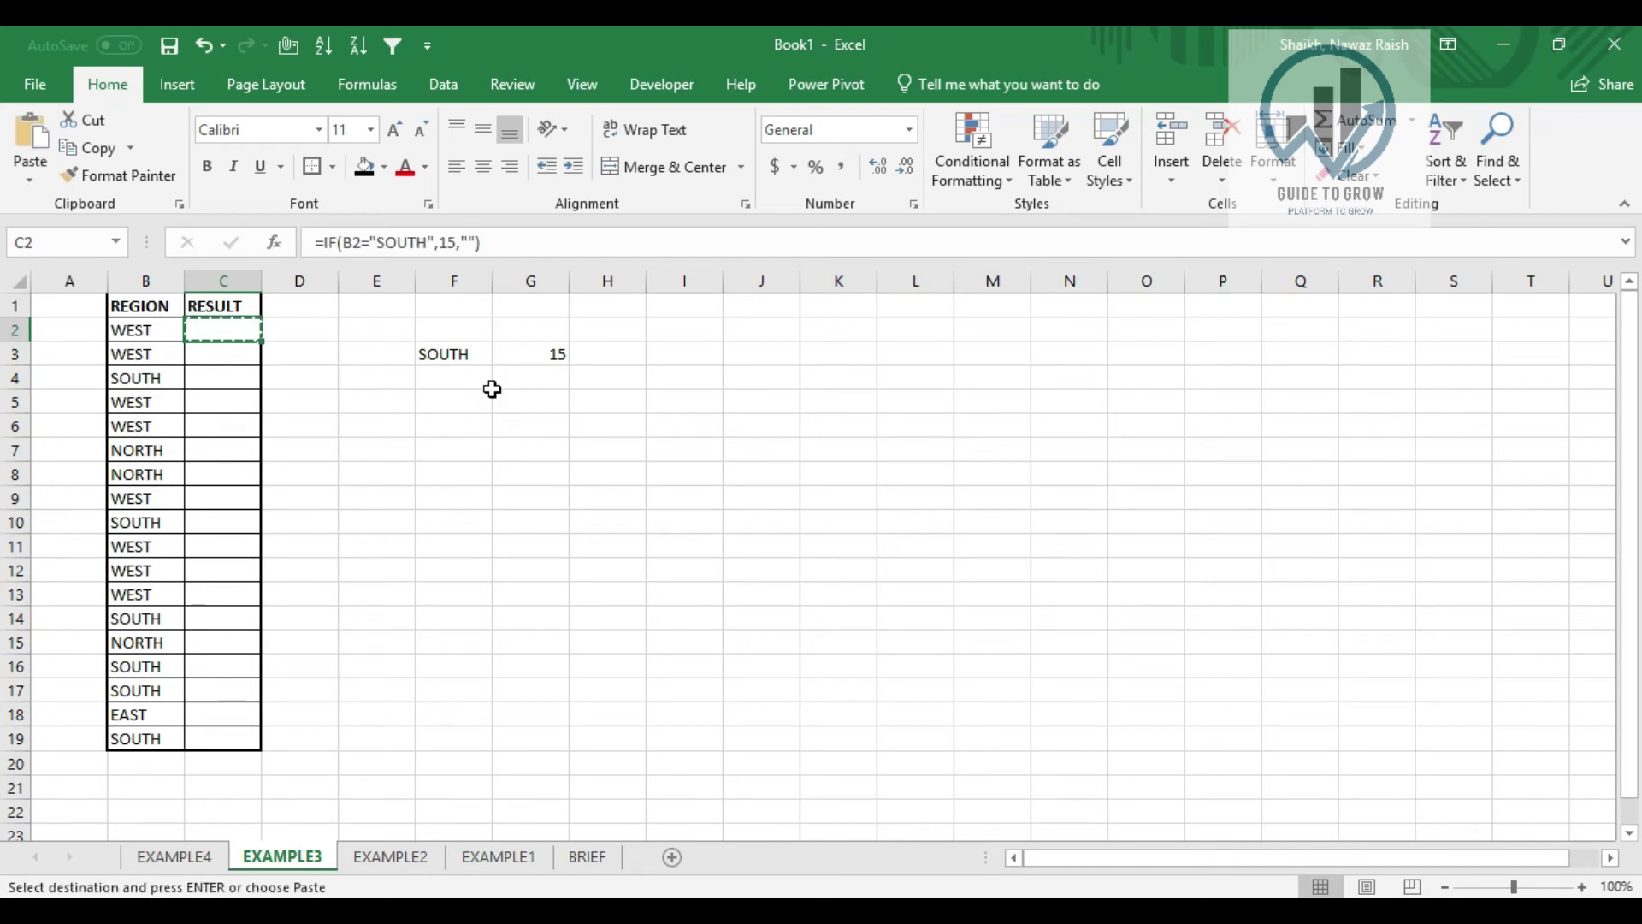
key(Down)
key(Down)
key(Down)
key(shift+Up)
key(shift+Up)
key(shift+Up)
key(shift+Up)
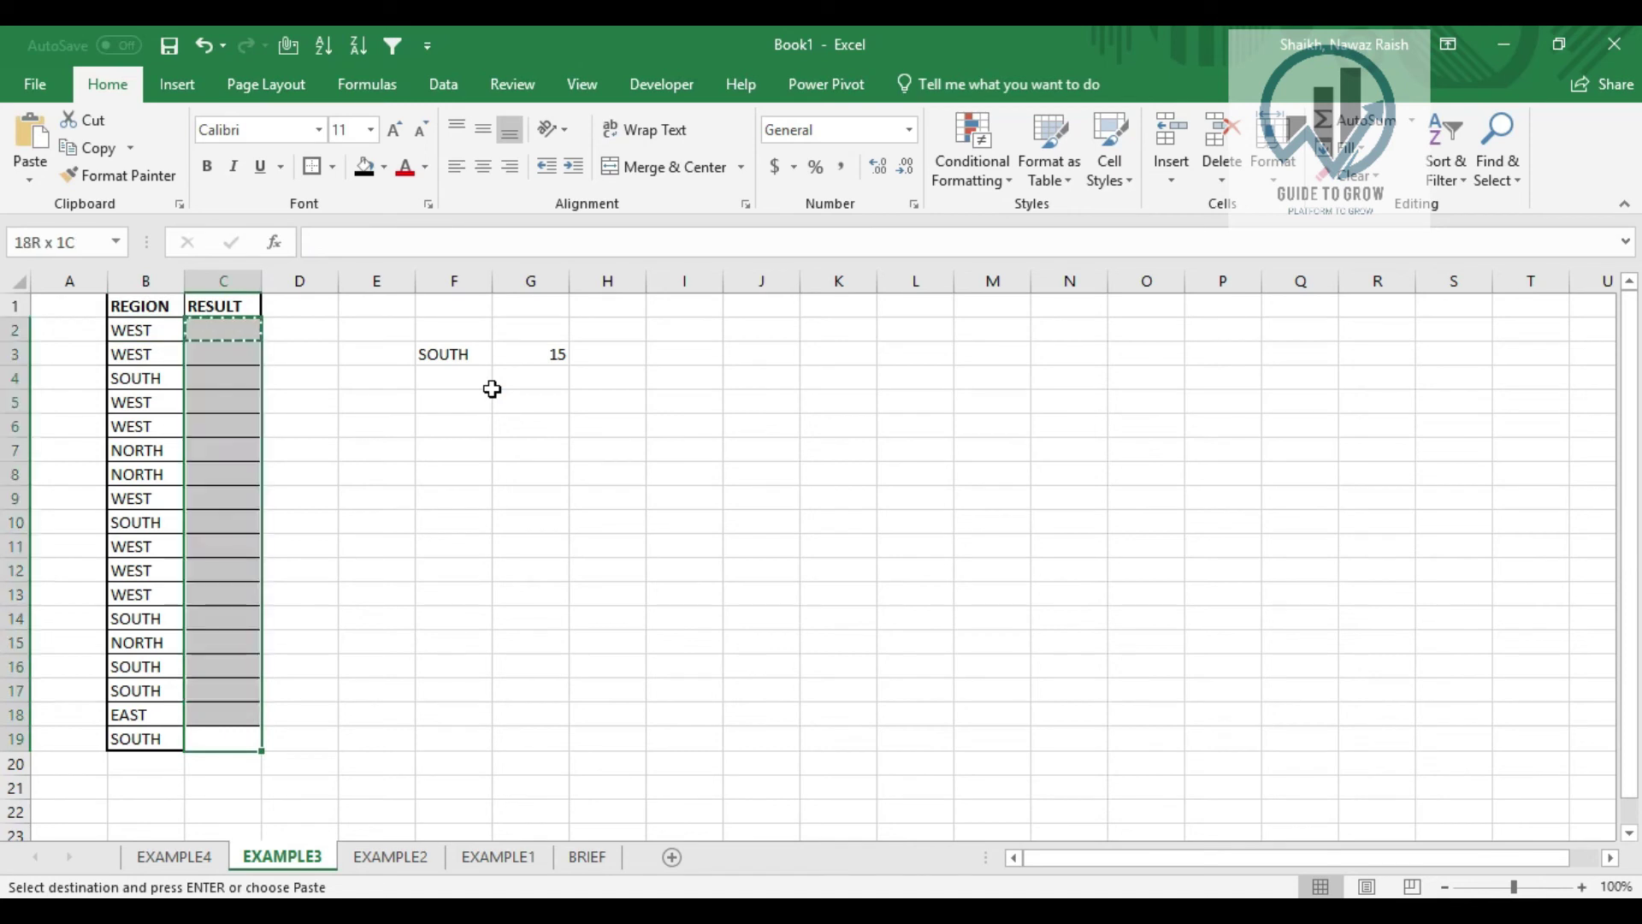
key(ctrl+alt+v)
key(Return)
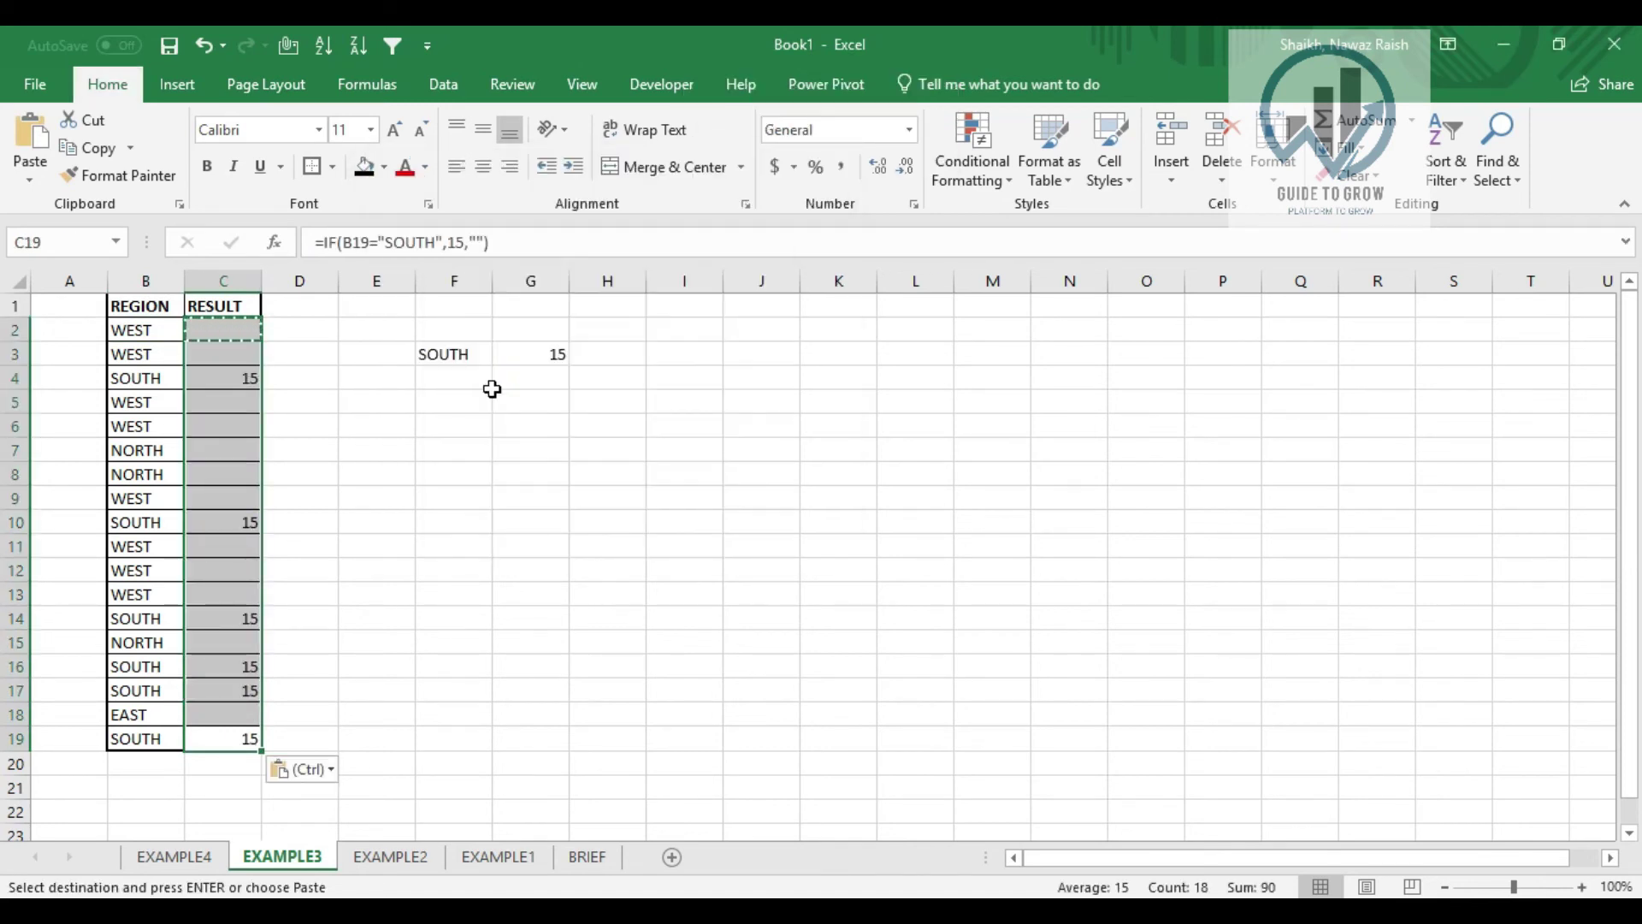
key(Escape)
key(Down)
key(Up)
Centre the RESULT values in C2:C19
key(Left)
key(Right)
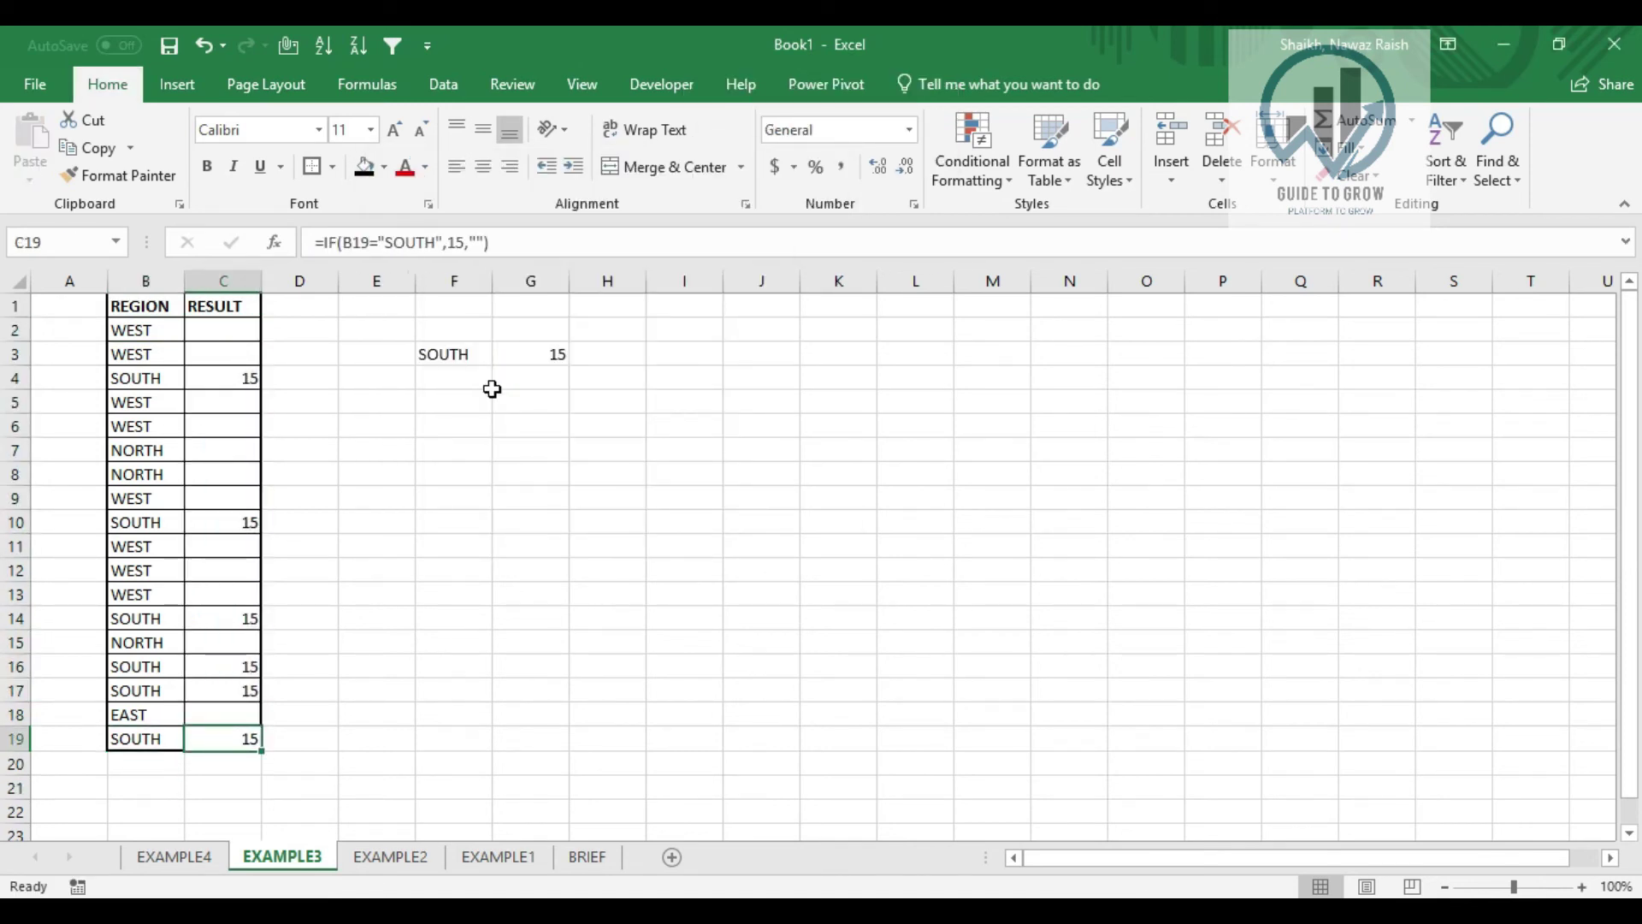
key(ctrl+shift+Up)
key(shift+Down)
key(alt+h)
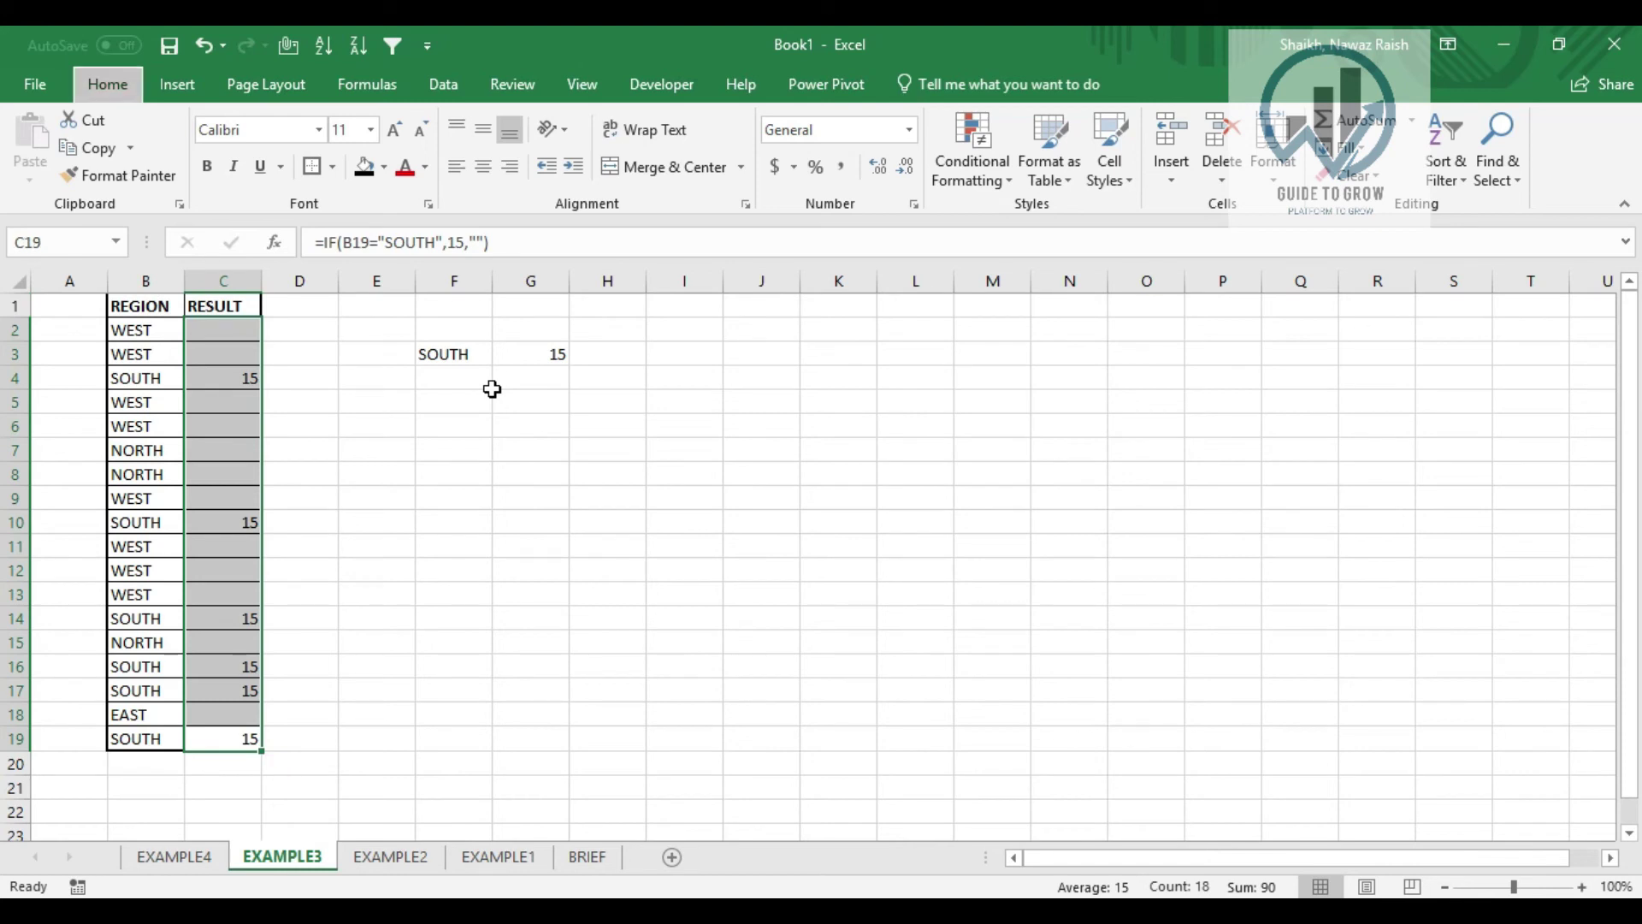
key(a)
key(c)
key(Down)
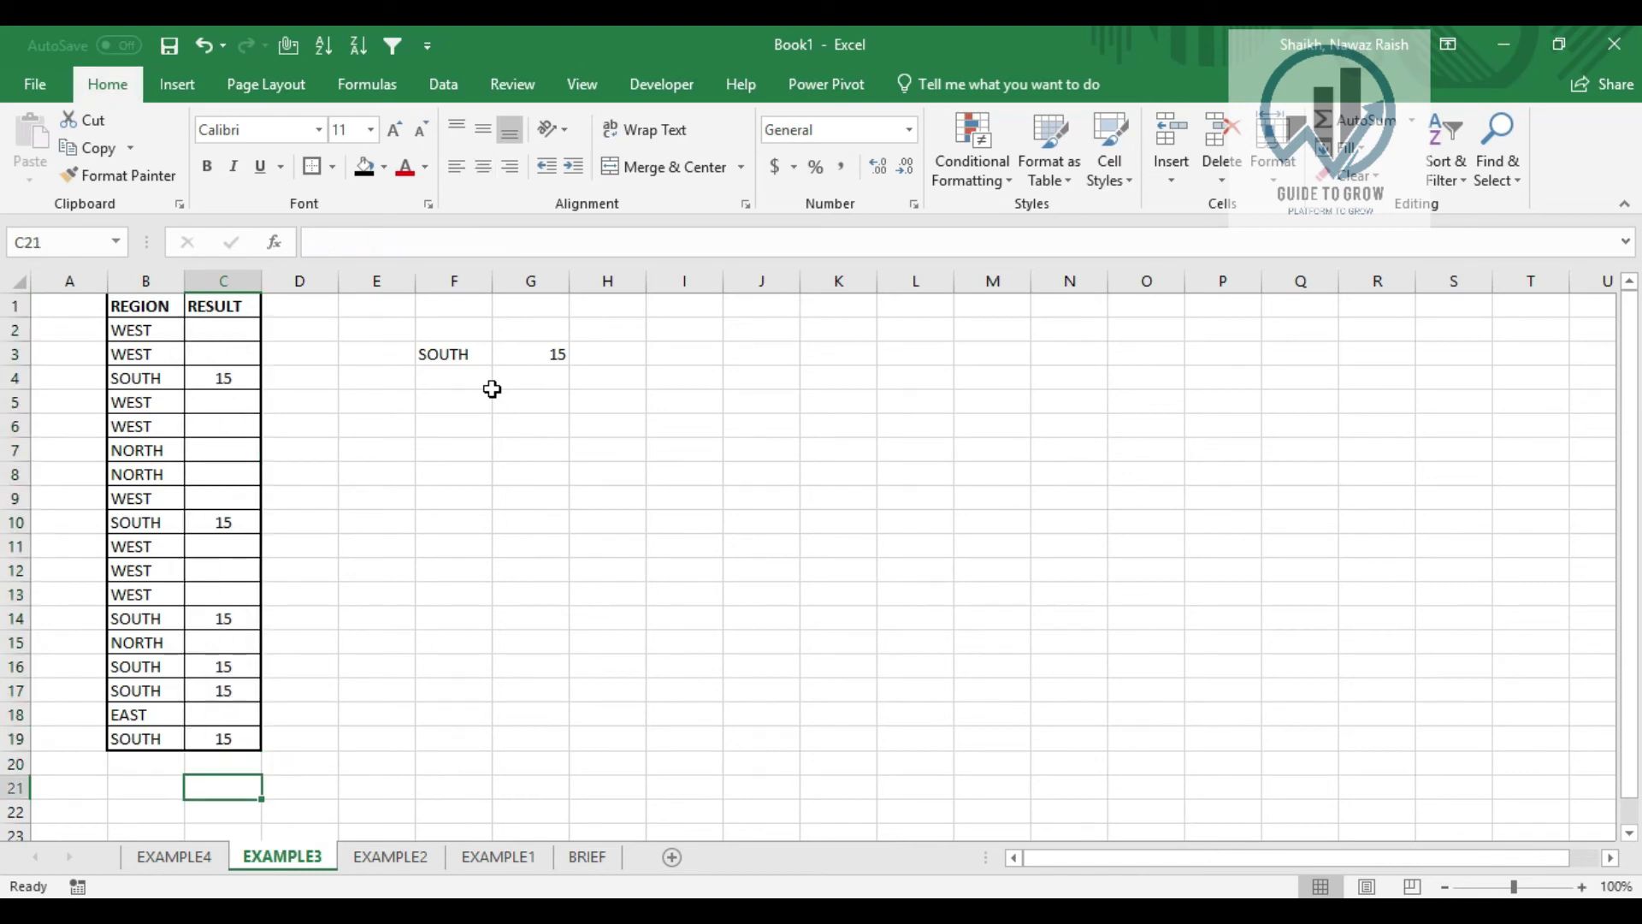
key(Up)
key(Left)
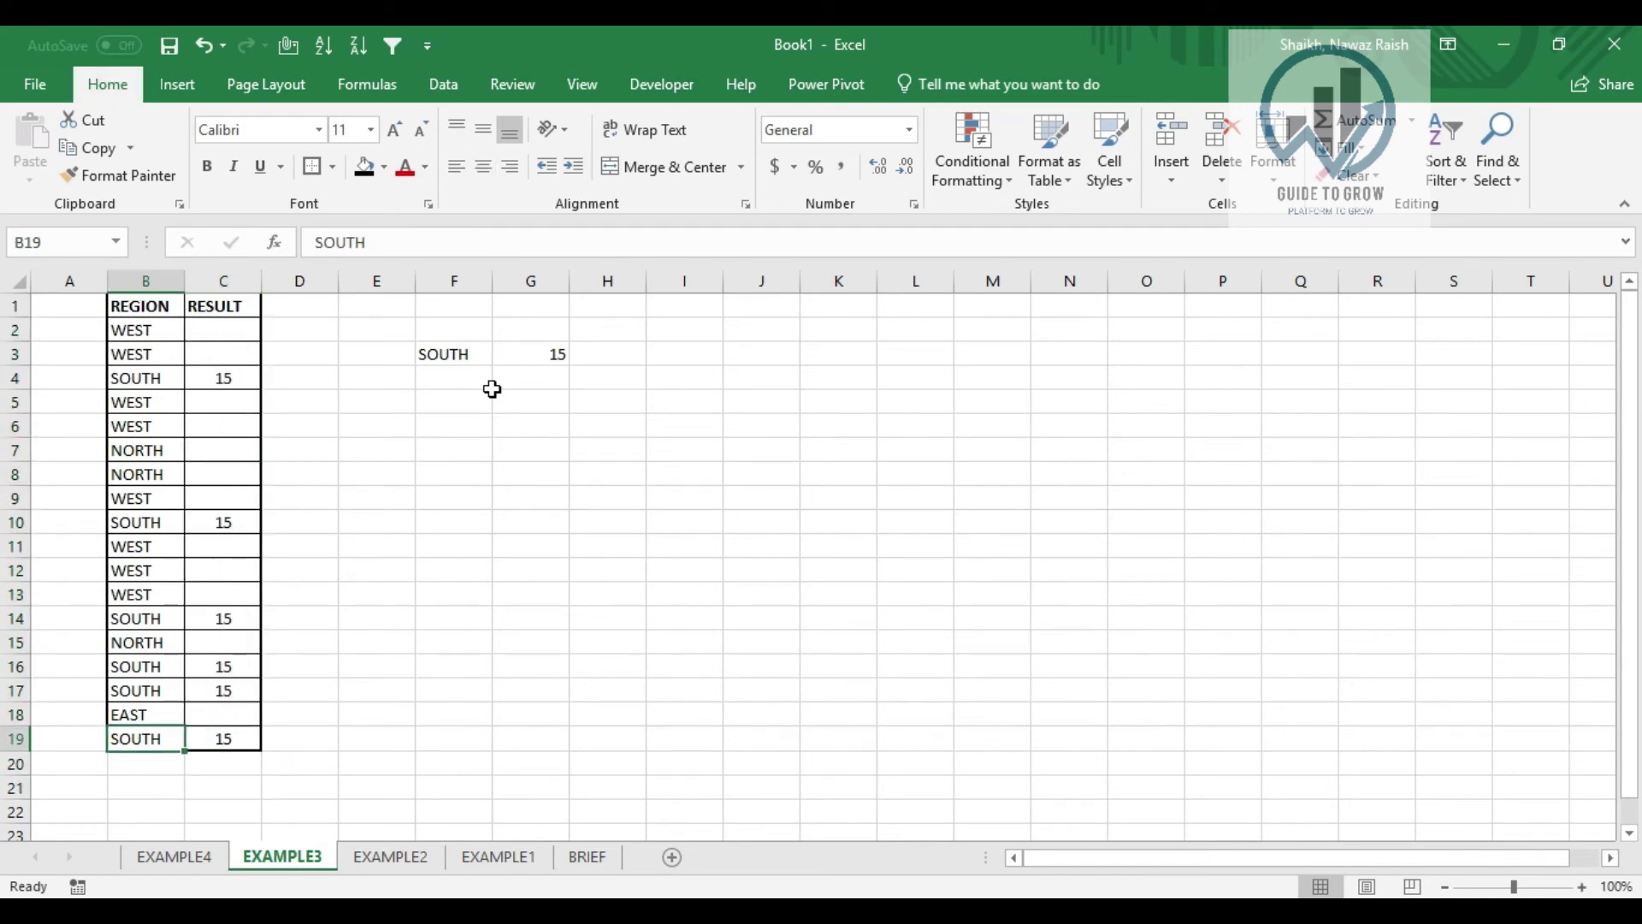
Open the EXAMPLE4 sheet and go to the NUMBER column
key(ctrl+Page_Up)
key(Down)
key(Right)
key(shift+Right)
key(shift+Left)
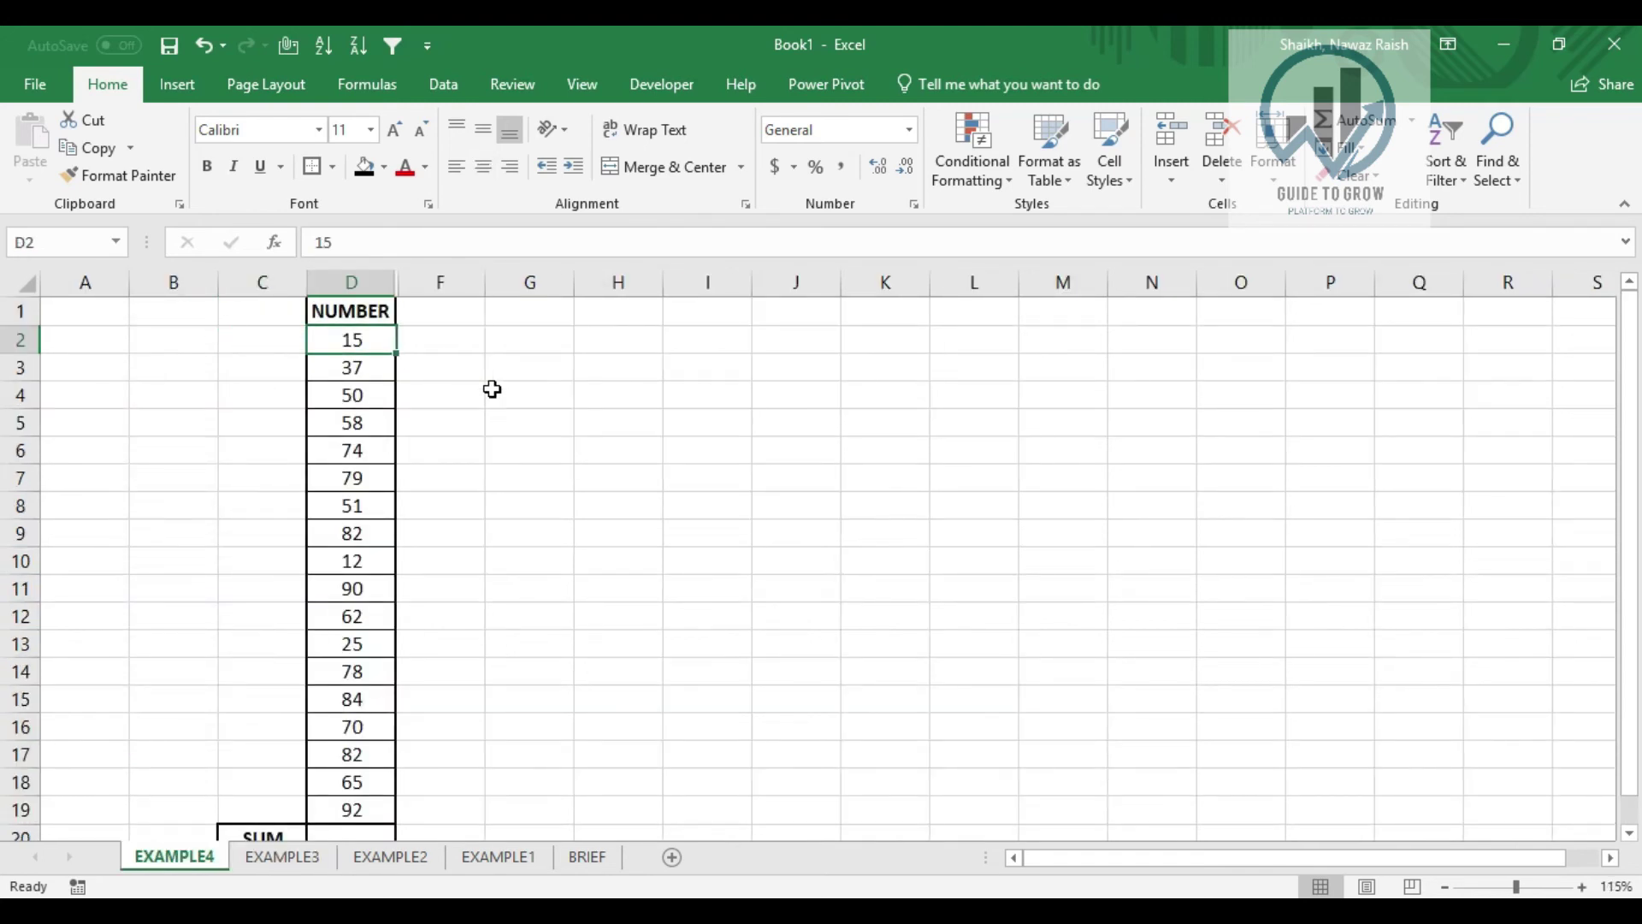
key(ctrl+Down)
Select the 18 numbers in D2:D19
key(Down)
key(Down)
key(Up)
key(Up)
key(Up)
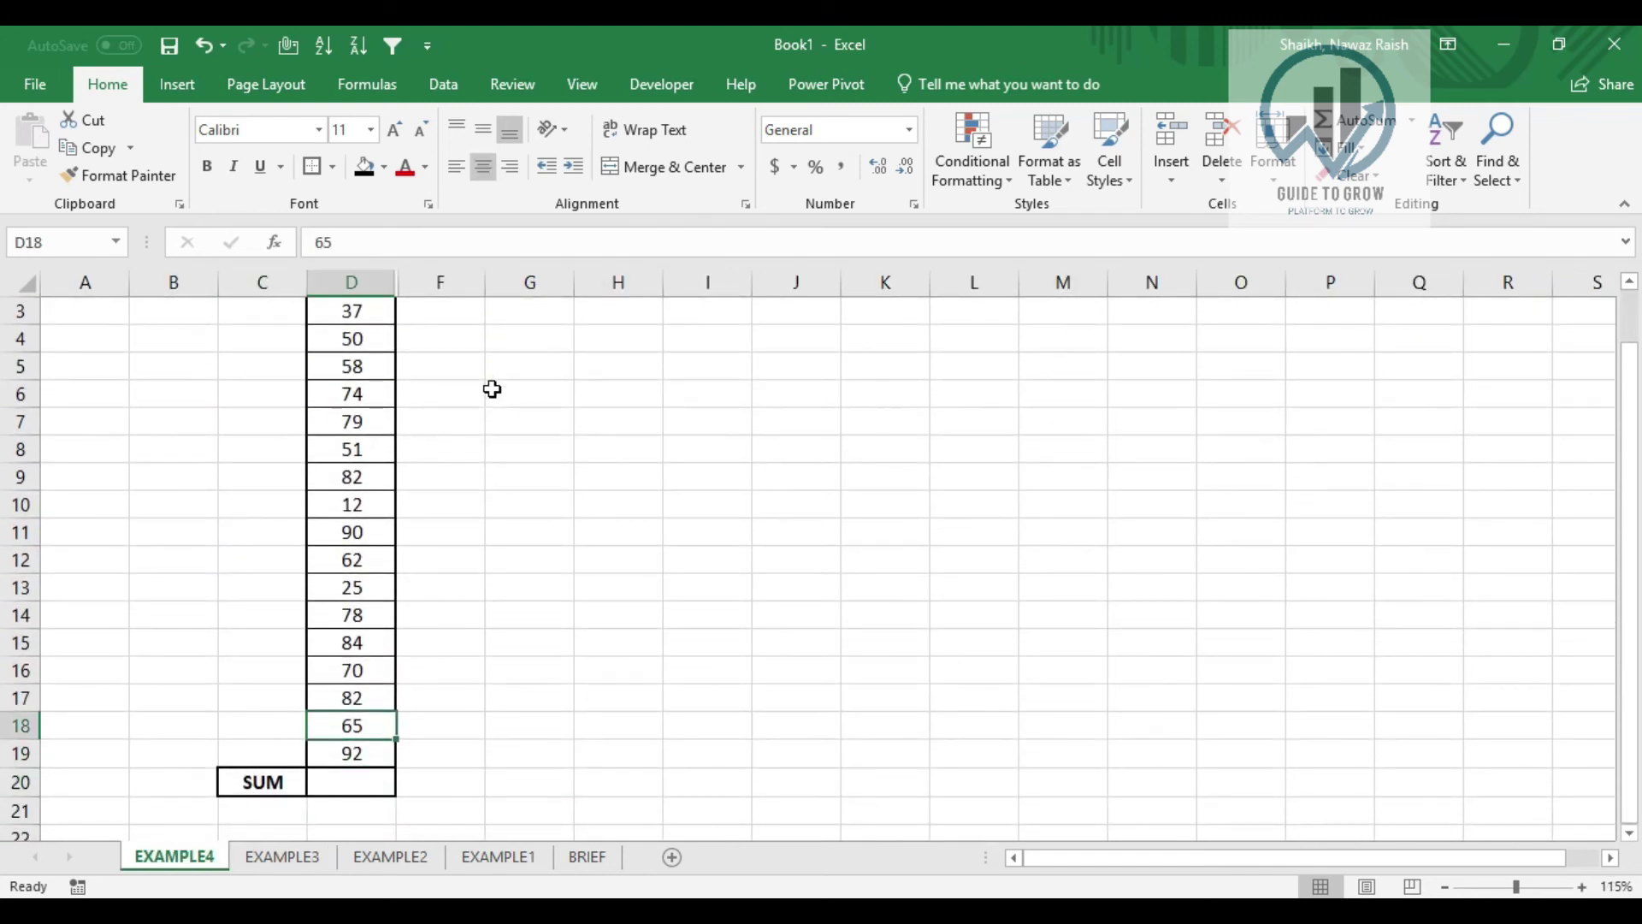
key(Up)
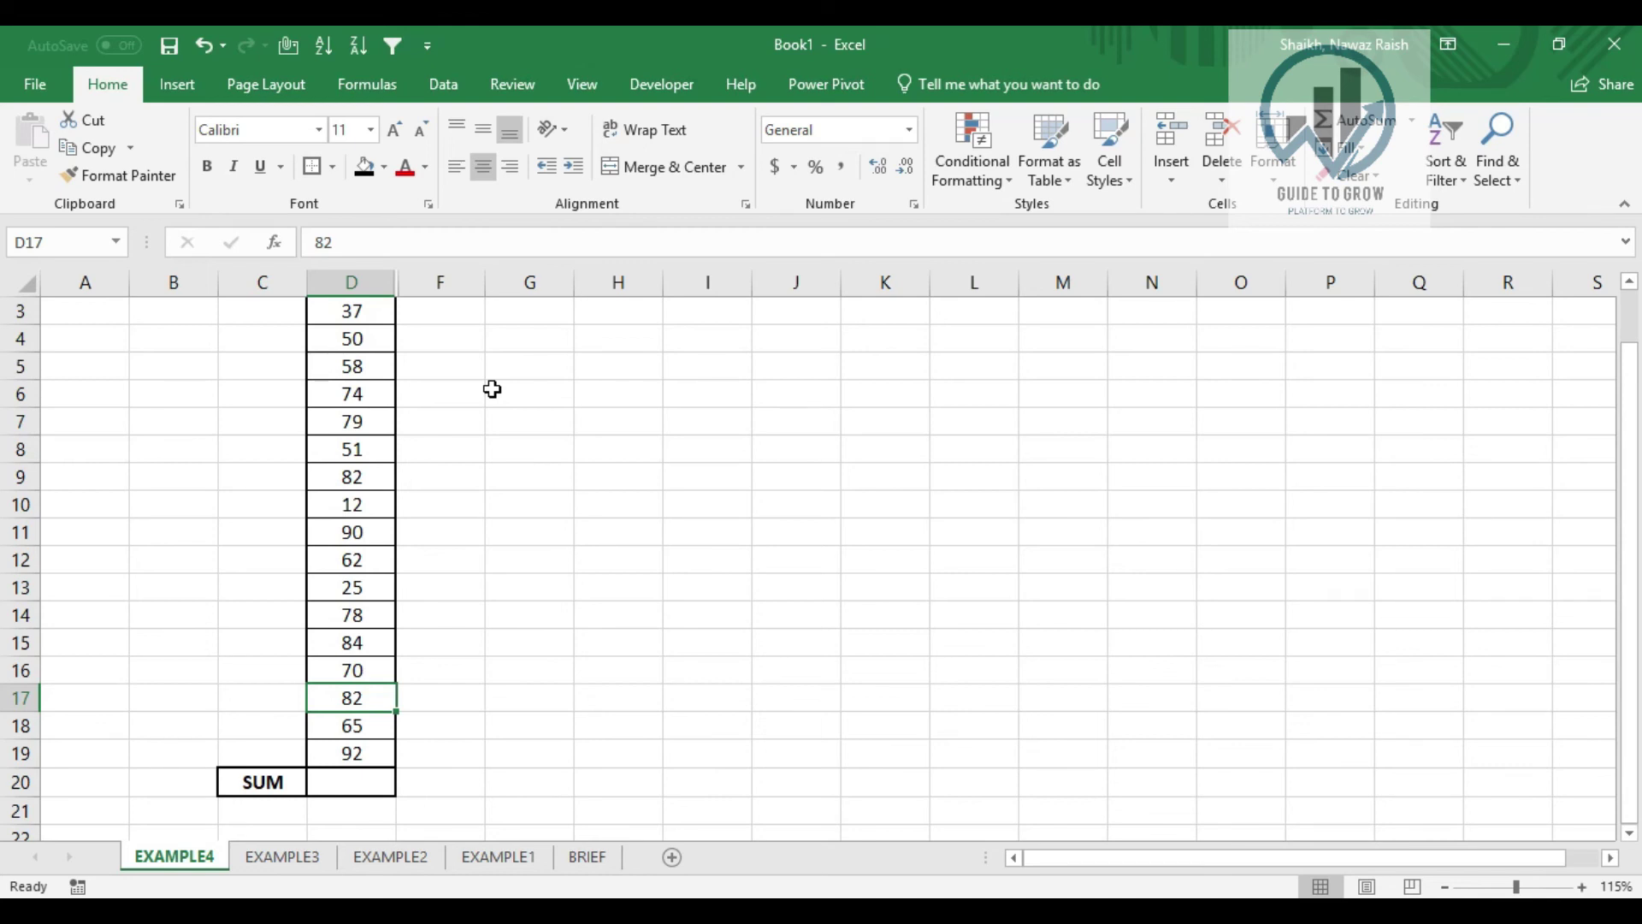
key(Down)
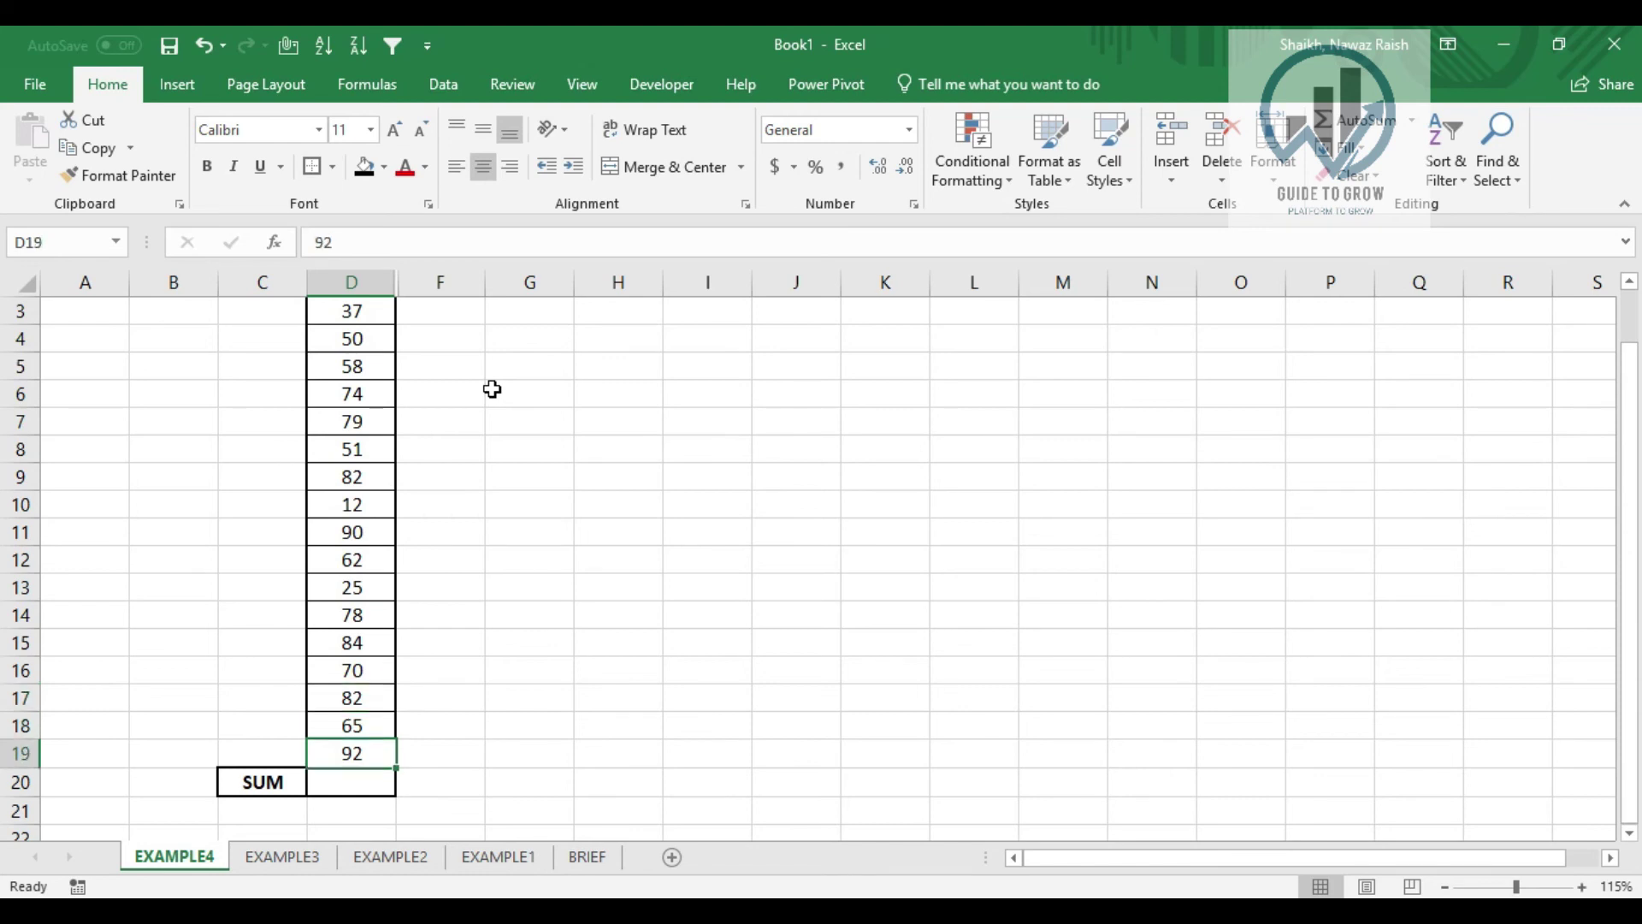
key(Down)
key(Up)
key(Up)
key(Up)
key(shift+Down)
key(shift+Down)
key(shift+Down)
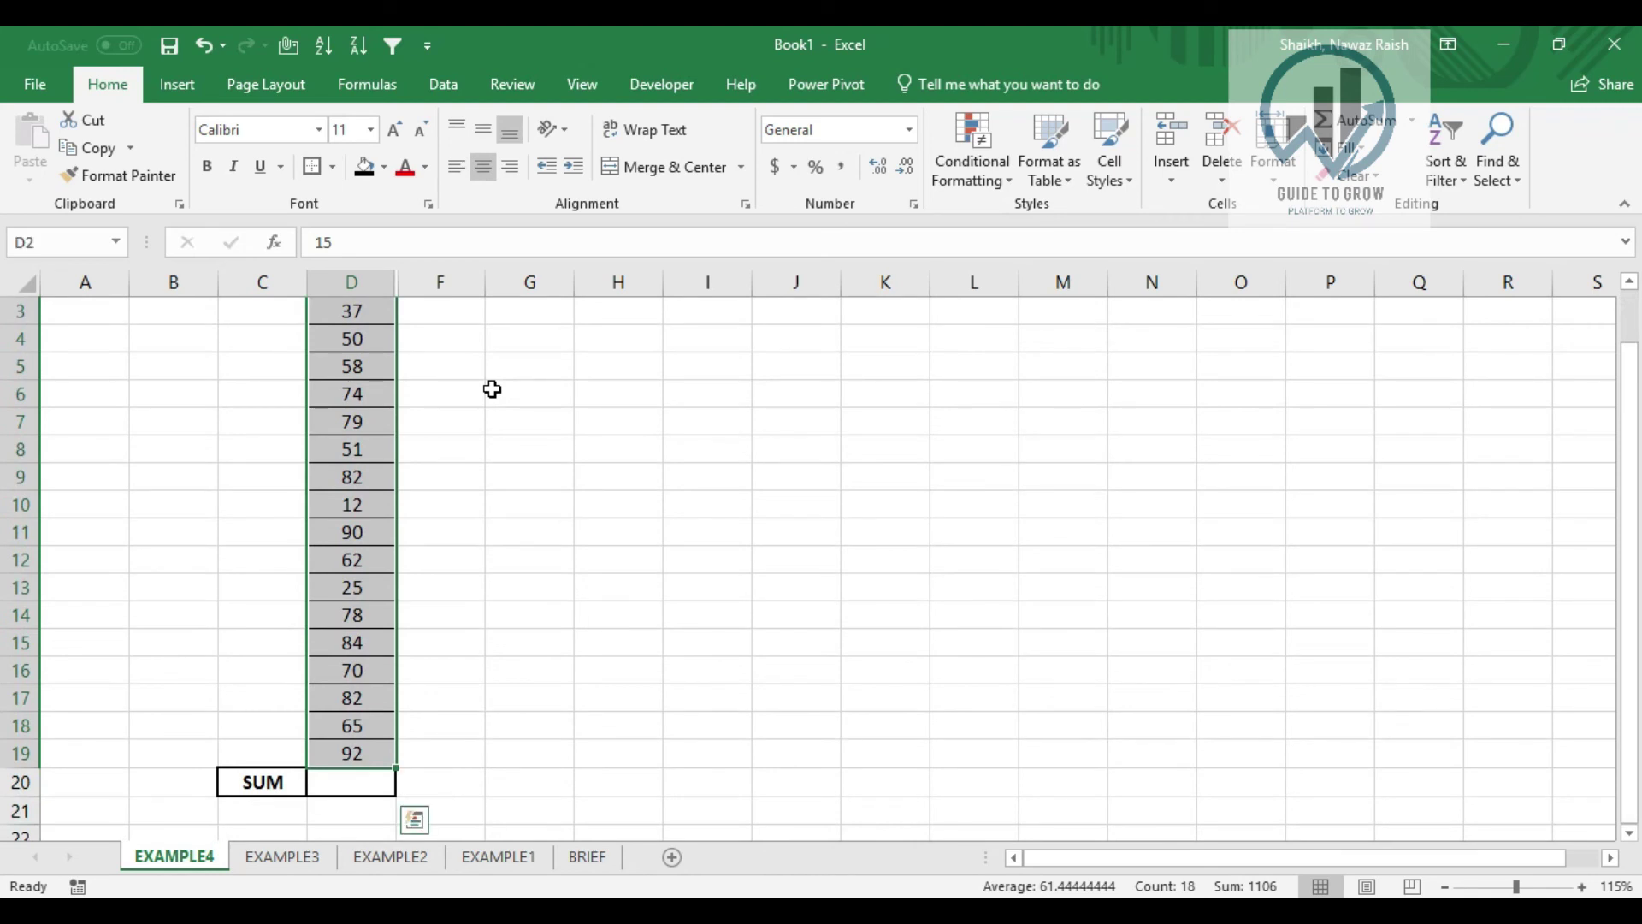
Re-enter the SUM label in C20
key(Left)
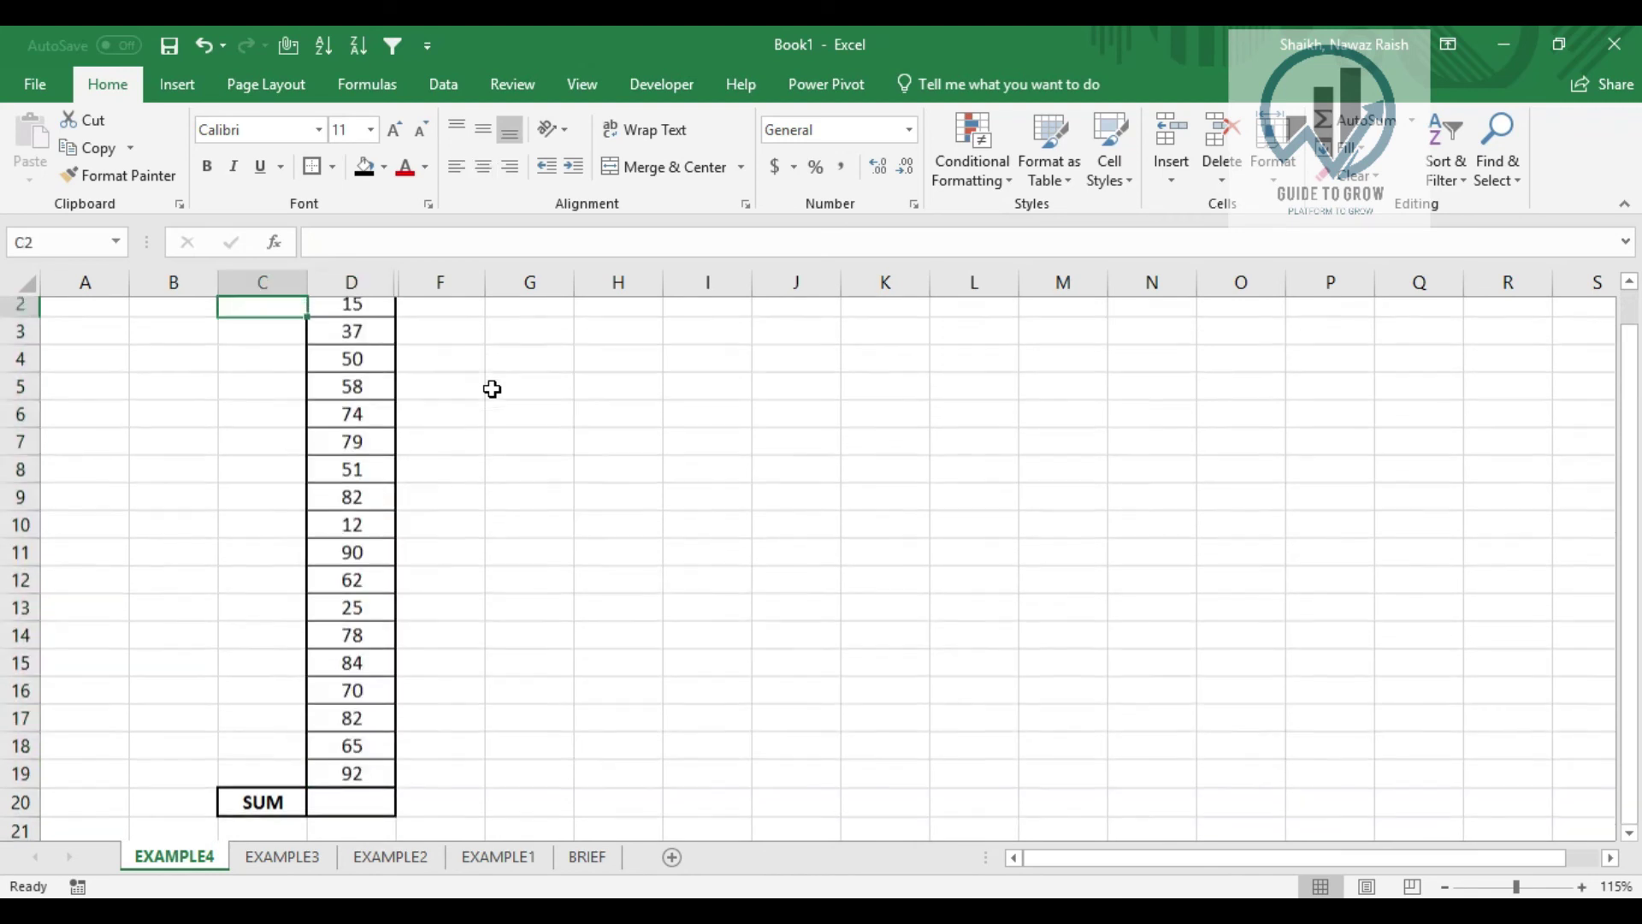
key(ctrl+Down)
key(Down)
key(Up)
text(S)
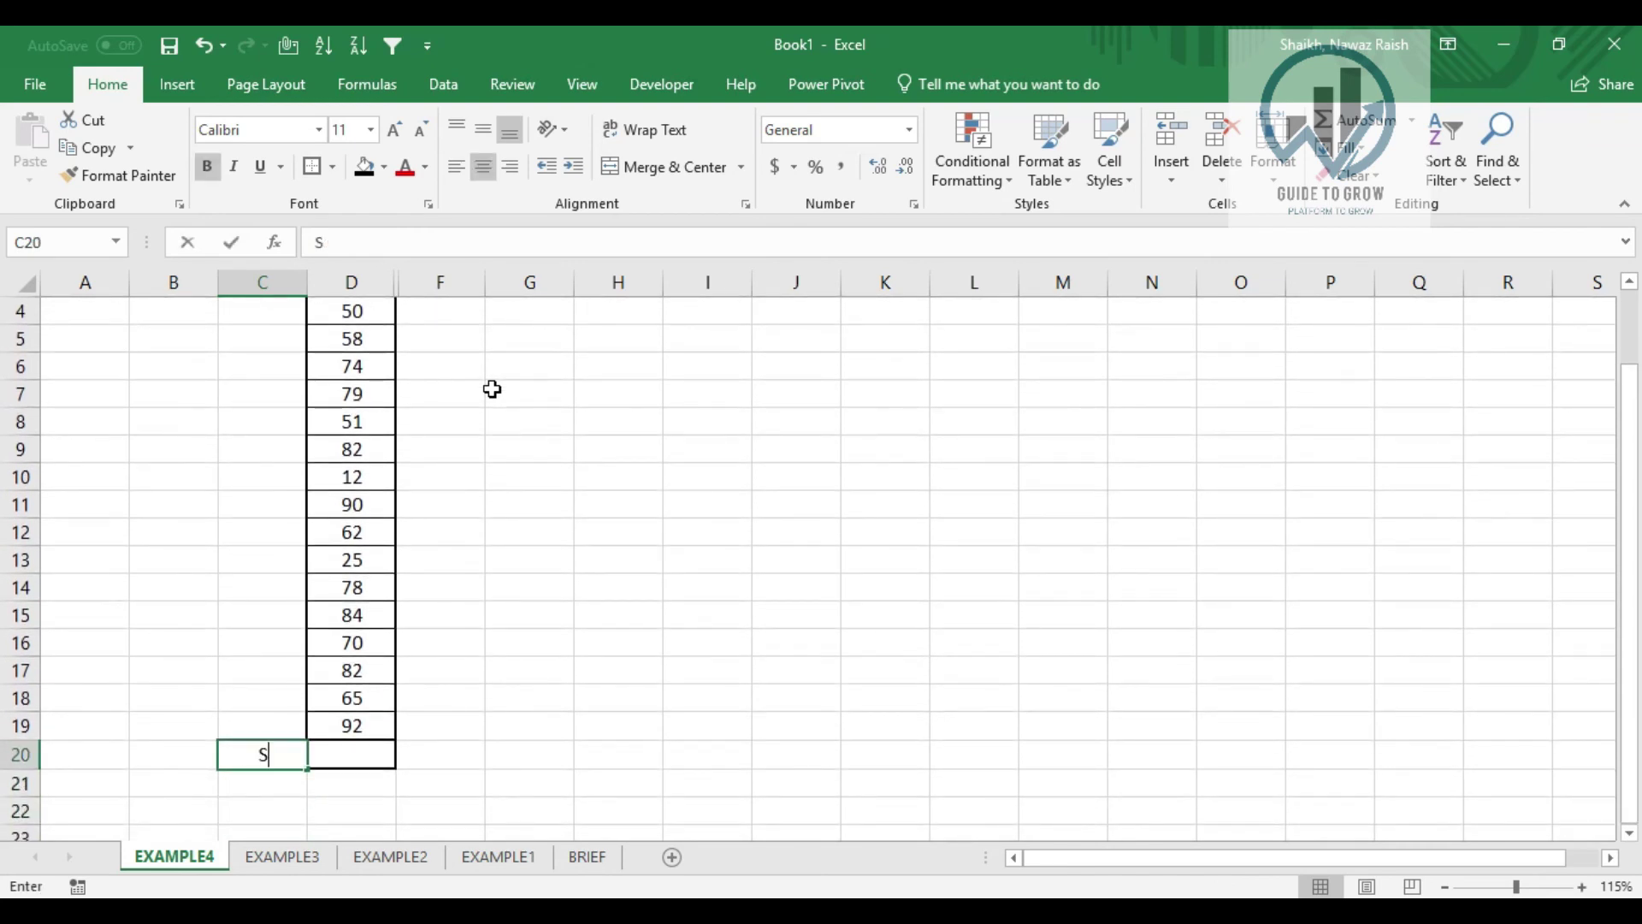
text(UM)
key(Return)
key(Up)
AutoSum D2:D19 into D20 as a trial total
key(Right)
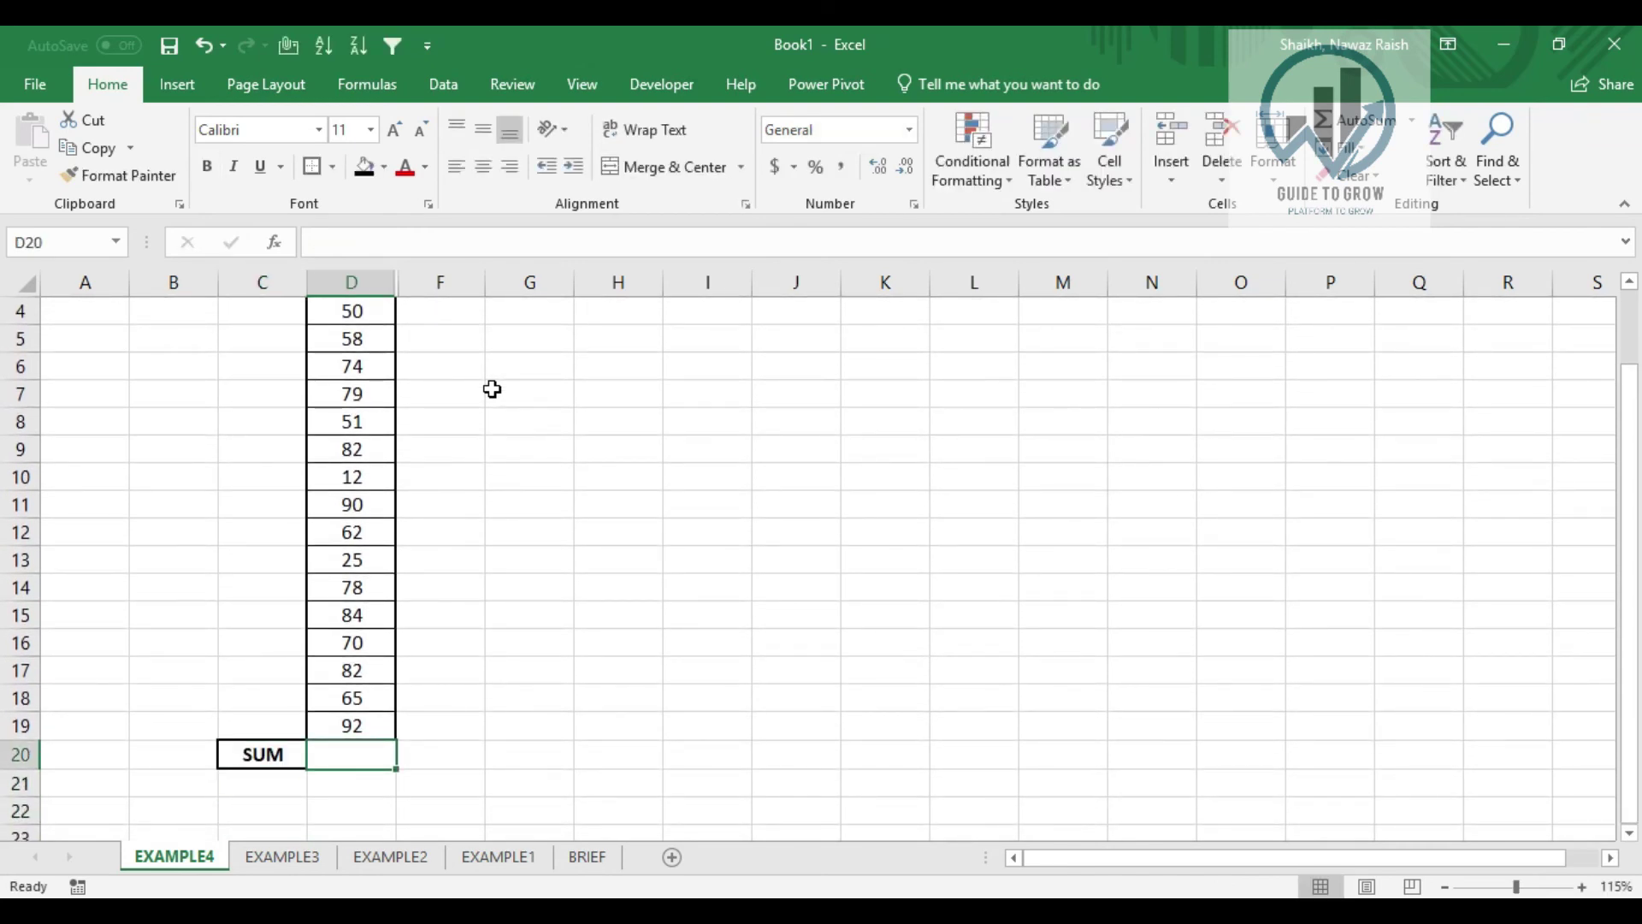
key(alt+equal)
key(Return)
key(Up)
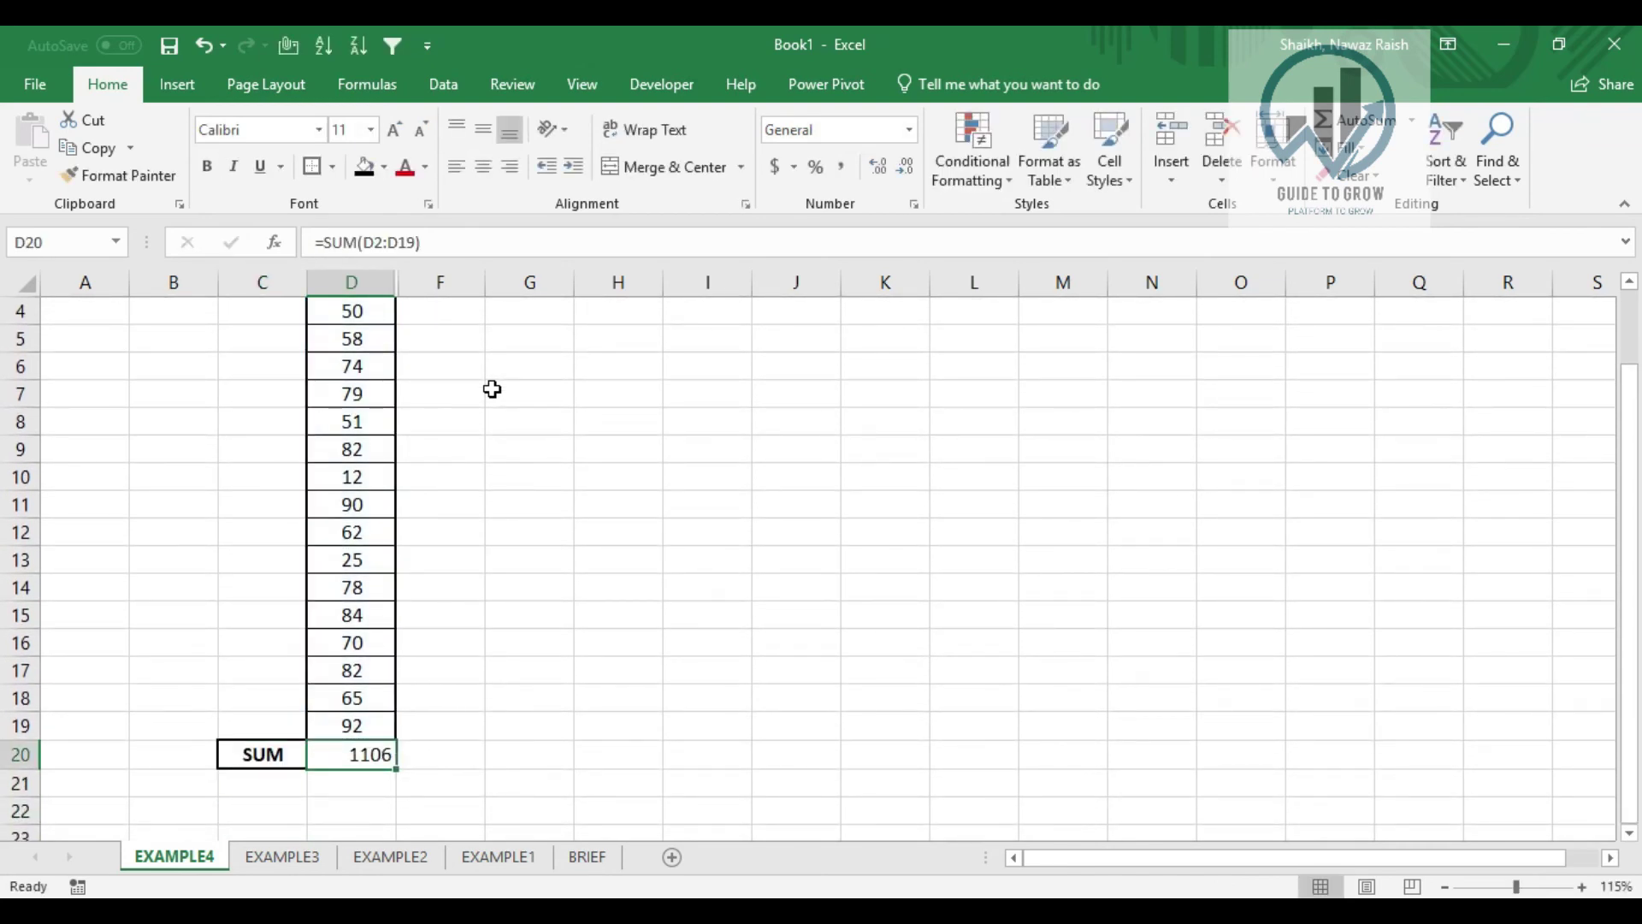
Centre and then delete the D20 total, and select columns D through F
key(alt)
key(h)
key(a)
key(c)
key(Delete)
key(ctrl+space)
key(shift+Right)
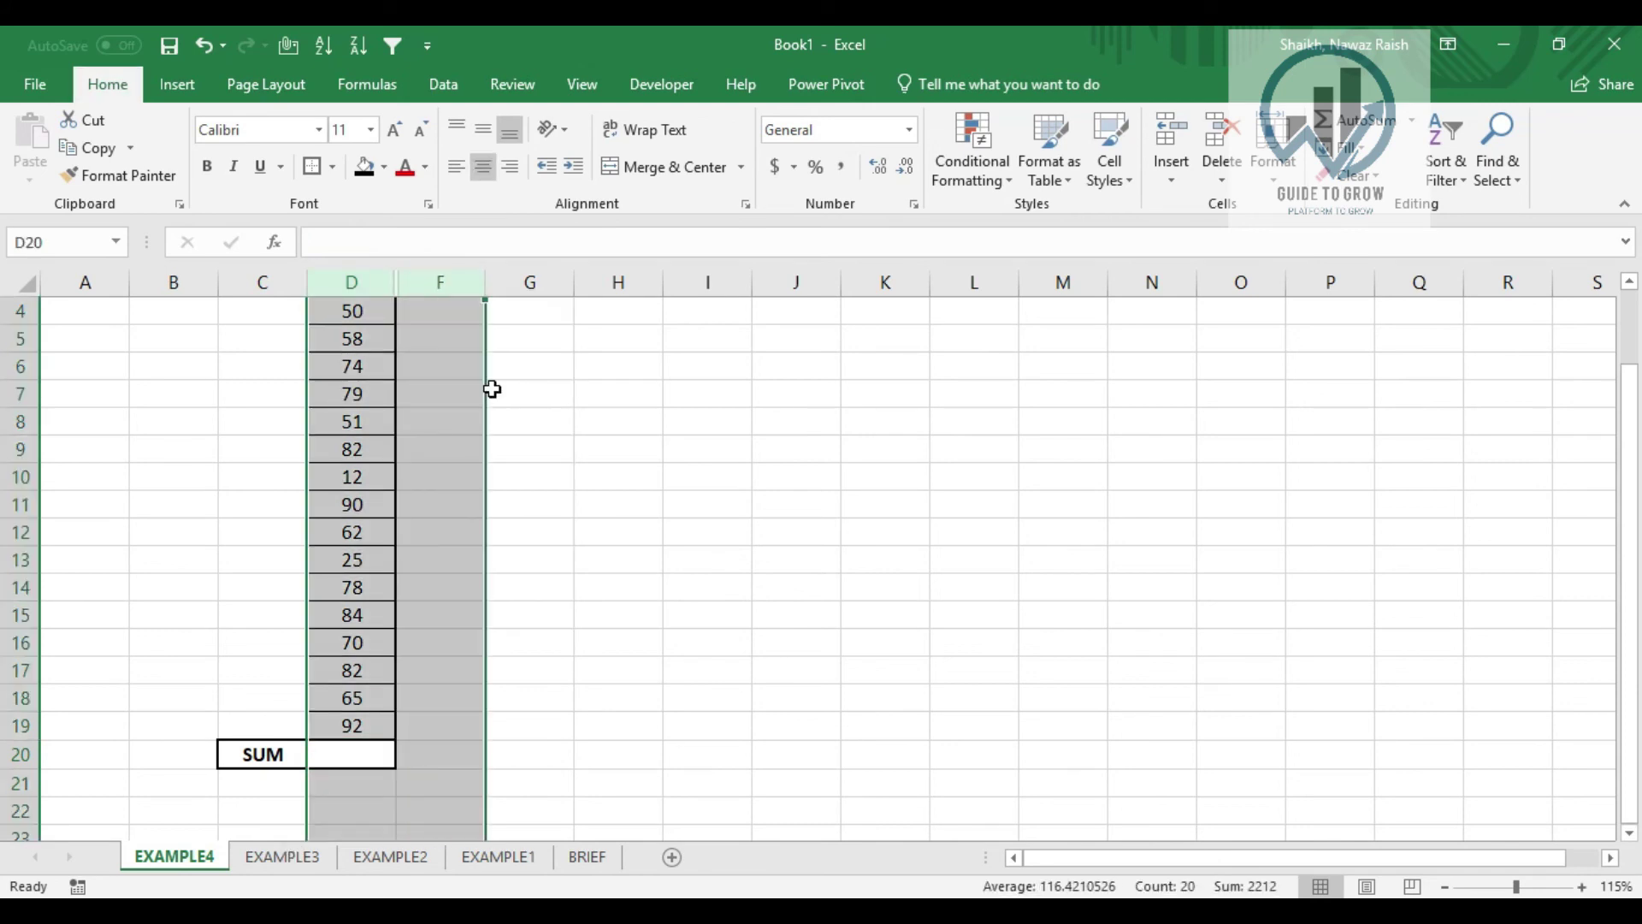
Unhide column E and enter SUM in C20 so E20 shows the total 1106
key(ctrl+shift+0)
key(Right)
key(Right)
key(Down)
key(Left)
key(Left)
key(Left)
key(Up)
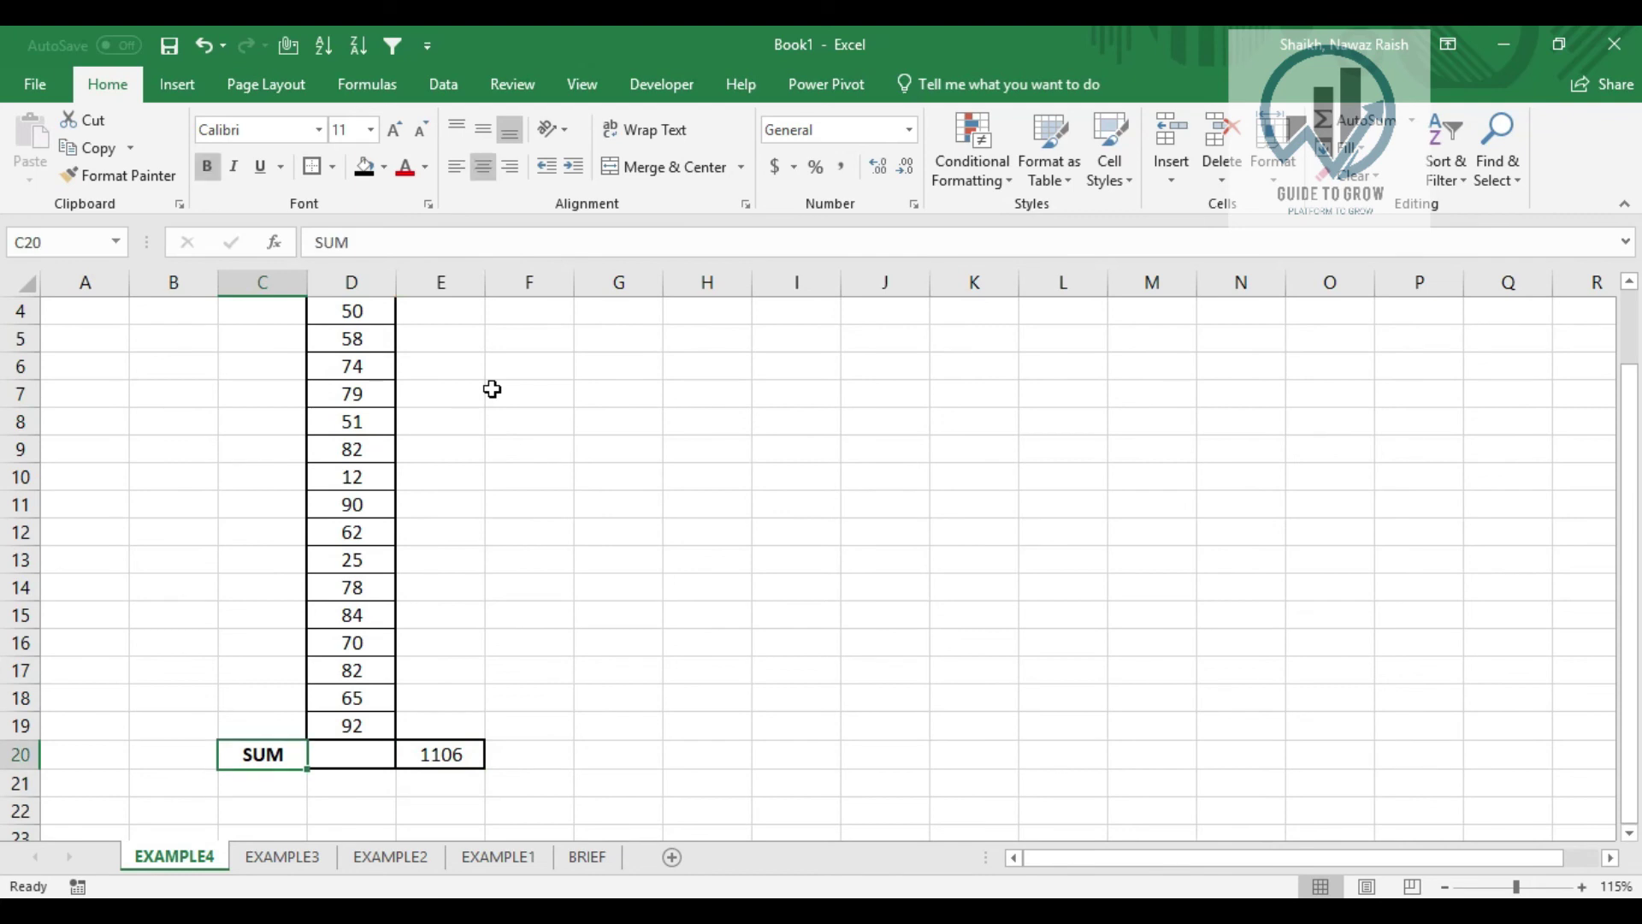
text(SUM)
key(Return)
key(Up)
key(Right)
key(Right)
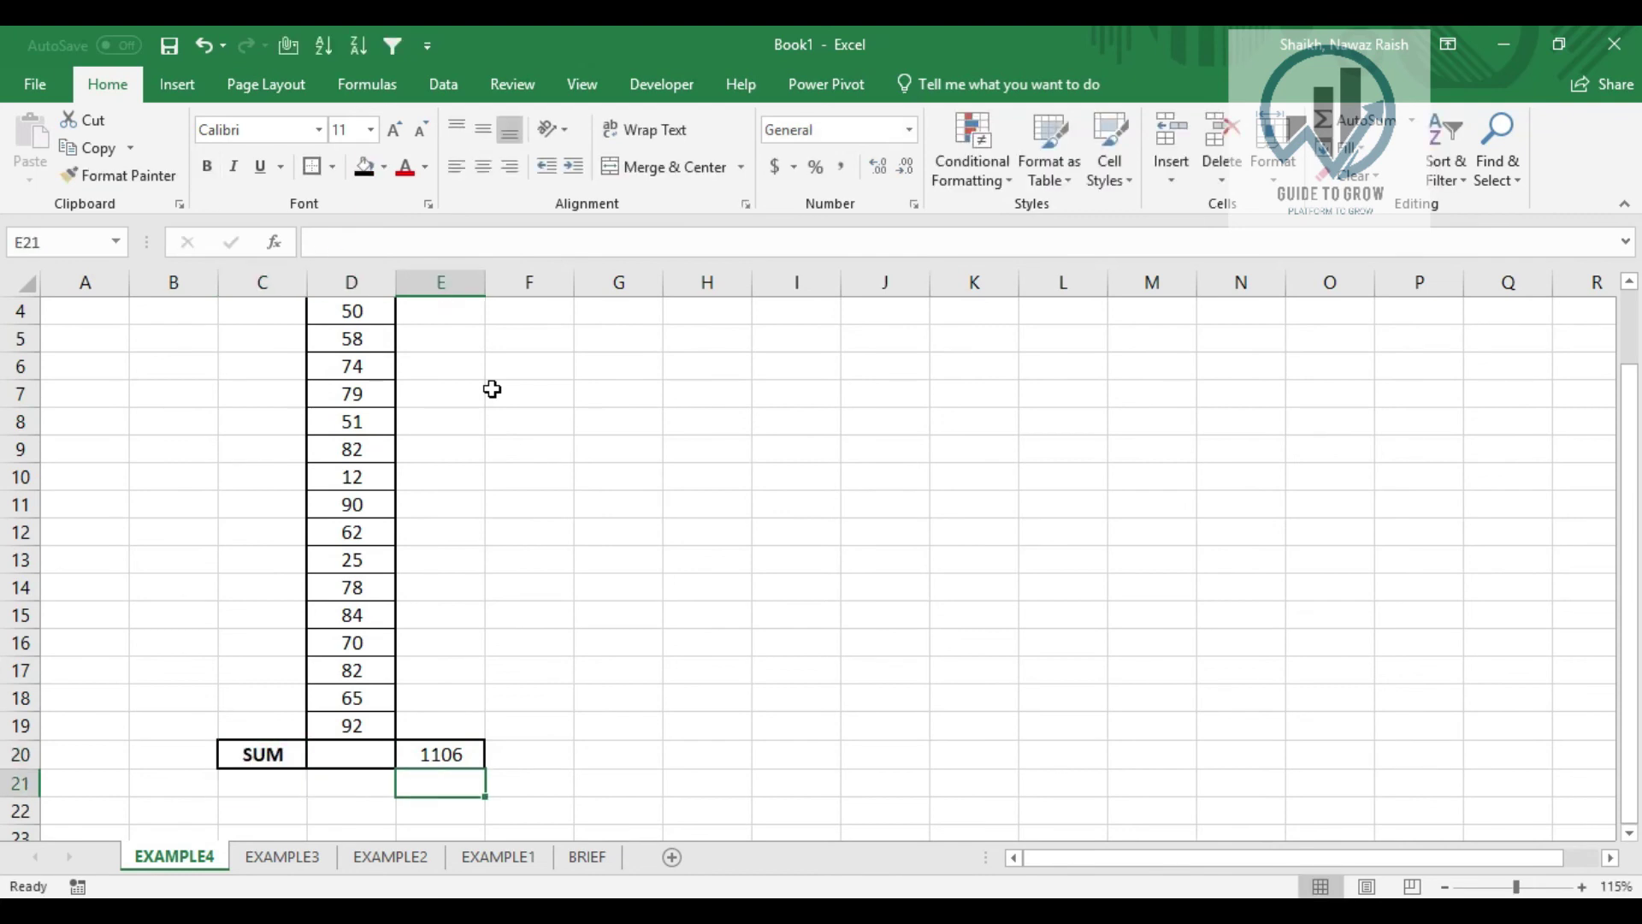
Clear C20 so E20 falls back to the average 61.4444
key(Left)
key(Left)
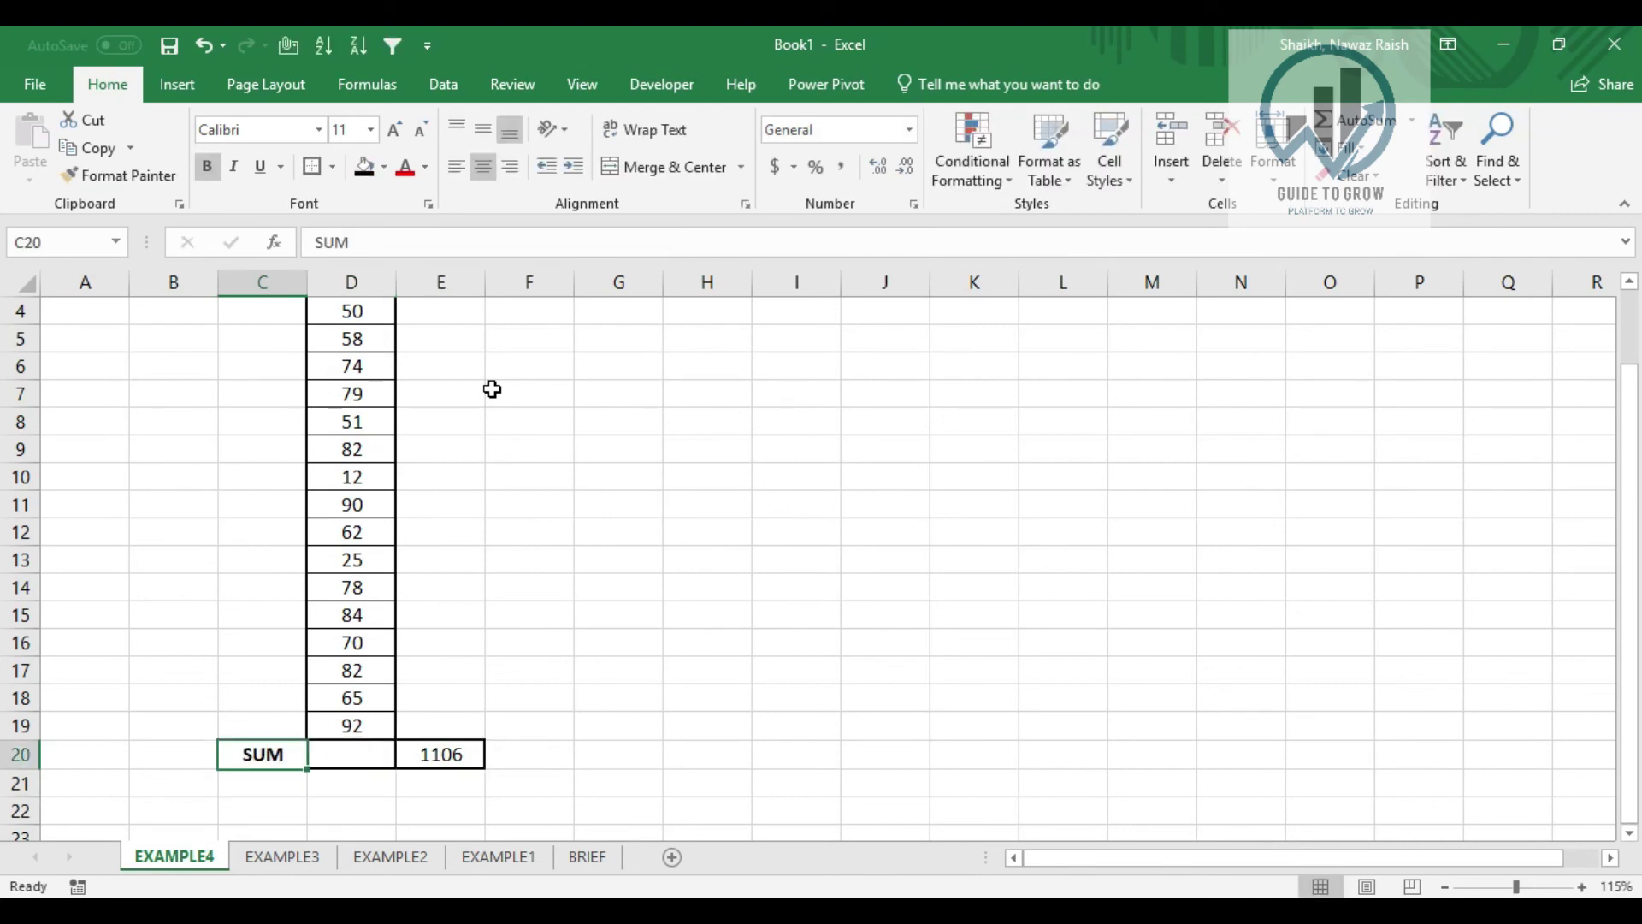
key(Delete)
key(Right)
key(Right)
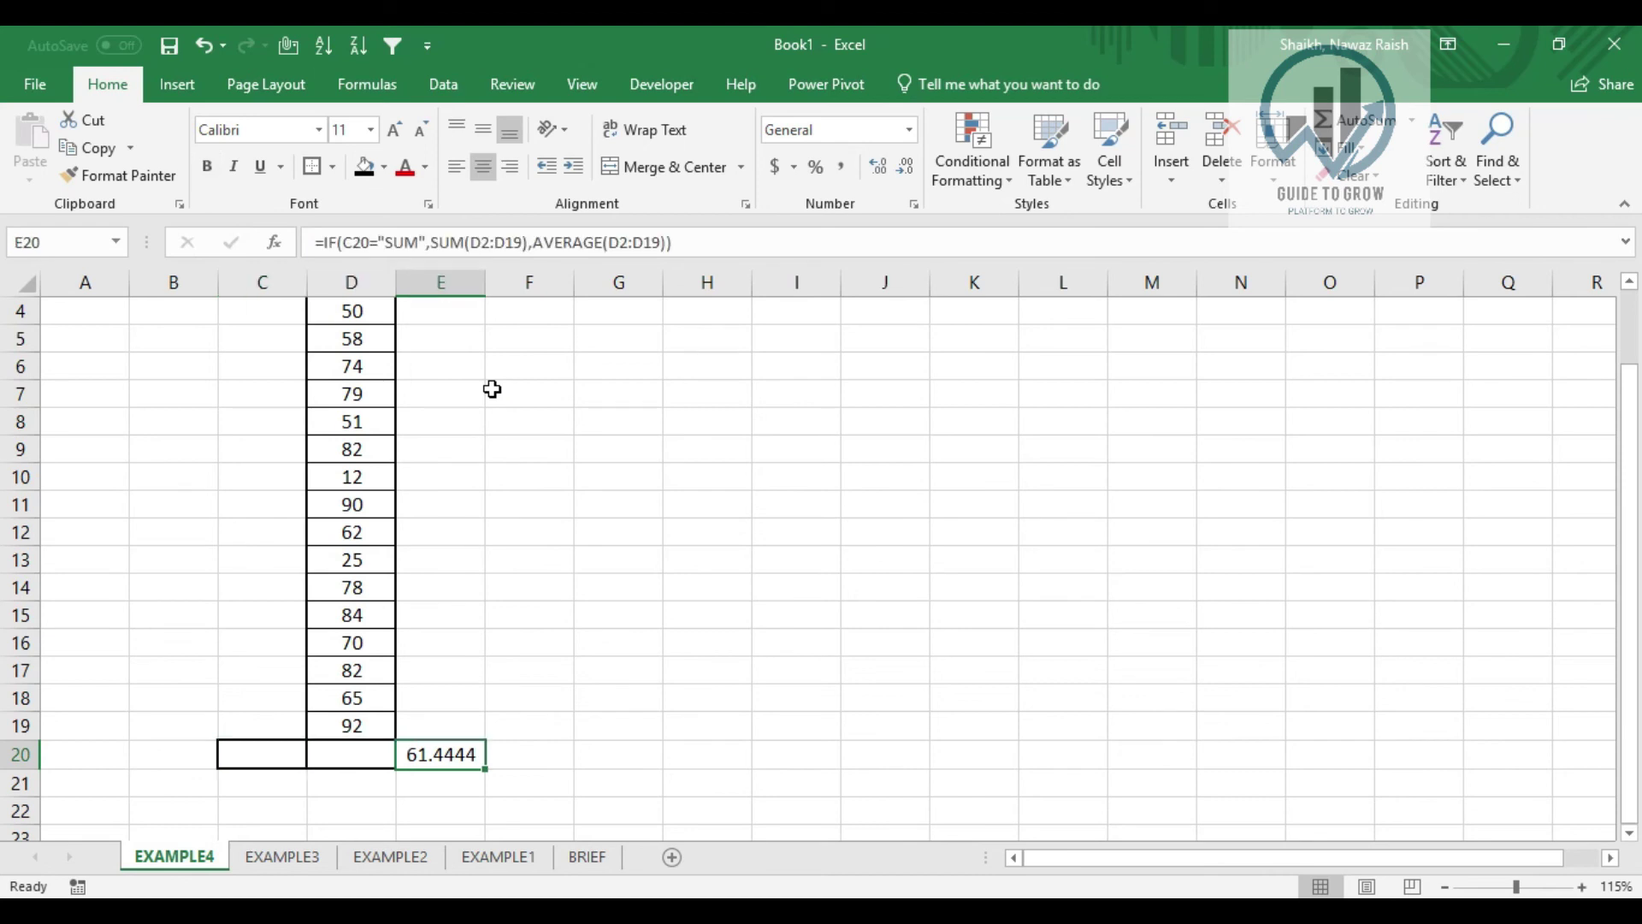
key(Left)
key(Left)
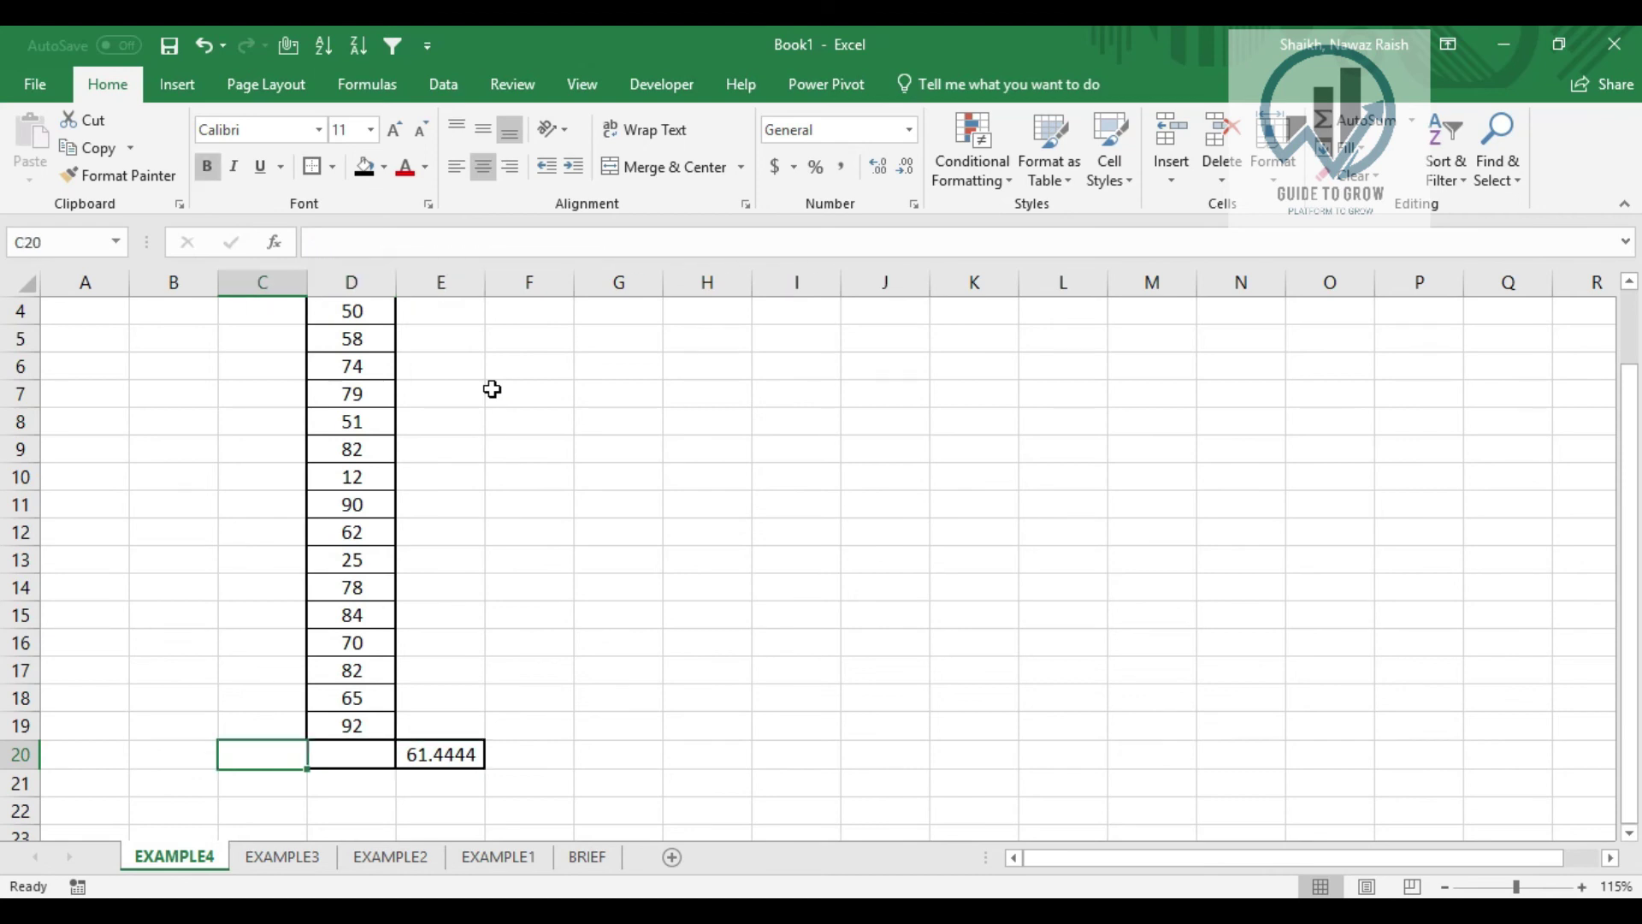
key(Down)
Retype SUM in C20, then replace it with JJ to test a non-SUM label
key(Up)
text(SUM)
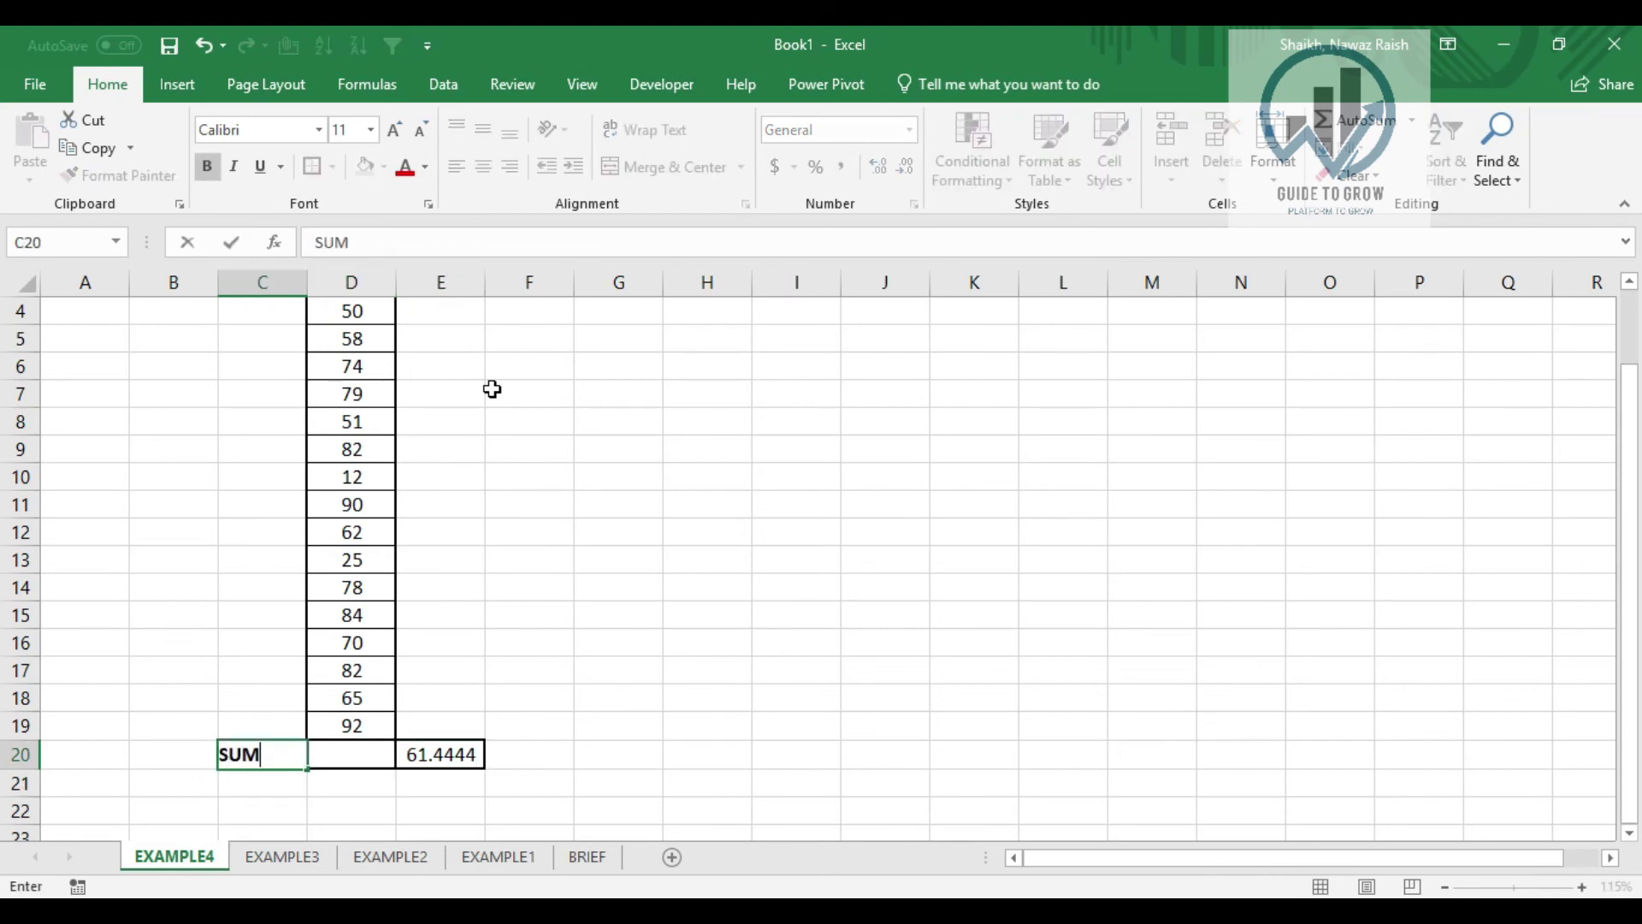
key(Return)
key(Up)
key(Right)
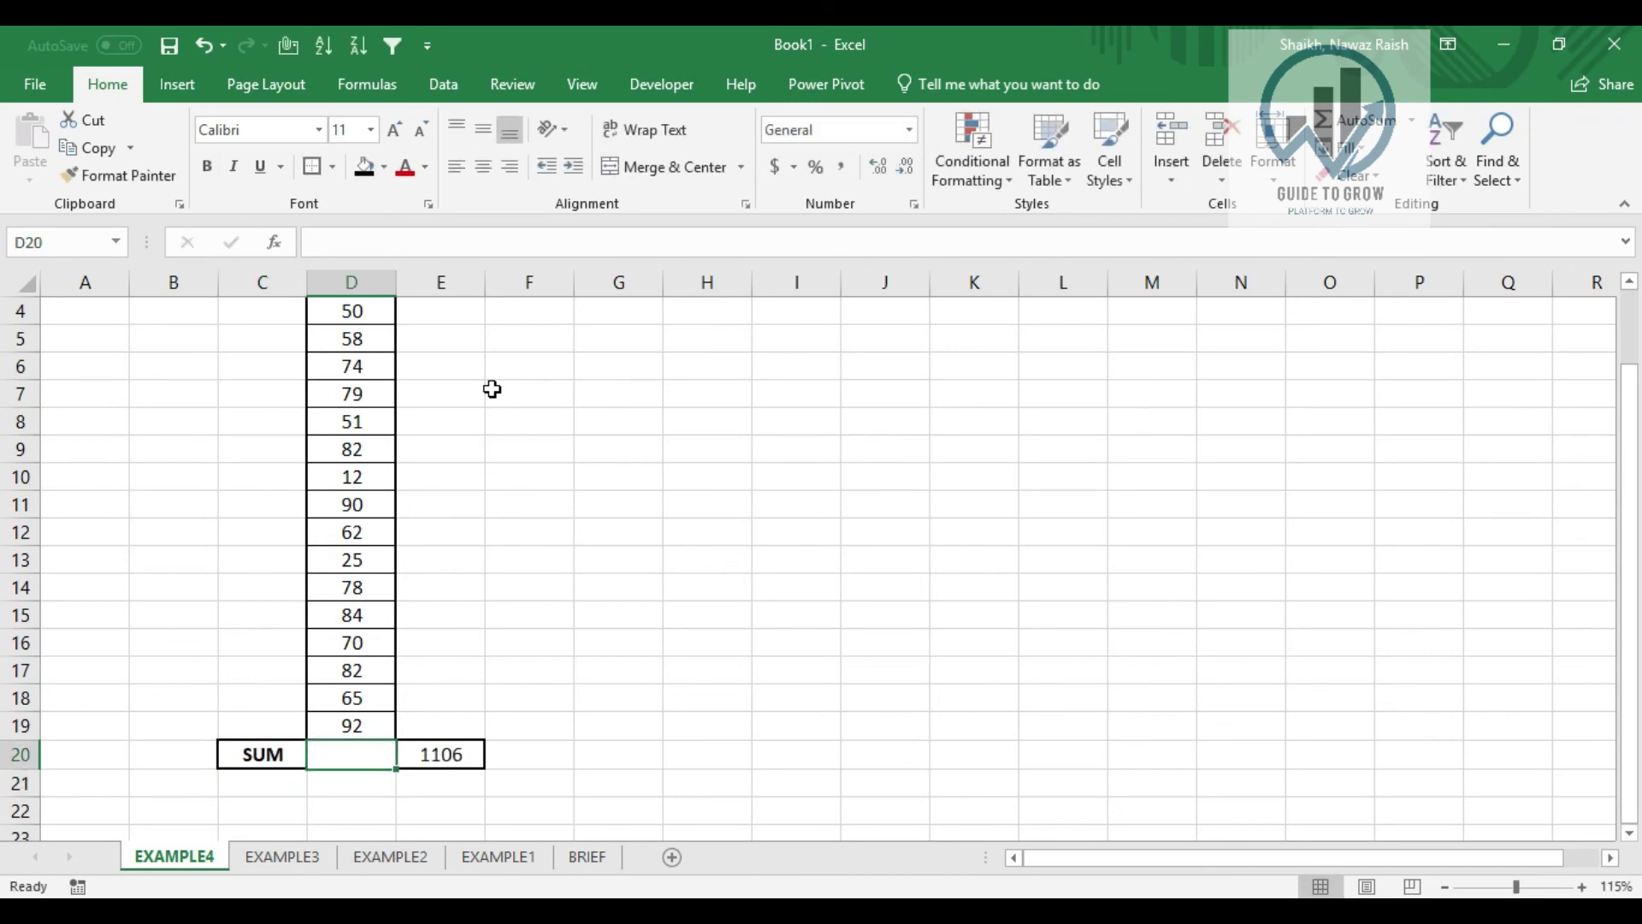
key(Up)
key(Down)
key(Left)
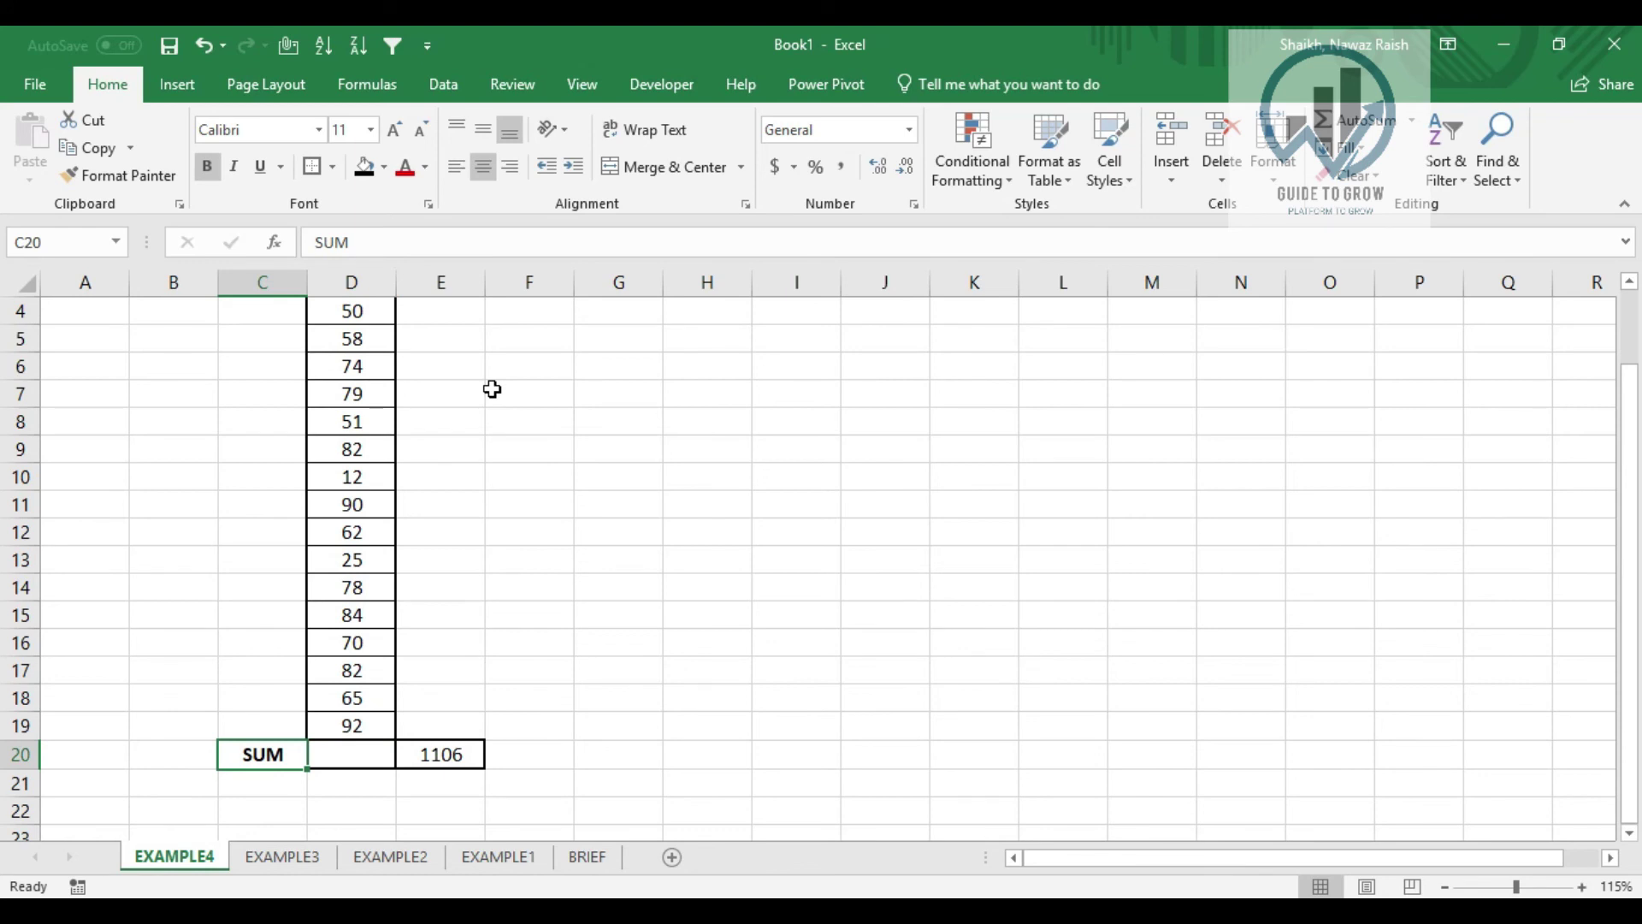
text(JJ)
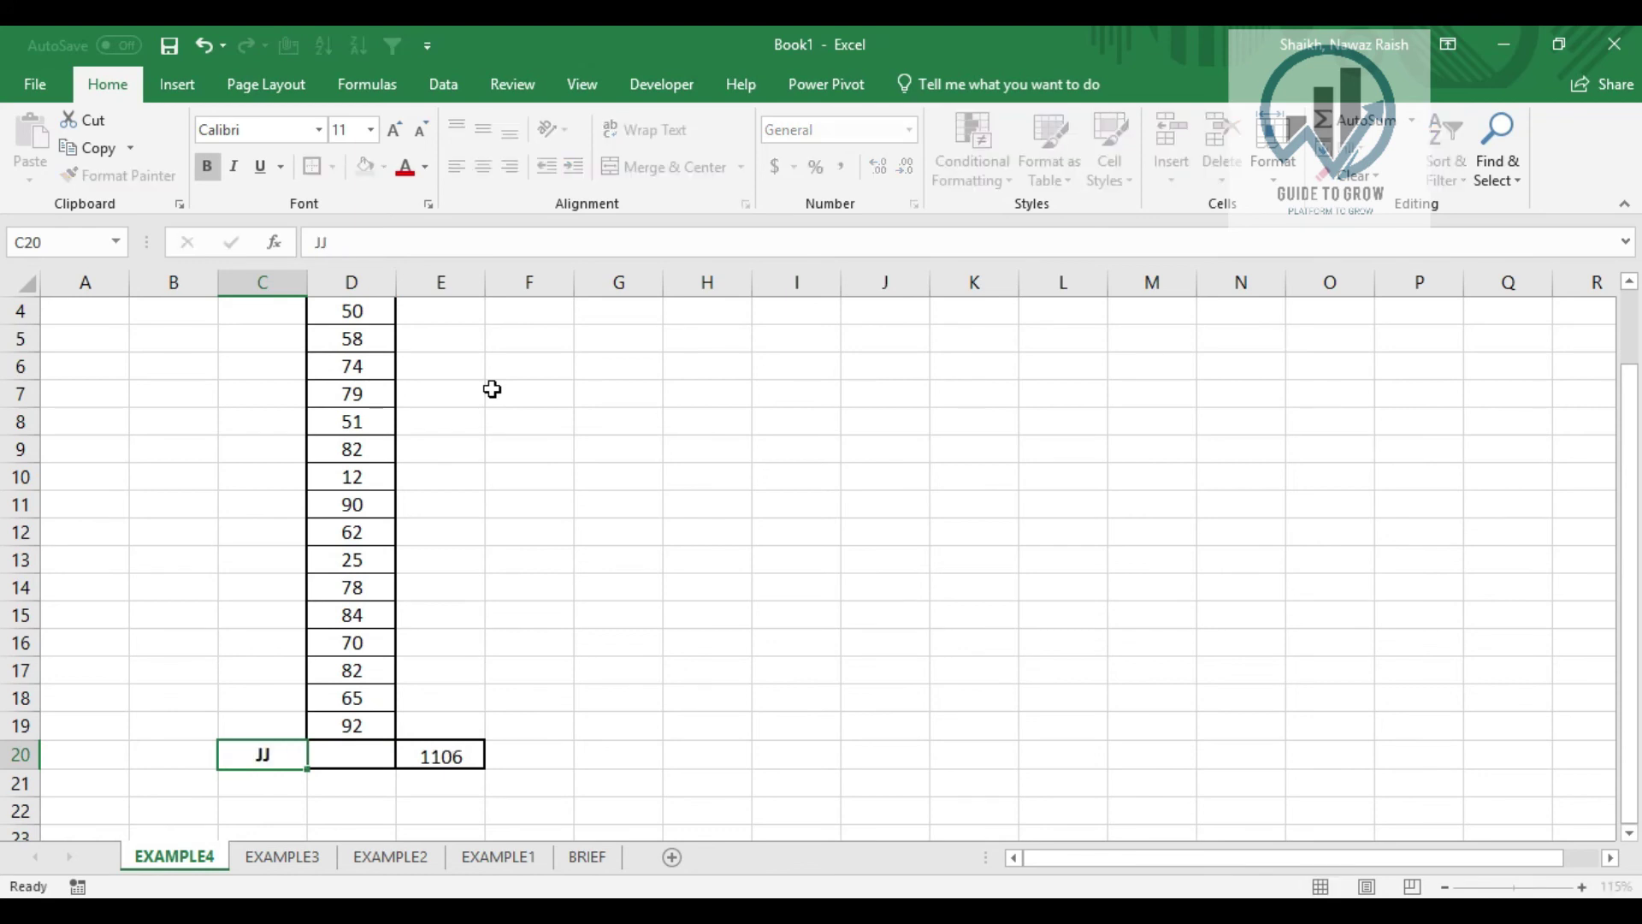
key(Return)
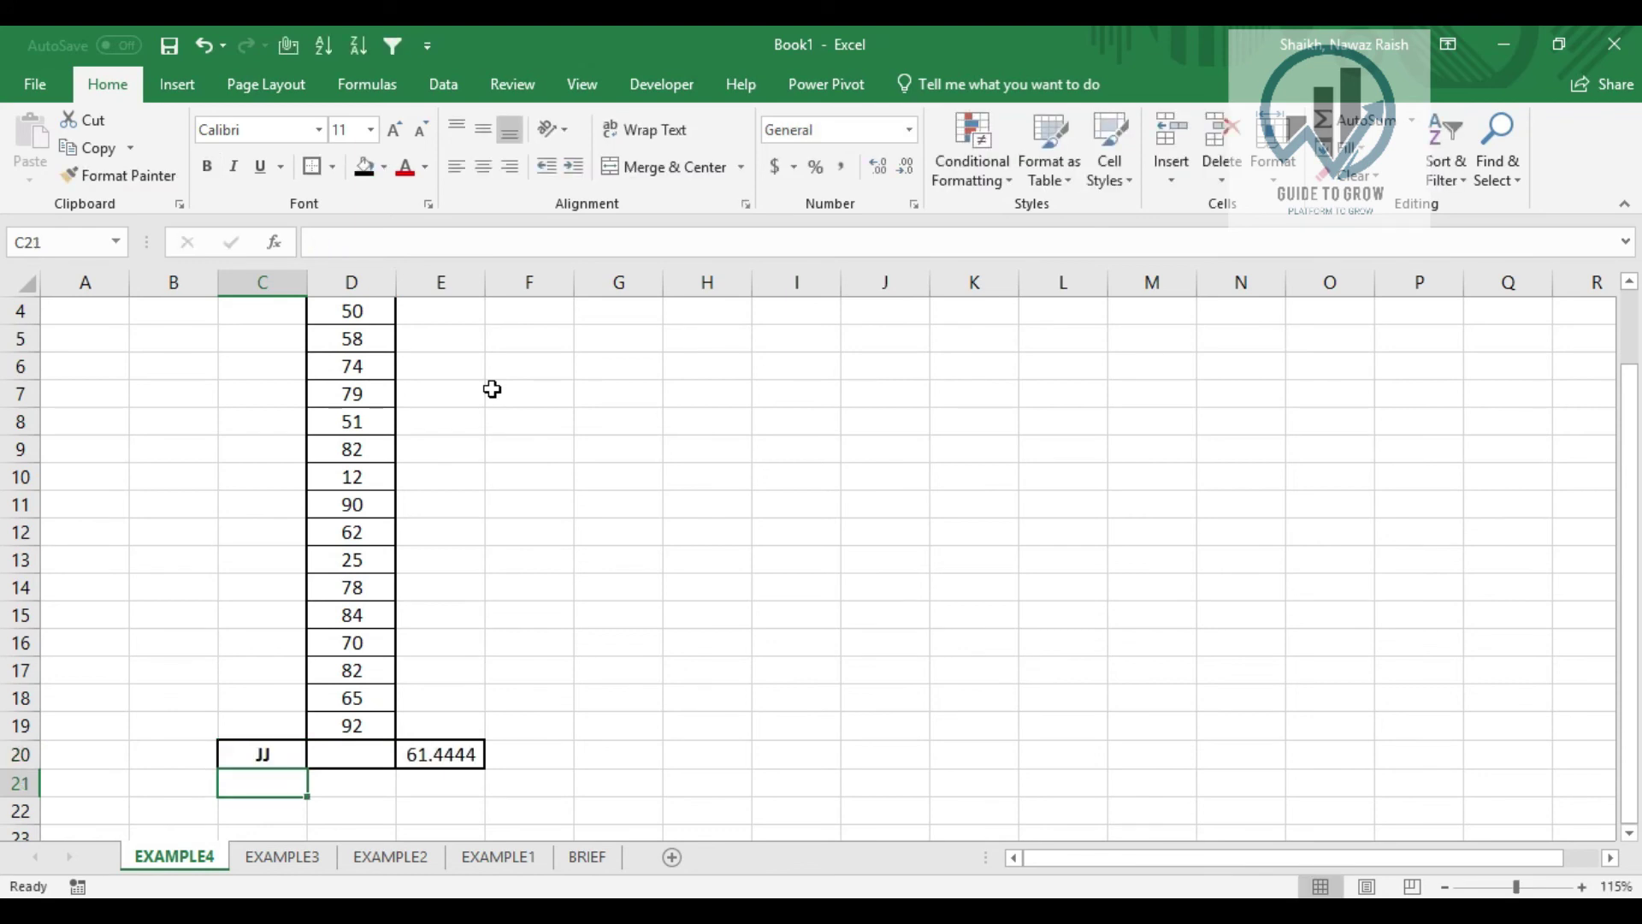
Empty C20 and hide column E again
key(Up)
key(Delete)
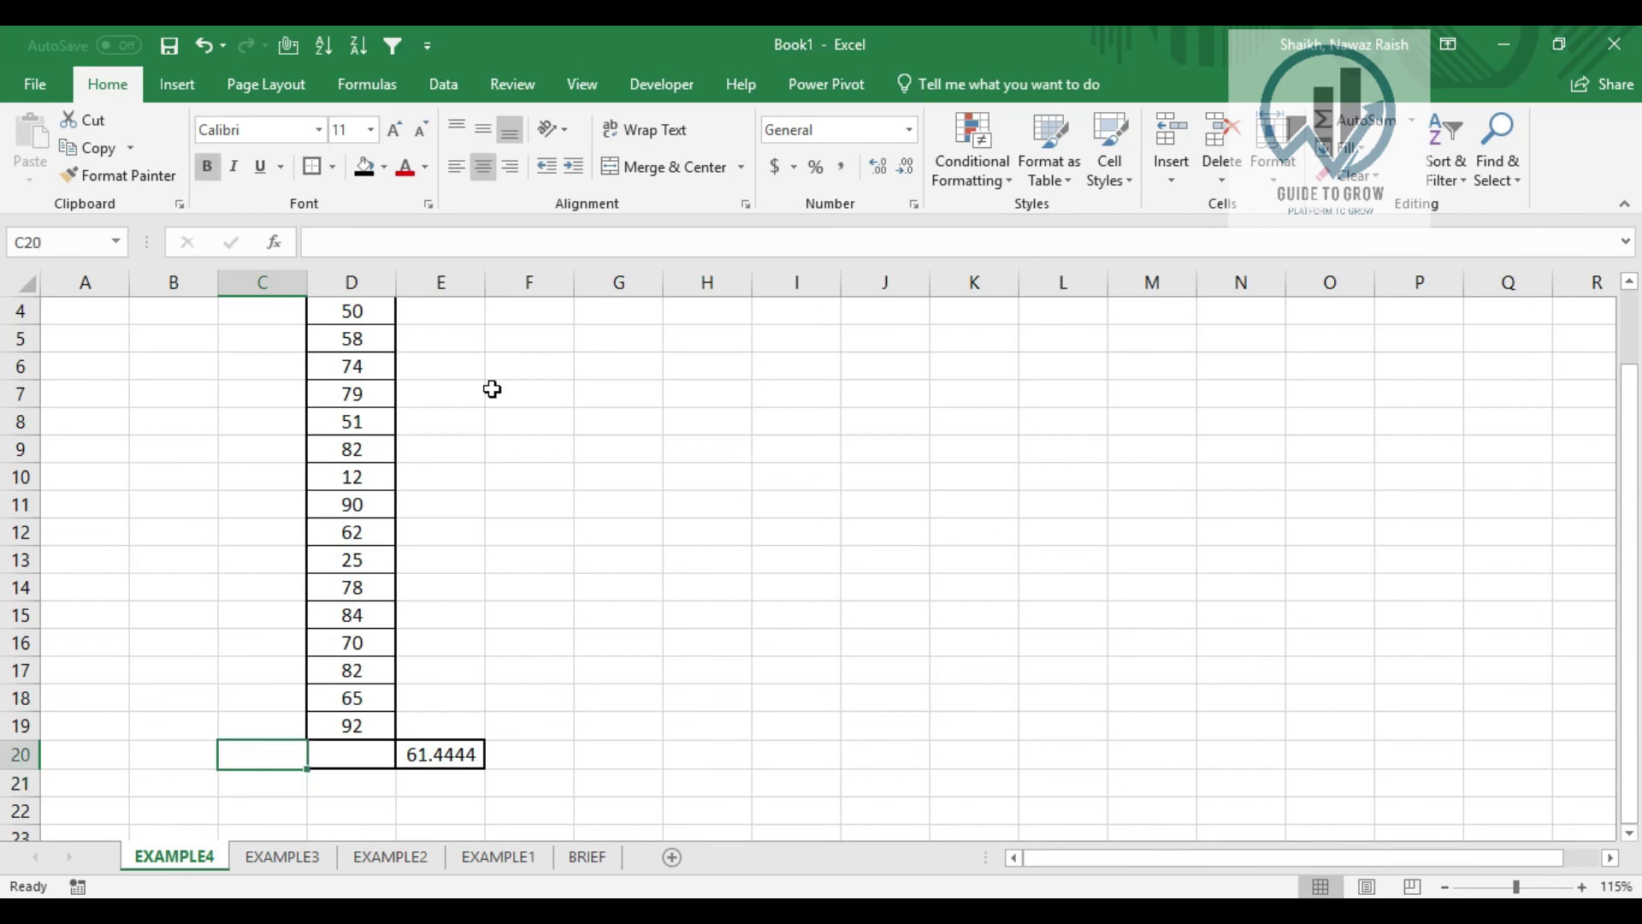
key(Right)
key(Right)
key(ctrl+space)
right_click(492, 389)
key(h)
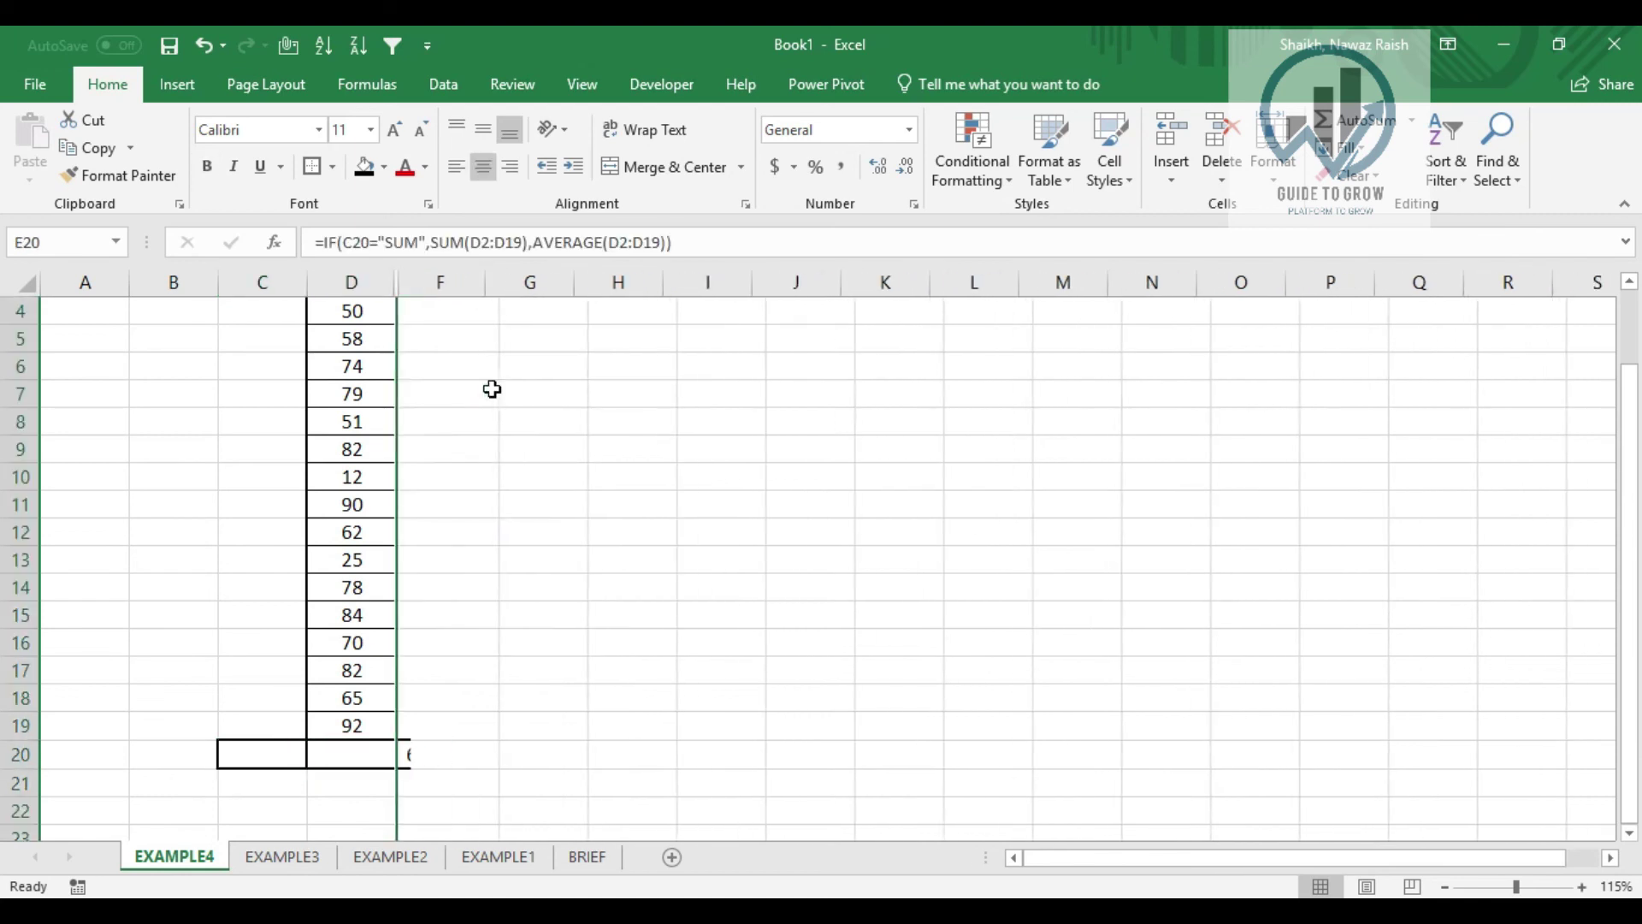
key(Left)
key(Left)
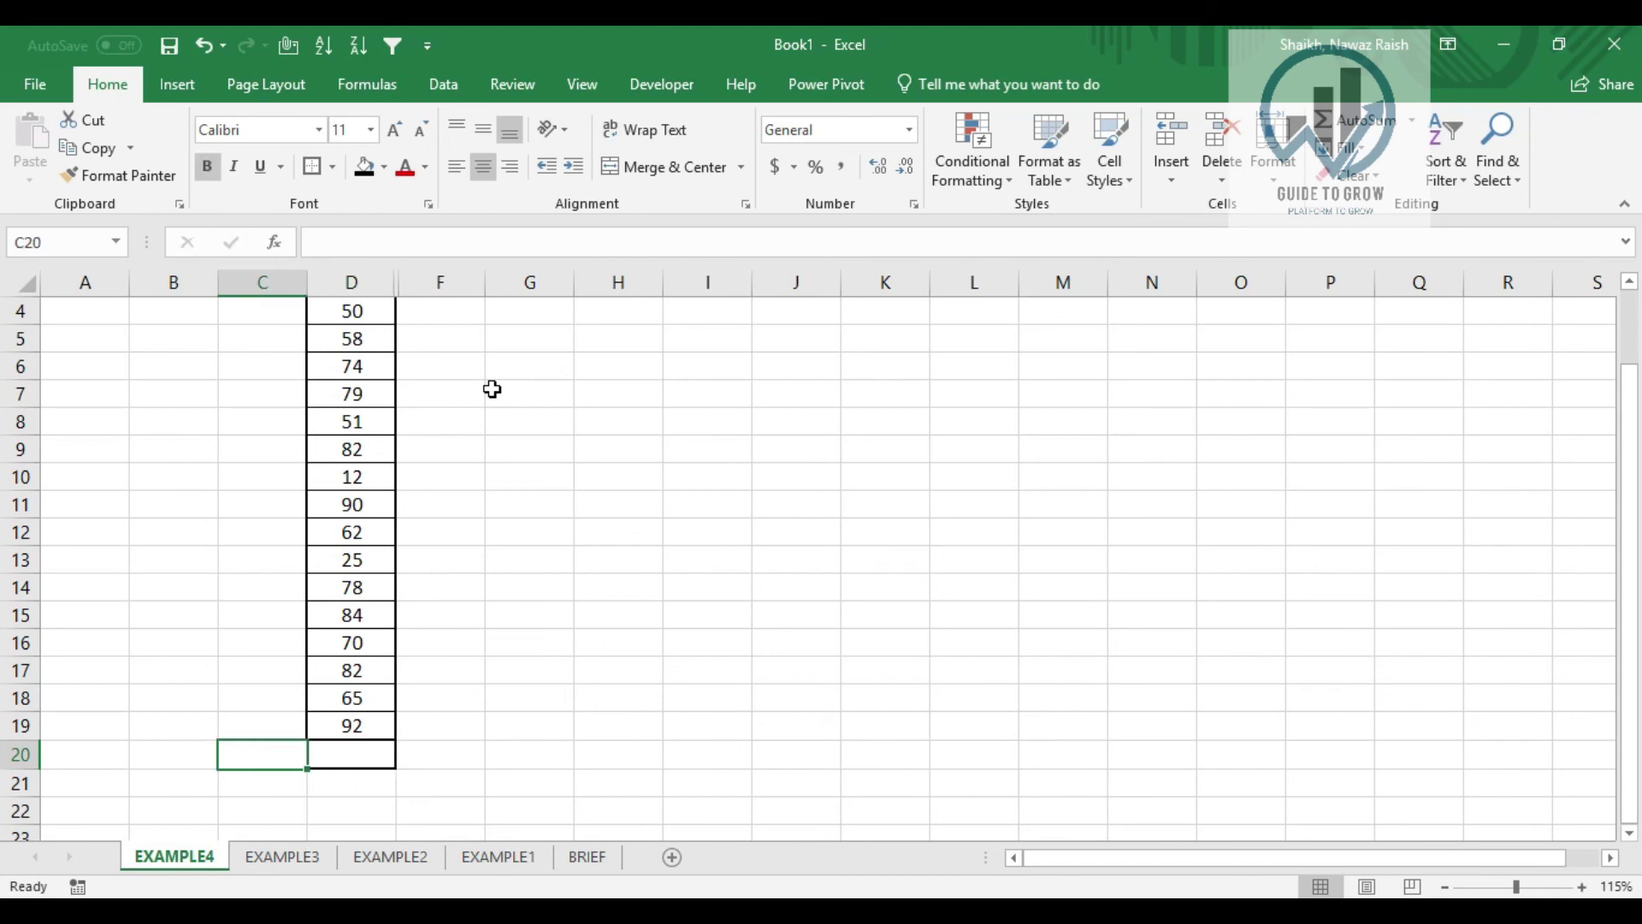
Start D20's formula as =IF(C20="SUM",SUM(D2:D19) for the true case
key(Left)
key(Right)
key(Left)
key(Right)
key(Right)
text(=IF()
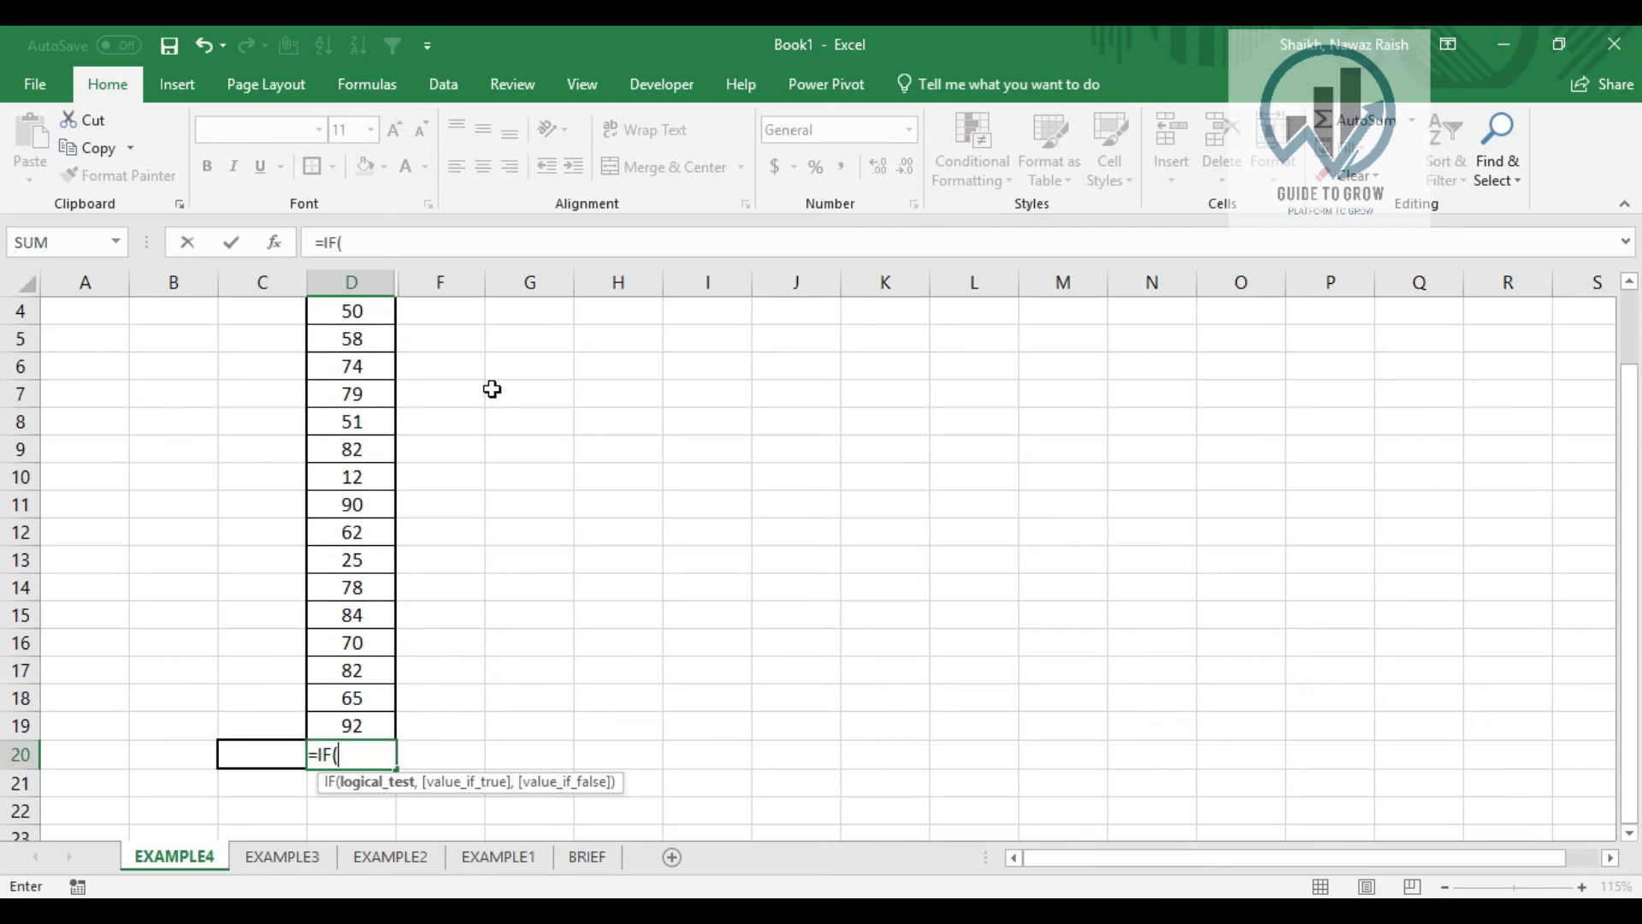
key(Left)
text(=)
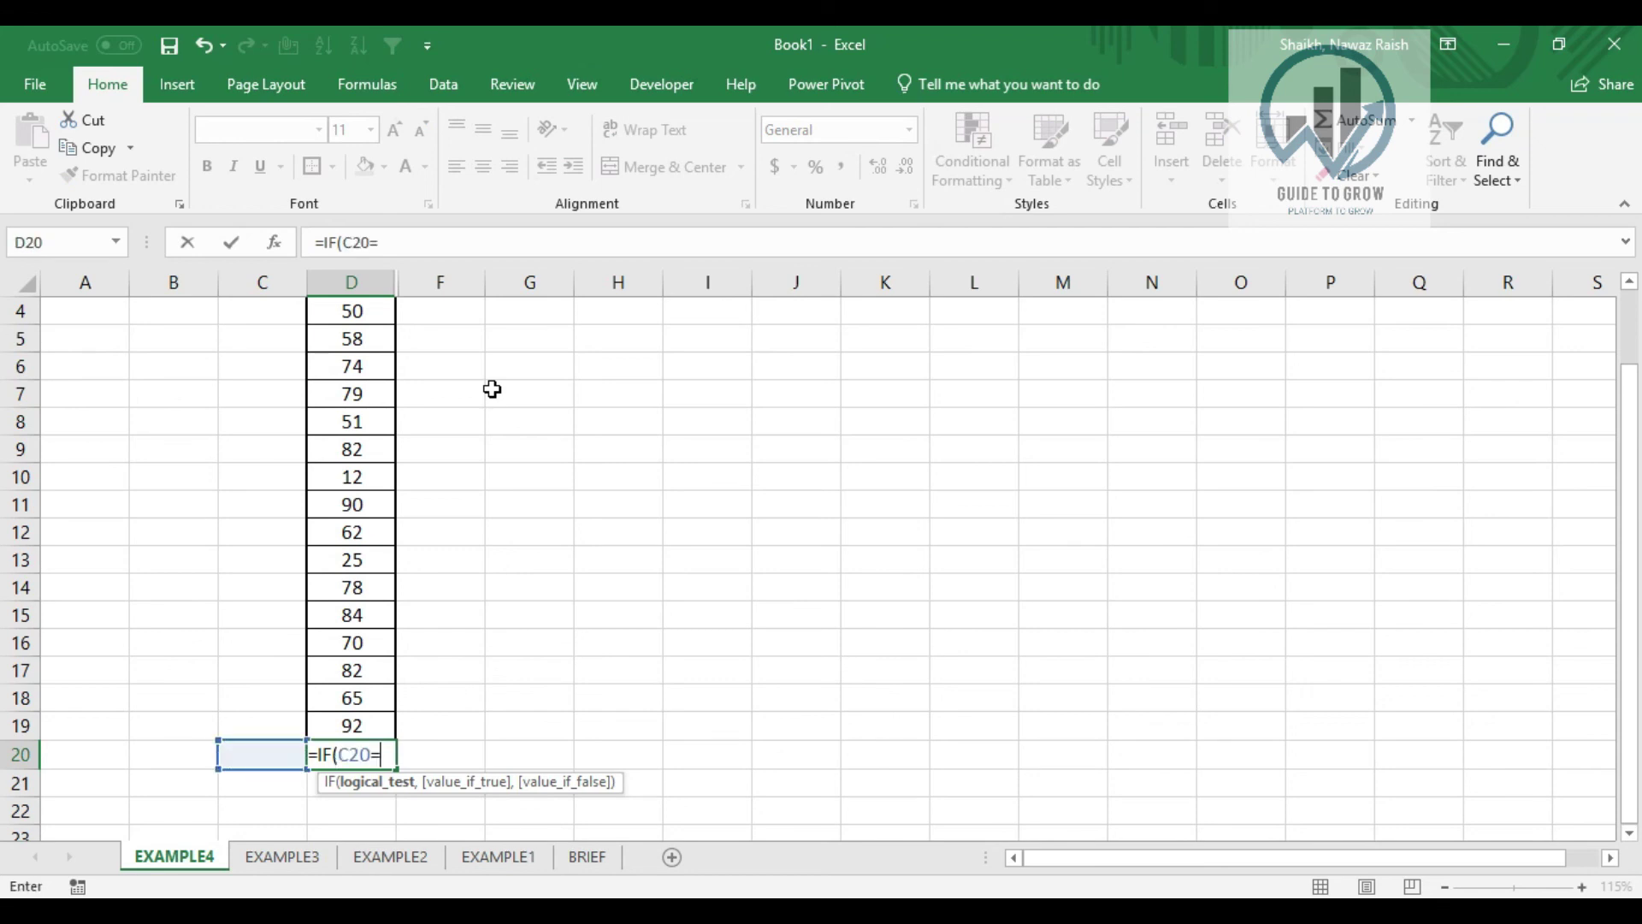
text("SUM")
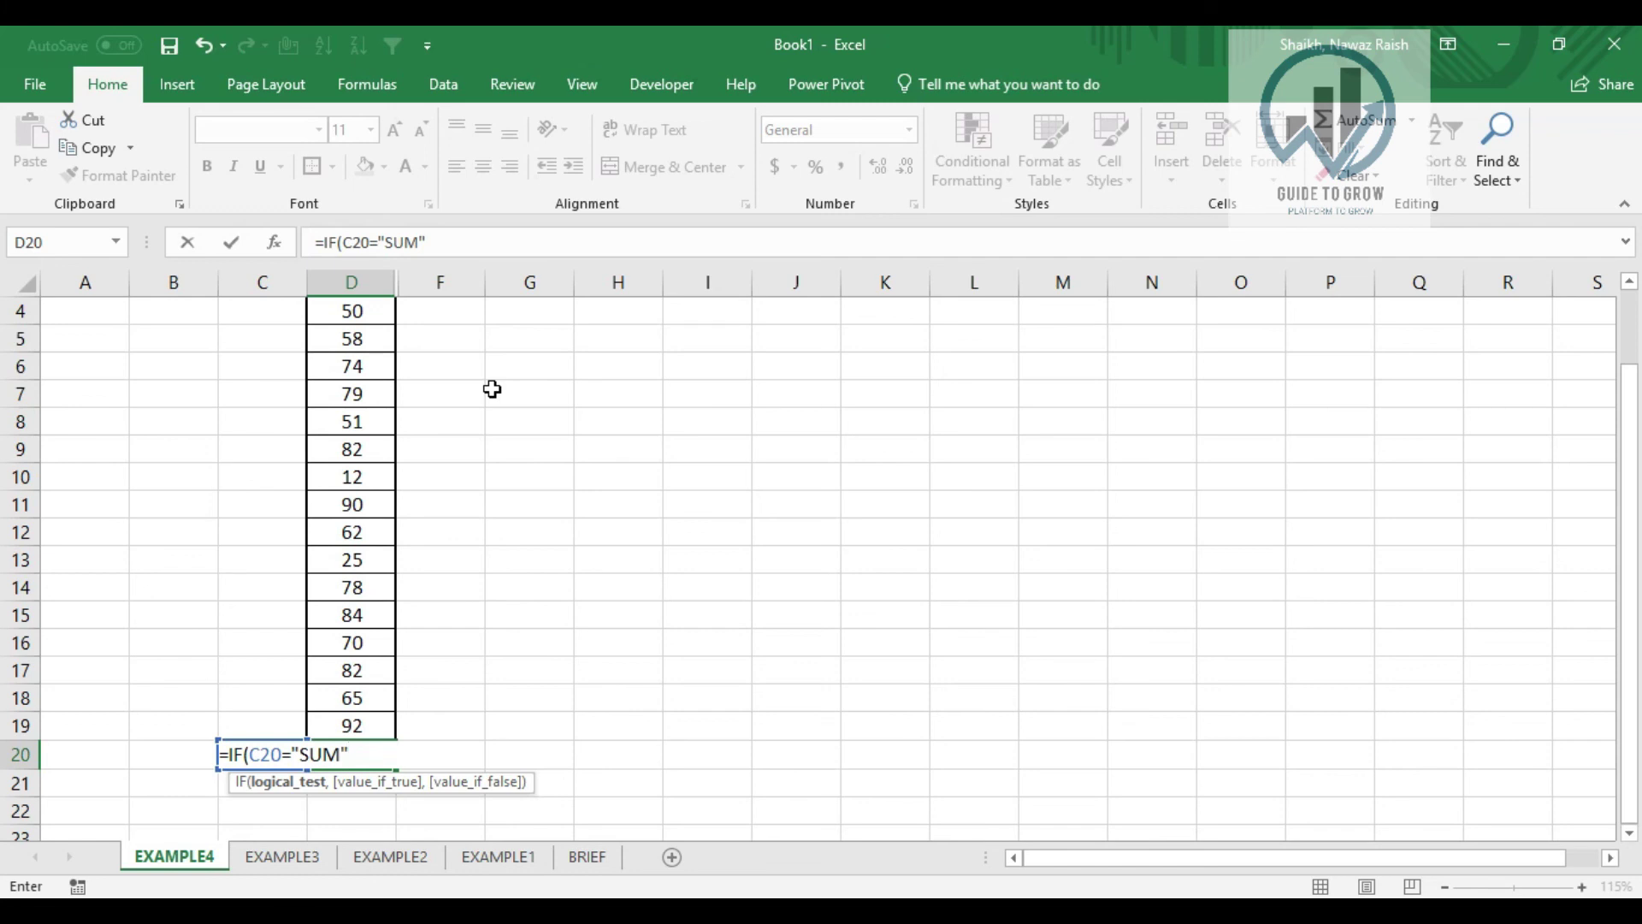
text(,)
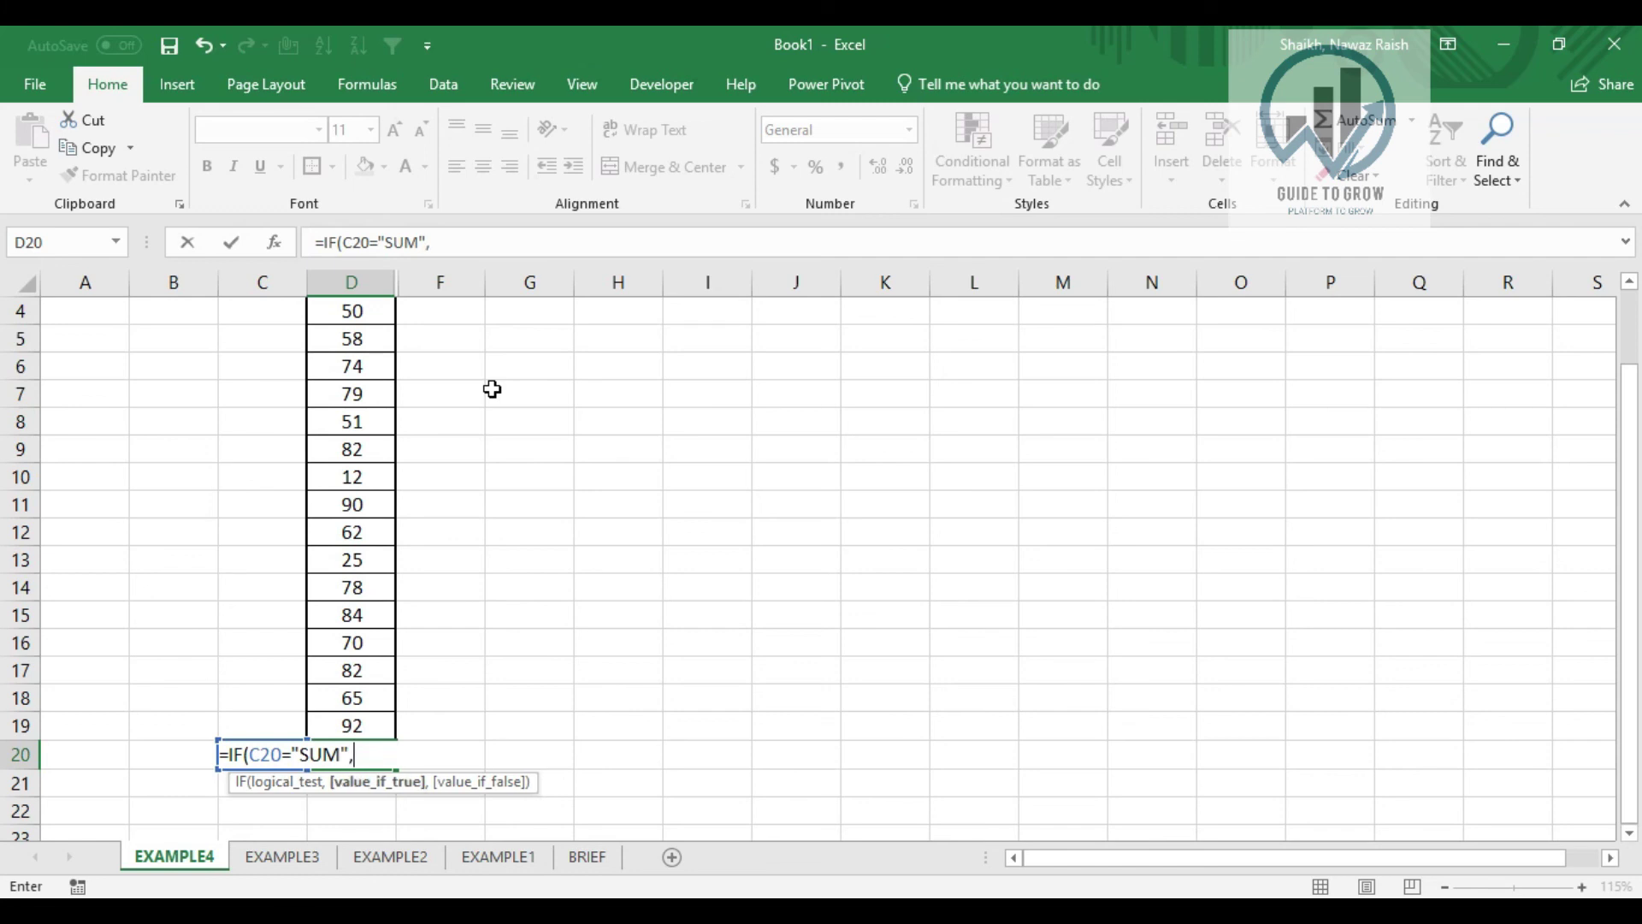
text(SUM)
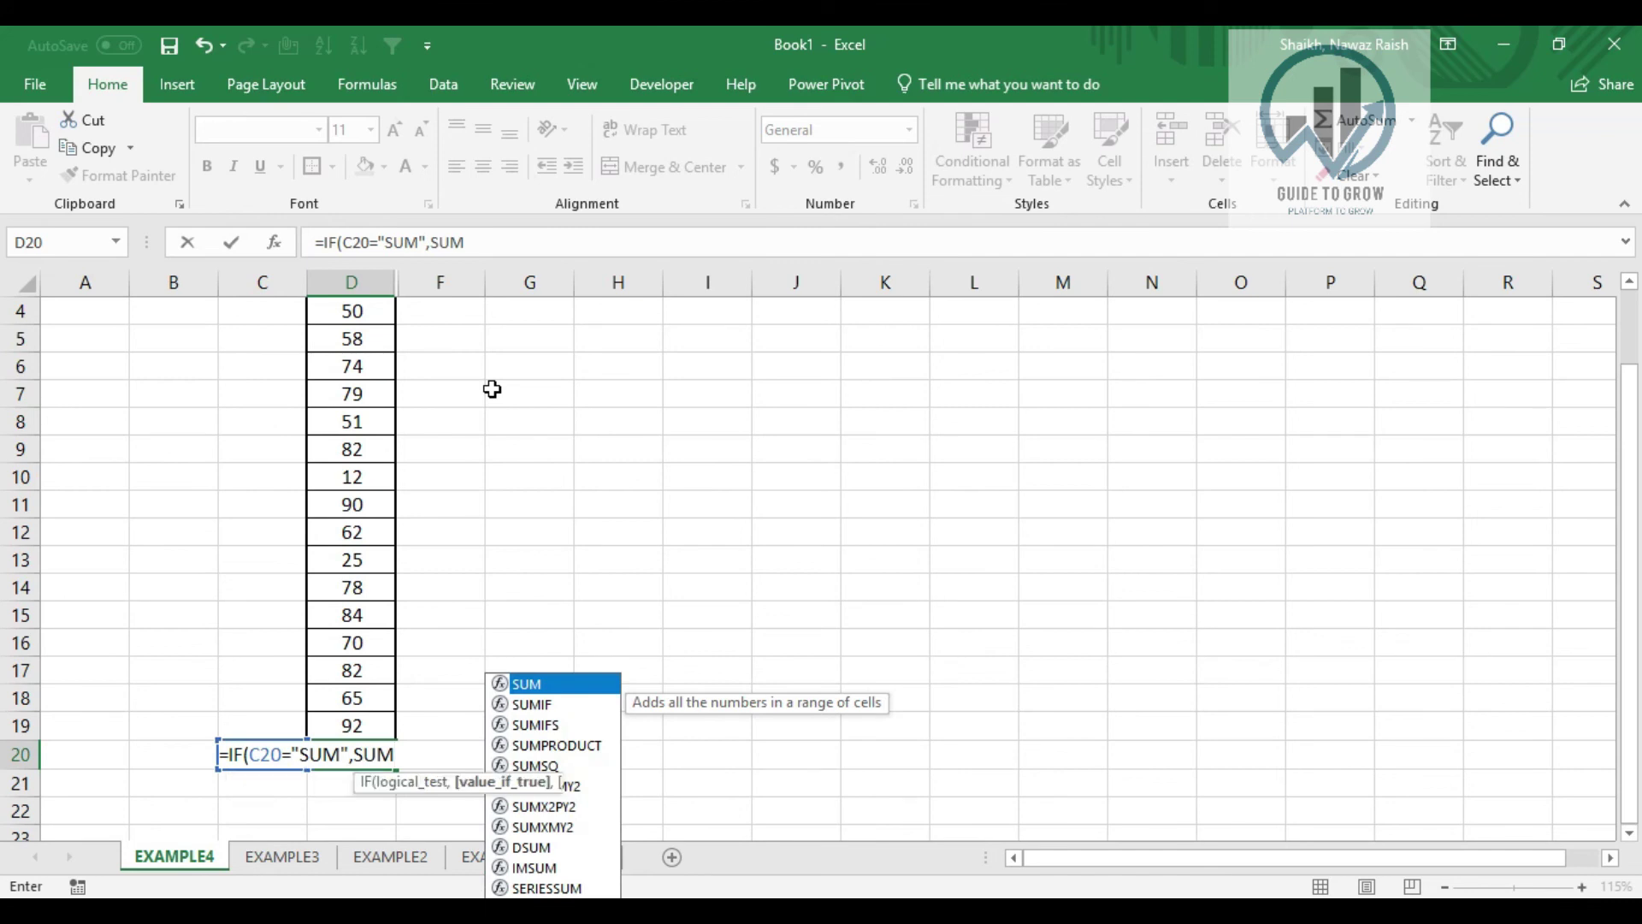
text(()
key(Up)
key(shift+Up)
key(shift+Up)
key(shift+Up)
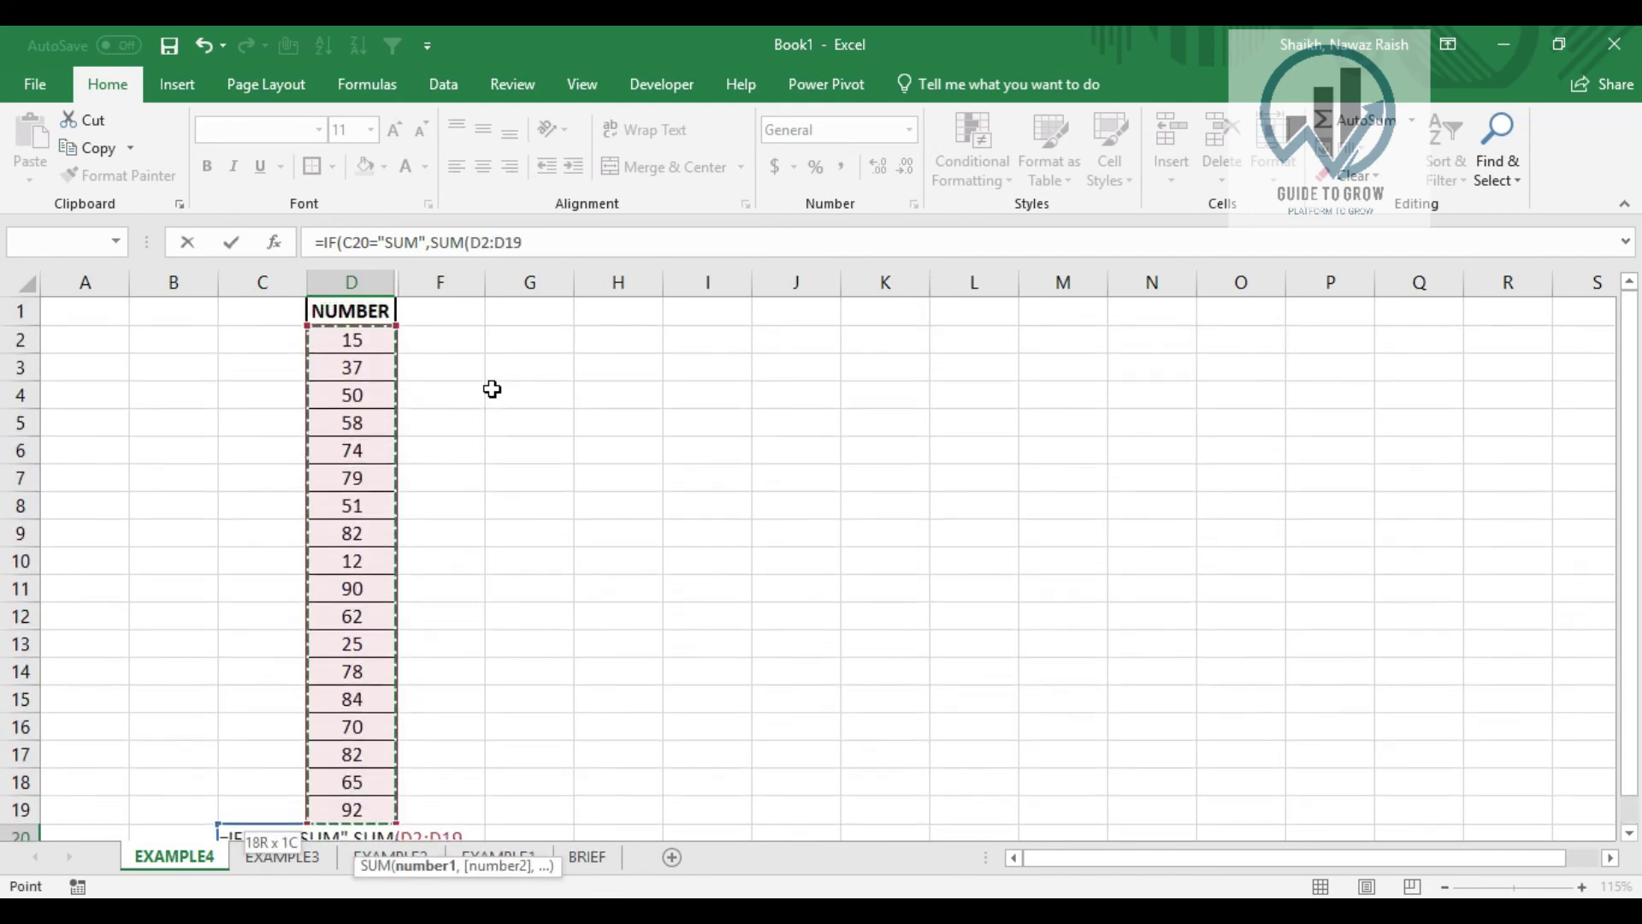
Finish with AVERAGE(D2:D19) as the false case and enter it, showing 61.4444
text(),)
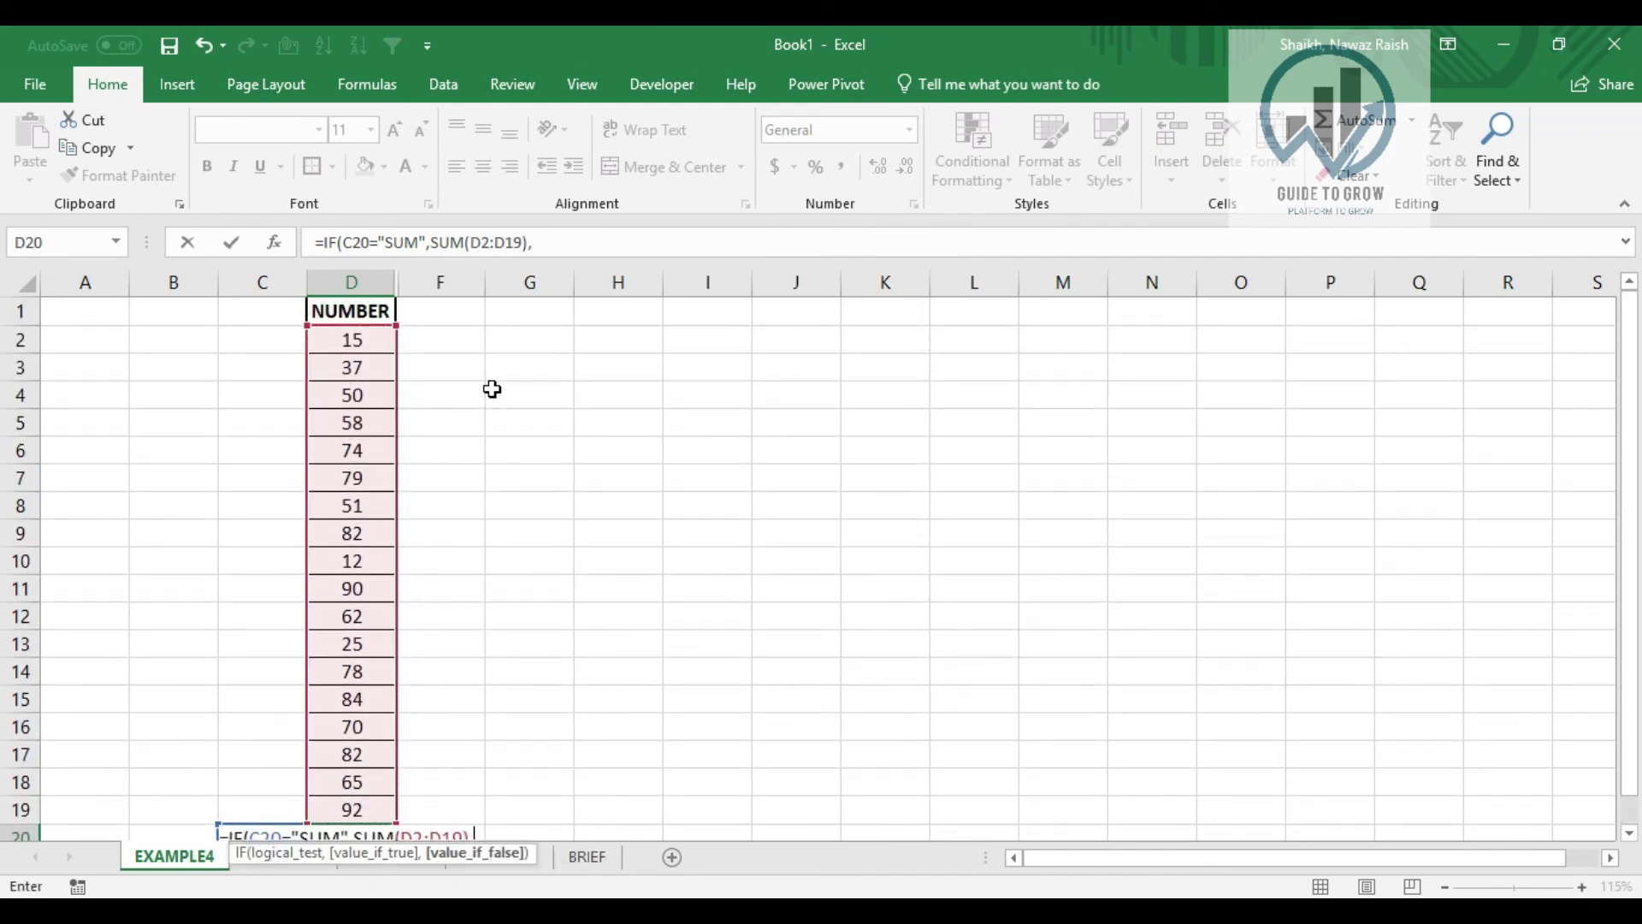
text(AVE)
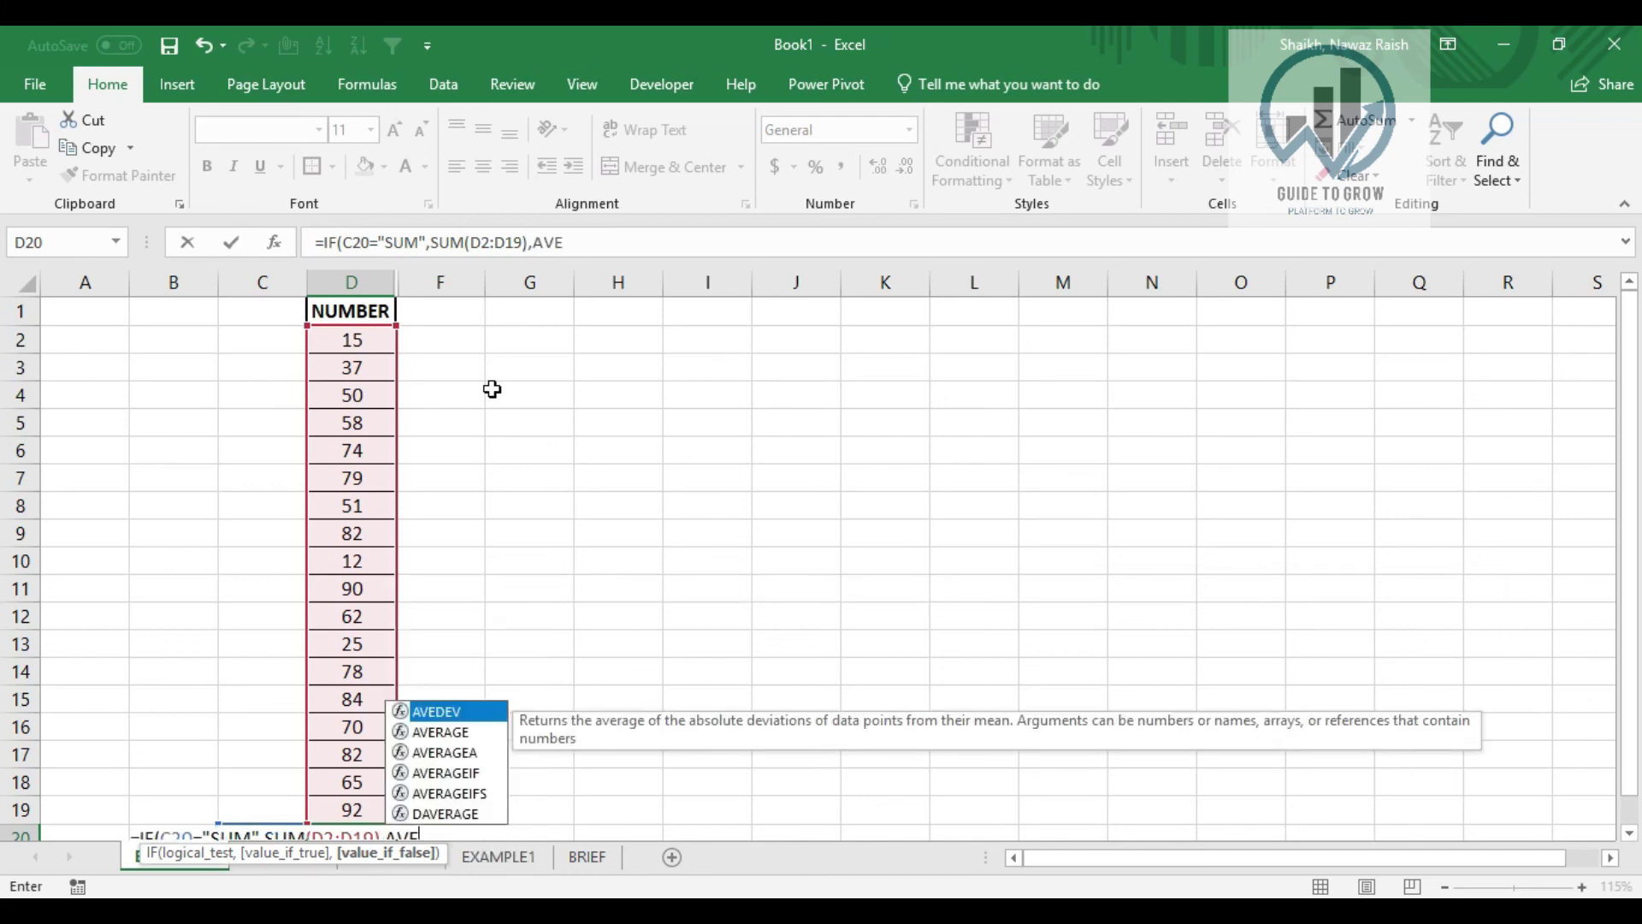
key(Down)
key(Tab)
key(Up)
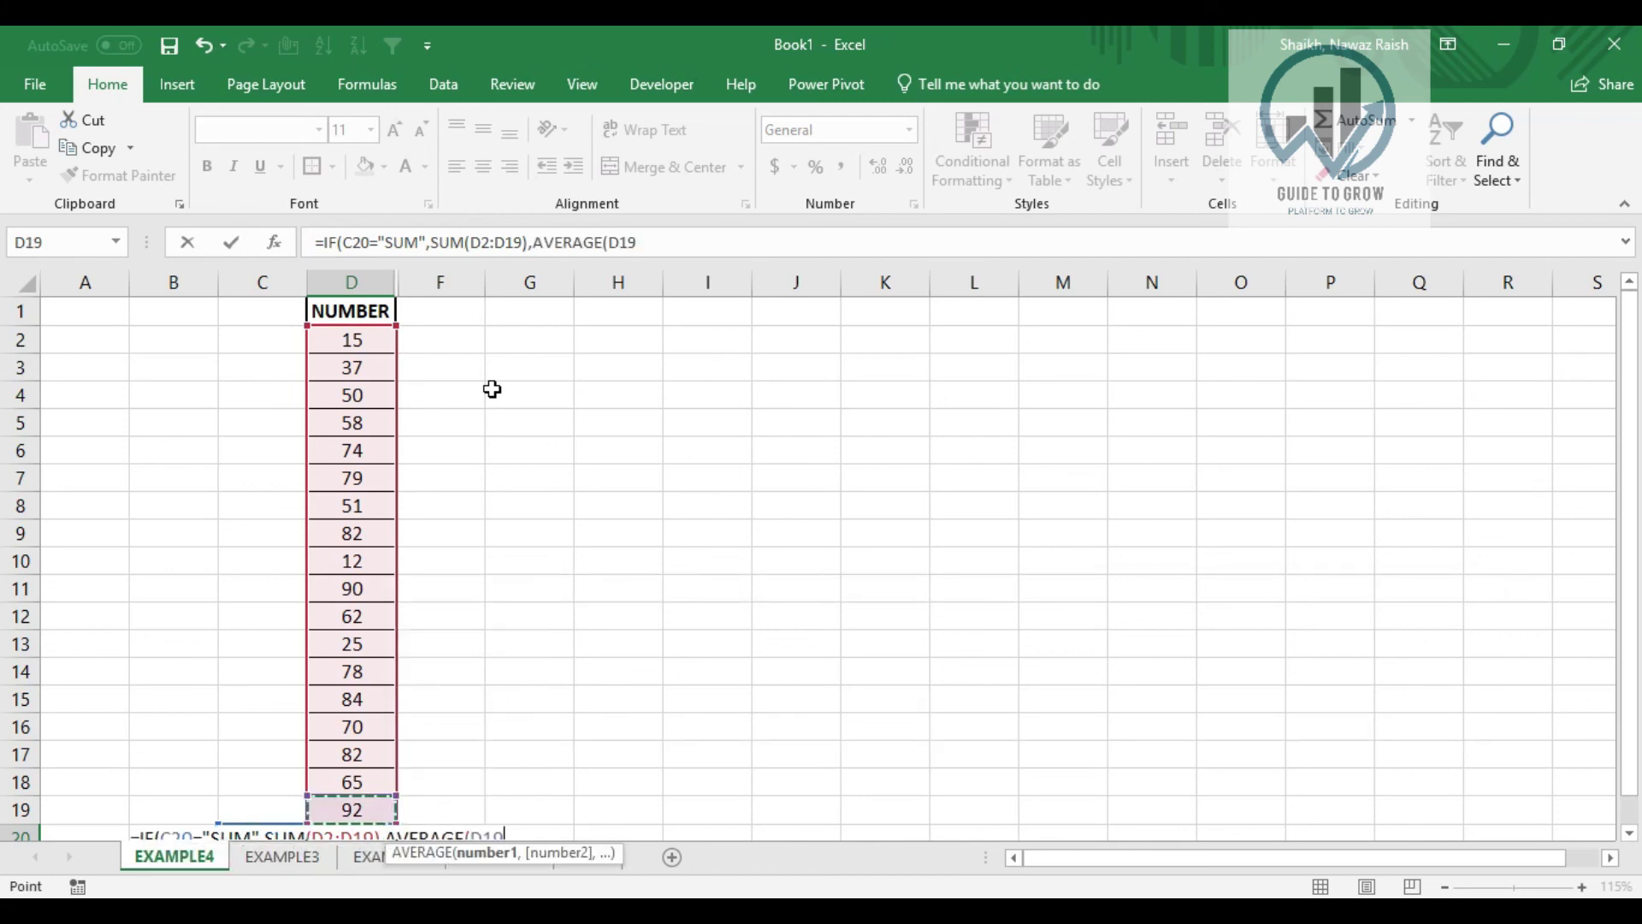
key(ctrl+shift+Up)
key(shift+Down)
text())
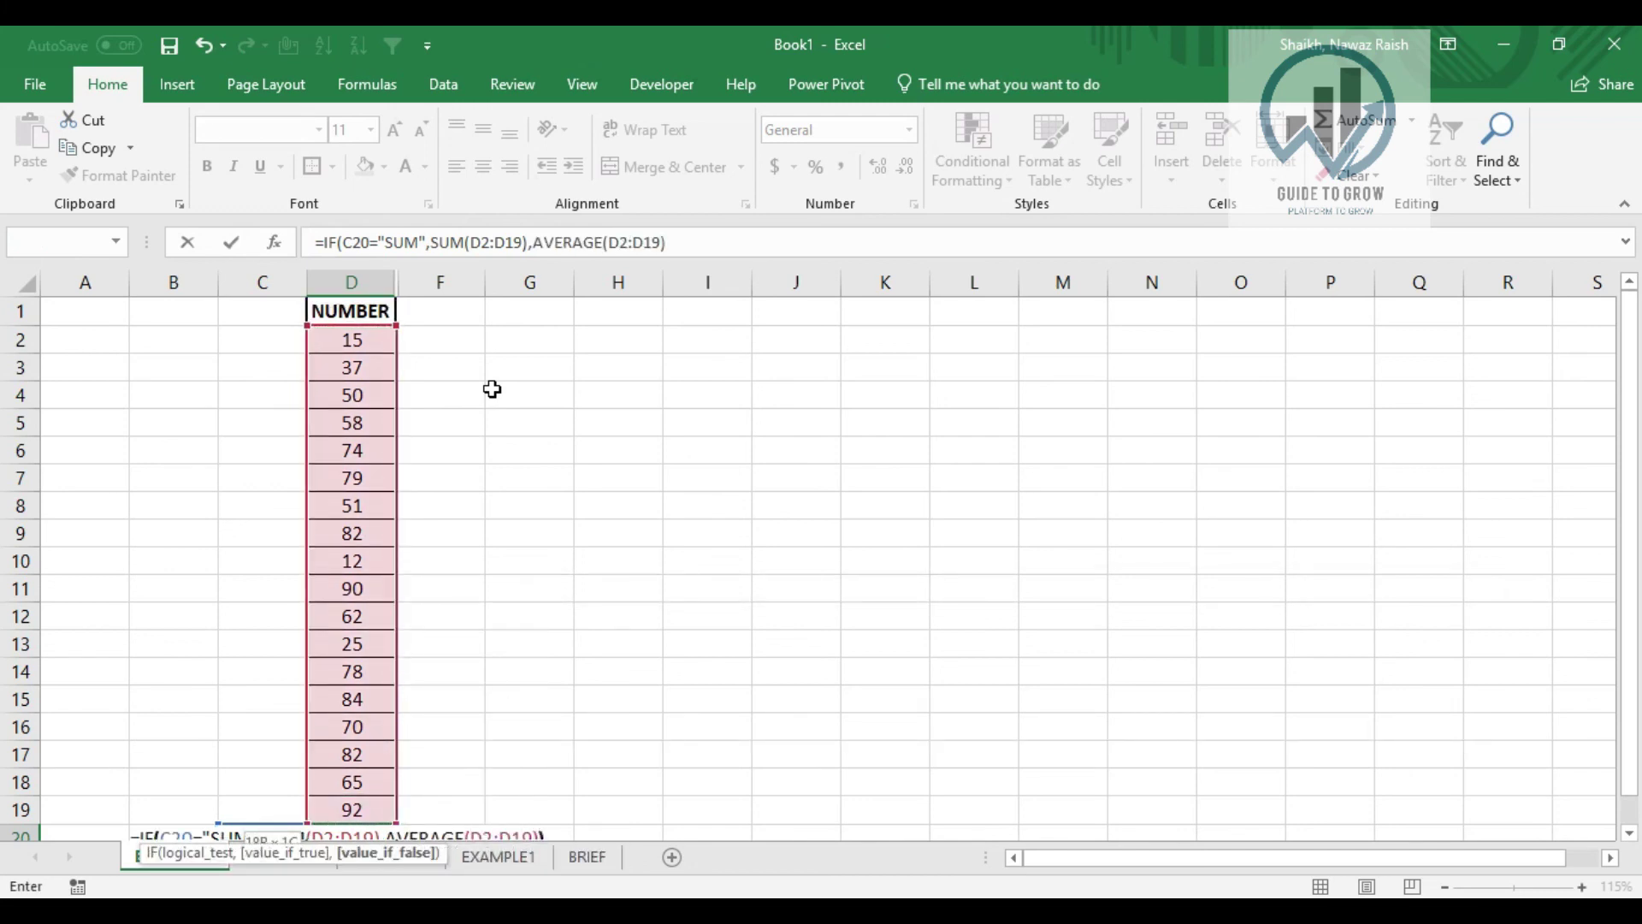
key(Return)
key(Up)
key(Left)
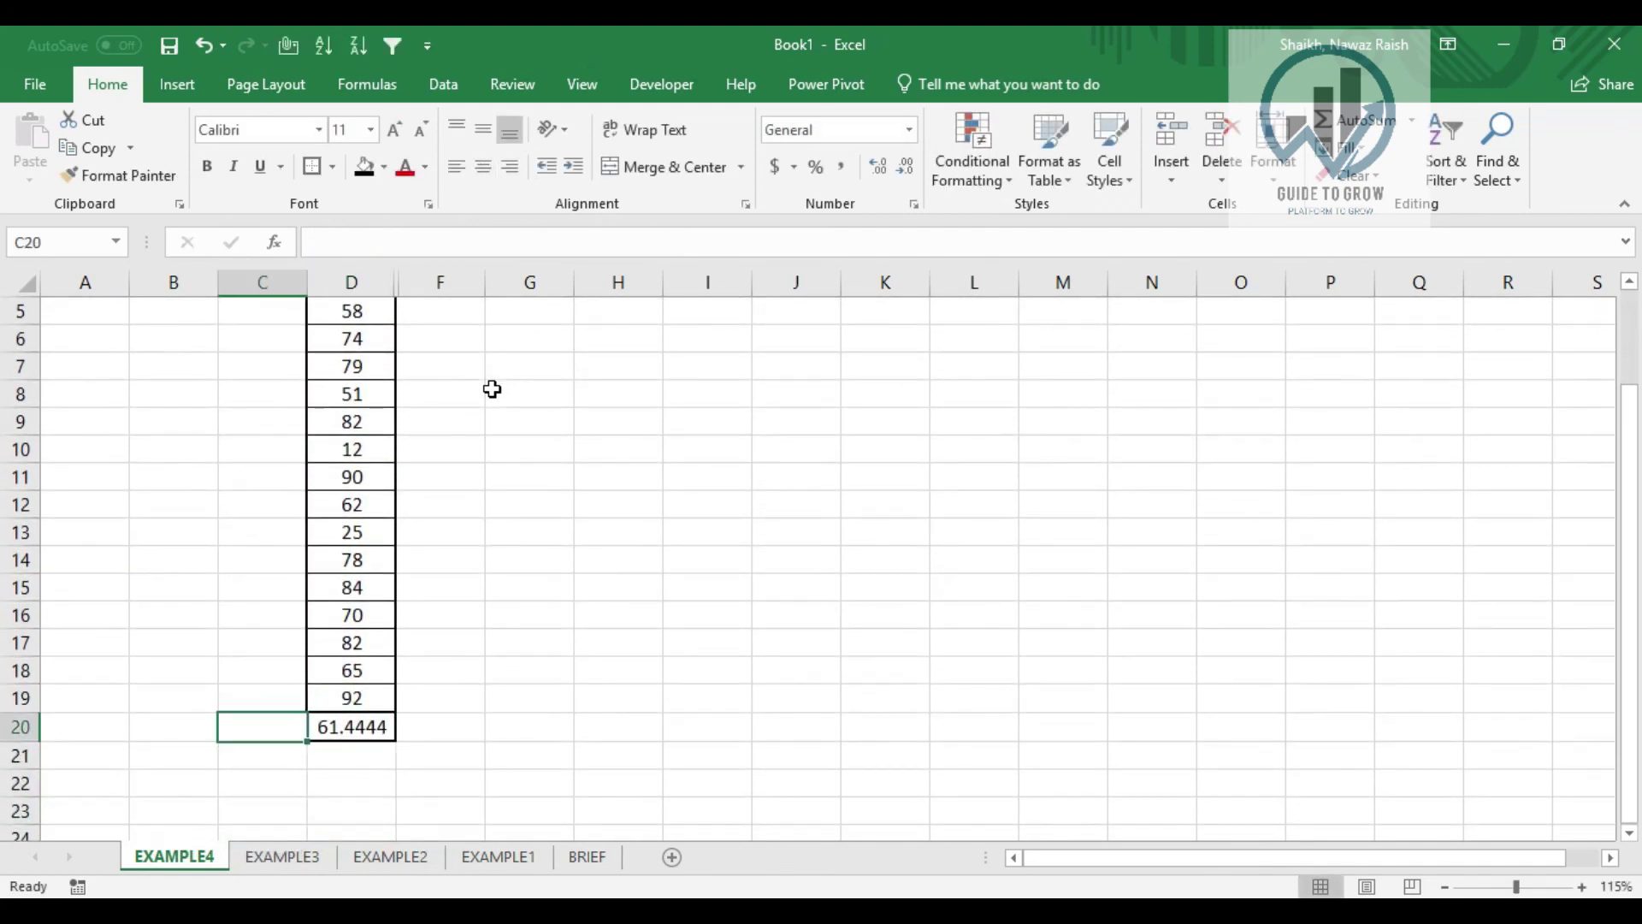
key(Right)
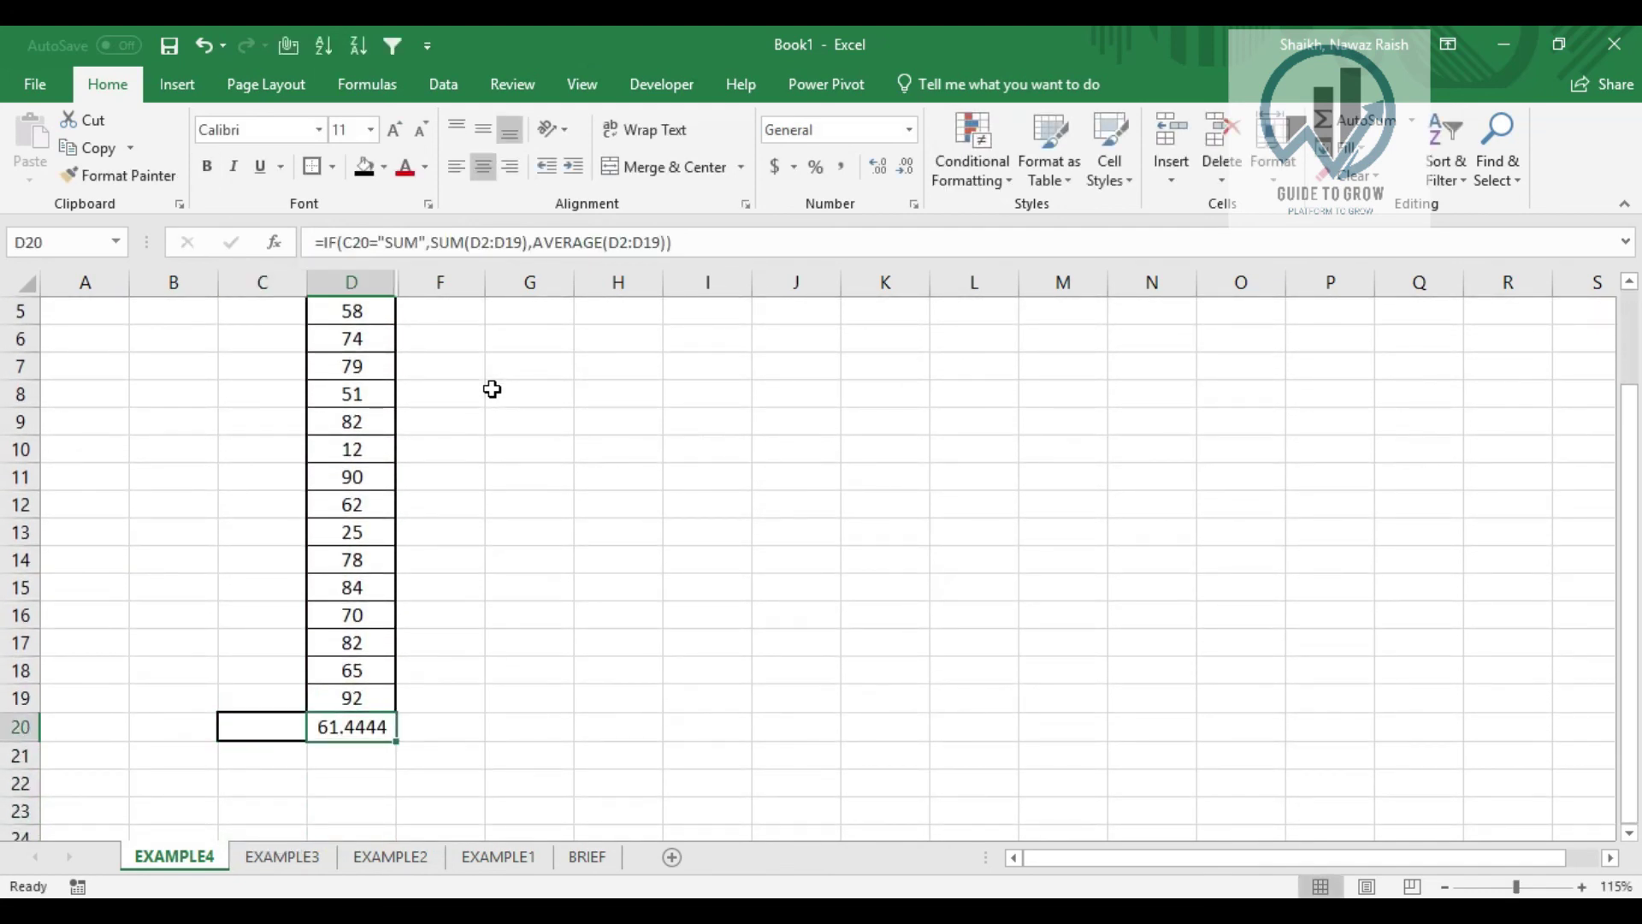
Enter SUM in C20 so D20 shows 1106, then review D20's IF formula unchanged
key(Left)
text(SUM)
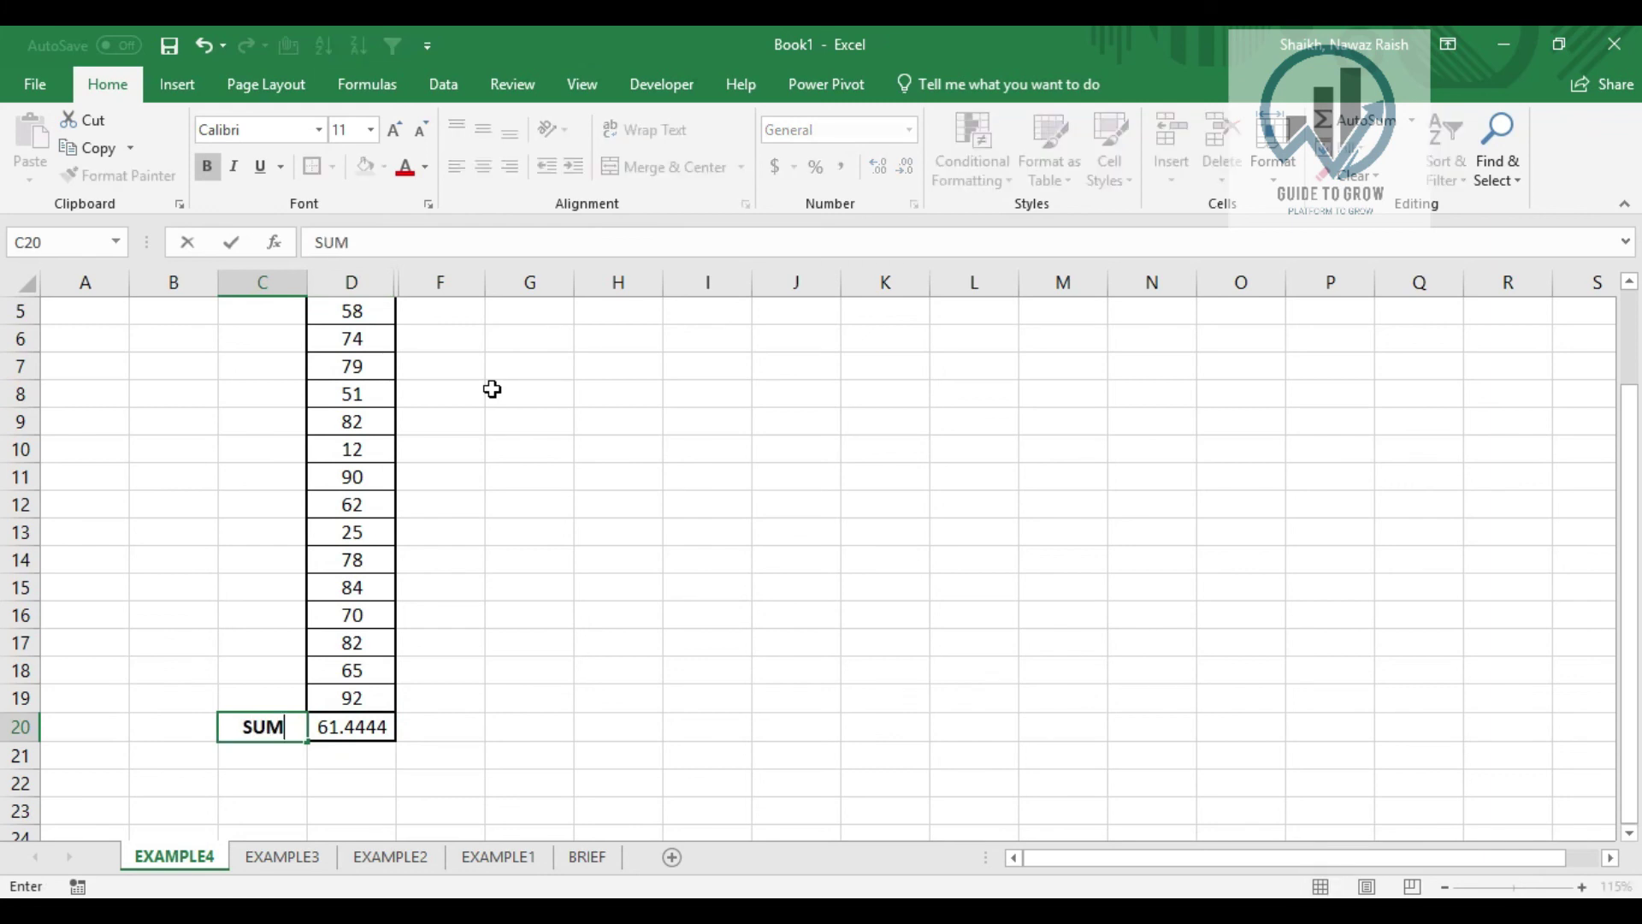
key(Return)
key(Up)
key(Right)
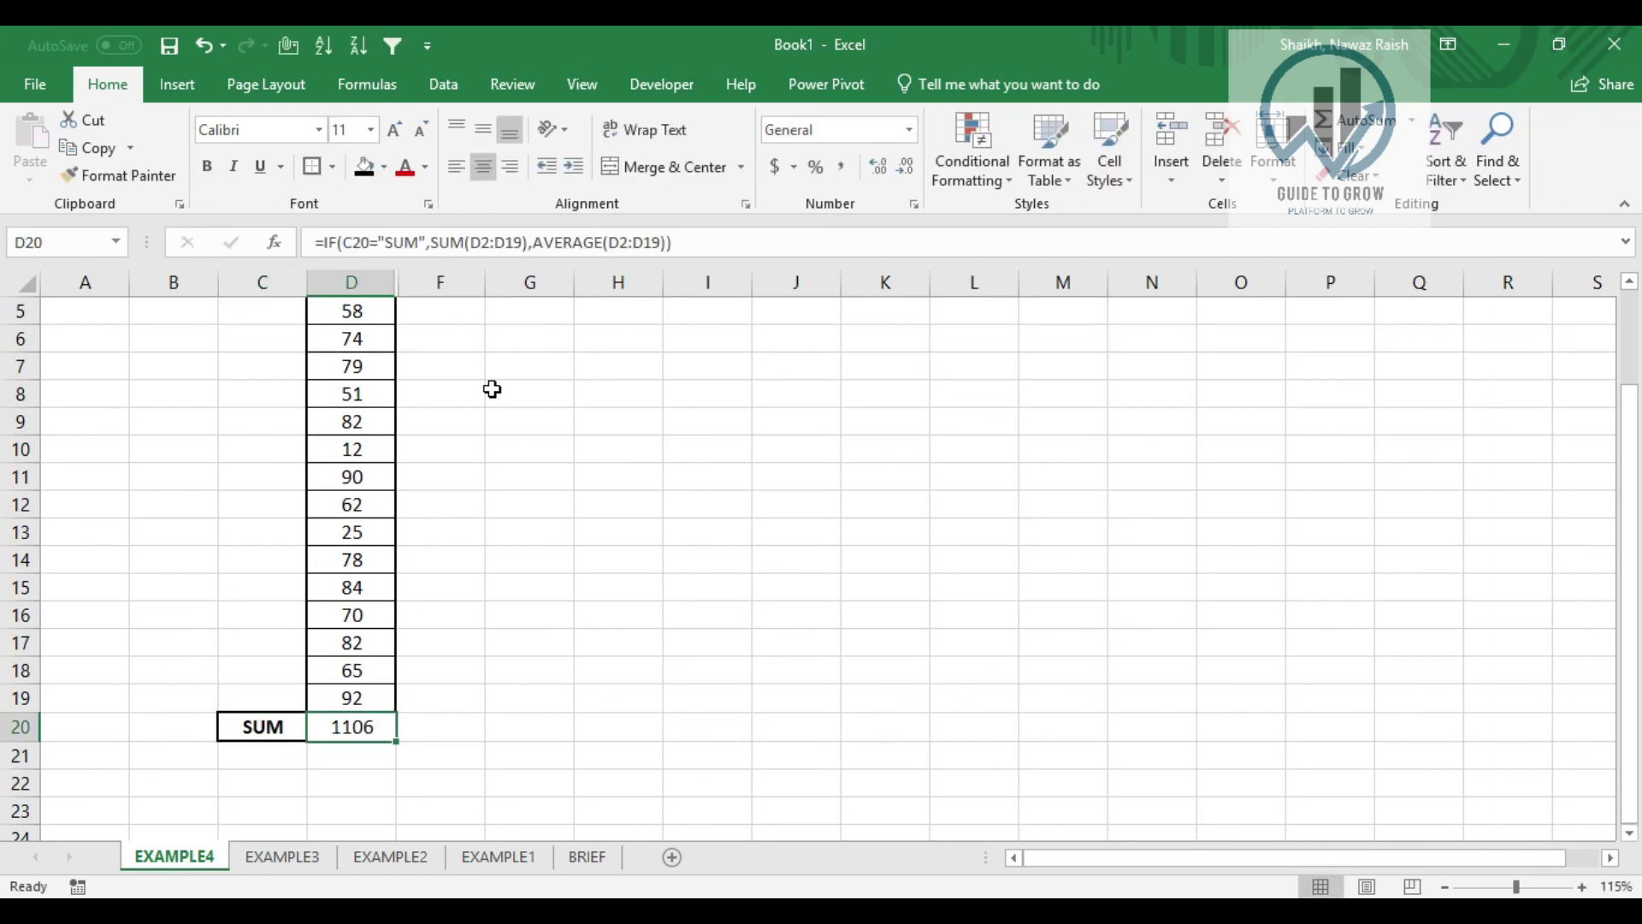
key(F2)
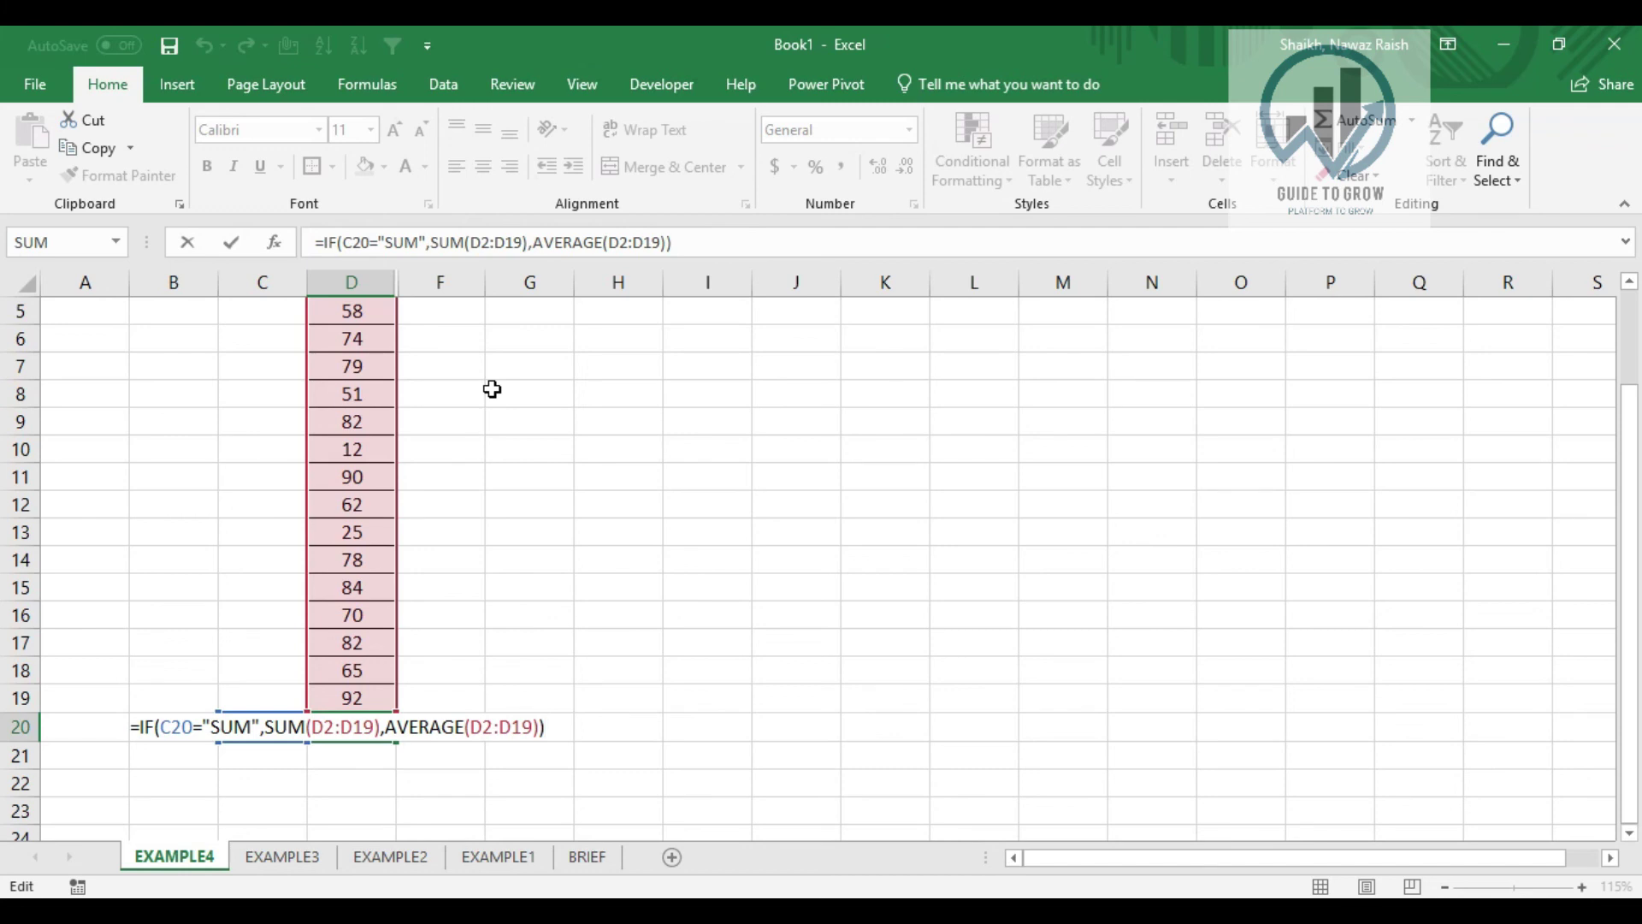
key(ctrl+Return)
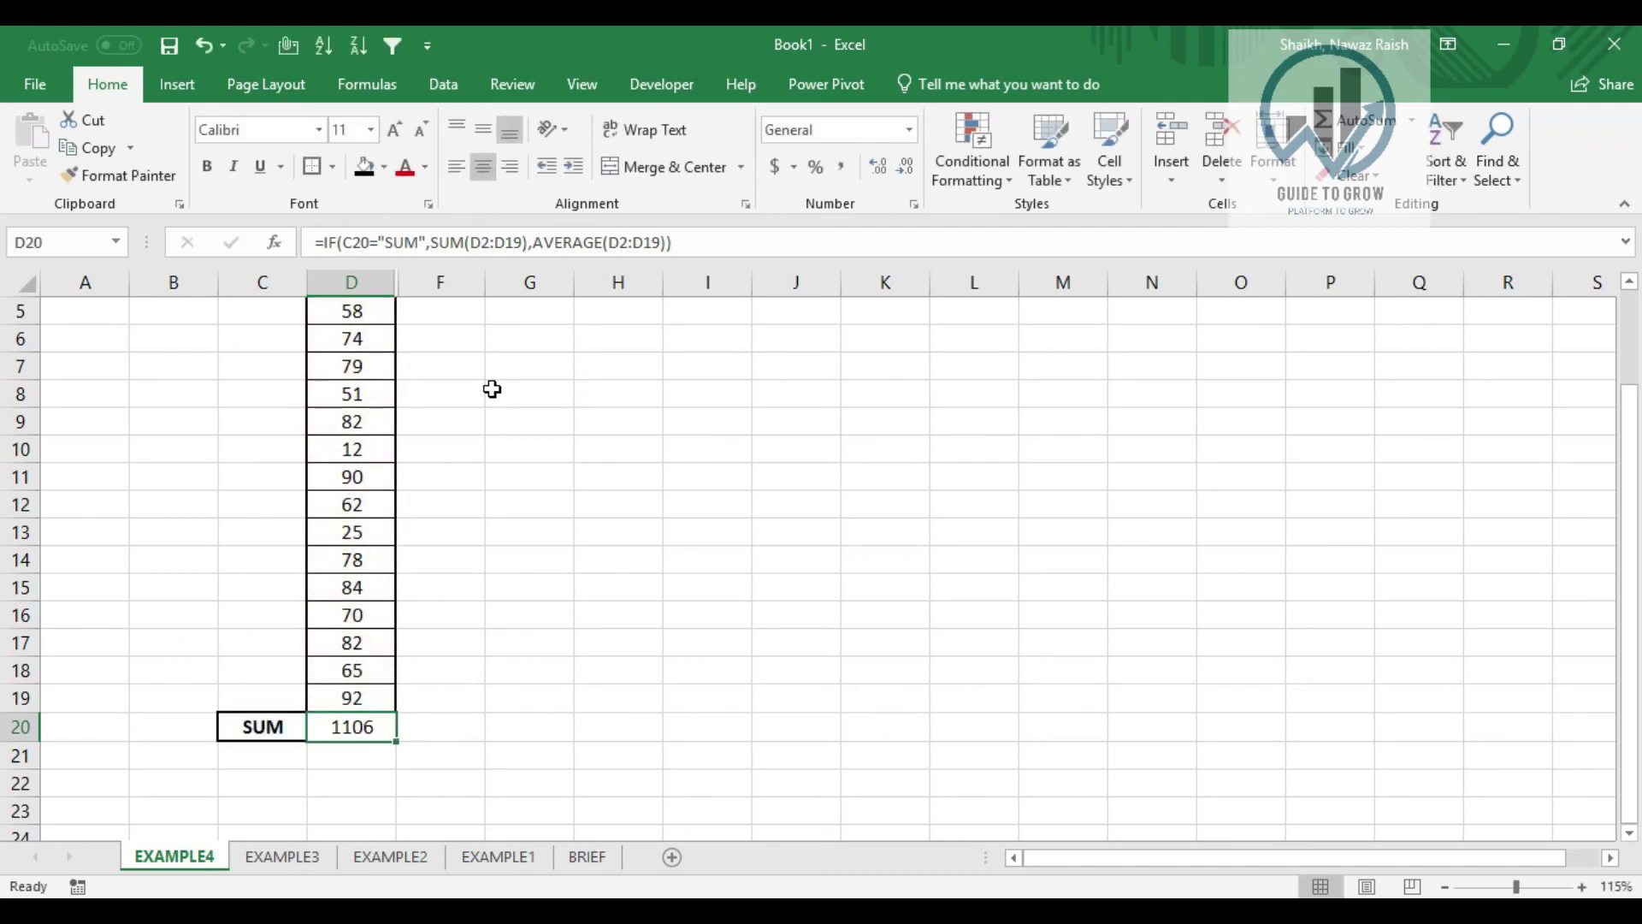